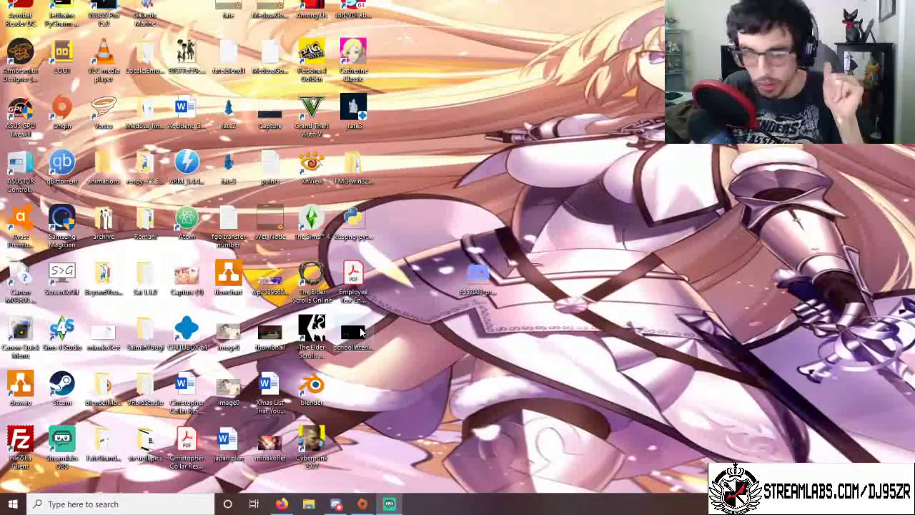
View the schoolInteriorEntranceWIP.png render from the desktop, and close it.
double_click(357, 334)
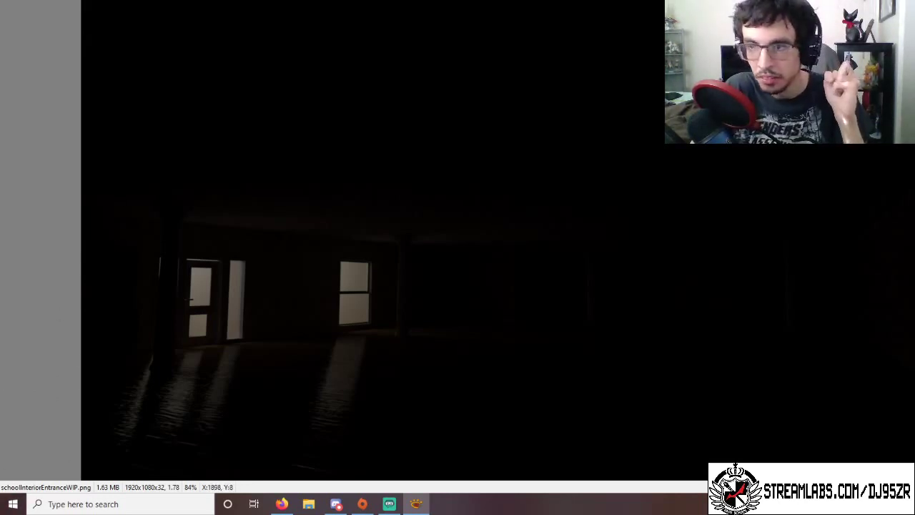
key("Escape")
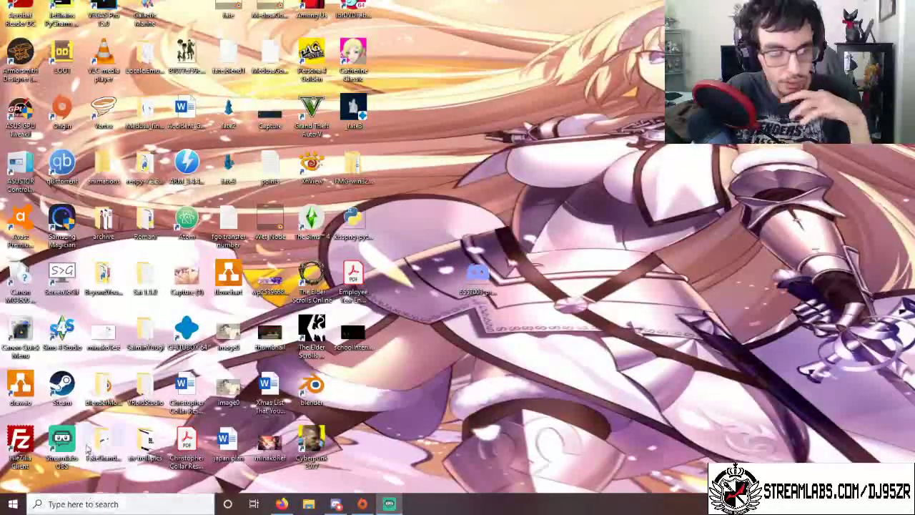
Open the schoolEntranceInterior Blender file from the blenderModels folder.
double_click(102, 391)
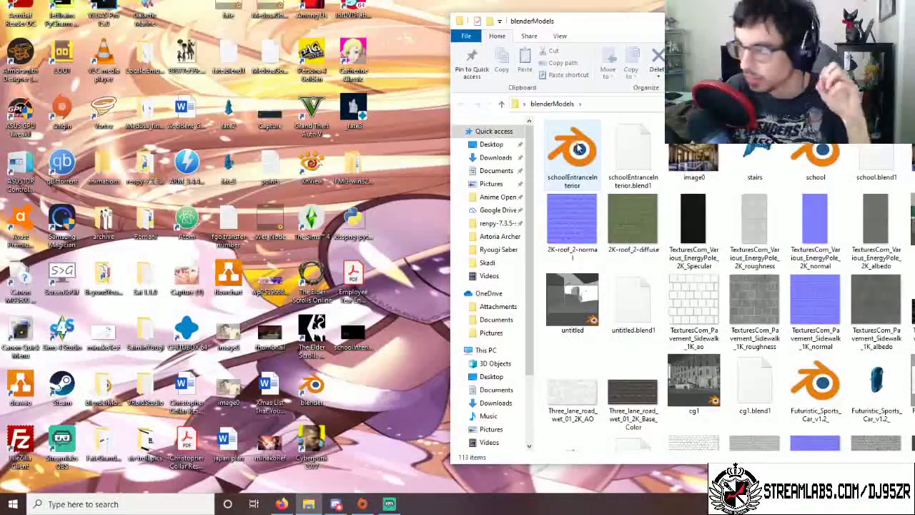
left_click_drag(787, 23, 590, 22)
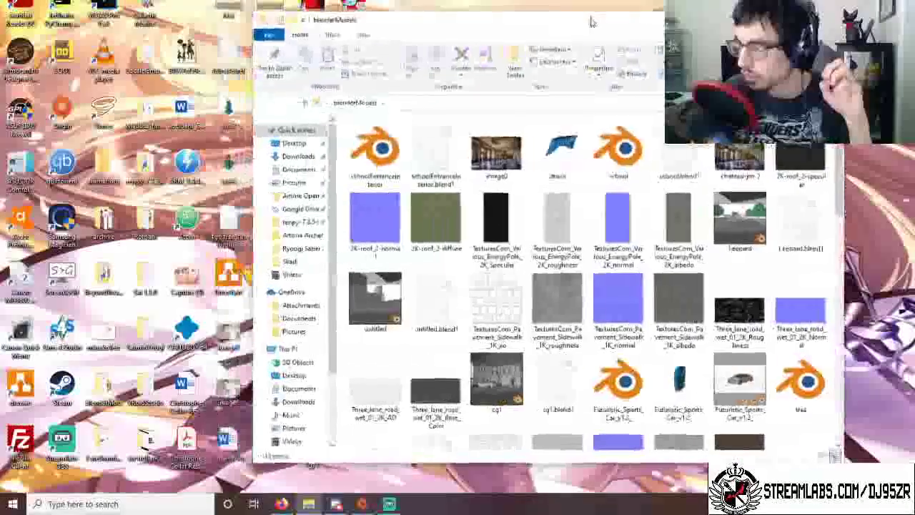
left_click(381, 163)
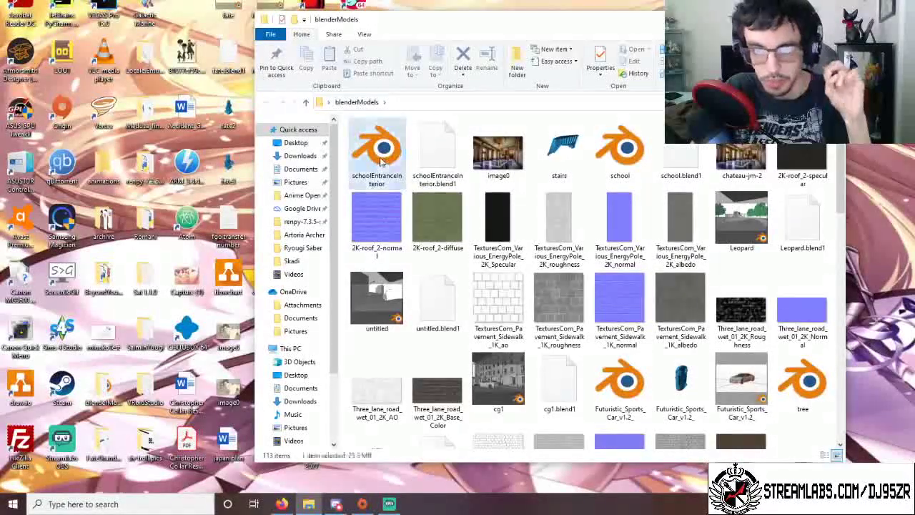
double_click(382, 158)
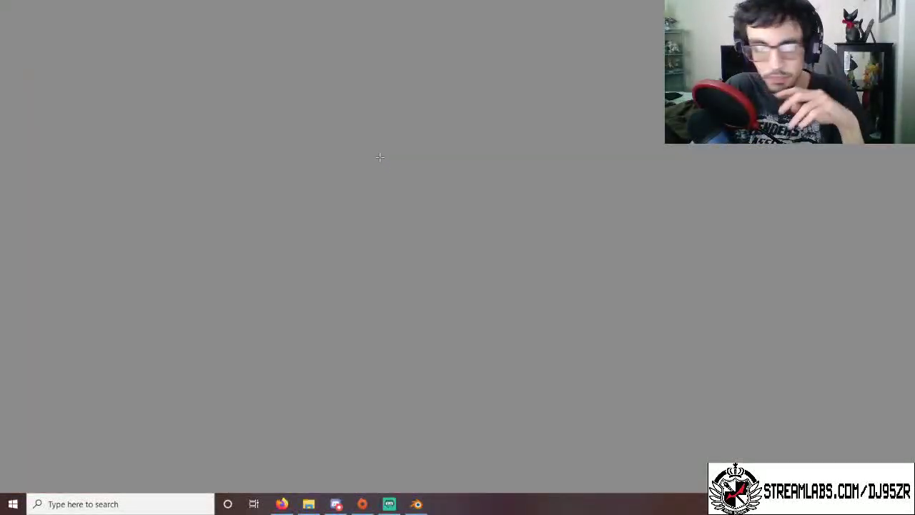
Examine the windowed wall section at the end of the room, up close around its frame edges.
scroll(466, 221, "down", 3)
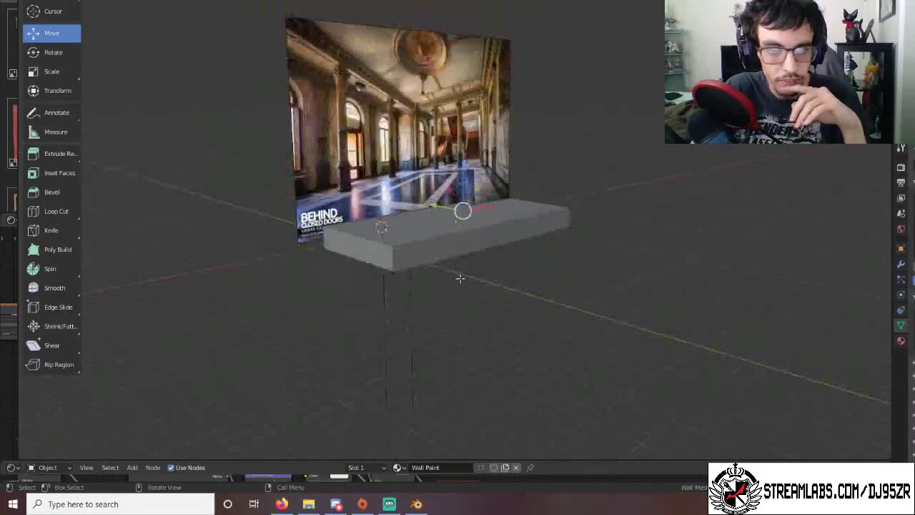
scroll(458, 286, "up", 8)
scroll(464, 306, "down", 6)
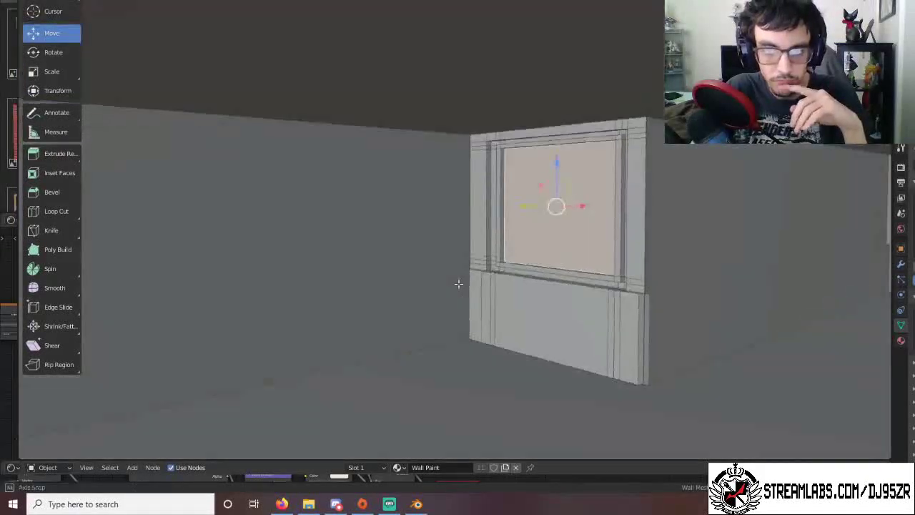
scroll(494, 326, "down", 5)
scroll(491, 319, "up", 6)
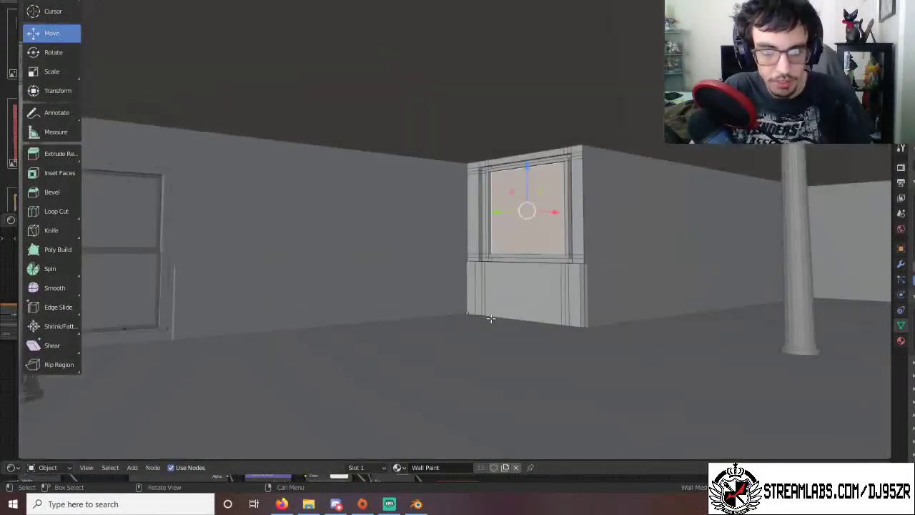
scroll(488, 319, "down", 1)
middle_click_drag(474, 313, 543, 248)
scroll(610, 321, "up", 5)
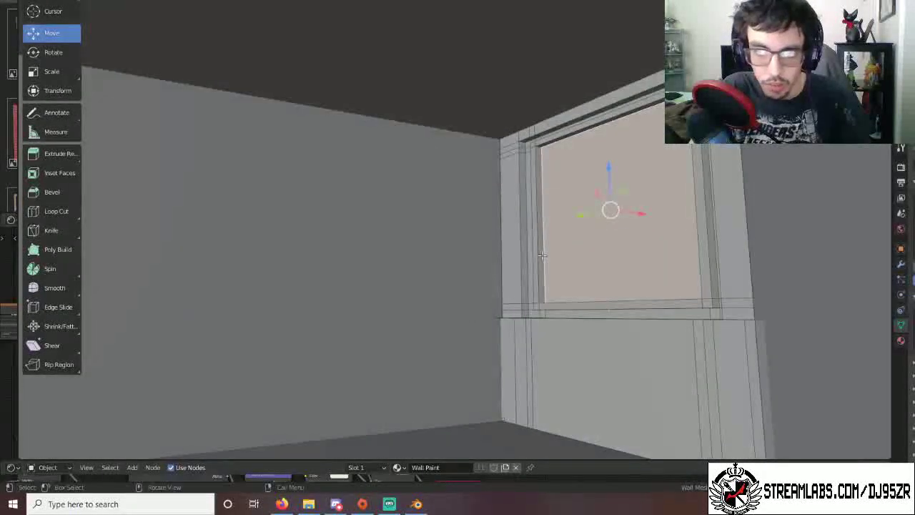
scroll(593, 272, "up", 3)
scroll(612, 269, "up", 3)
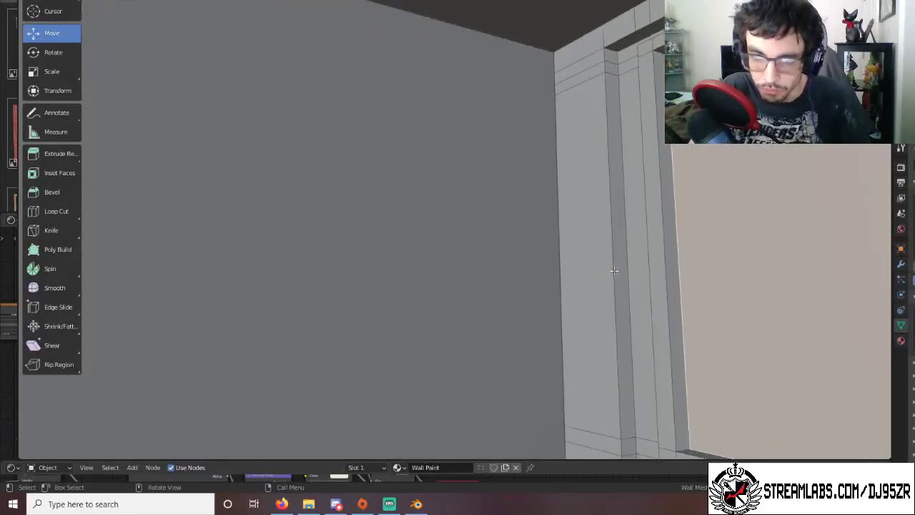
Examine the display cabinet standing against the wall beside the entrance door.
scroll(612, 269, "down", 12)
middle_click_drag(463, 283, 570, 319)
scroll(571, 319, "down", 7)
middle_click_drag(278, 319, 484, 338)
middle_click_drag(412, 337, 377, 345)
scroll(449, 347, "up", 2)
scroll(445, 347, "down", 1)
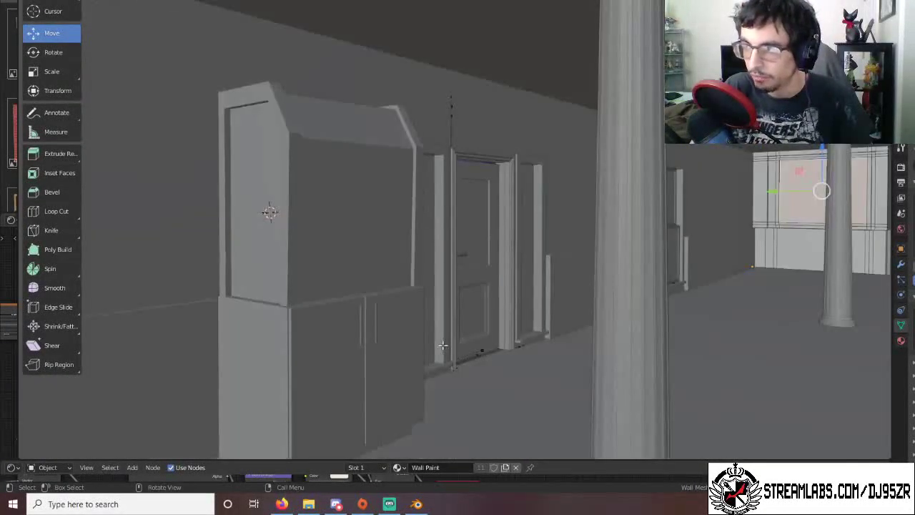
middle_click_drag(443, 347, 455, 341, "shift")
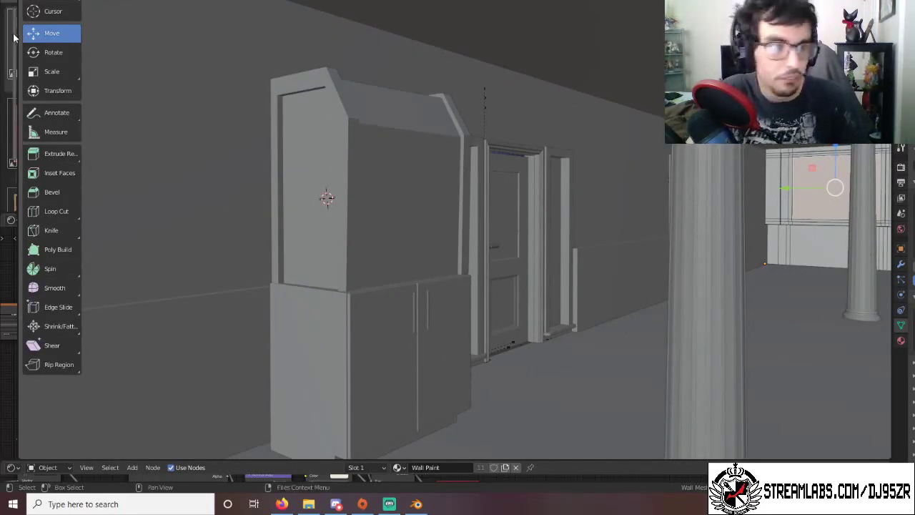
Widen the asset browser area beside the 3D view and show the cabinet assets, such as Base 2 Door Cabinet.png.
left_click_drag(17, 37, 260, 71)
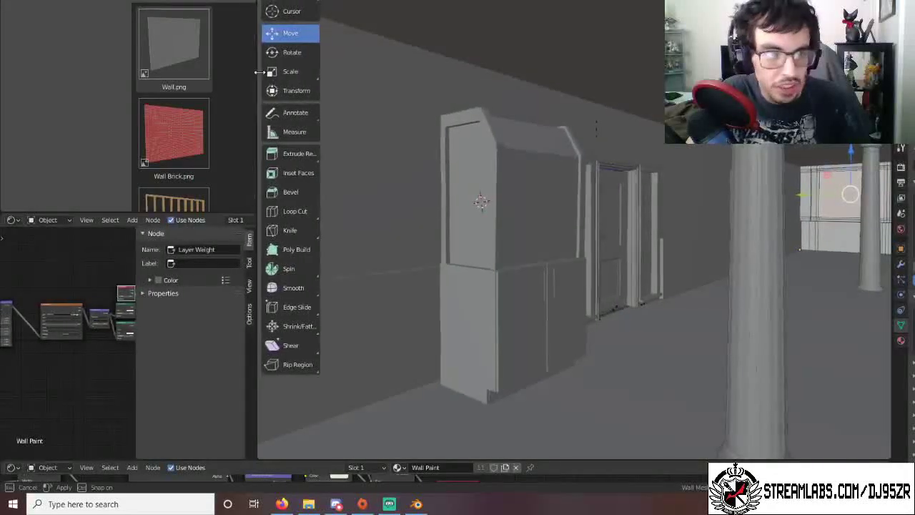
left_click(237, 1)
double_click(175, 16)
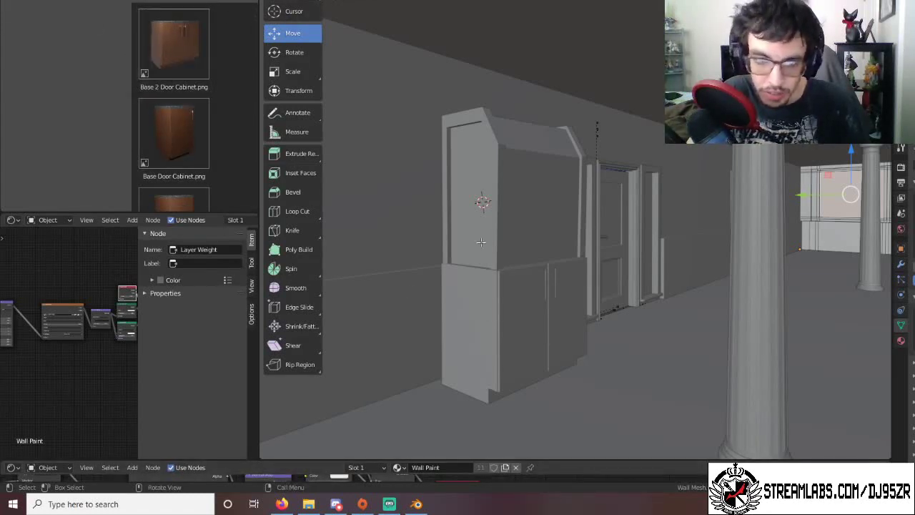
Leave the wall's edit mode, open the display cabinet's mesh for editing, and examine its upper support frame.
scroll(535, 313, "up", 1)
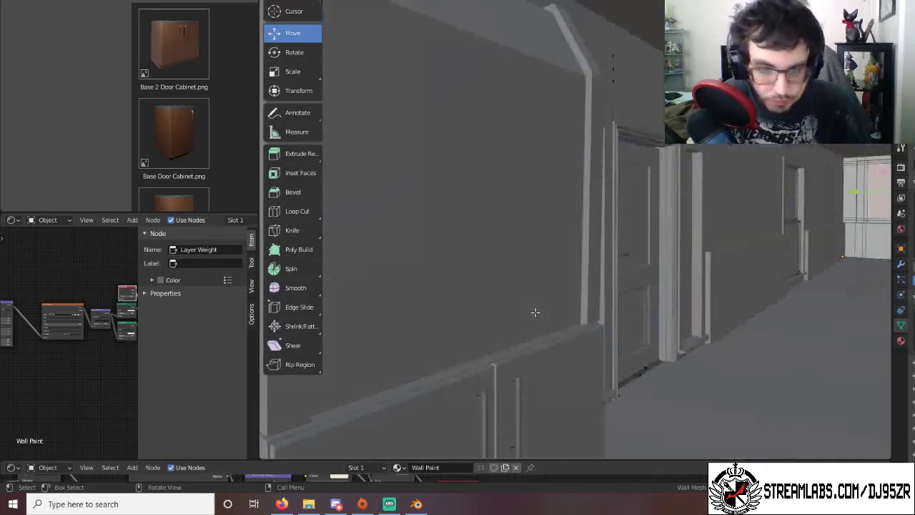
scroll(536, 312, "down", 1)
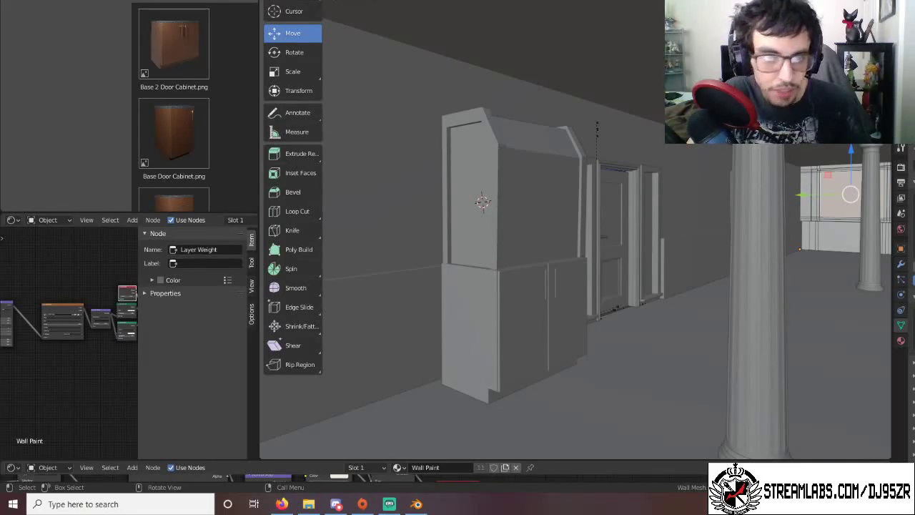
key("Tab")
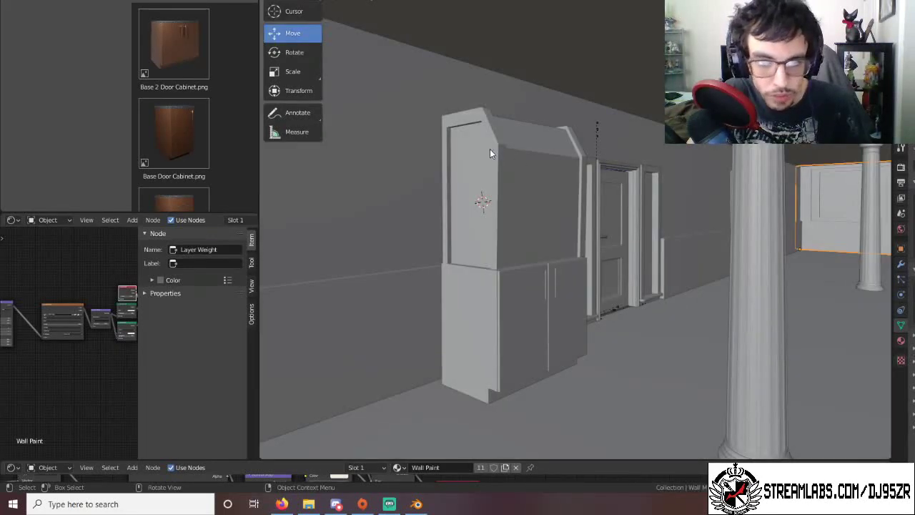
left_click(490, 153)
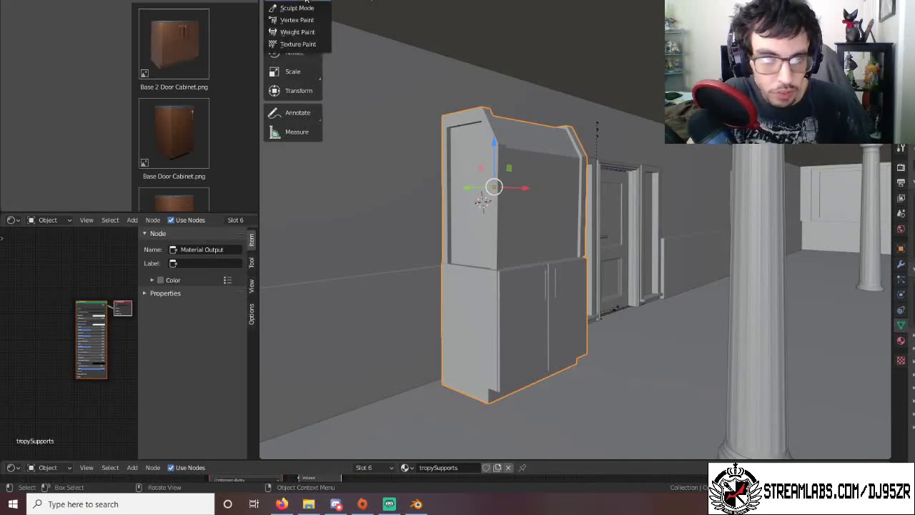
key("Tab")
scroll(517, 214, "up", 5)
middle_click_drag(517, 215, 526, 223, "shift")
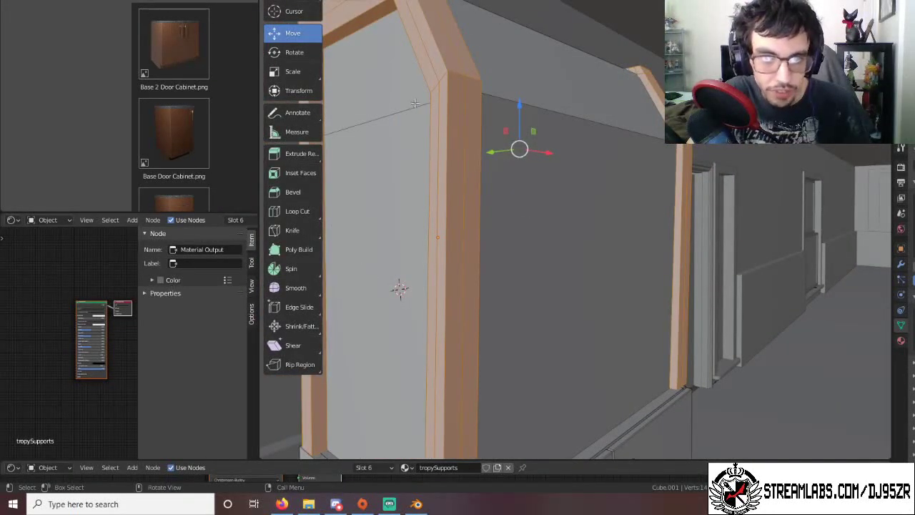
middle_click_drag(530, 137, 541, 142, "shift")
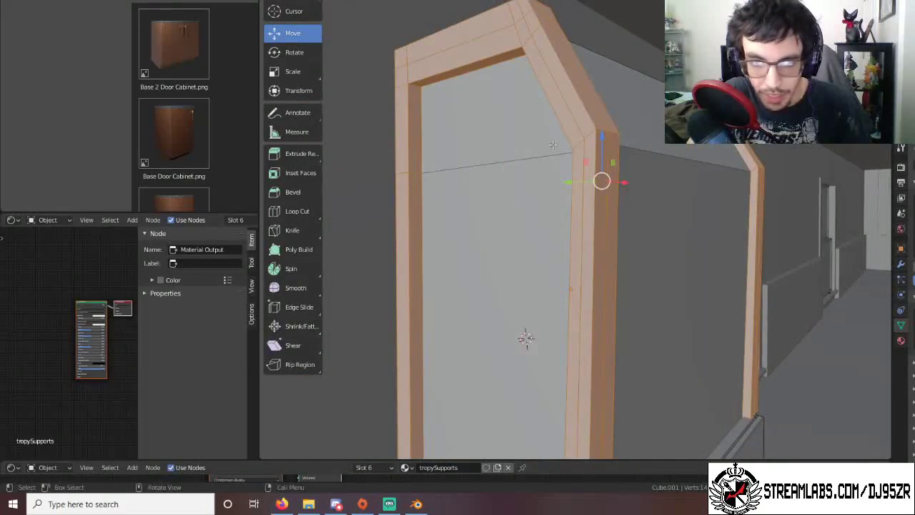
left_click(617, 134, "alt")
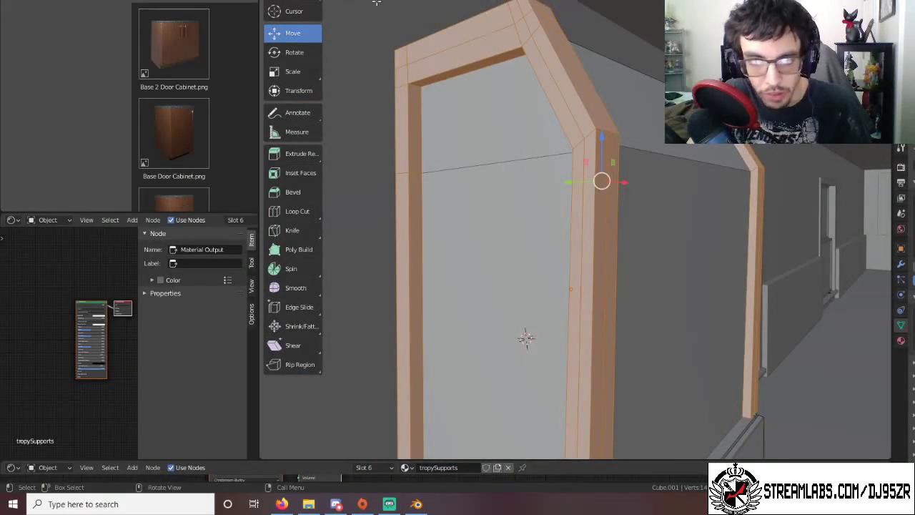
middle_click_drag(579, 243, 487, 233)
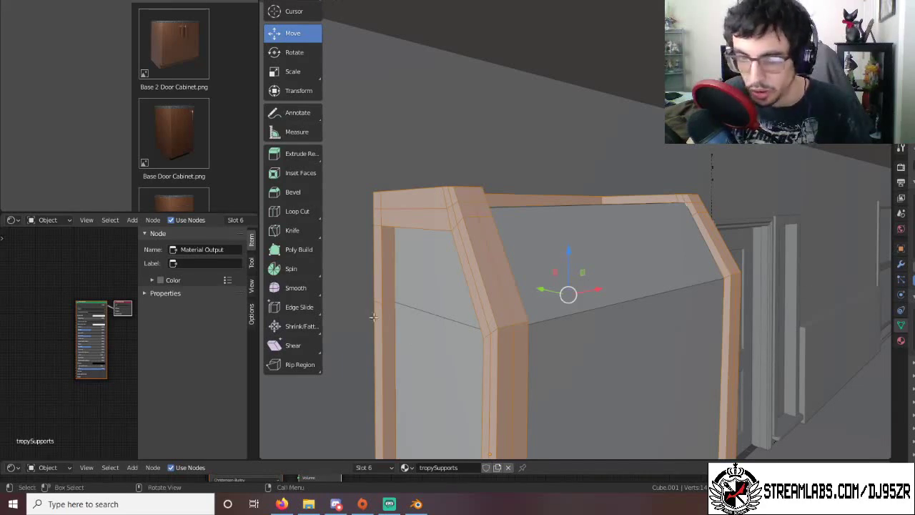
middle_click_drag(562, 367, 562, 319)
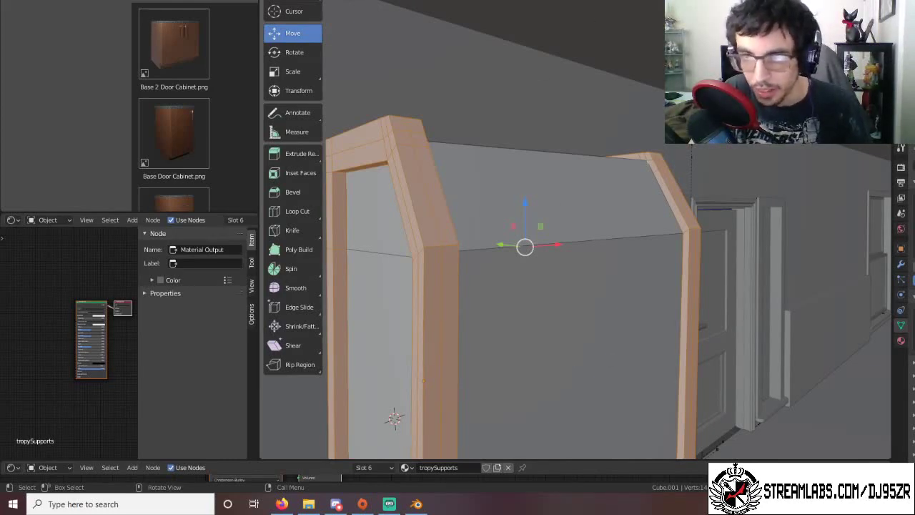
Switch the 3D view to material preview and examine the cabinet's glass, shelf and supports.
scroll(626, 229, "down", 2)
key("z")
scroll(627, 229, "down", 4)
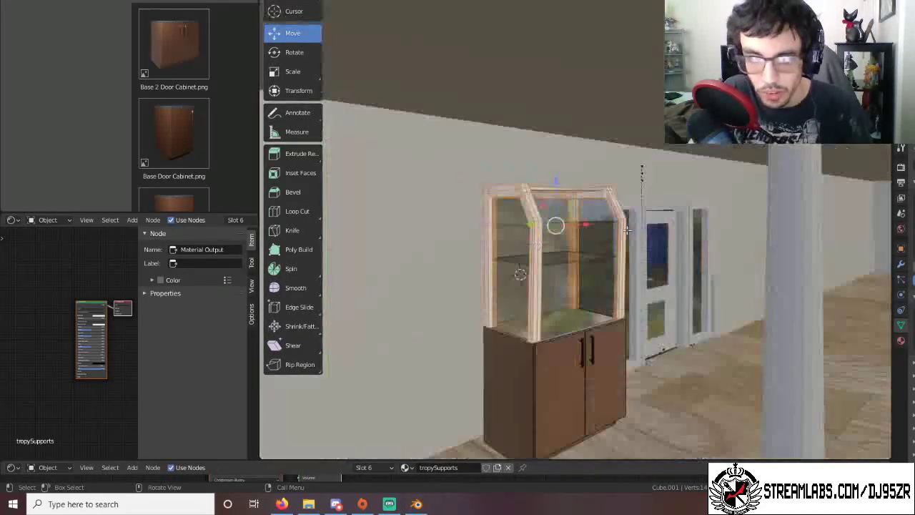
scroll(626, 229, "up", 5)
scroll(623, 232, "up", 3)
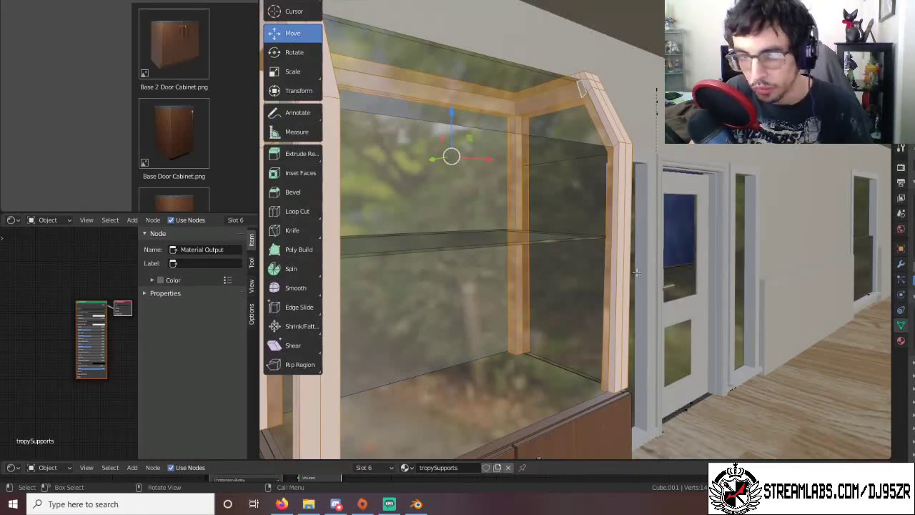
middle_click_drag(344, 254, 486, 277)
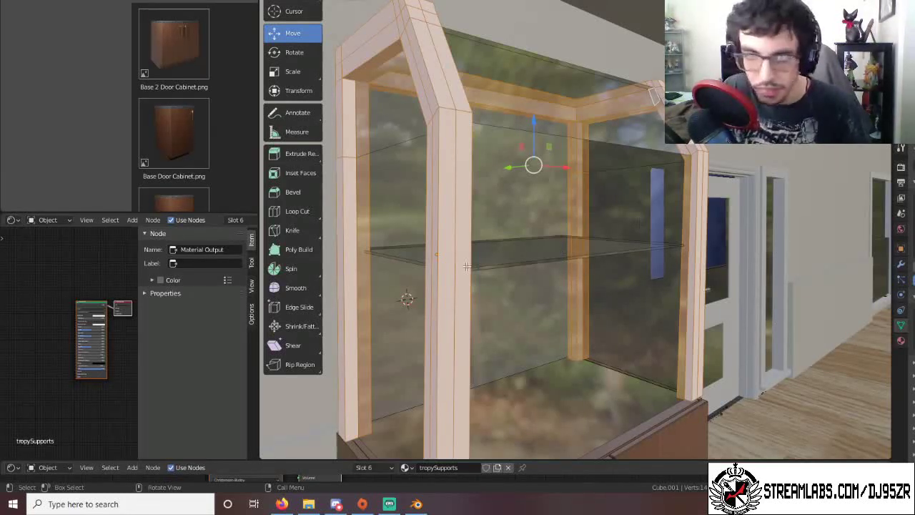
scroll(466, 266, "down", 5)
scroll(522, 278, "up", 4)
scroll(522, 279, "down", 4)
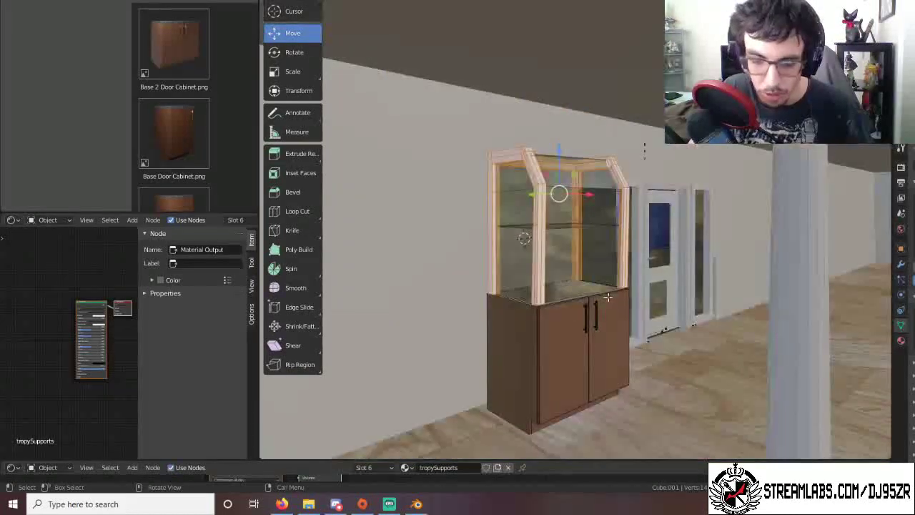
Leave the cabinet's edit mode and select the area light above the nearest room section.
middle_click_drag(522, 278, 515, 428)
scroll(522, 296, "down", 4)
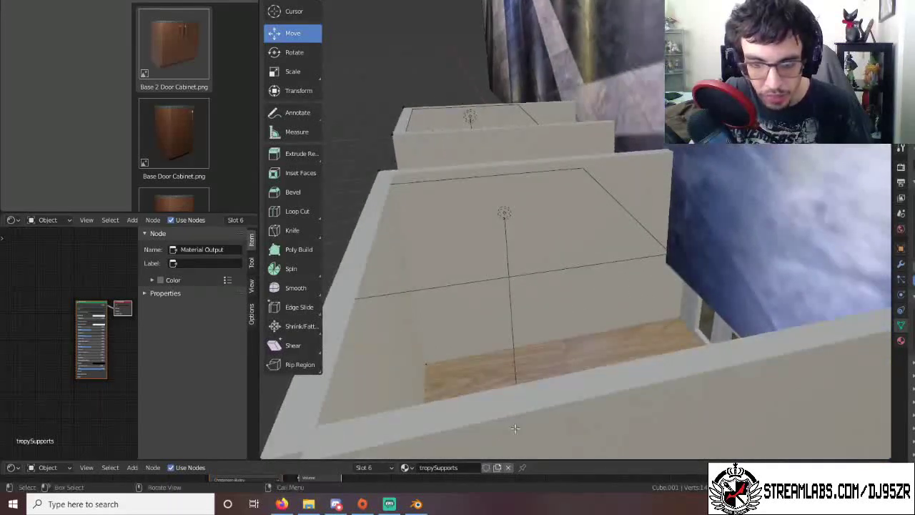
middle_click_drag(522, 322, 552, 334, "shift")
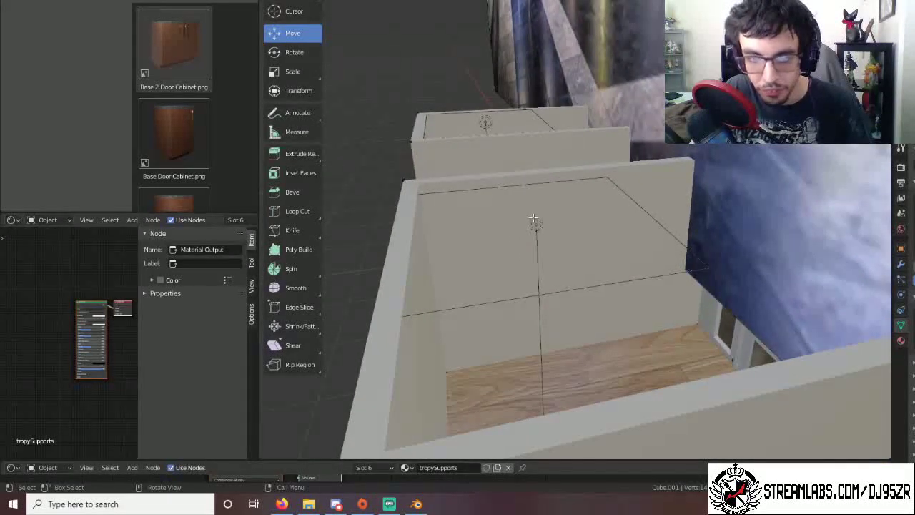
key("Tab")
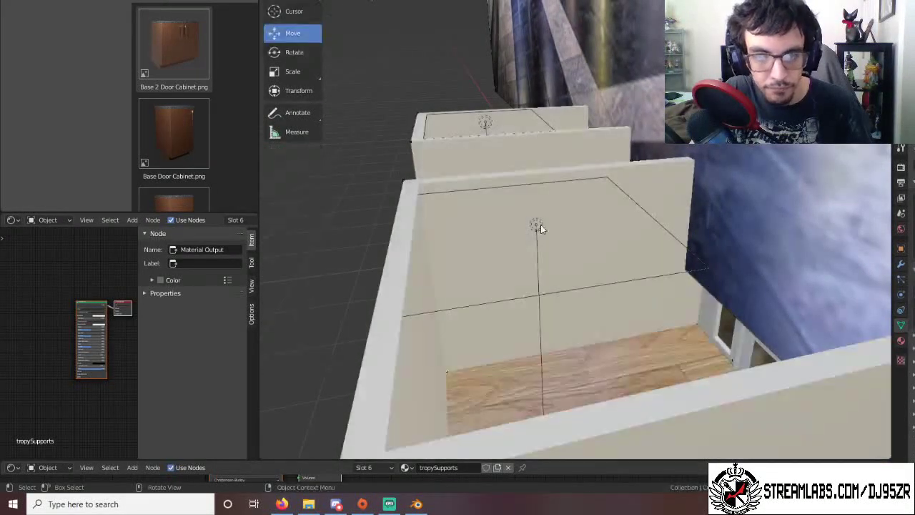
left_click(538, 226)
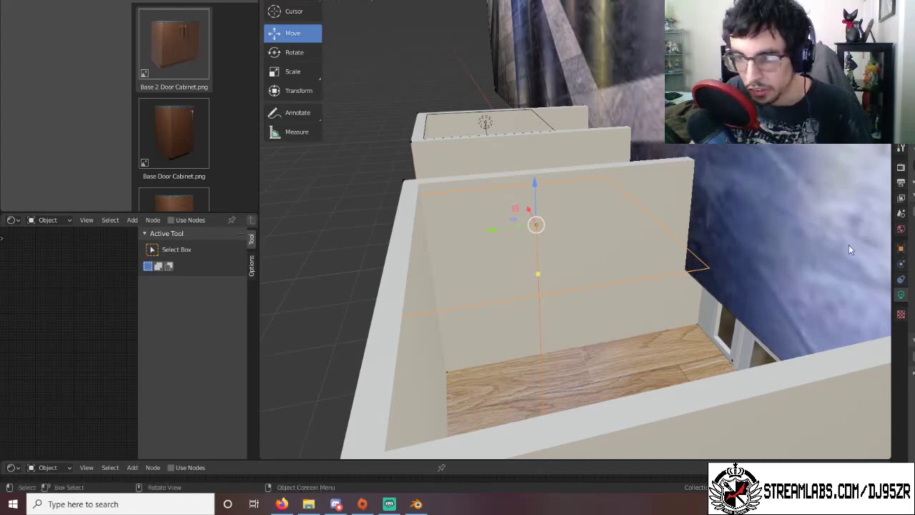
Select the area light above the farther room section, centre the view on it, and inspect the interior around it.
middle_click_drag(474, 266, 650, 375, "shift")
scroll(714, 368, "up", 4)
scroll(713, 371, "up", 2)
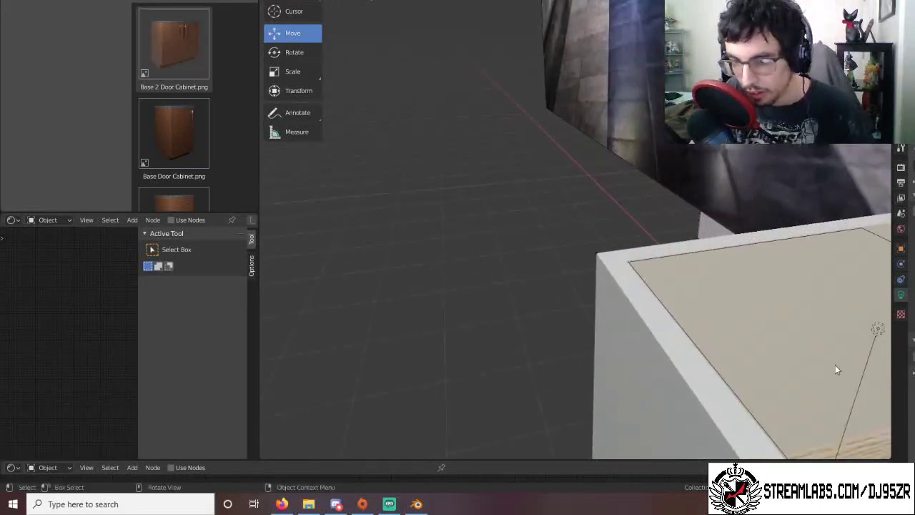
left_click(877, 328)
key("KP_Decimal")
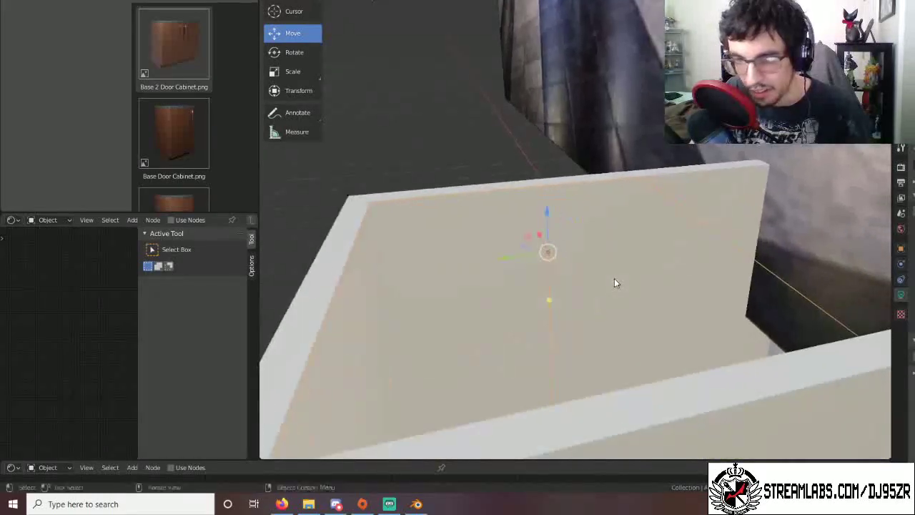
scroll(614, 278, "down", 5)
middle_click_drag(655, 282, 603, 250)
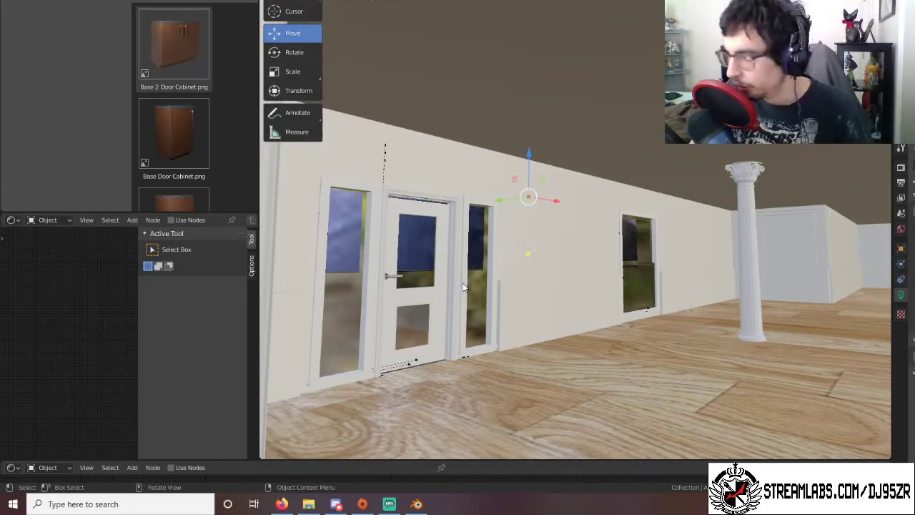
Select the recessed-panel wall section in the far corner, open its mesh for editing and select the large inner panel face.
middle_click_drag(463, 282, 387, 283)
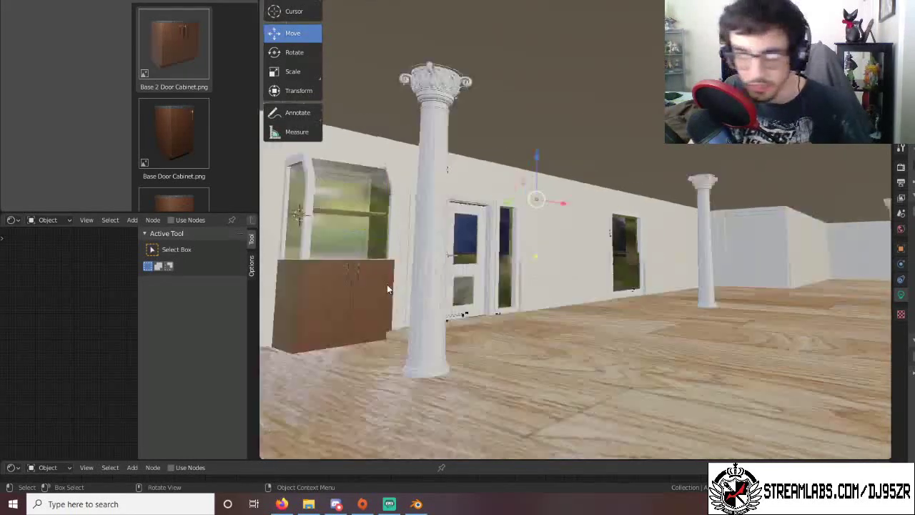
scroll(527, 296, "up", 1)
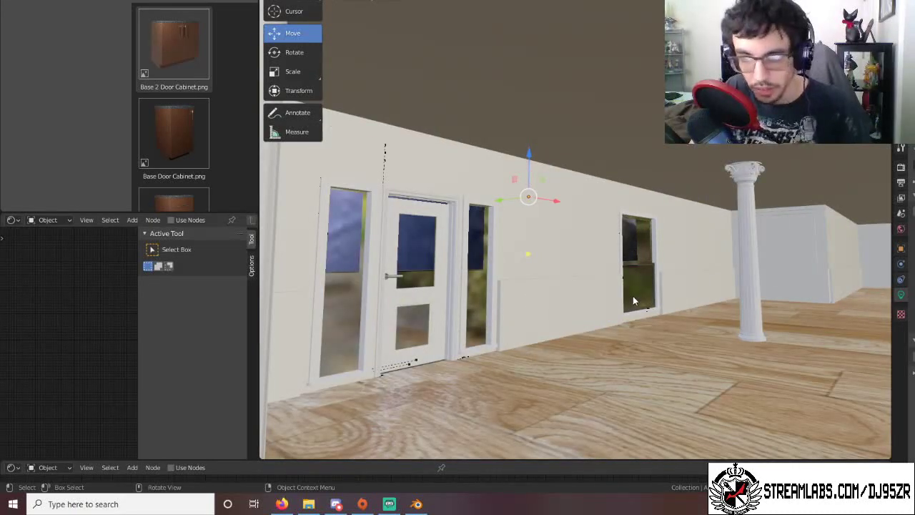
middle_click_drag(725, 308, 427, 326, "shift")
scroll(594, 300, "up", 5)
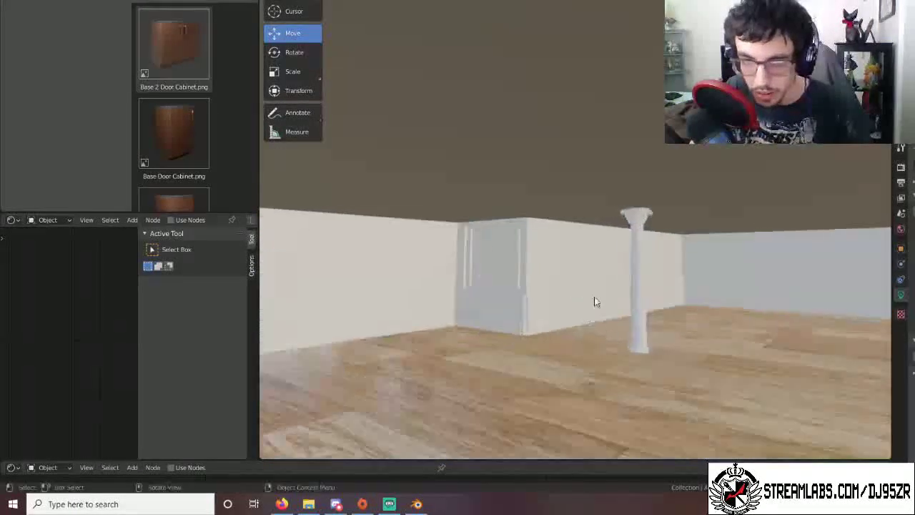
mouse_move(535, 360)
middle_mouse_down("shift")
mouse_move(573, 352)
mouse_move(313, 160)
middle_mouse_up("shift")
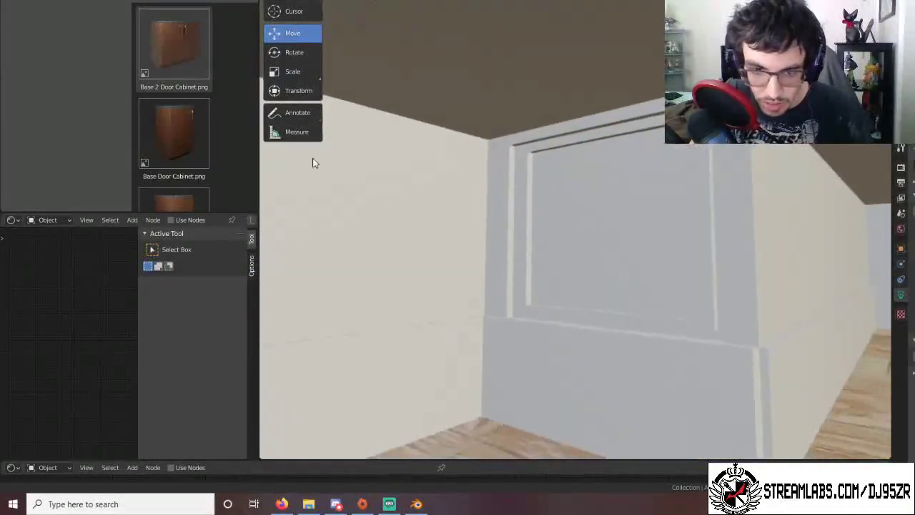
left_click(707, 211)
key("ctrl+z")
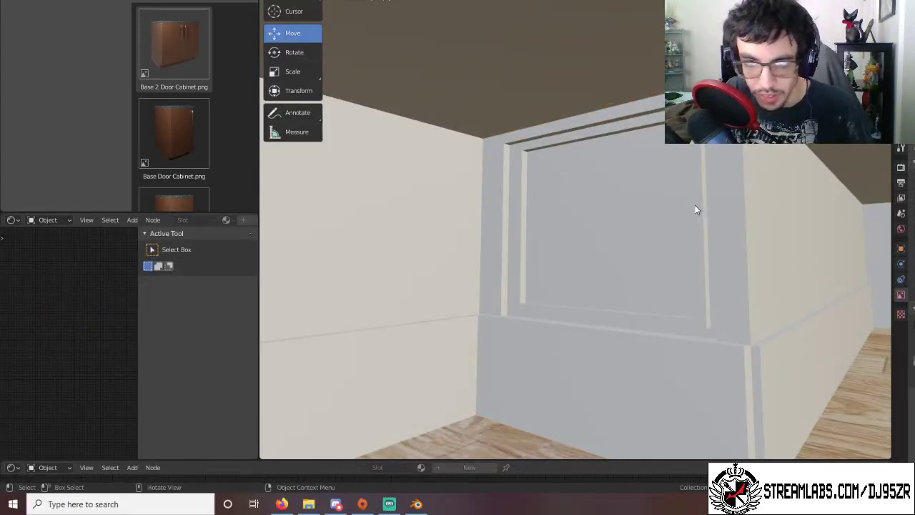
key("ctrl+shift+z")
key("ctrl+z")
key("ctrl+shift+z")
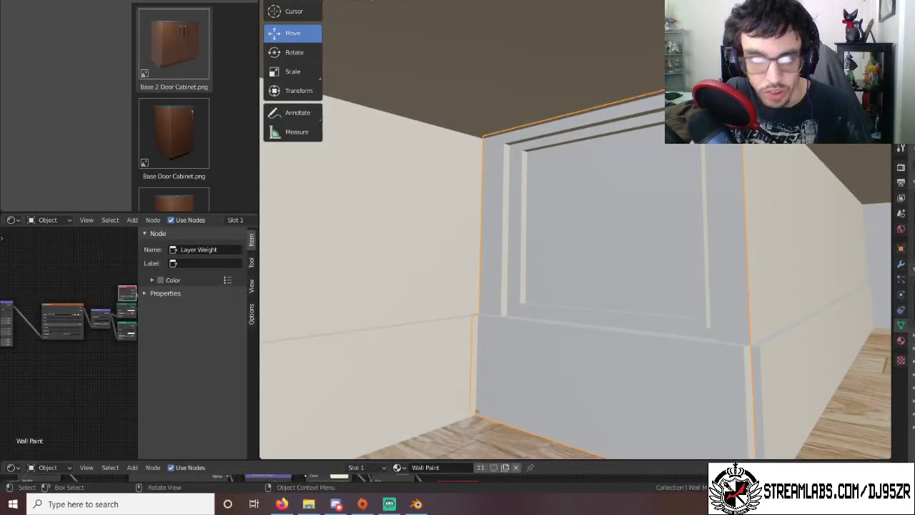
key("Tab")
left_click(527, 192)
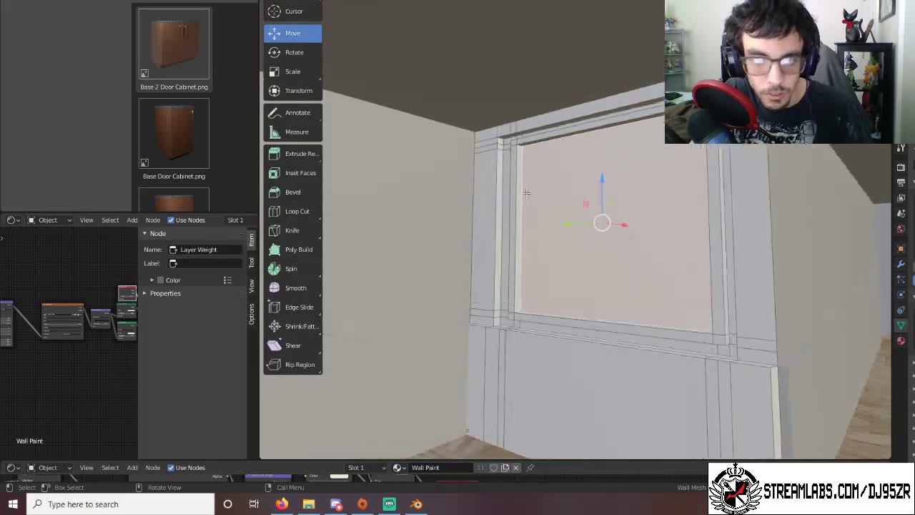
Examine the recessed panel's trim and the ledge running along the adjoining wall.
scroll(526, 192, "up", 3)
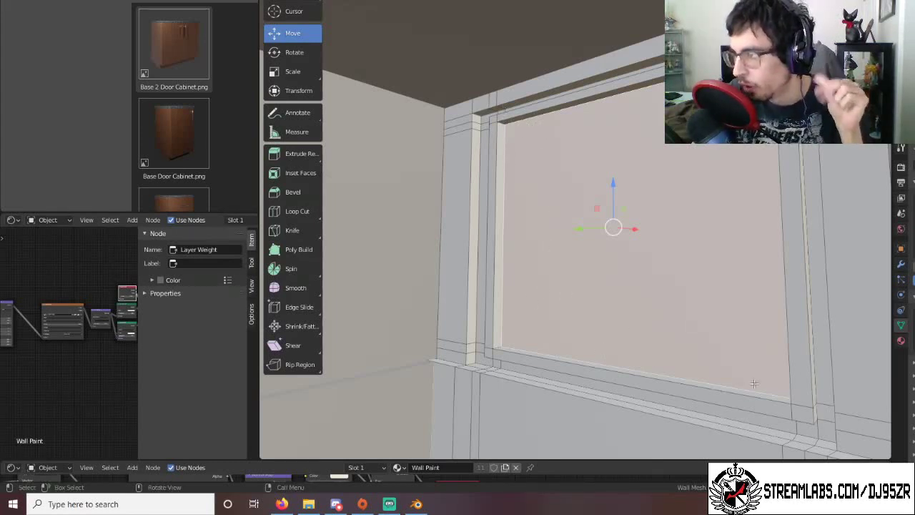
scroll(840, 379, "down", 4)
scroll(837, 358, "up", 4)
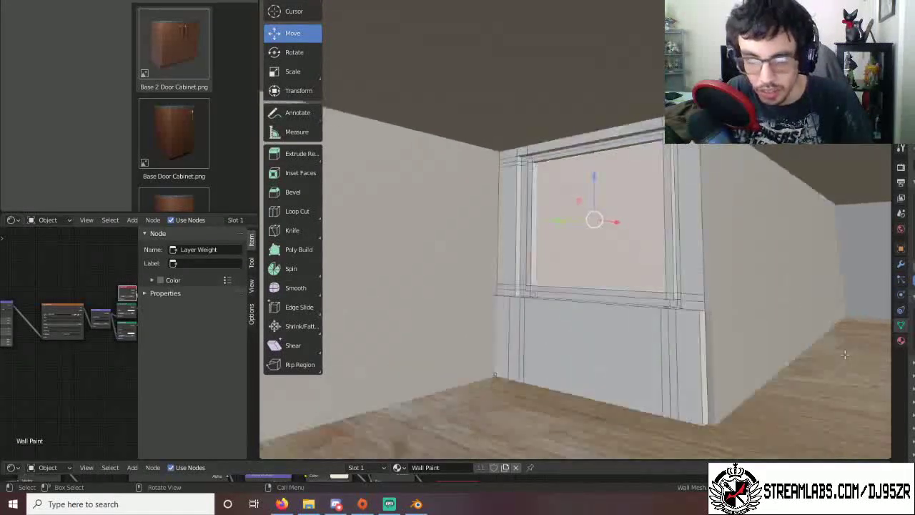
middle_click_drag(758, 384, 638, 227)
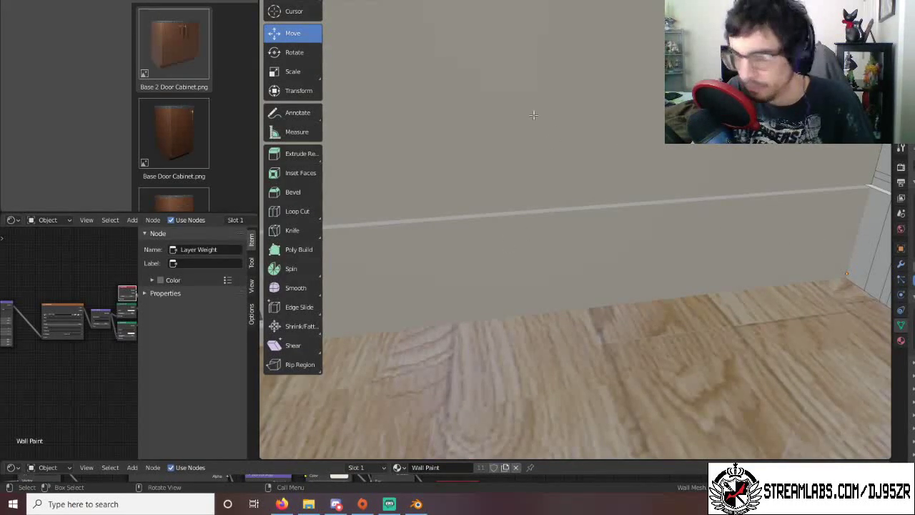
scroll(622, 215, "down", 2)
scroll(623, 215, "up", 3)
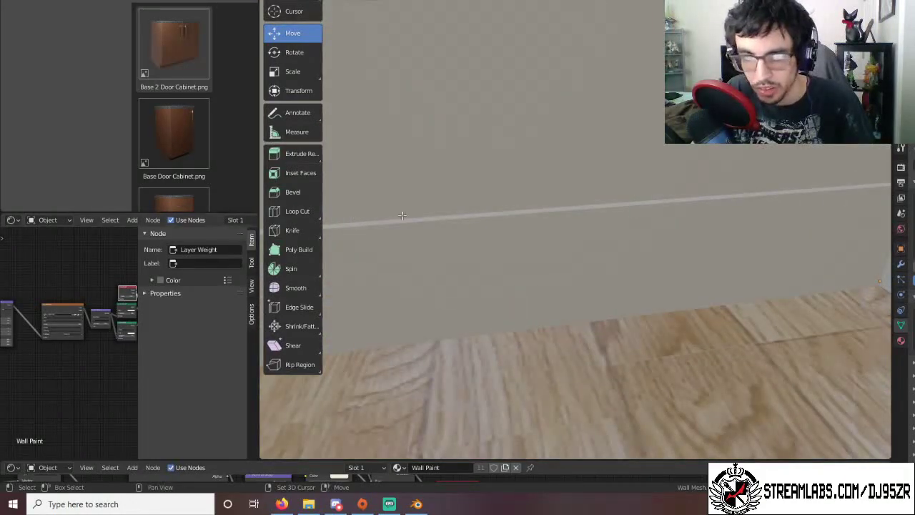
middle_click_drag(402, 215, 509, 206, "shift")
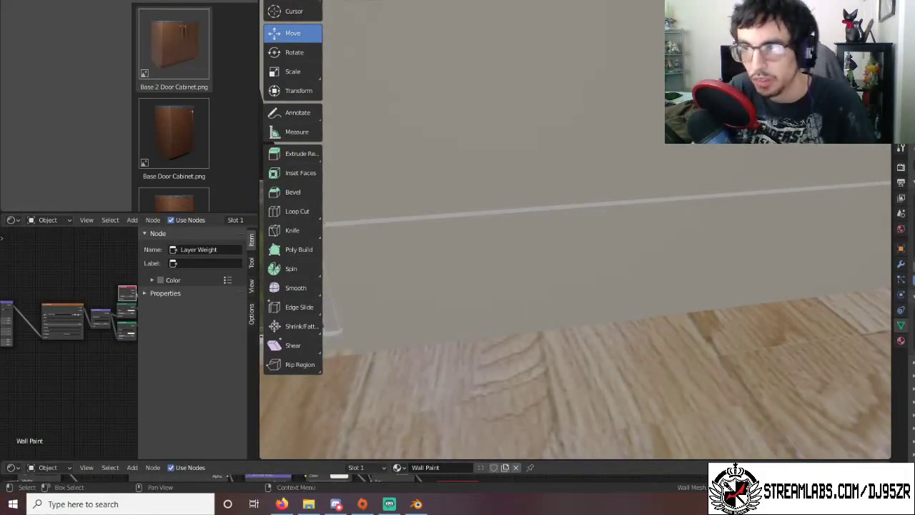
View the image0 reference picture from the blenderModels folder, close it and return to Blender.
left_click(859, 6)
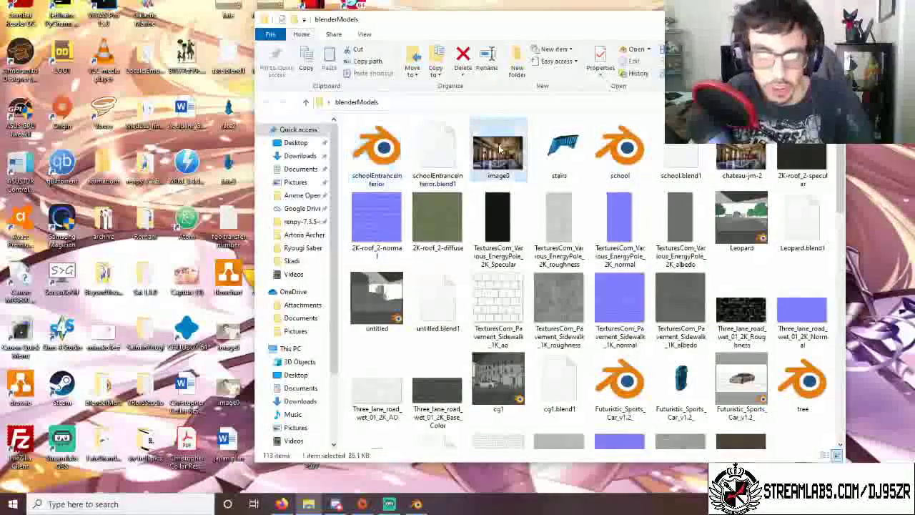
double_click(499, 148)
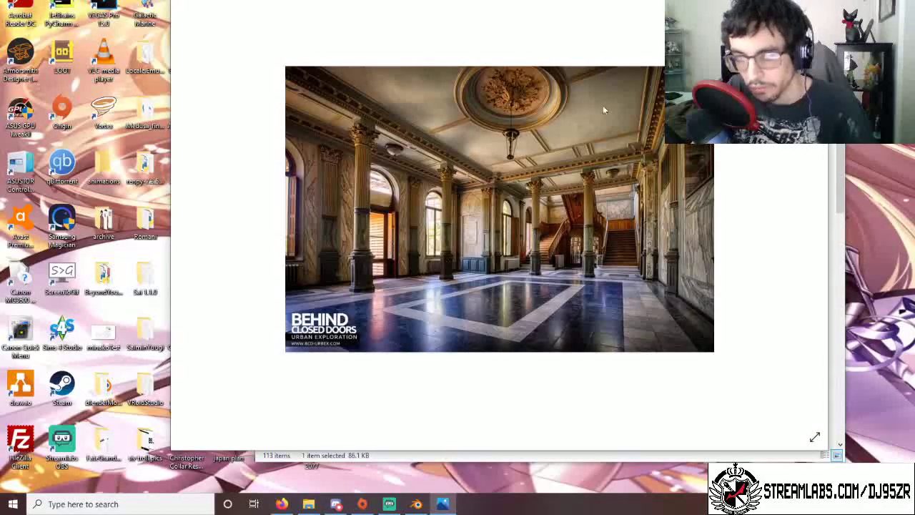
left_click(813, 6)
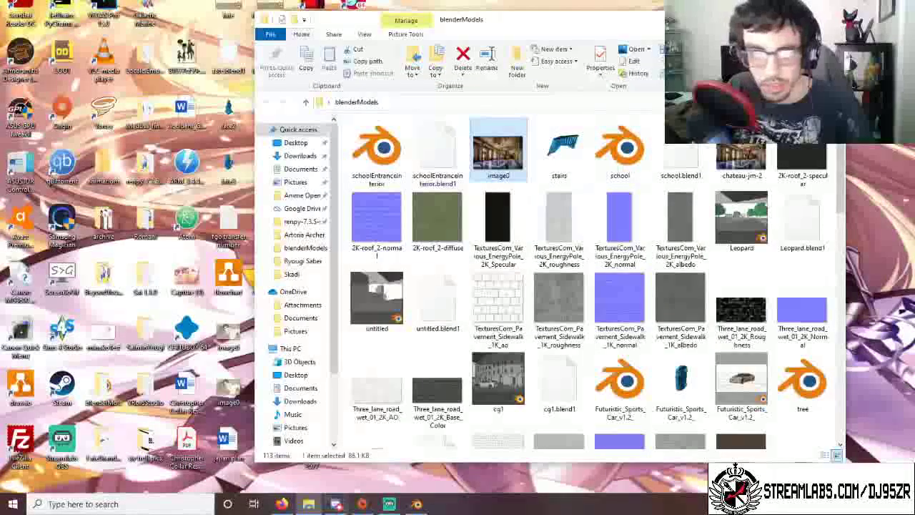
left_click(417, 505)
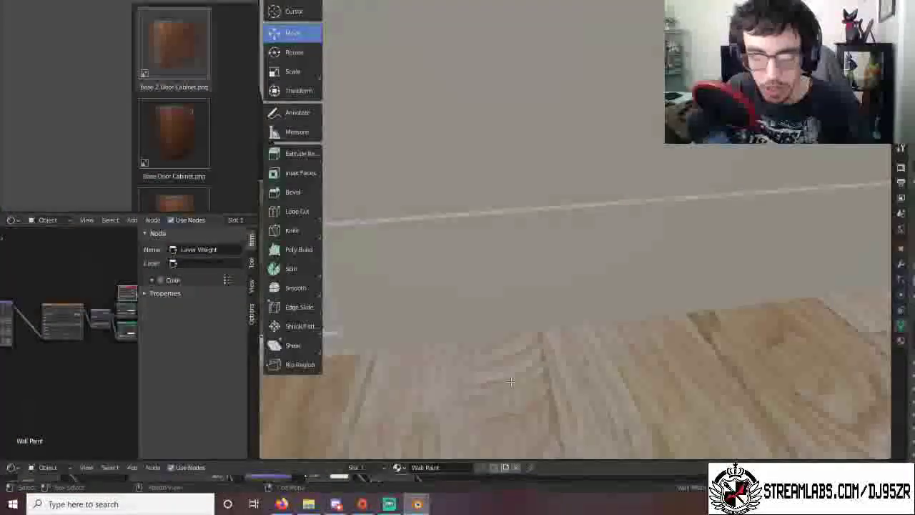
Examine the interior wall around the window, the display cabinet and the entrance door with its side windows.
scroll(618, 279, "up", 5)
scroll(616, 277, "up", 2)
middle_click_drag(613, 274, 658, 221)
scroll(576, 255, "down", 2)
middle_click_drag(372, 272, 537, 269, "shift")
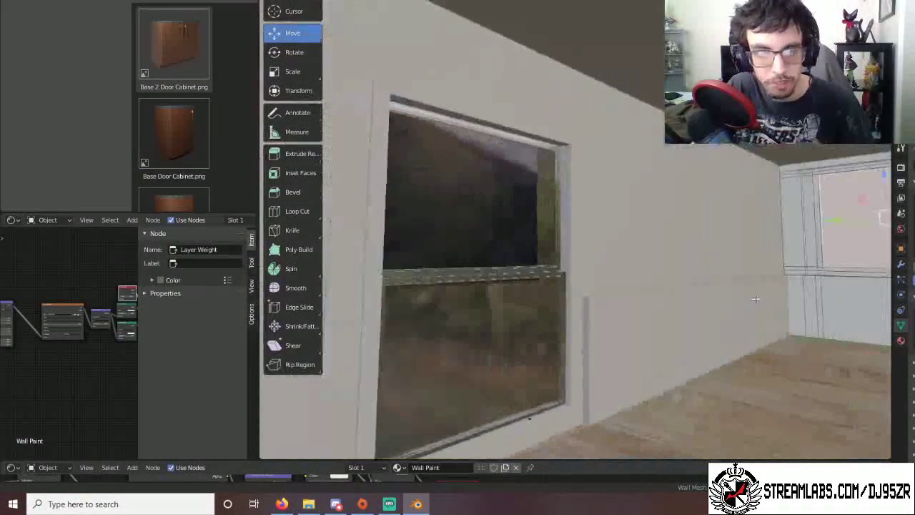
scroll(459, 276, "down", 5)
middle_click_drag(458, 276, 822, 272)
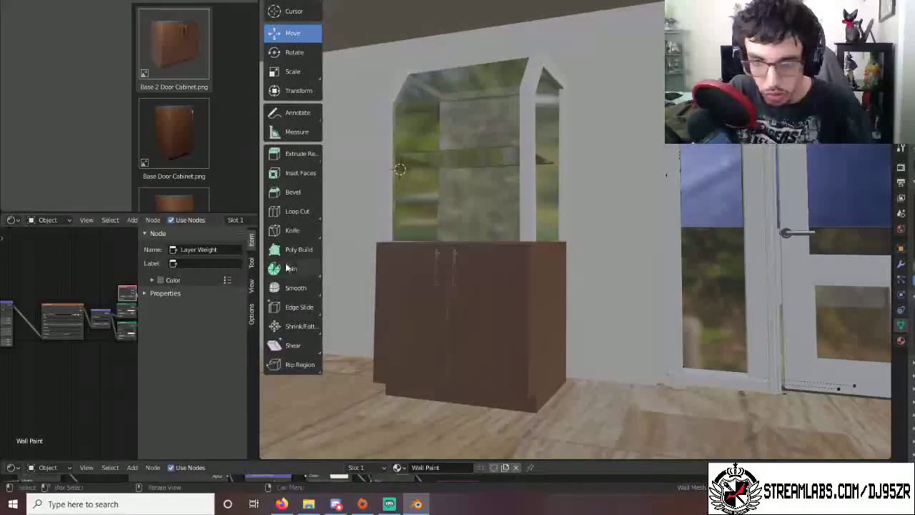
mouse_move(498, 276)
middle_mouse_down()
mouse_move(512, 278)
mouse_move(505, 281)
middle_mouse_up()
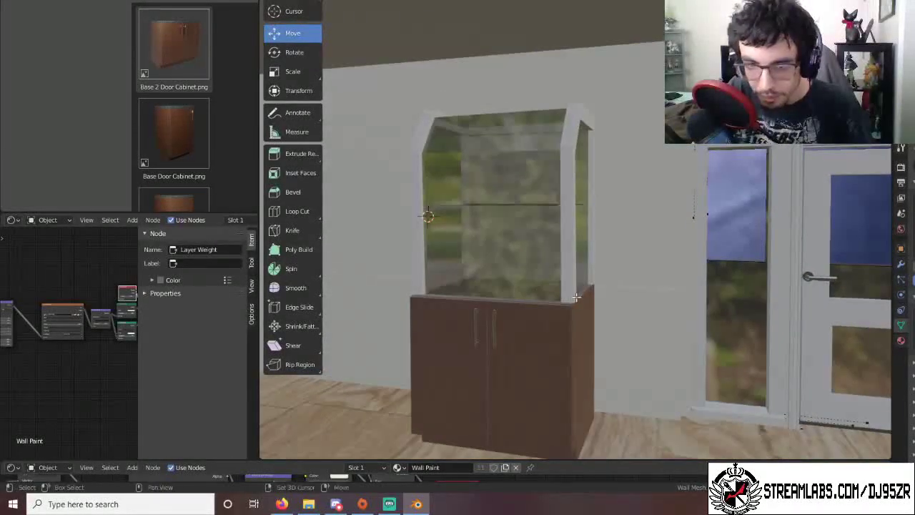
middle_click_drag(572, 297, 426, 245, "shift")
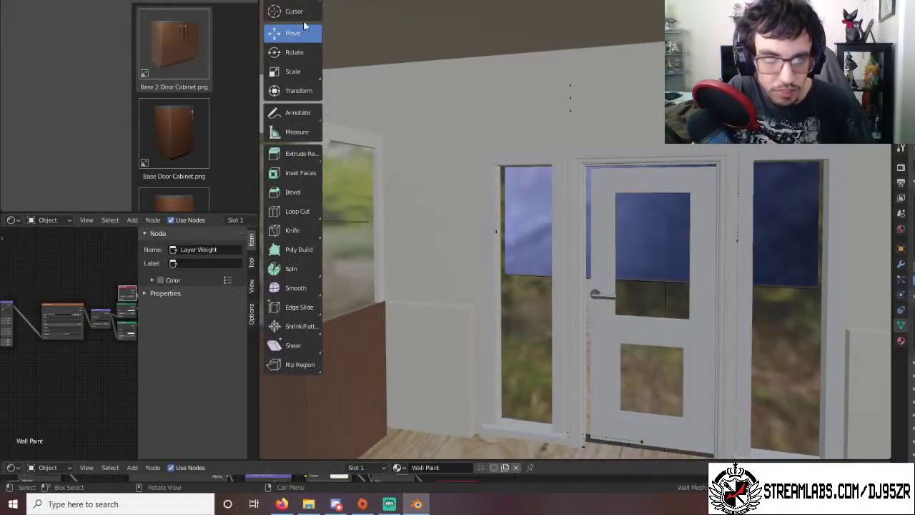
Open the entrance wall's mesh for editing and add a horizontal loop cut just above the wainscot ledge at factor 0.961.
key("Tab")
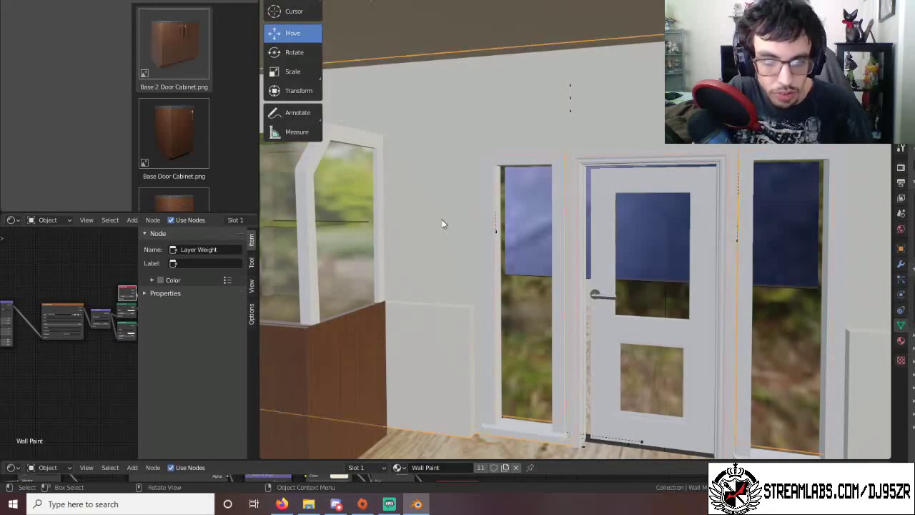
key("Tab")
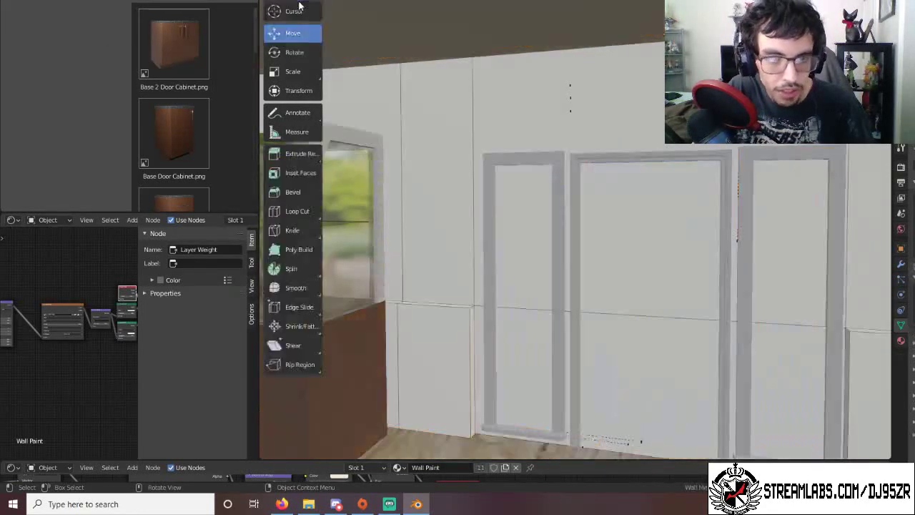
scroll(465, 296, "up", 4)
scroll(466, 296, "down", 2)
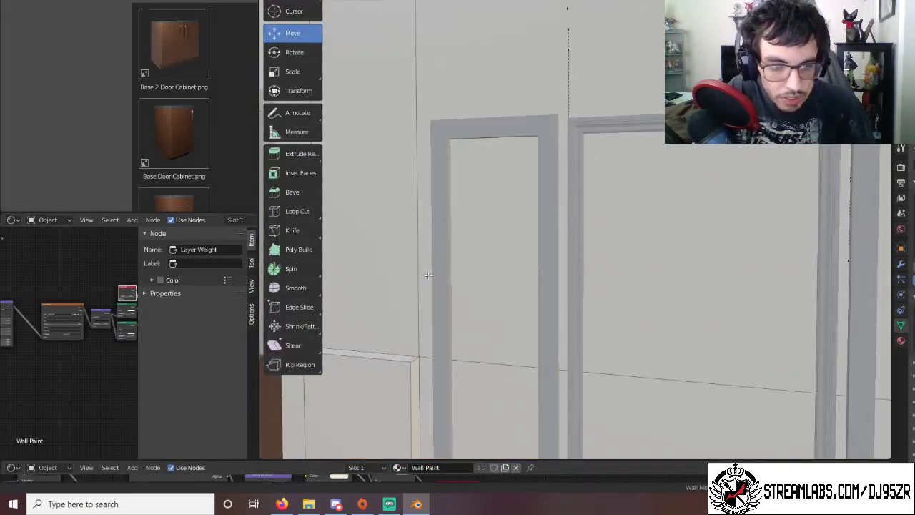
middle_click_drag(367, 265, 463, 305, "shift")
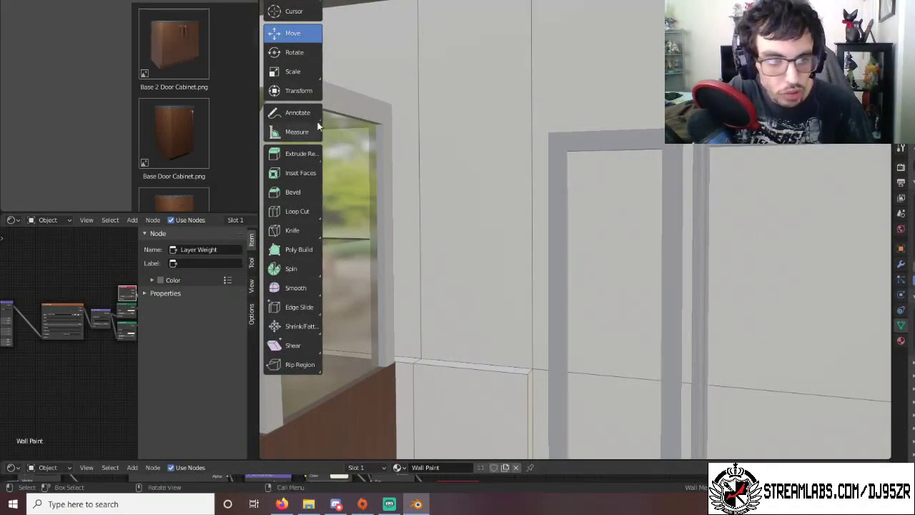
left_click(298, 211)
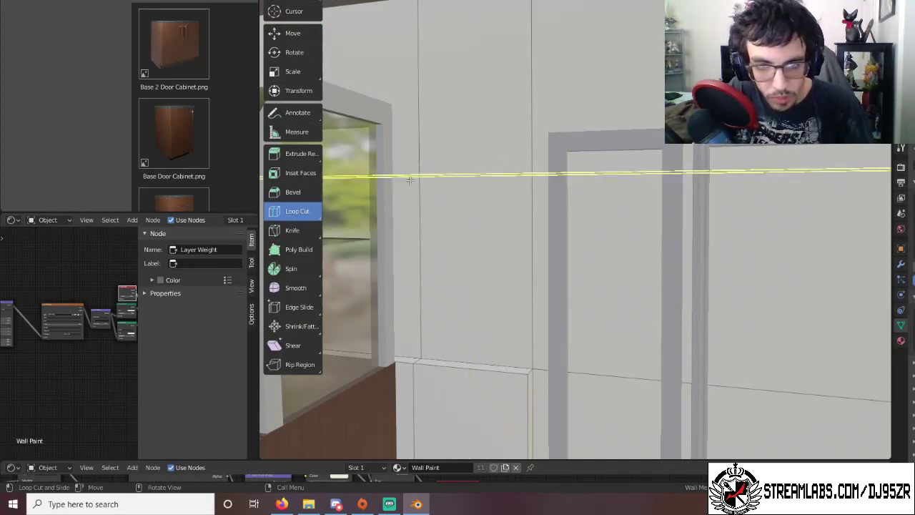
left_click_drag(405, 179, 407, 358)
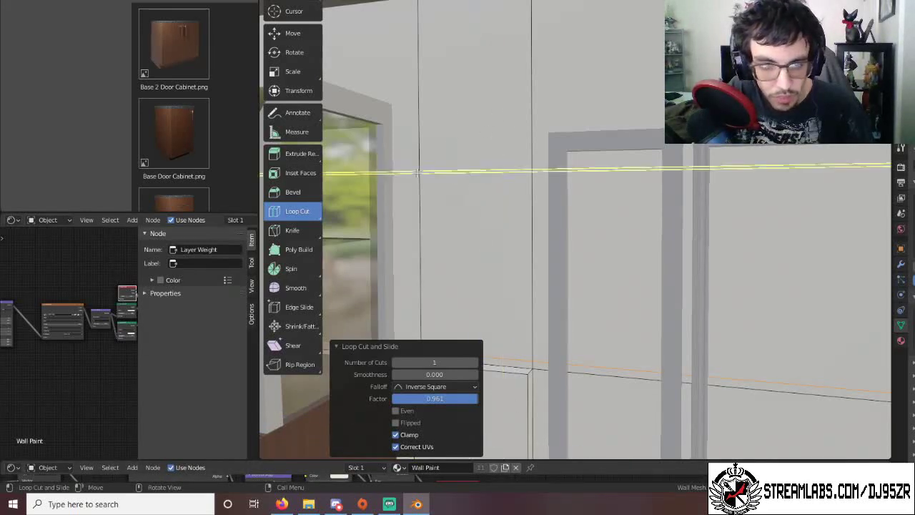
left_click(297, 1)
key("alt+a")
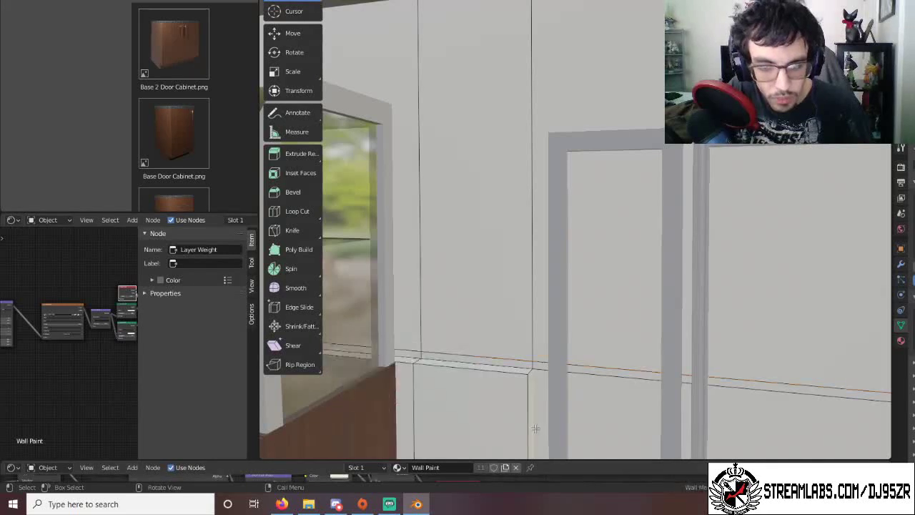
Add a second horizontal loop cut slightly above the first one at factor 0.947.
left_click(297, 211)
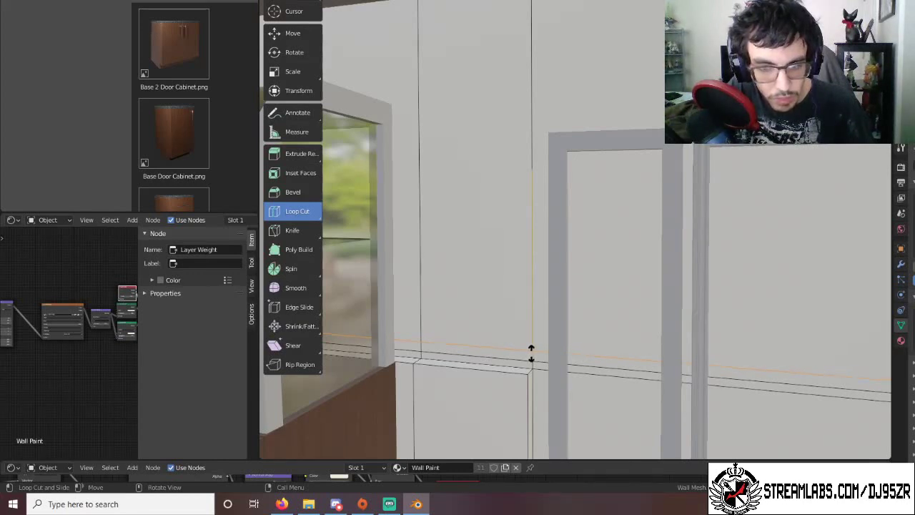
left_click(531, 353)
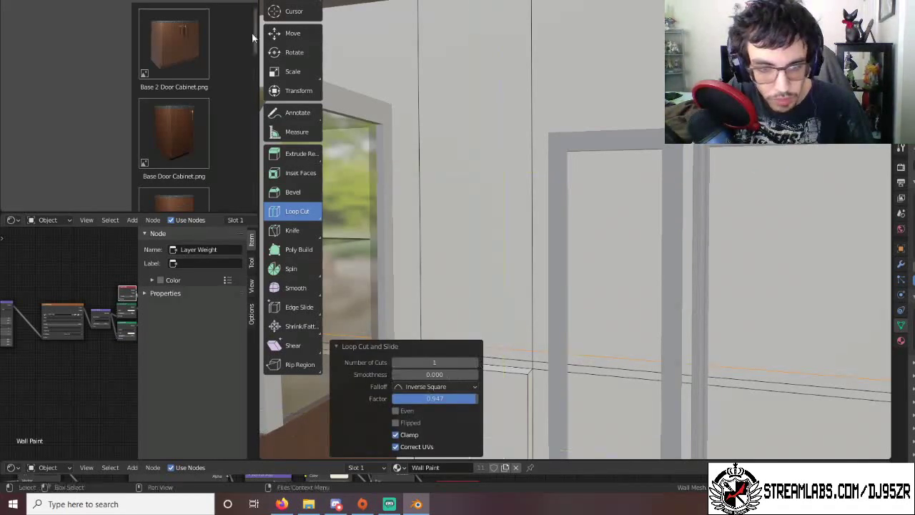
left_click(292, 1)
Select the wainscot's end face and the narrow strip faces above it, between the cabinet and the entrance.
left_click(522, 432)
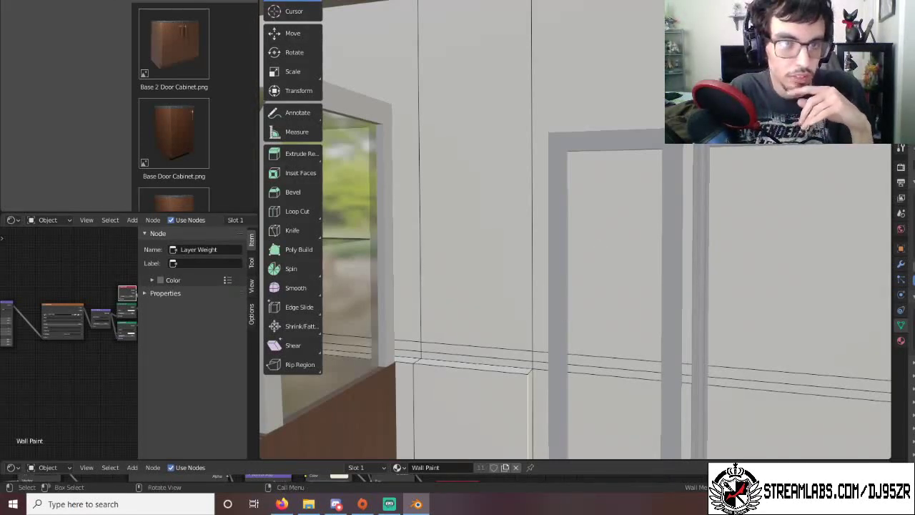
left_click(494, 353)
left_click(498, 363, "shift")
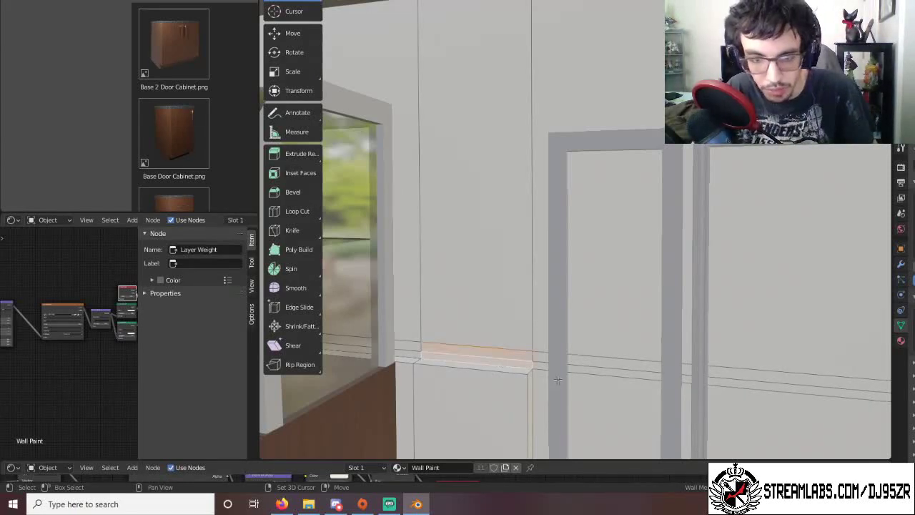
Try a vertical loop cut on the wall section beside the entrance's side window, then undo it.
middle_click_drag(560, 380, 406, 366, "shift")
scroll(615, 365, "down", 4)
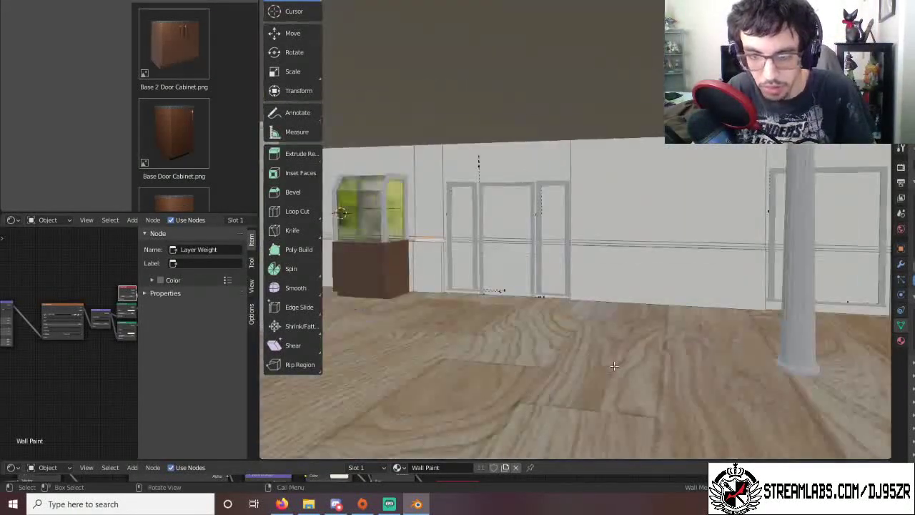
scroll(615, 364, "up", 2)
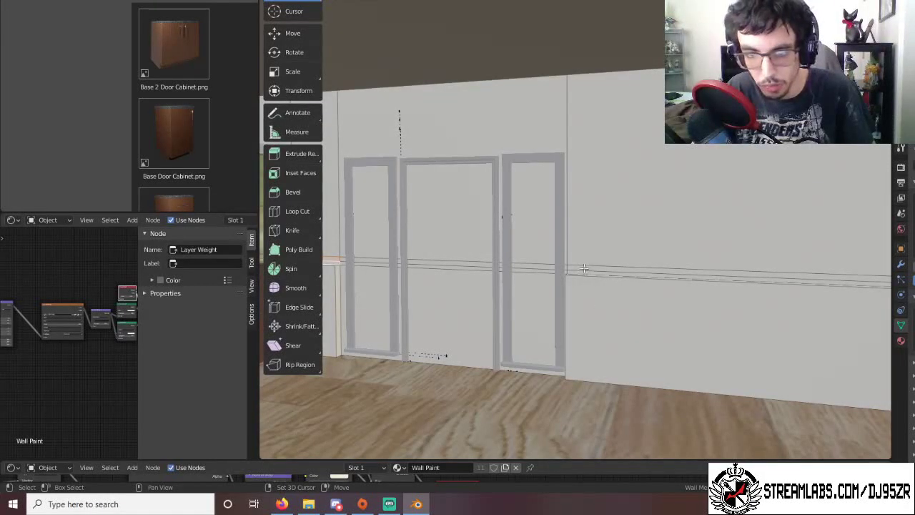
left_click(296, 211)
scroll(704, 162, "up", 6)
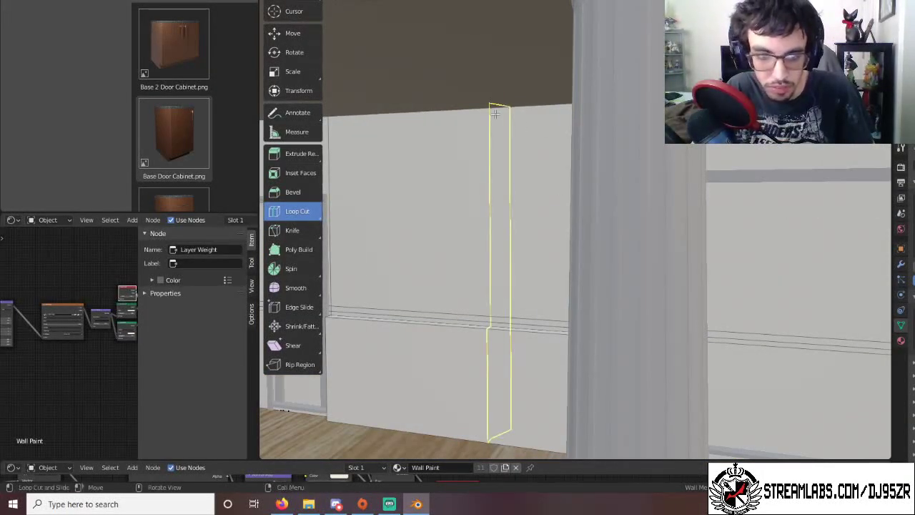
left_click_drag(497, 114, 384, 133)
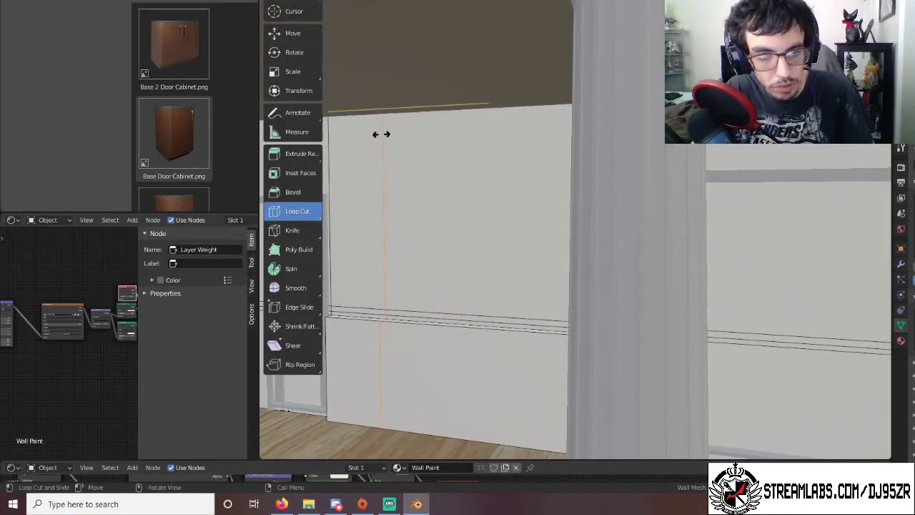
left_click_drag(381, 133, 378, 134)
key("ctrl+z")
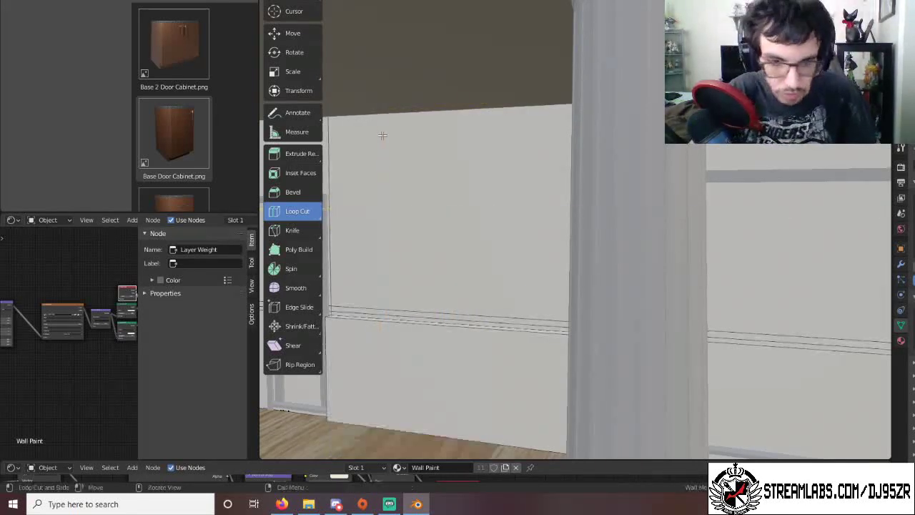
Add a vertical loop cut to the wall section between the entrance and the neighbouring door at factor 0.560.
middle_click_drag(381, 140, 537, 119, "shift")
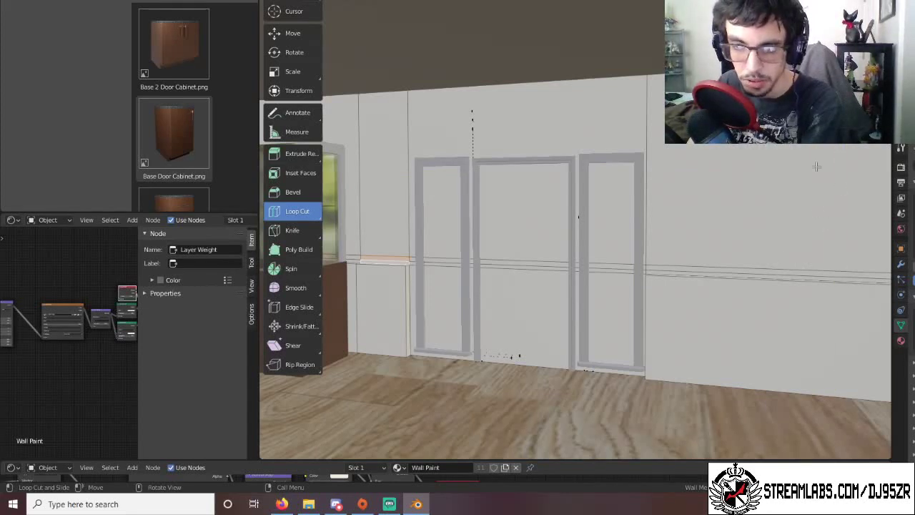
middle_click_drag(814, 170, 768, 184)
scroll(770, 184, "down", 1)
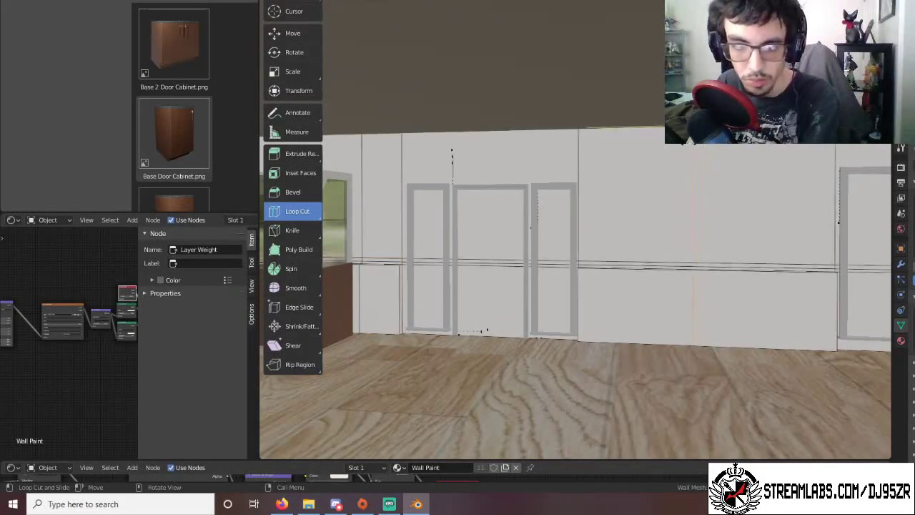
left_click_drag(659, 142, 628, 144)
scroll(623, 286, "up", 4)
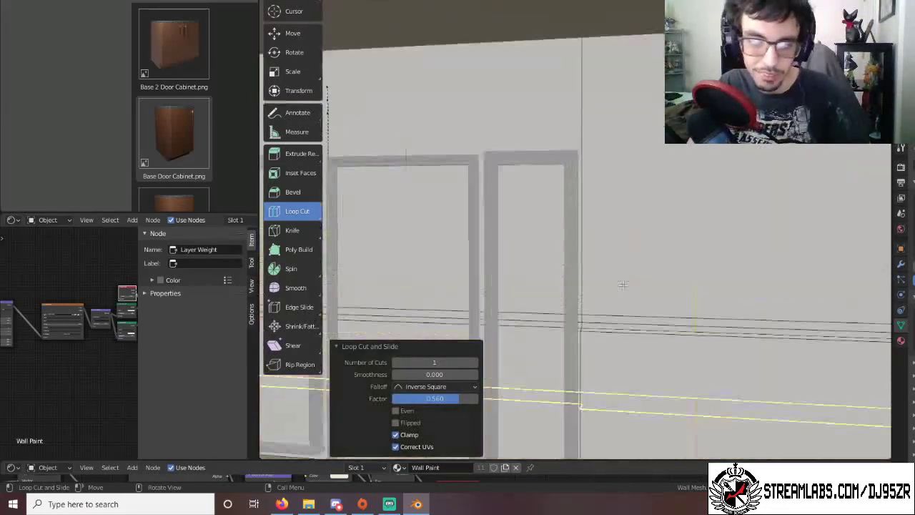
scroll(622, 286, "down", 2)
scroll(758, 256, "up", 2)
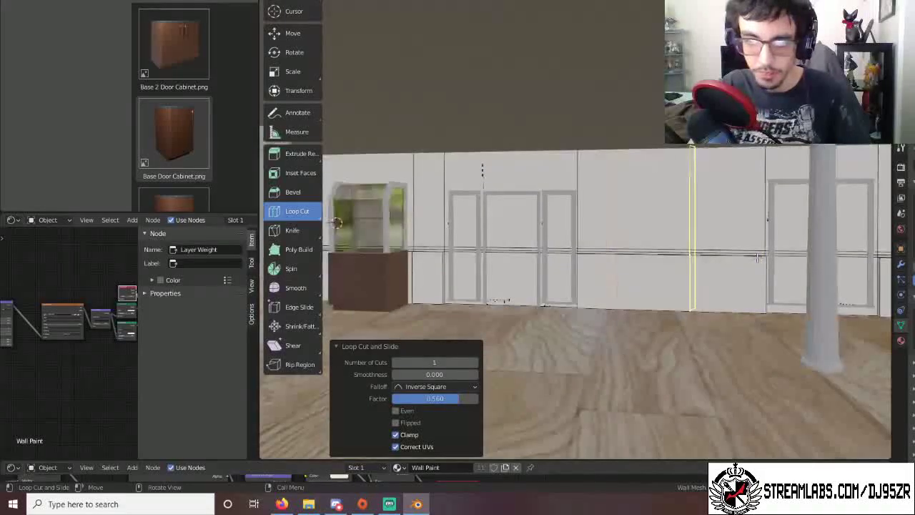
middle_click_drag(733, 246, 697, 227)
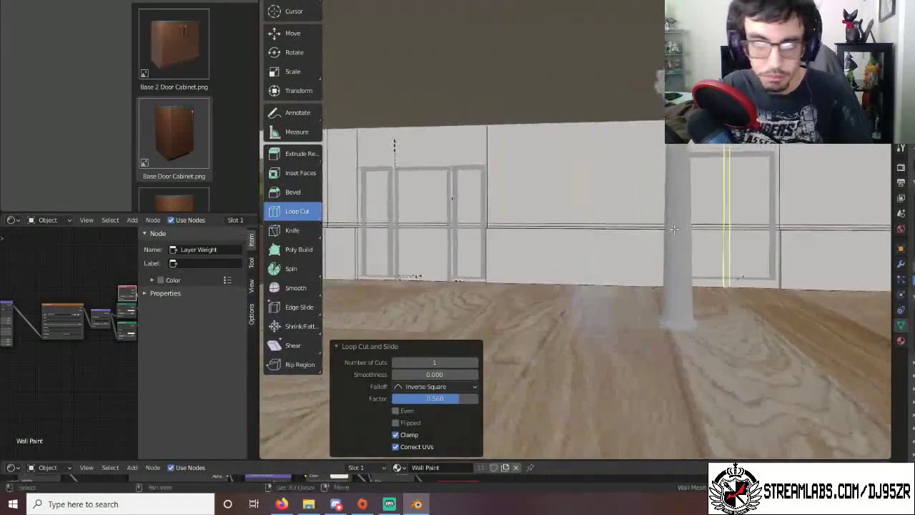
scroll(593, 251, "down", 2)
middle_click_drag(593, 251, 515, 247, "shift")
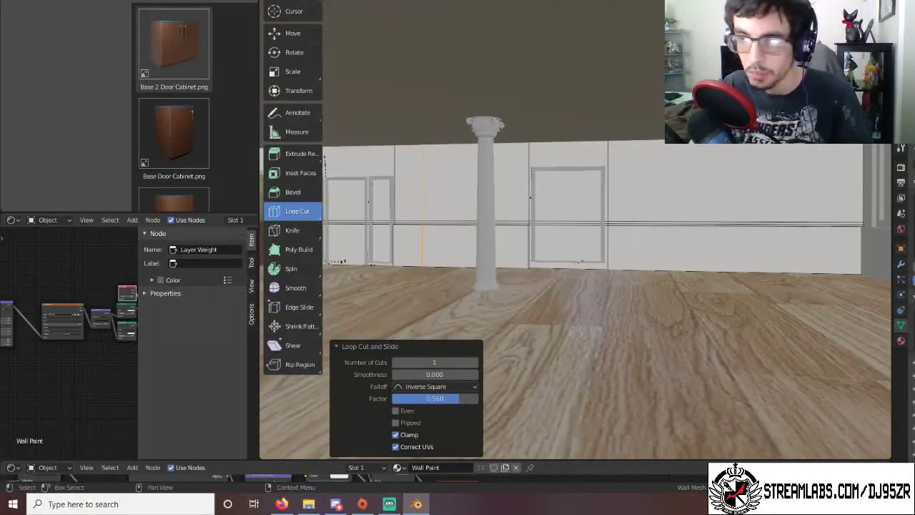
Open the reference picture image0 from the blenderModels folder, examine its columns and wall layout up close, and close it.
left_click(416, 504)
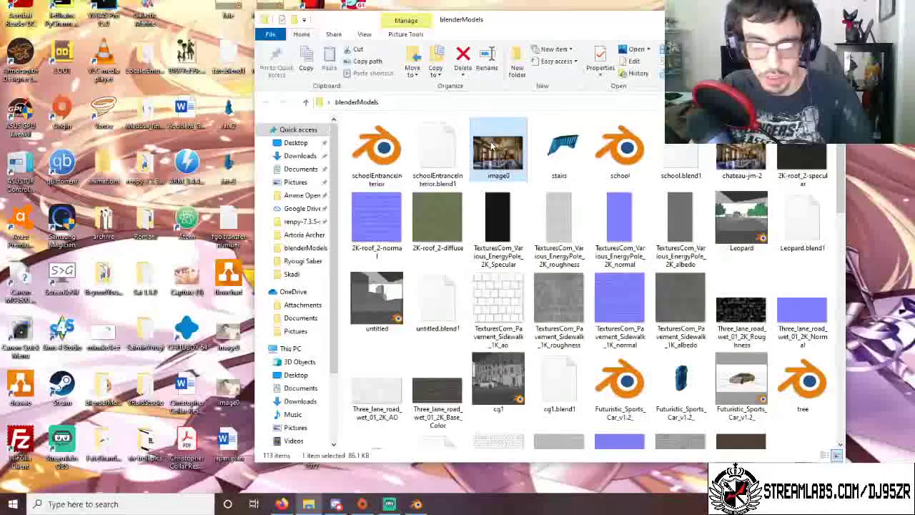
double_click(492, 147)
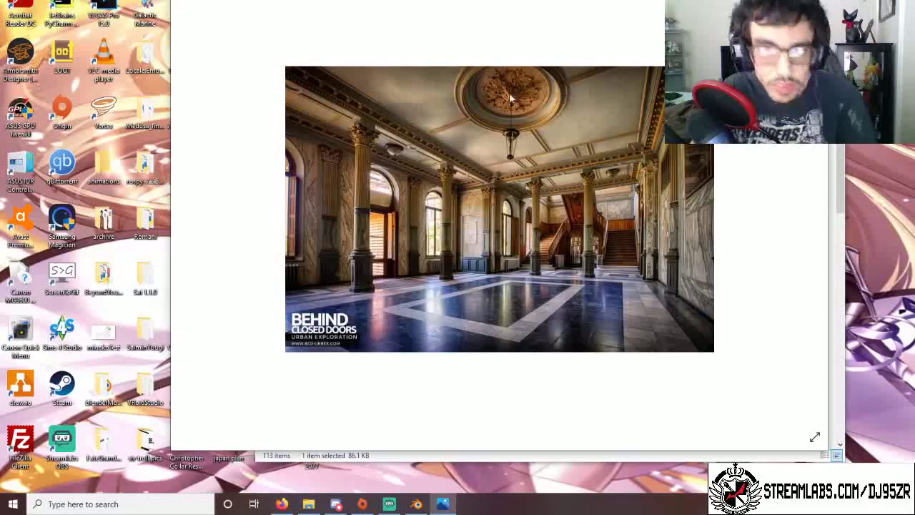
left_click(402, 1)
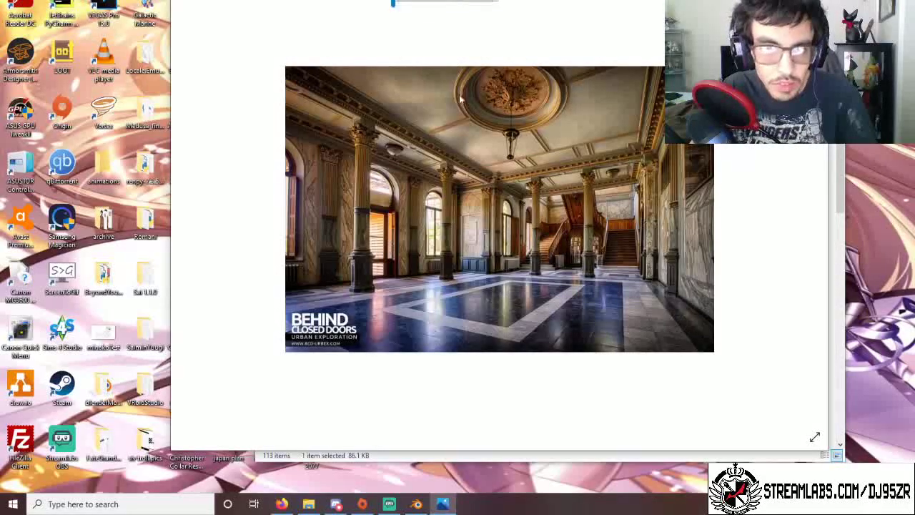
left_click_drag(394, 3, 465, 4)
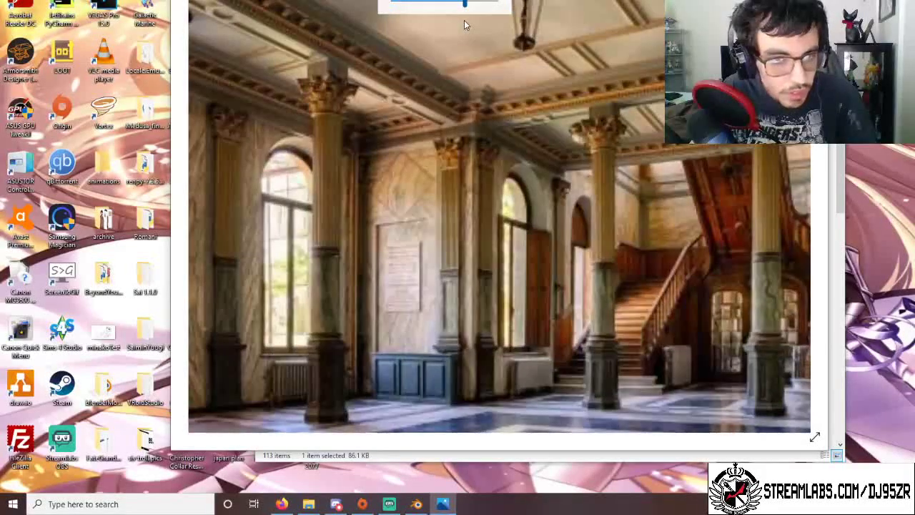
left_click_drag(465, 25, 406, 23)
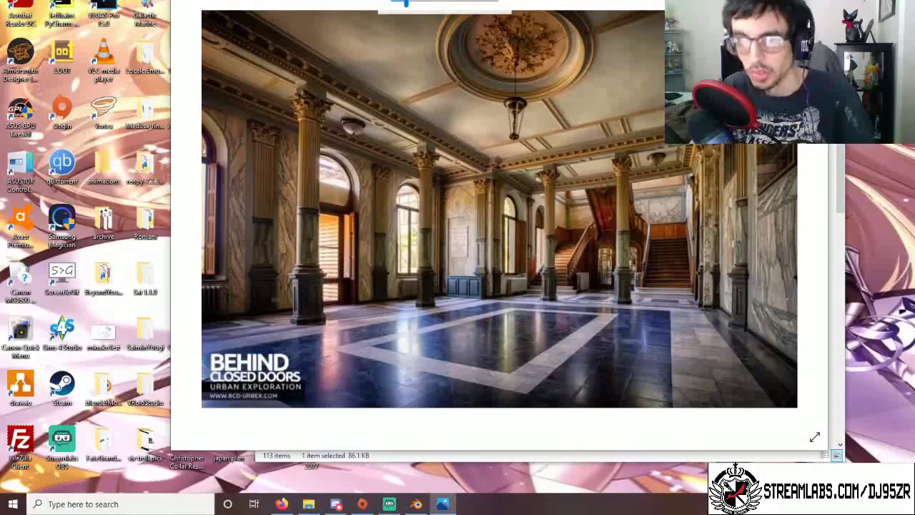
key("alt+F4")
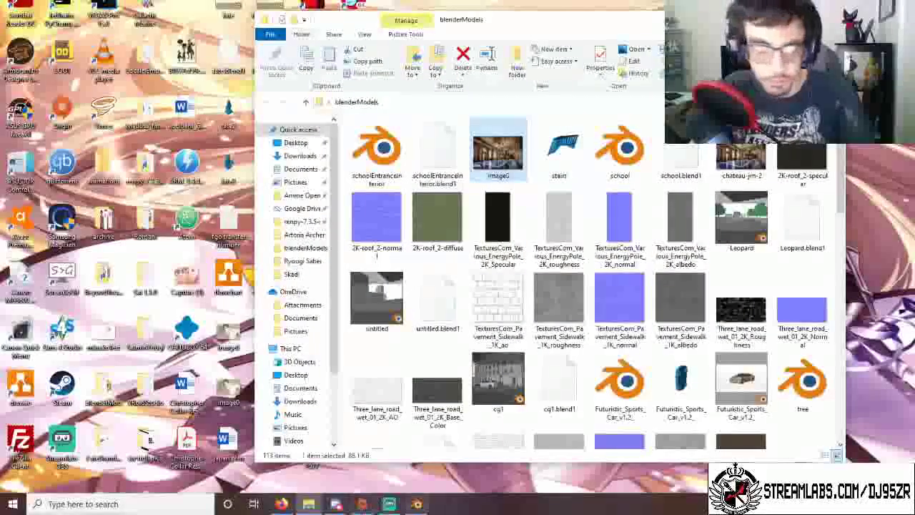
Switch back to Blender and add a vertical loop cut near the wall's far corner by the panelled projection at factor -0.720.
left_click(415, 509)
scroll(560, 292, "up", 3)
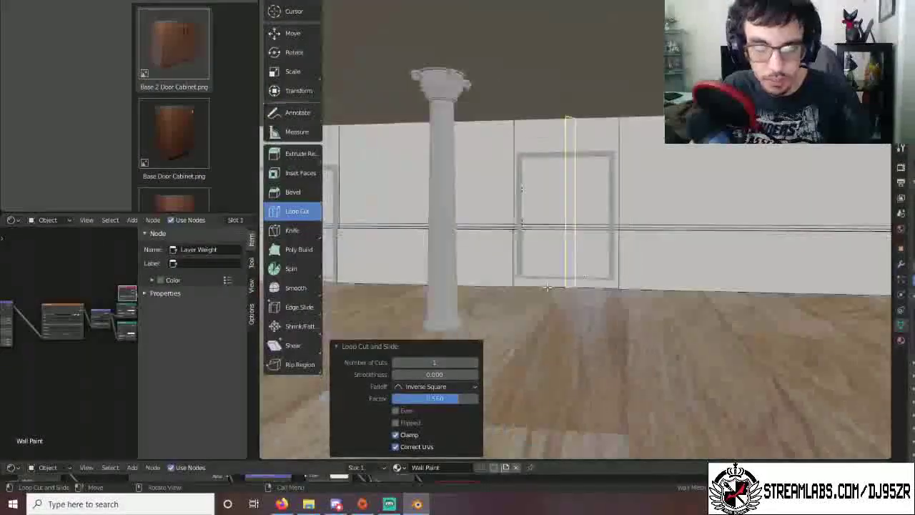
scroll(561, 292, "down", 3)
middle_click_drag(561, 292, 733, 304)
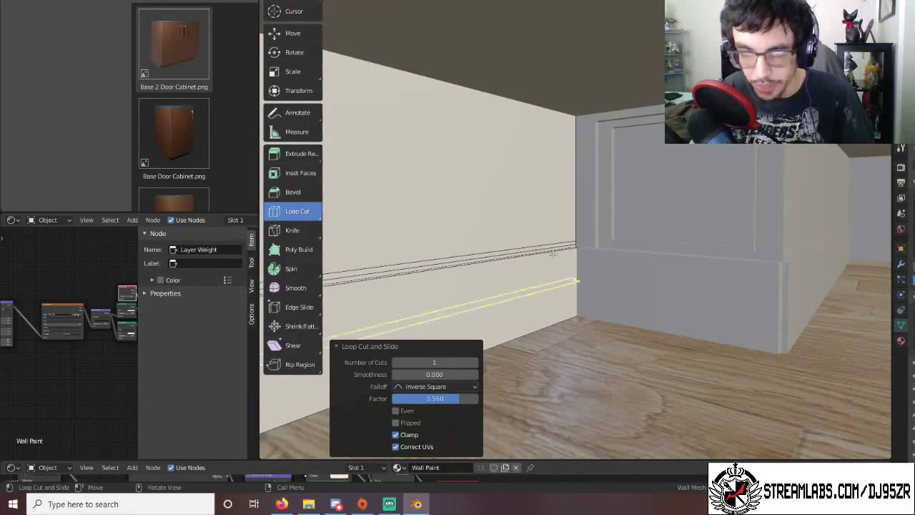
middle_click_drag(578, 286, 508, 193)
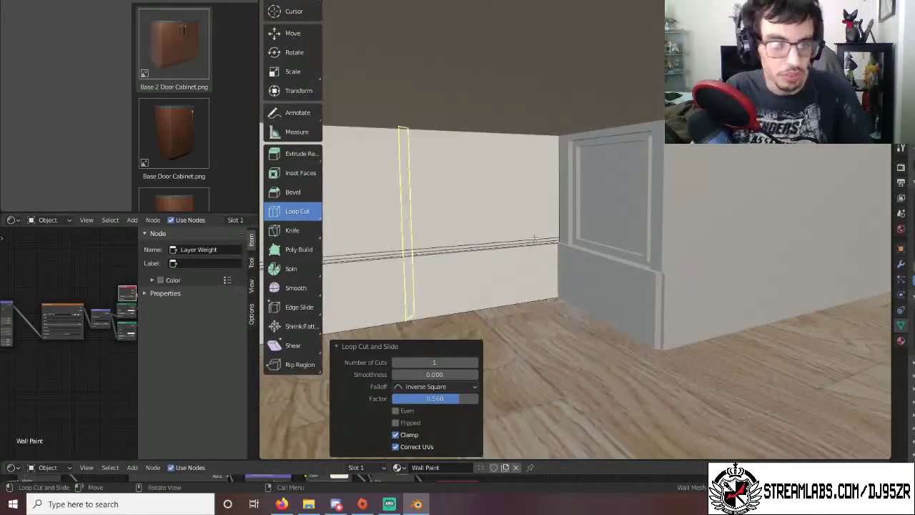
left_click_drag(492, 222, 633, 223)
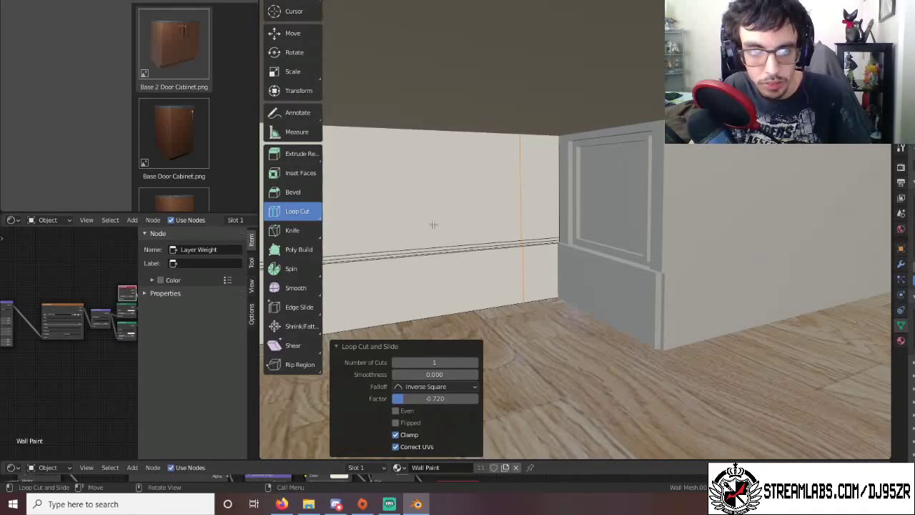
Add another vertical loop cut between the far door and the corner cut at factor 0.650.
middle_click_drag(433, 225, 505, 224, "shift")
middle_click_drag(452, 165, 431, 172)
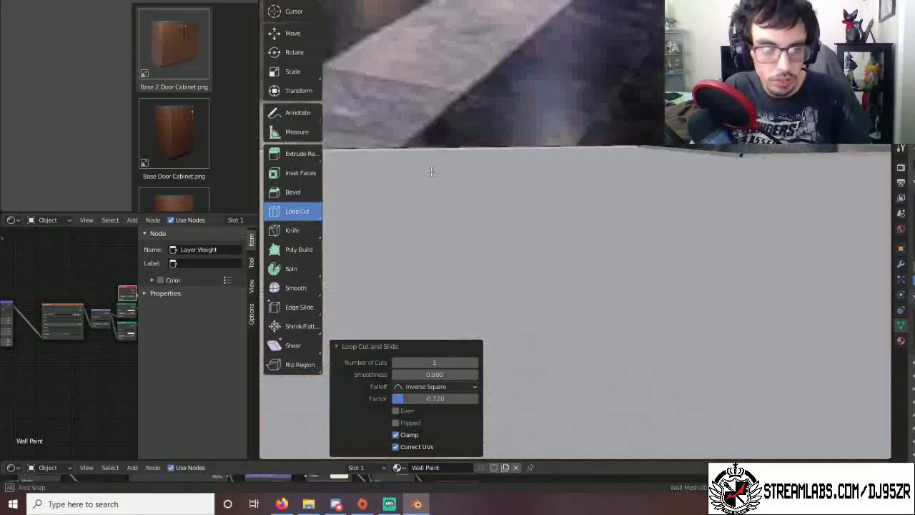
scroll(431, 172, "down", 5)
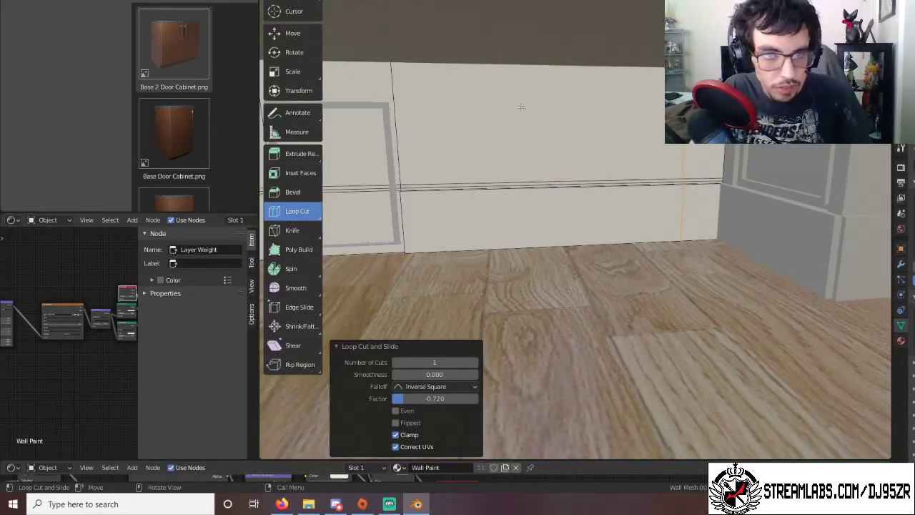
left_click_drag(552, 93, 639, 102)
scroll(689, 196, "down", 2)
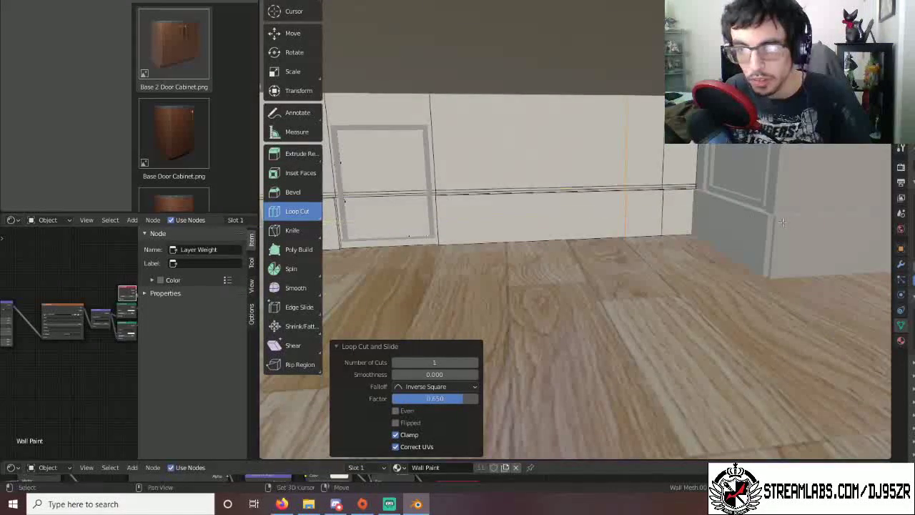
Finish editing the entrance wall, select the projecting wall behind the column and open its mesh for editing.
middle_click_drag(779, 223, 646, 65, "shift")
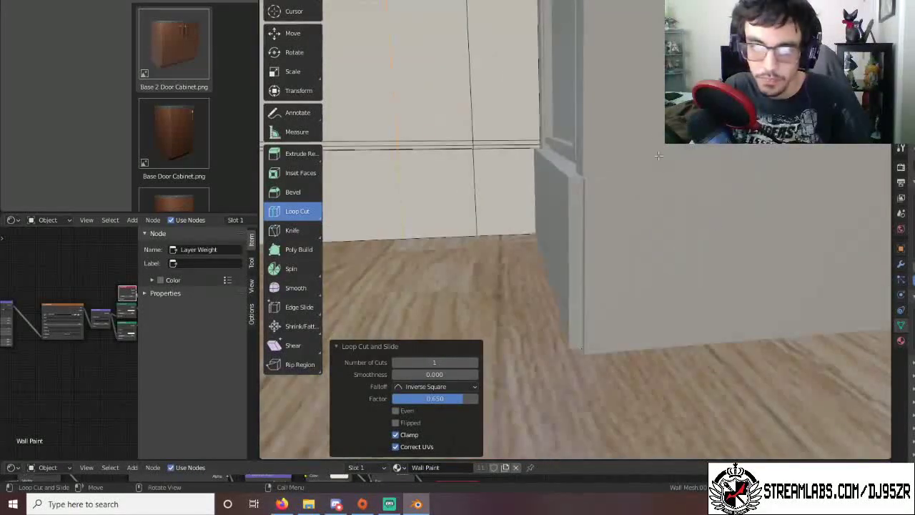
scroll(645, 65, "down", 4)
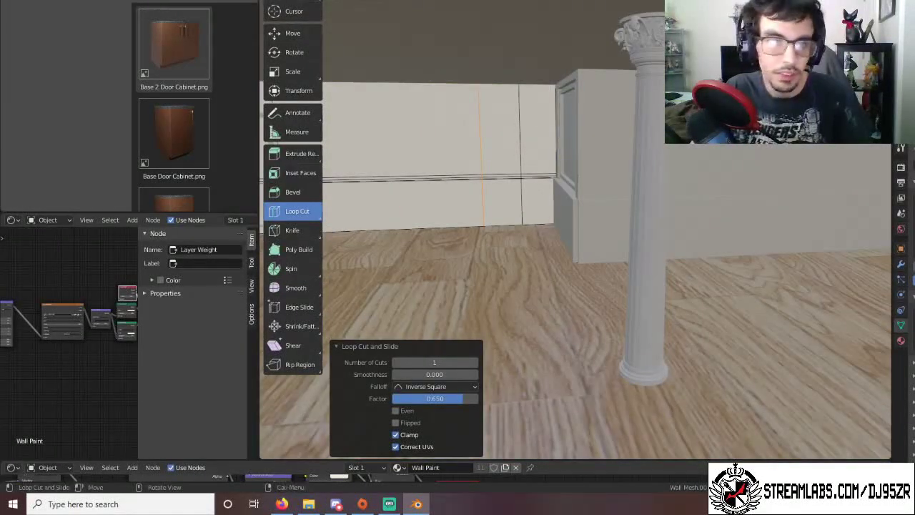
left_click(293, 1)
left_click(316, 2)
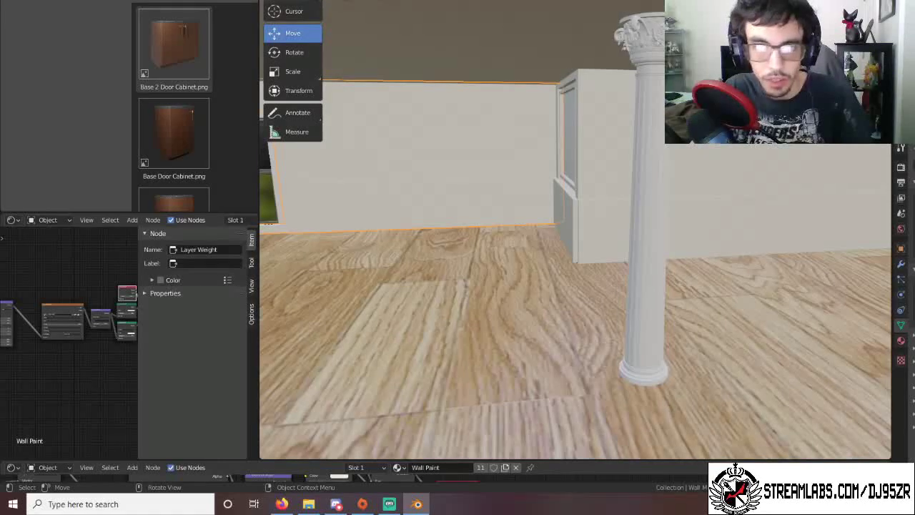
left_click(708, 129)
left_click(294, 1)
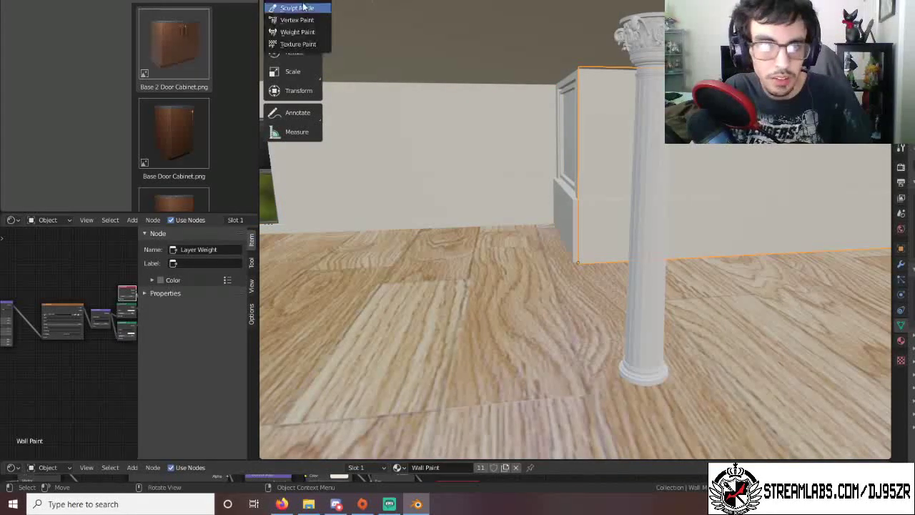
left_click(304, 1)
middle_click_drag(744, 201, 641, 191, "shift")
Add three stacked horizontal loop cuts just above this wall's wainscot ledge at factors 0.948, 0.930 and 0.925.
scroll(641, 191, "up", 2)
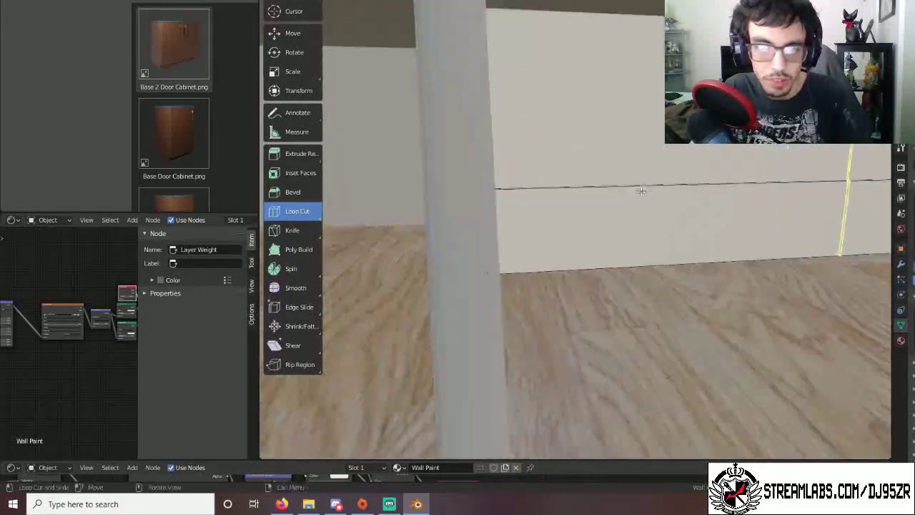
scroll(641, 192, "up", 2)
middle_click_drag(582, 194, 653, 219, "shift")
middle_click_drag(652, 128, 705, 157)
scroll(705, 157, "up", 2)
left_click_drag(576, 100, 605, 295)
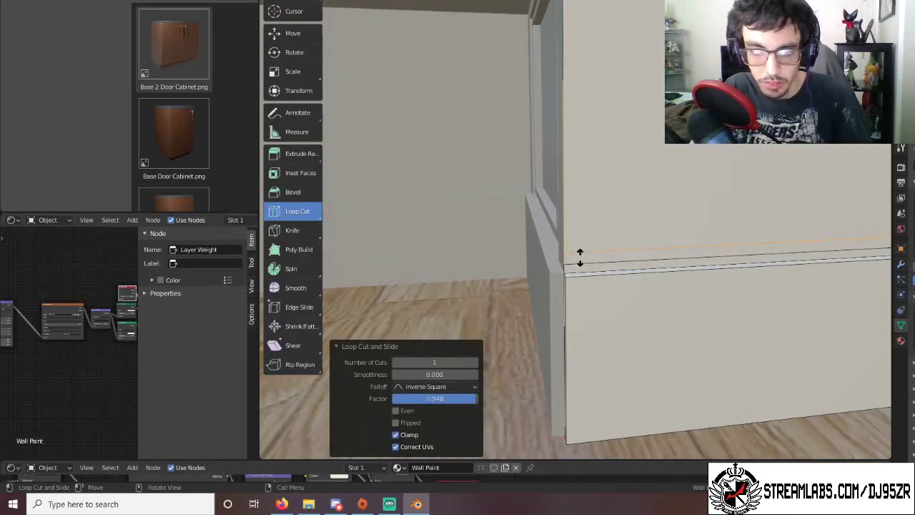
left_click_drag(580, 257, 580, 257)
left_click_drag(576, 172, 569, 210)
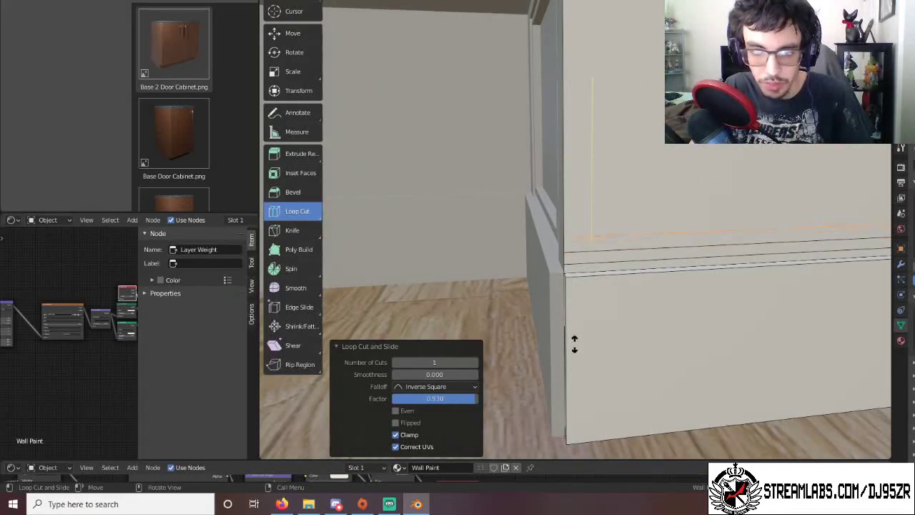
left_click_drag(576, 347, 575, 347)
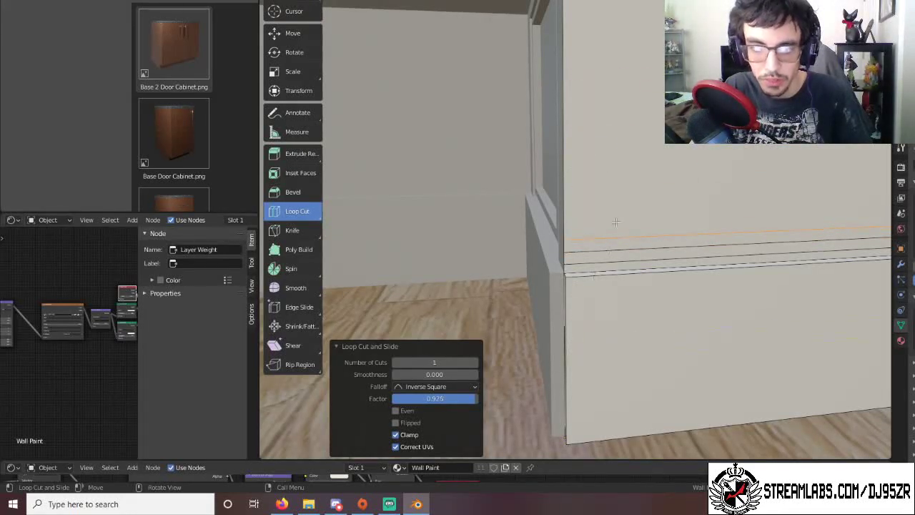
middle_click_drag(647, 51, 639, 63, "shift")
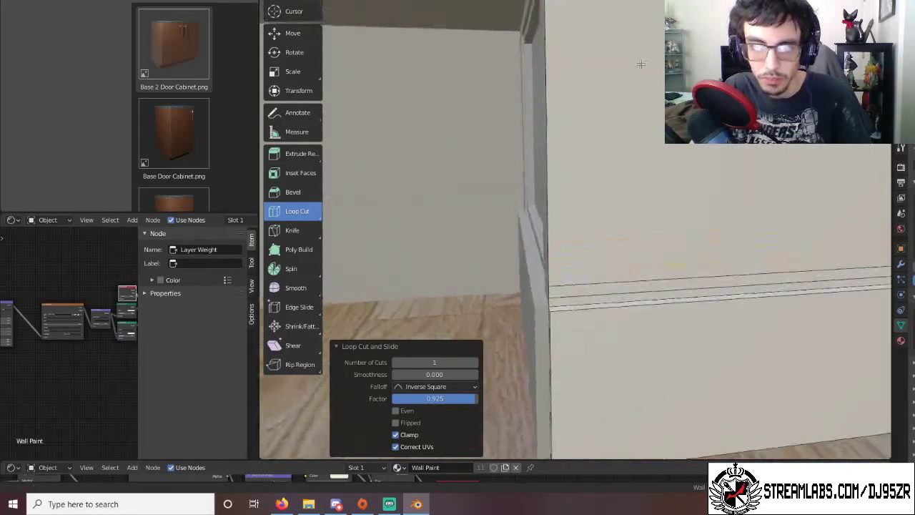
scroll(587, 7, "down", 3)
scroll(850, 147, "up", 1)
scroll(860, 153, "down", 1)
scroll(860, 153, "up", 1)
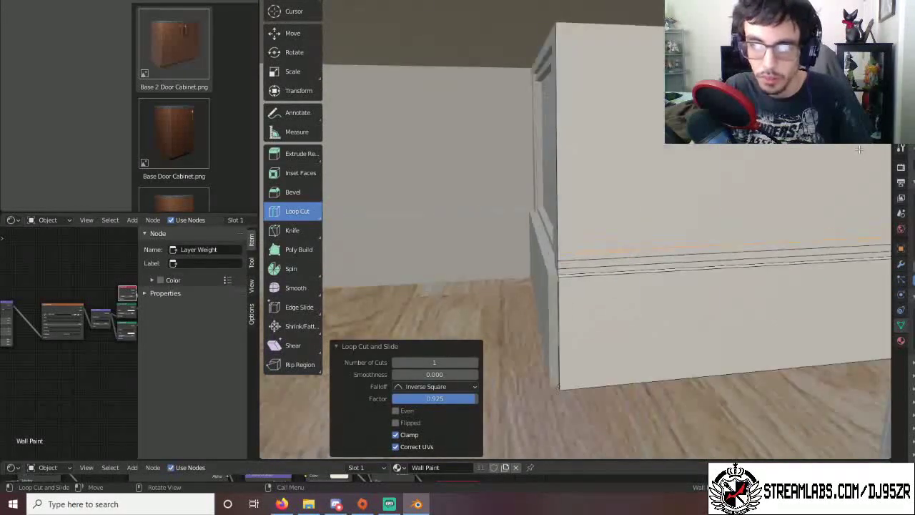
scroll(860, 153, "down", 1)
middle_click_drag(860, 153, 704, 146, "shift")
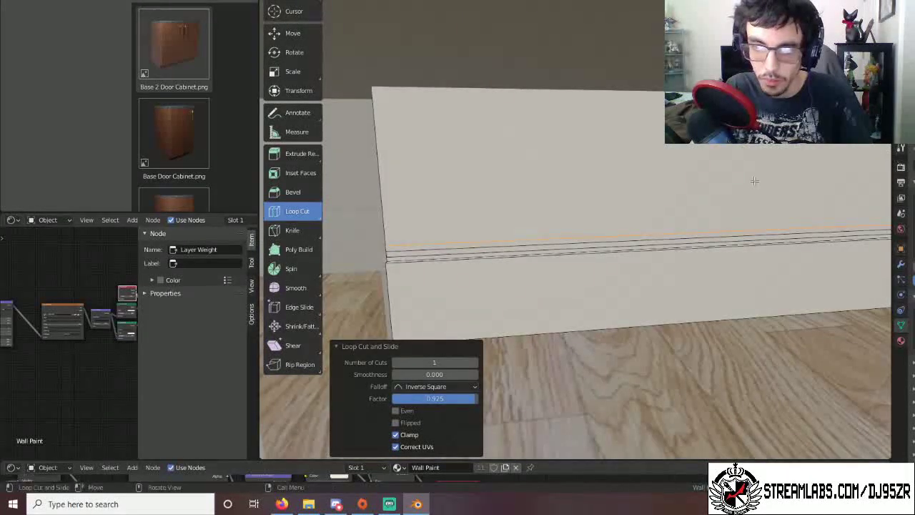
Add a vertical loop cut close to the projecting wall's near corner, behind the column, at factor 0.984.
scroll(753, 178, "down", 2)
middle_click_drag(758, 176, 727, 146, "shift")
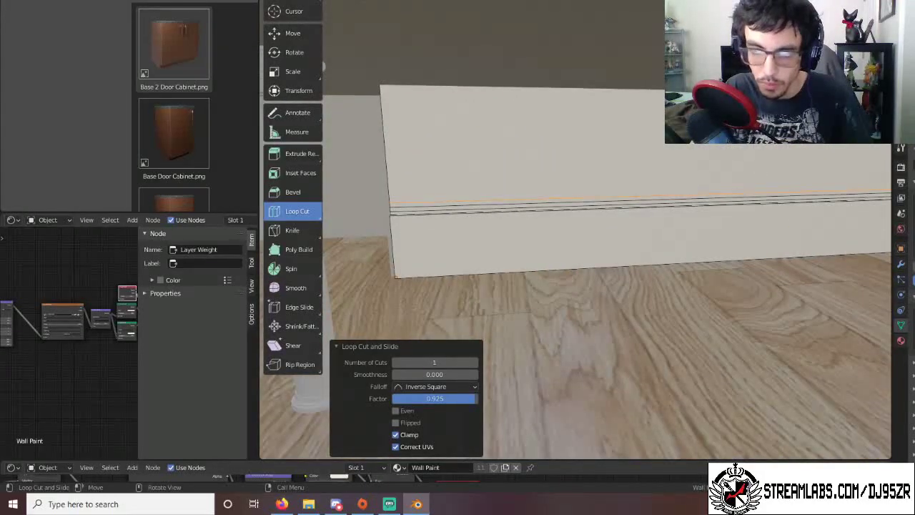
scroll(727, 146, "down", 2)
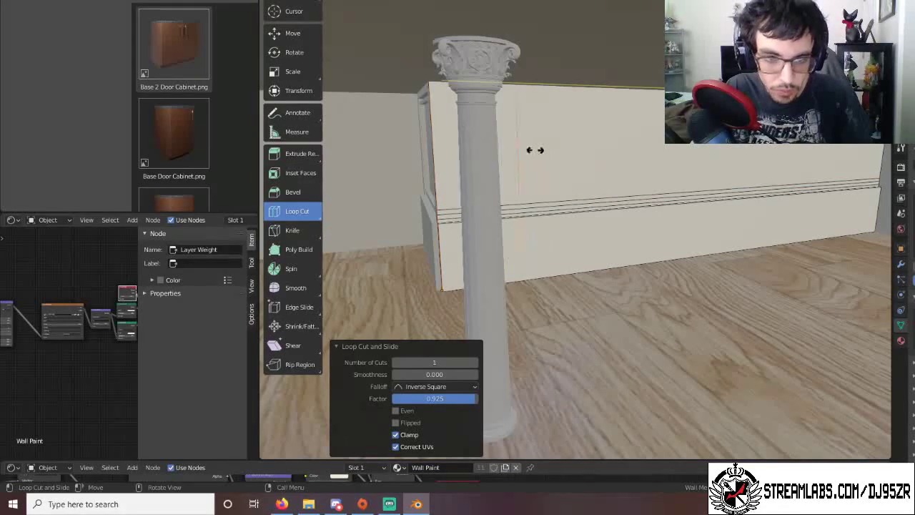
left_click(488, 150)
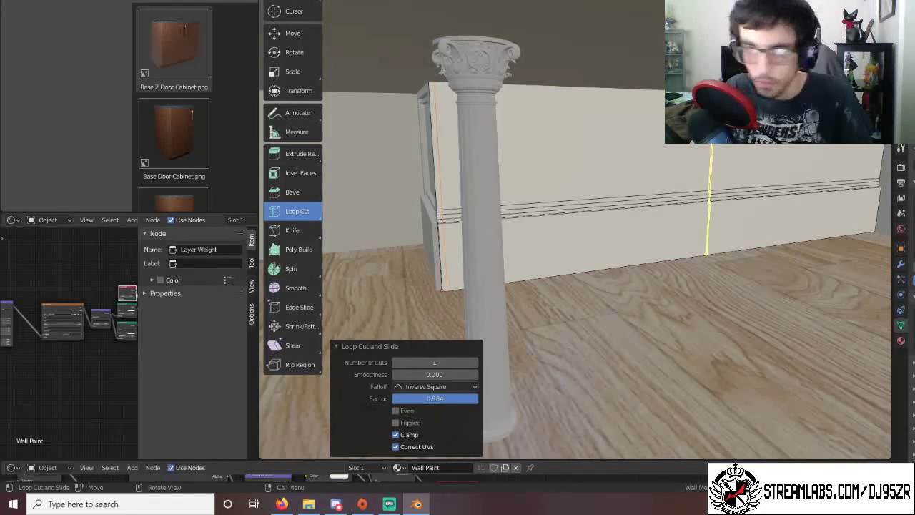
Undo the misplaced second vertical cut and add a replacement beside the corner cut at factor 0.872.
left_click_drag(708, 113, 613, 113)
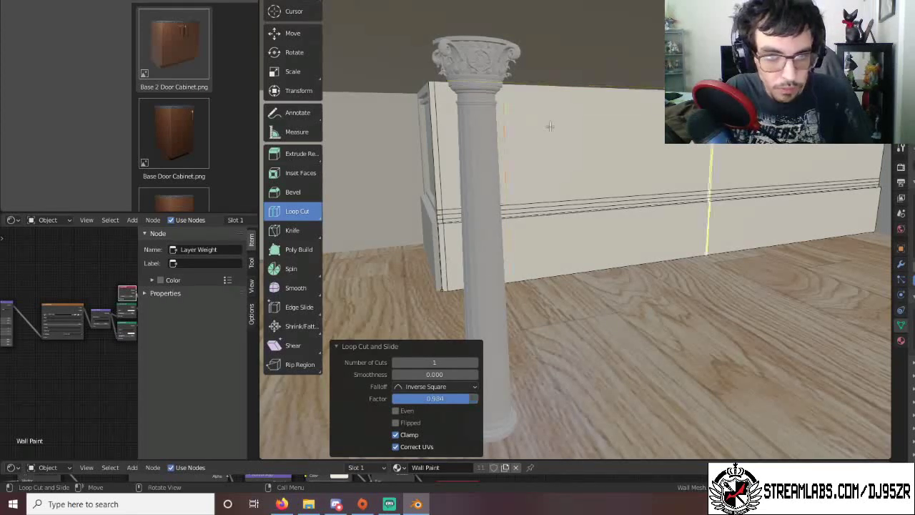
key("ctrl+z")
scroll(572, 193, "up", 3)
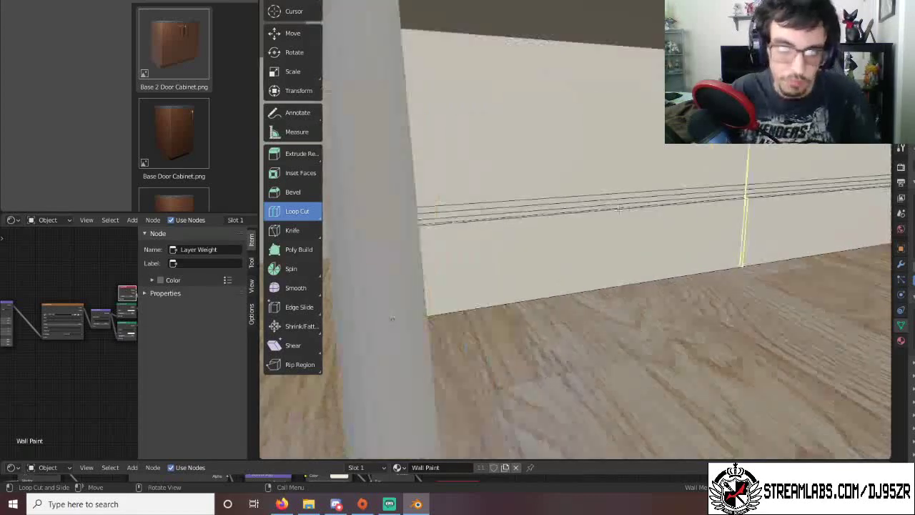
mouse_move(629, 204)
middle_mouse_down()
mouse_move(598, 206)
mouse_move(629, 215)
middle_mouse_up()
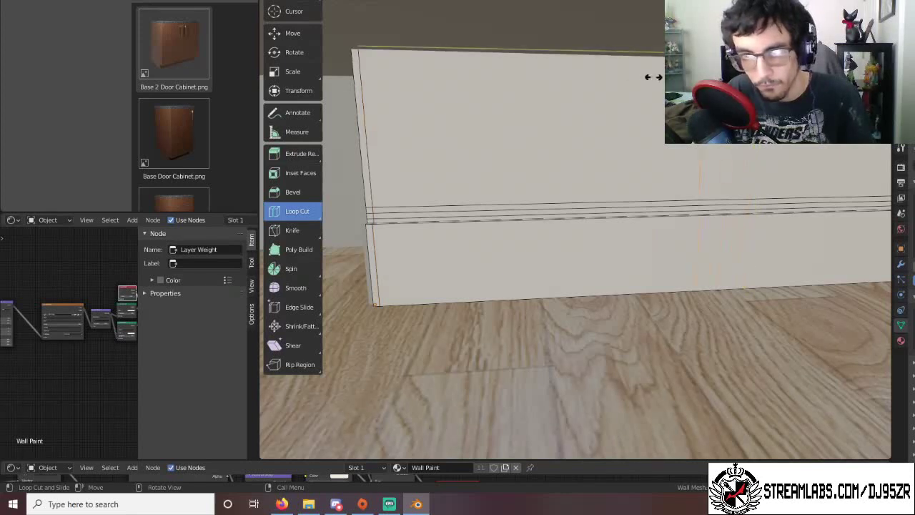
left_click_drag(439, 90, 400, 94)
Open the reference picture image0 from the blenderModels folder to examine the column and wall detailing, and return to Blender.
middle_click_drag(472, 215, 544, 270)
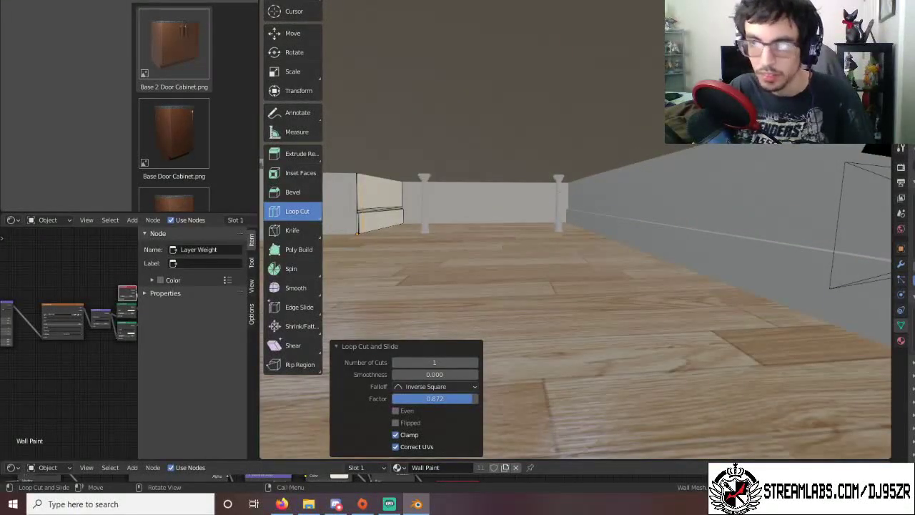
scroll(603, 165, "down", 2)
scroll(582, 165, "up", 2)
scroll(584, 166, "down", 1)
scroll(585, 166, "up", 1)
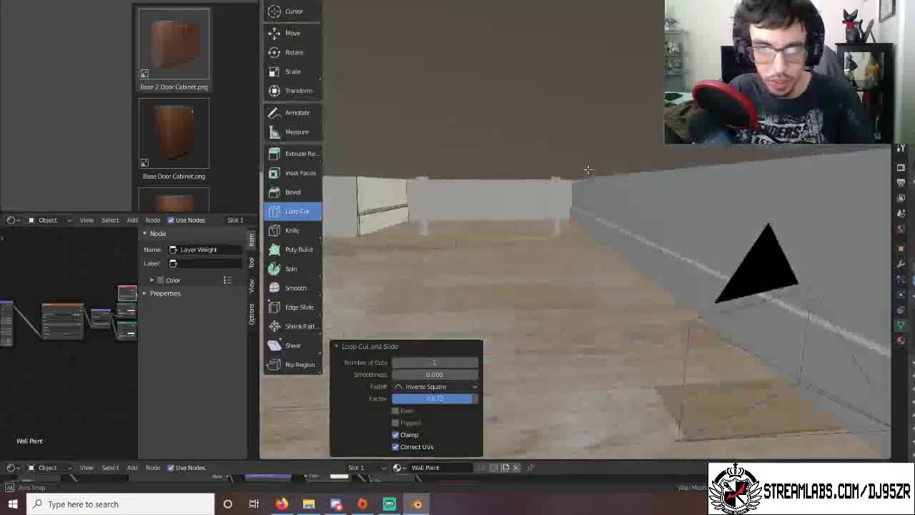
middle_click_drag(587, 166, 684, 150, "shift")
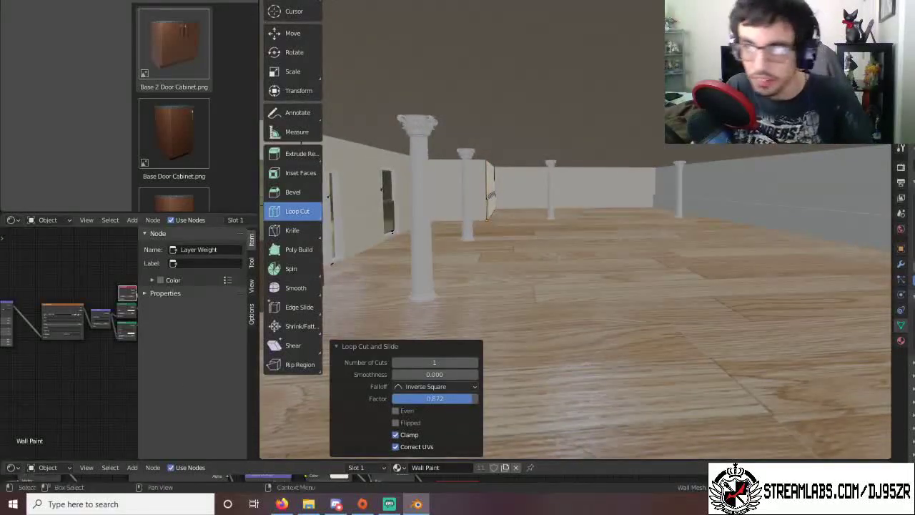
left_click(416, 504)
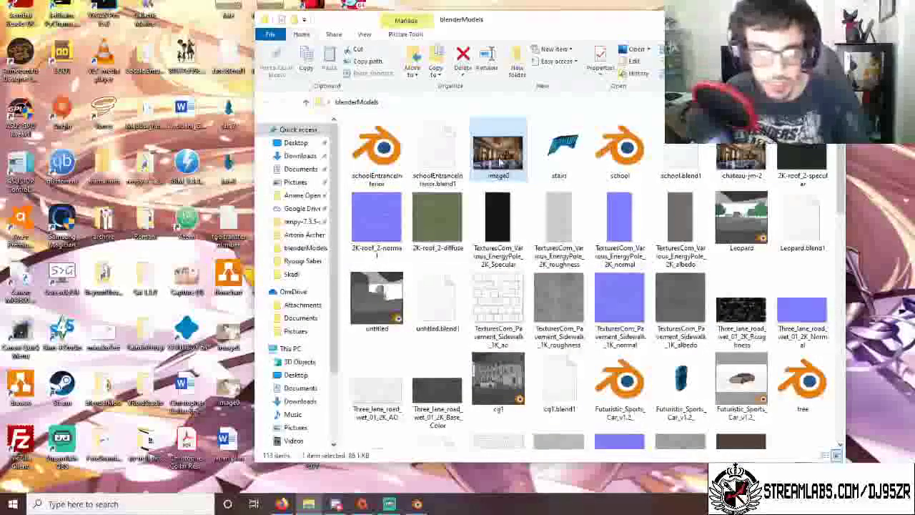
double_click(499, 154)
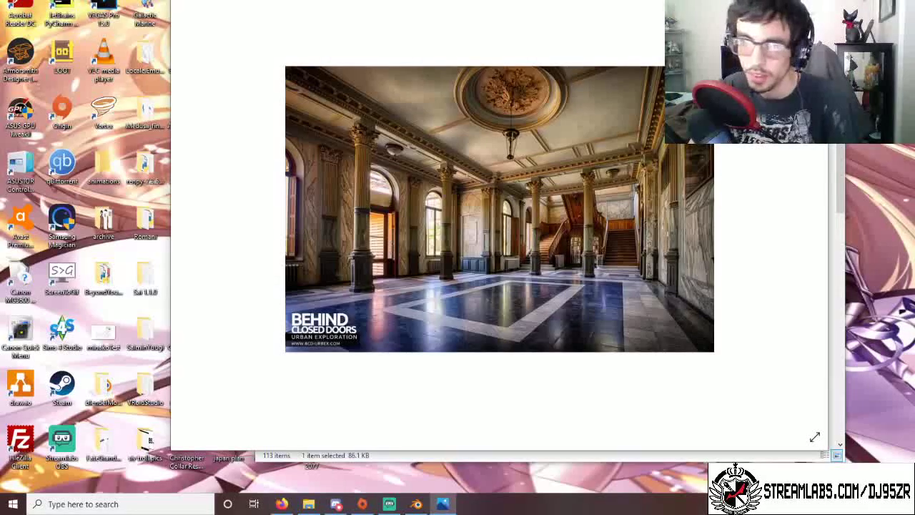
key("super+Down")
left_click(416, 504)
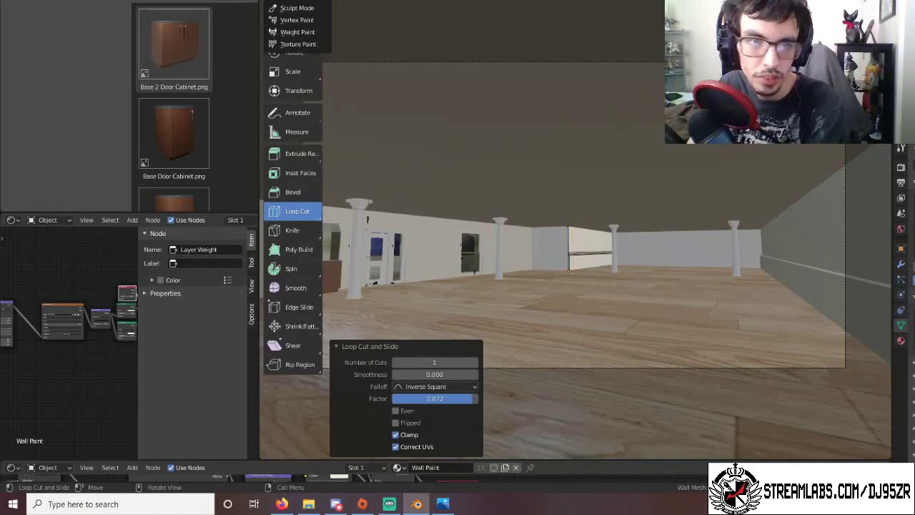
Finish editing the projecting wall, select the long side wall with the white ledge and open its mesh for editing.
key("Tab")
left_click(824, 227)
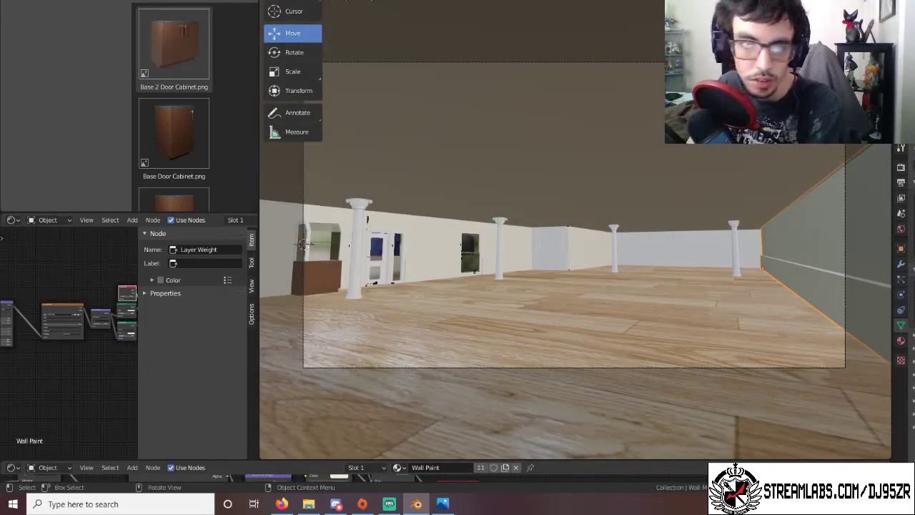
left_click(309, 1)
left_click(309, 1)
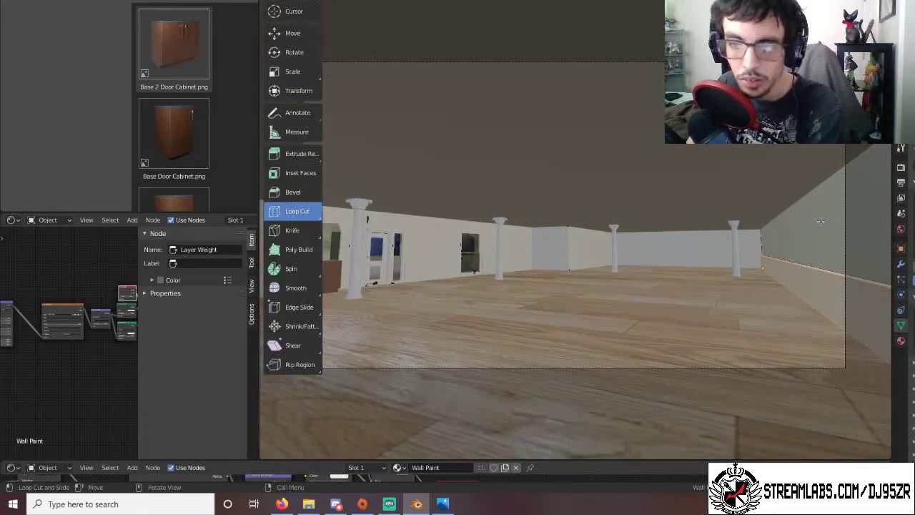
Add stacked horizontal loop cuts just above the side wall's ledge at factors of about 0.90 and 0.86.
left_click(768, 240)
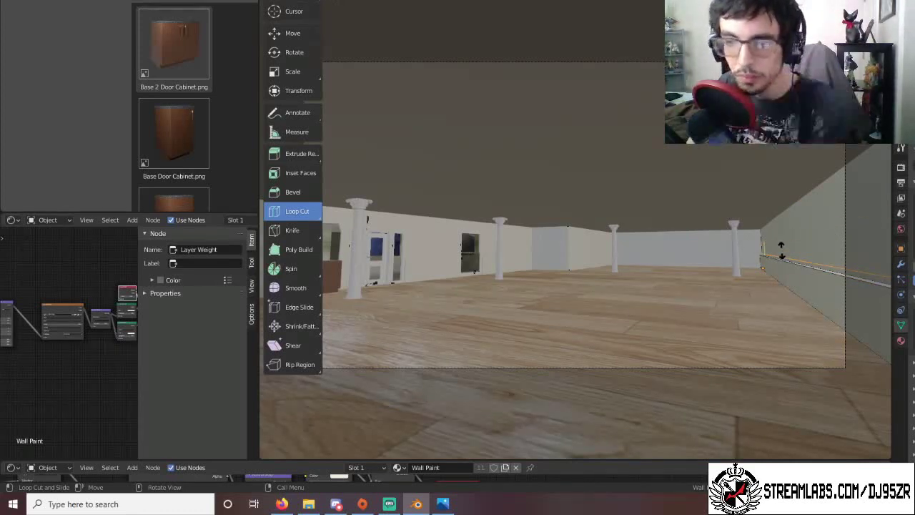
left_click_drag(780, 250, 812, 236)
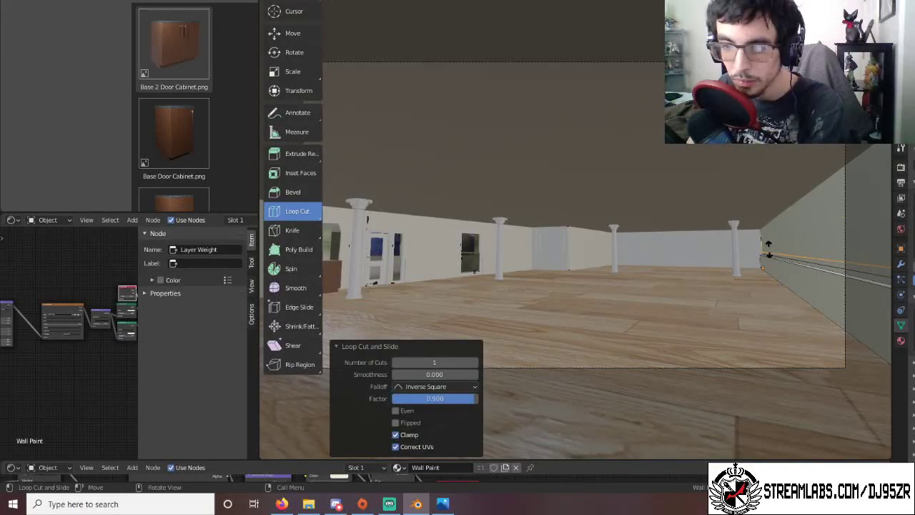
left_click_drag(761, 236, 758, 245)
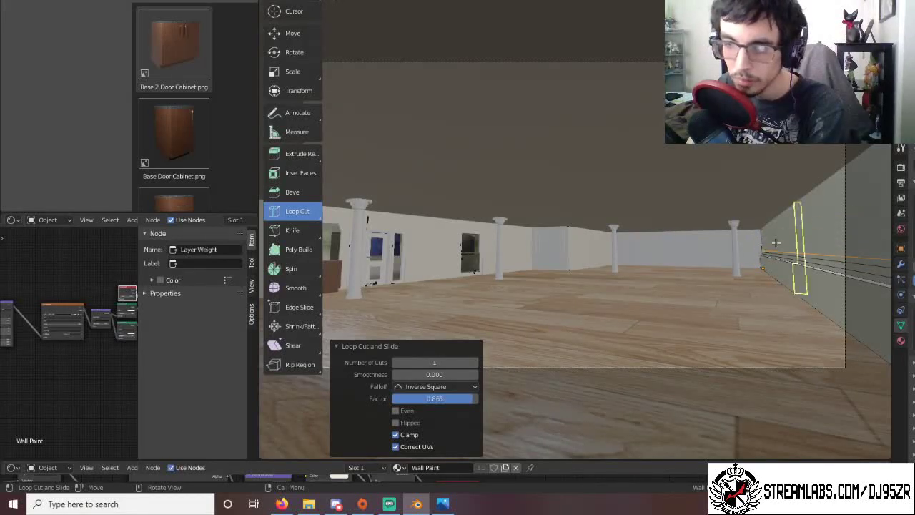
Add two vertical loop cuts to the side wall for a column strip, at factors 0.169 and -0.731.
left_click_drag(820, 230, 710, 203)
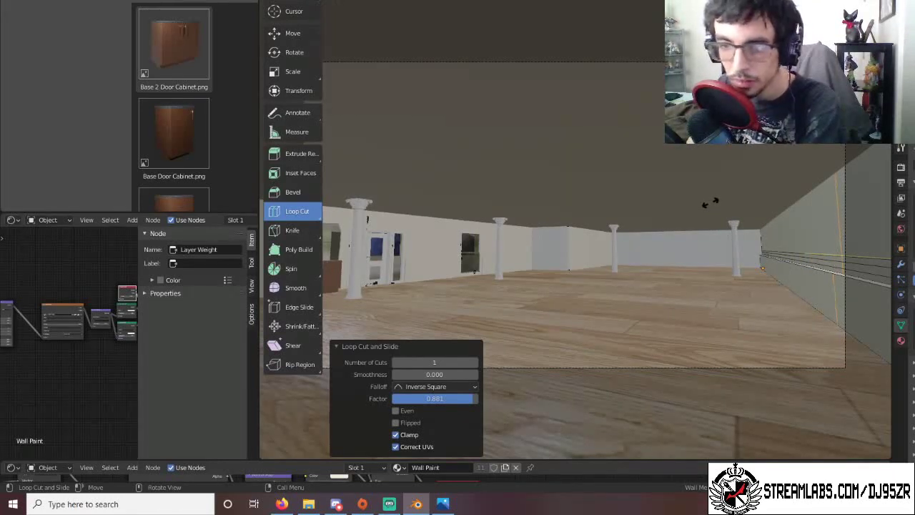
left_click_drag(709, 203, 760, 210)
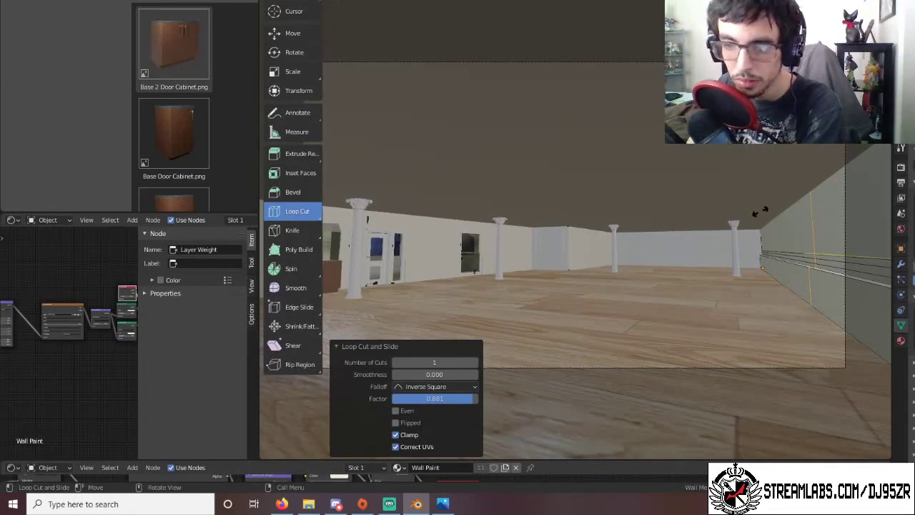
left_click_drag(760, 211, 729, 207)
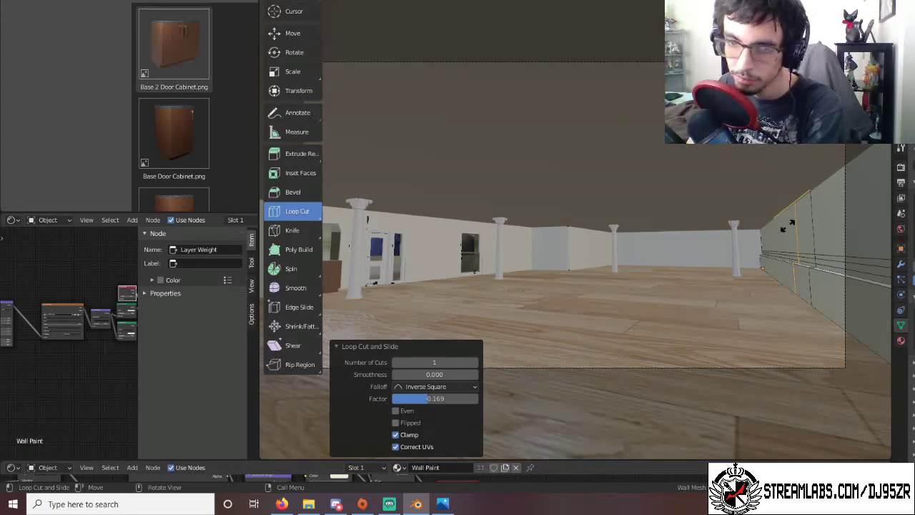
left_click_drag(787, 226, 789, 226)
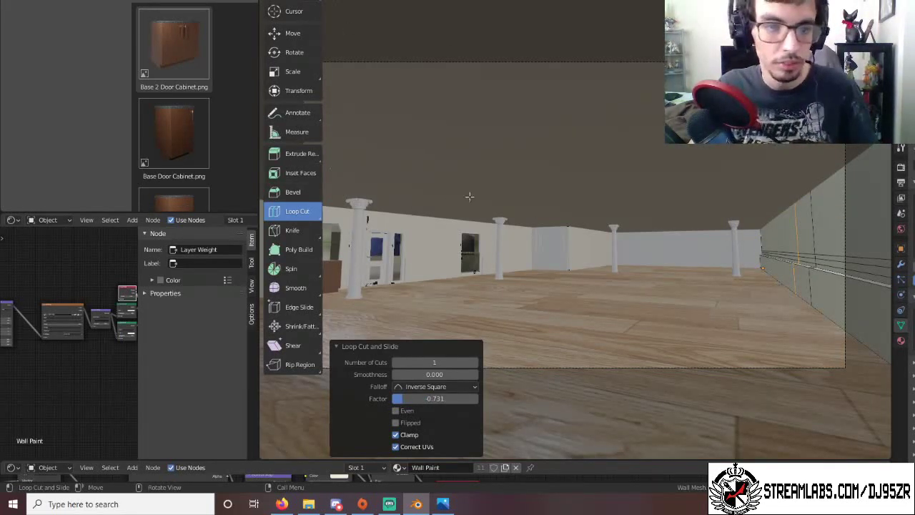
Leave the camera view and finish editing the side wall's mesh.
key("KP_0")
key("KP_0")
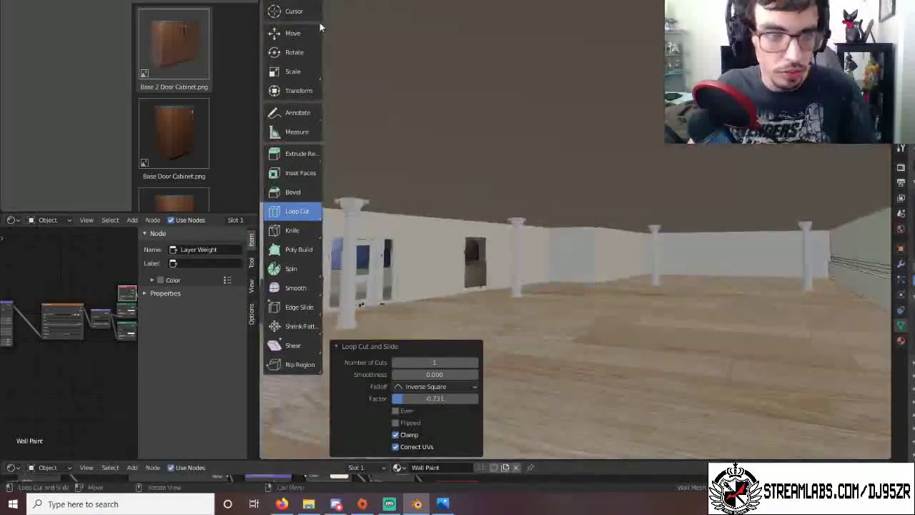
left_click(314, 1)
left_click(293, 1)
Select the entrance wall, the projecting wall and the long side wall together and open their meshes for editing.
scroll(589, 361, "up", 3)
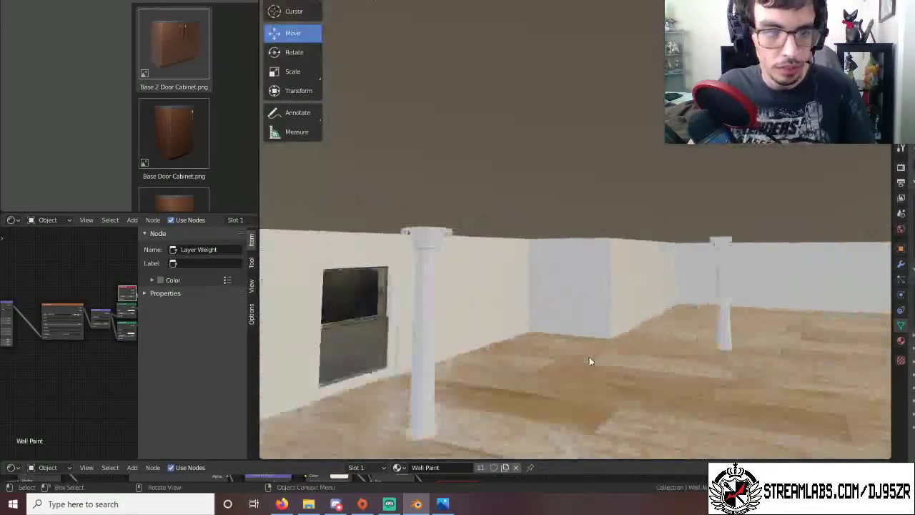
scroll(589, 357, "down", 2)
middle_click_drag(470, 325, 712, 319, "shift")
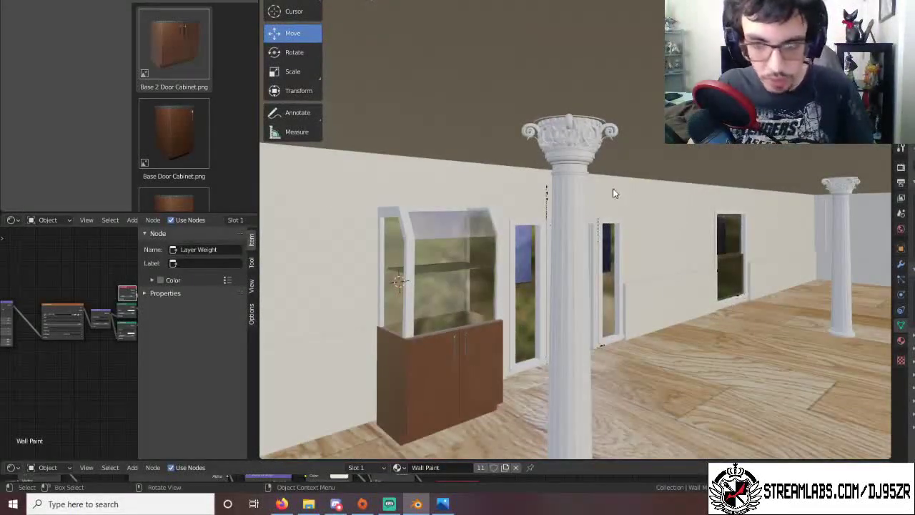
left_click(644, 219)
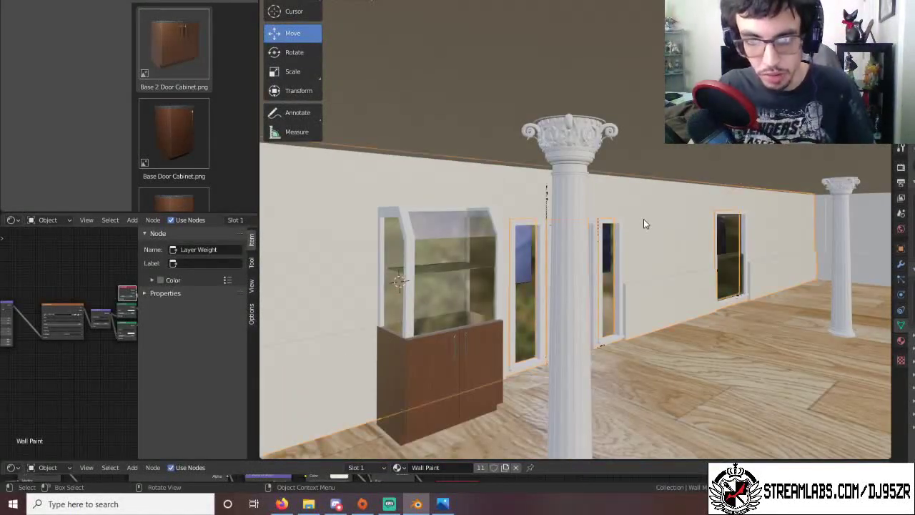
mouse_move(675, 241)
middle_mouse_down()
mouse_move(536, 227)
mouse_move(682, 239)
middle_mouse_up()
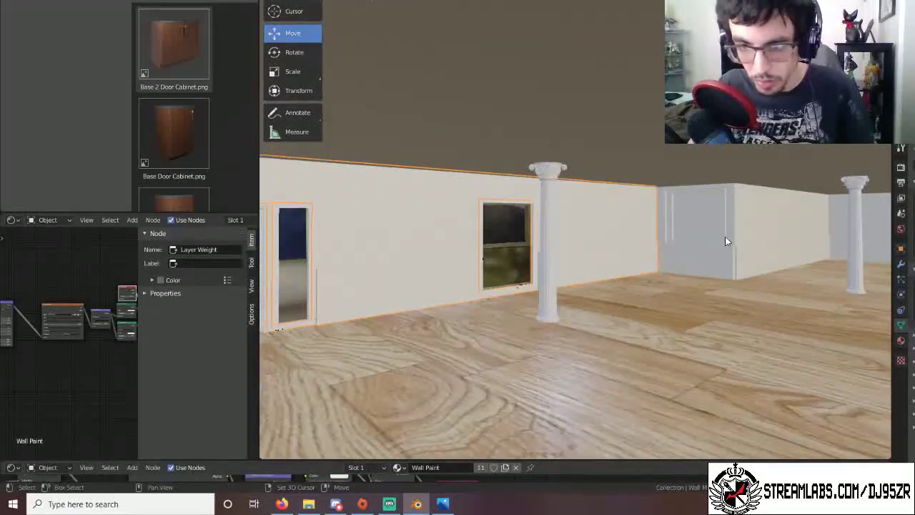
middle_click_drag(798, 251, 870, 232)
left_click(865, 231, "shift")
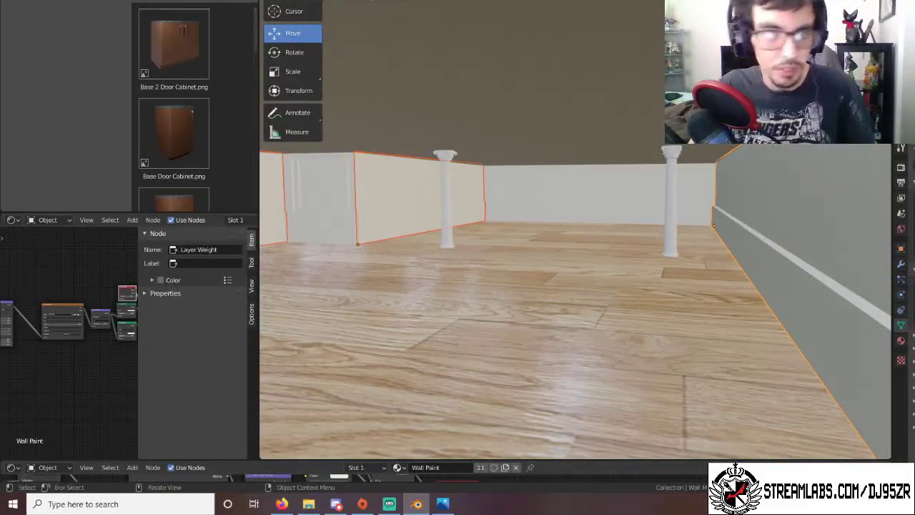
left_click(301, 3)
left_click(300, 0)
Select the two stacked trim faces on the column strip between the display cabinet and the entrance door.
middle_click_drag(424, 389, 621, 313, "shift")
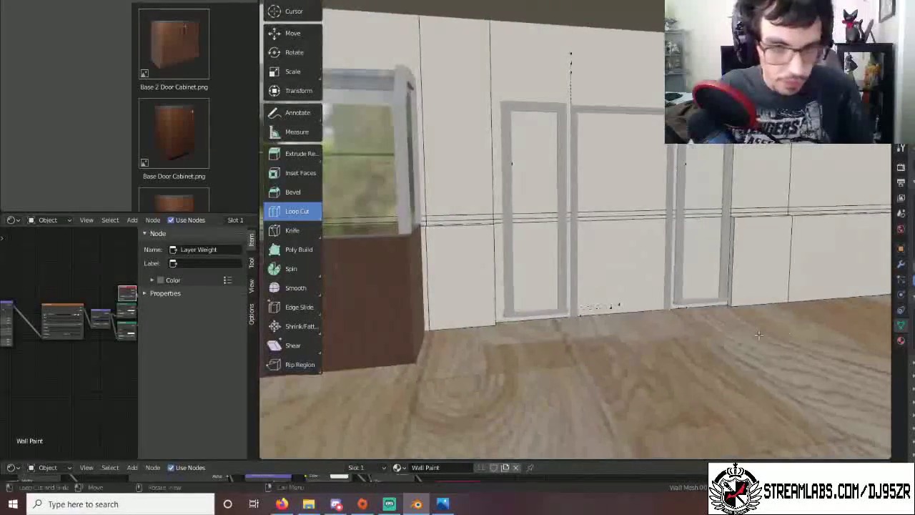
scroll(493, 318, "up", 4)
middle_click_drag(479, 316, 510, 294)
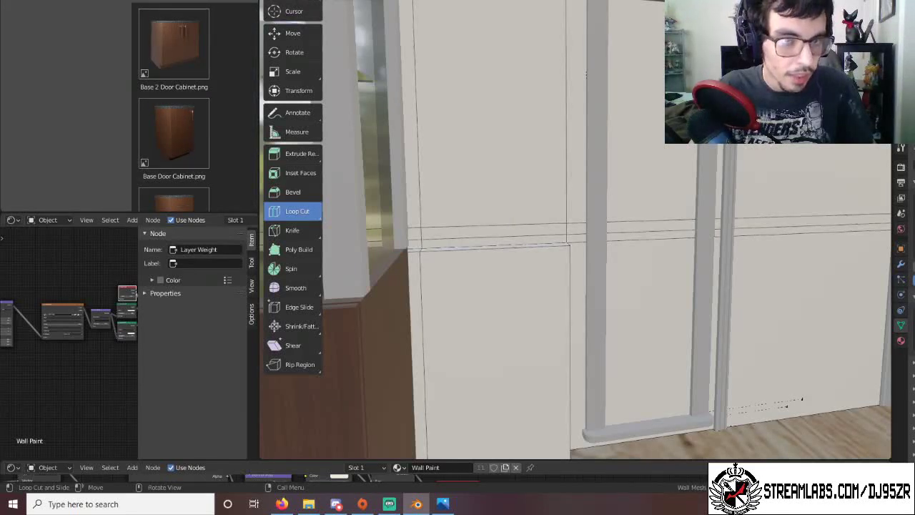
left_click(304, 3)
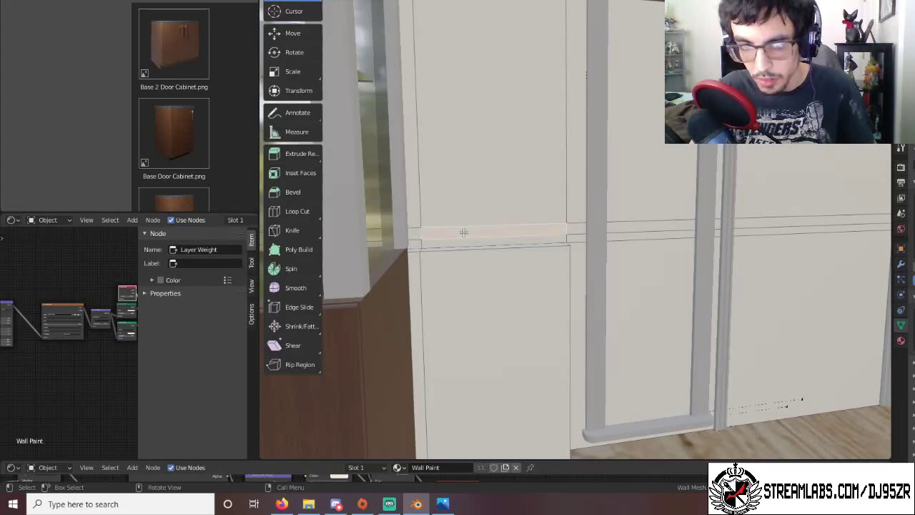
left_click(468, 242, "shift")
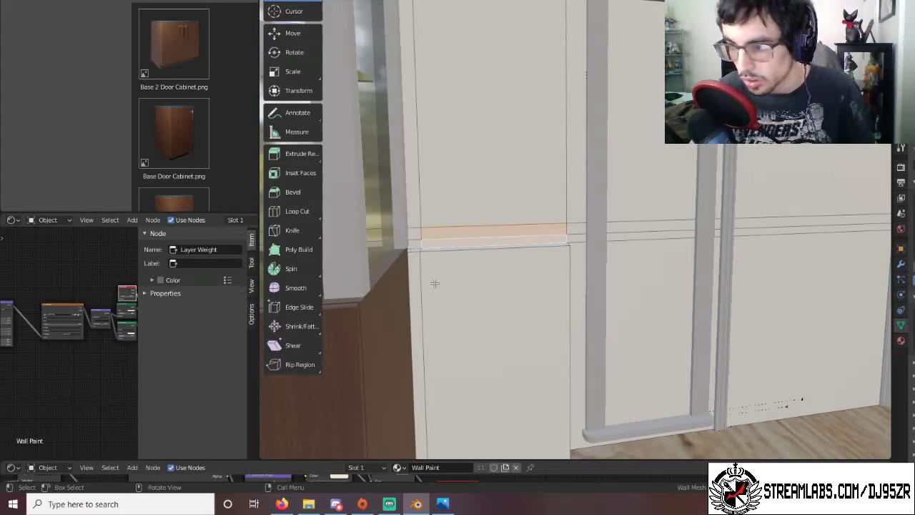
Add the trim faces of the column strips beyond the entrance door, near the corner and at the projecting wall's edge to the selection.
middle_click_drag(554, 300, 554, 258, "shift")
left_click(570, 203)
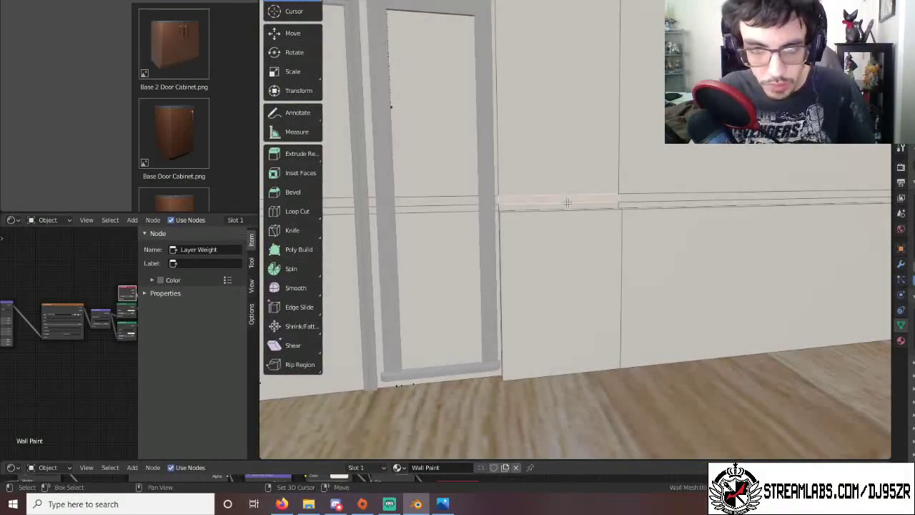
middle_click_drag(684, 272, 449, 168)
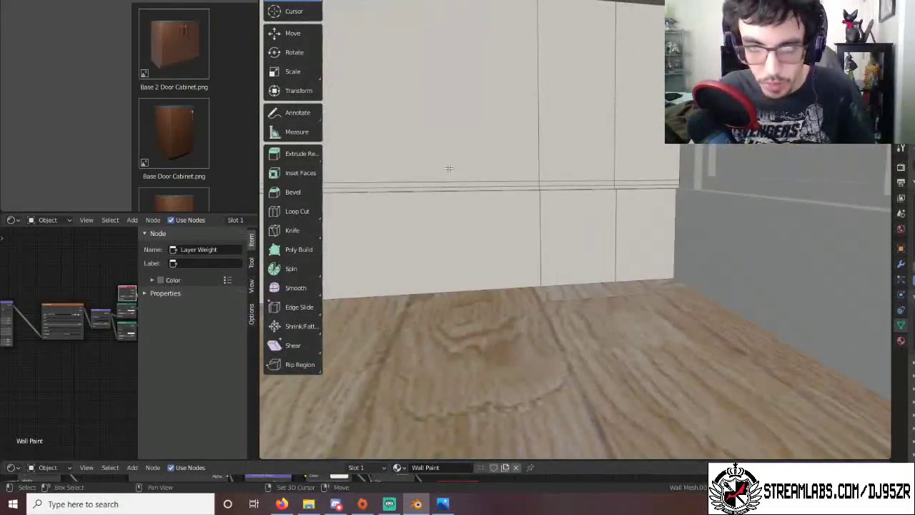
left_click(585, 185, "shift")
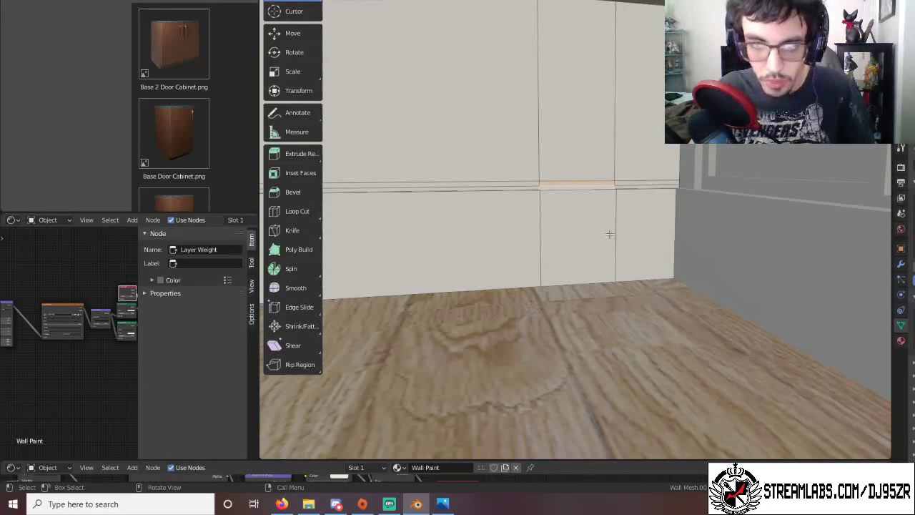
middle_click_drag(731, 308, 664, 328, "shift")
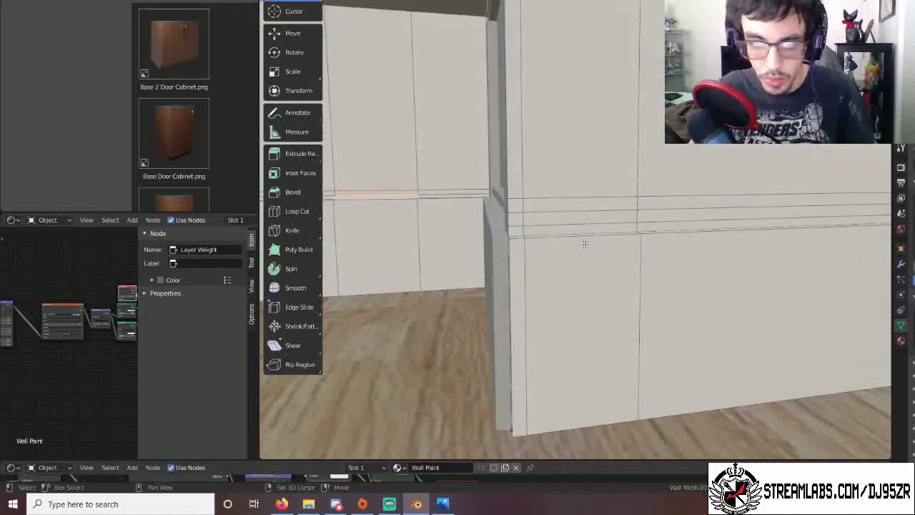
left_click(584, 218, "shift")
left_click(583, 229, "shift")
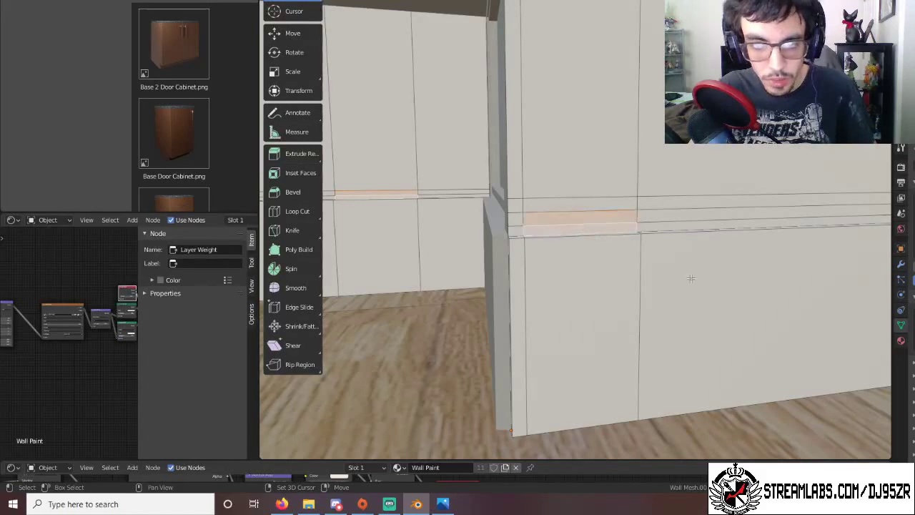
Add the two stacked trim faces on the long side wall's column strip to the selection.
middle_click_drag(672, 333, 429, 319)
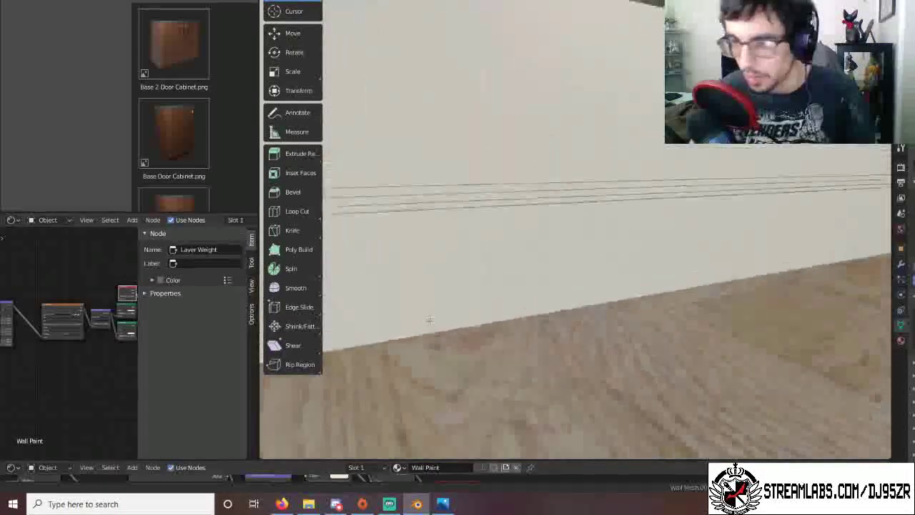
middle_click_drag(594, 319, 388, 293, "shift")
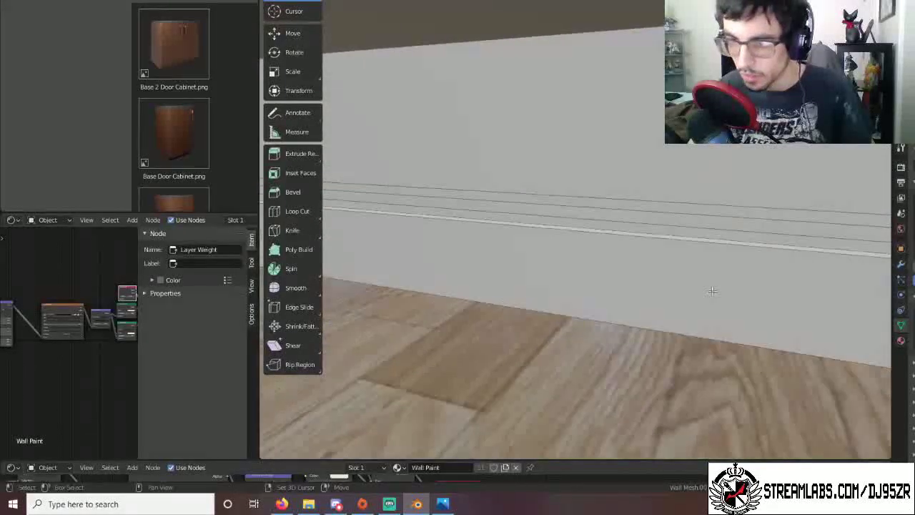
middle_click_drag(733, 348, 523, 329, "shift")
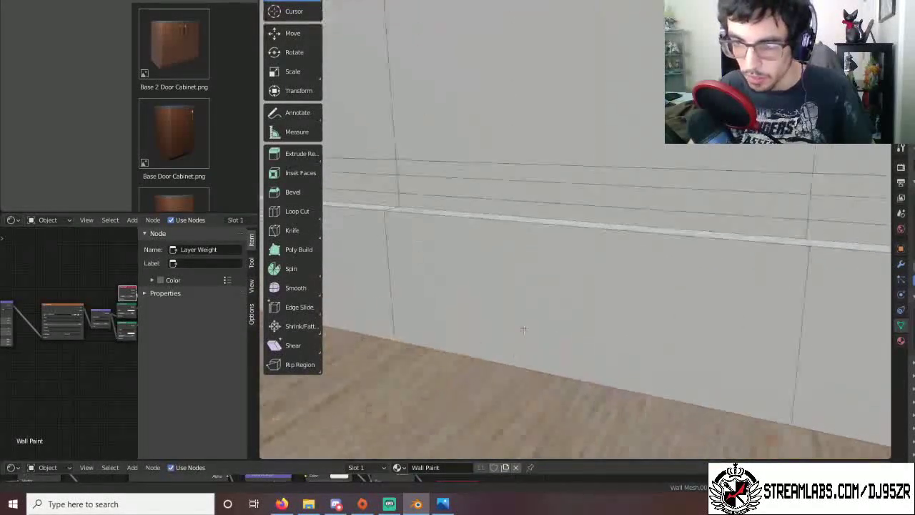
scroll(523, 330, "down", 1)
left_click(597, 204, "shift")
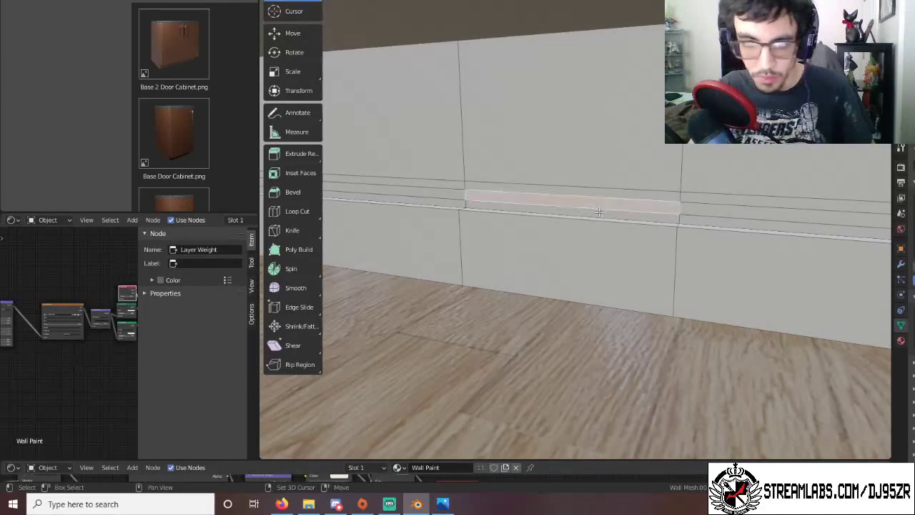
left_click(600, 213, "shift")
Extrude the selected column strip trim faces by -0.046225 m along their normal.
key("KP_1")
middle_click_drag(593, 252, 699, 310)
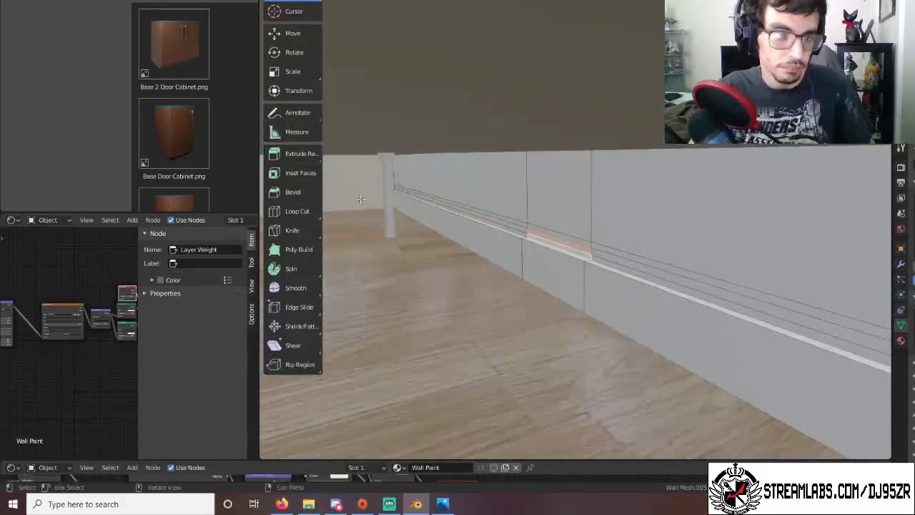
left_click(295, 154)
middle_click_drag(391, 271, 623, 303)
scroll(624, 303, "up", 4)
middle_click_drag(635, 242, 684, 242, "shift")
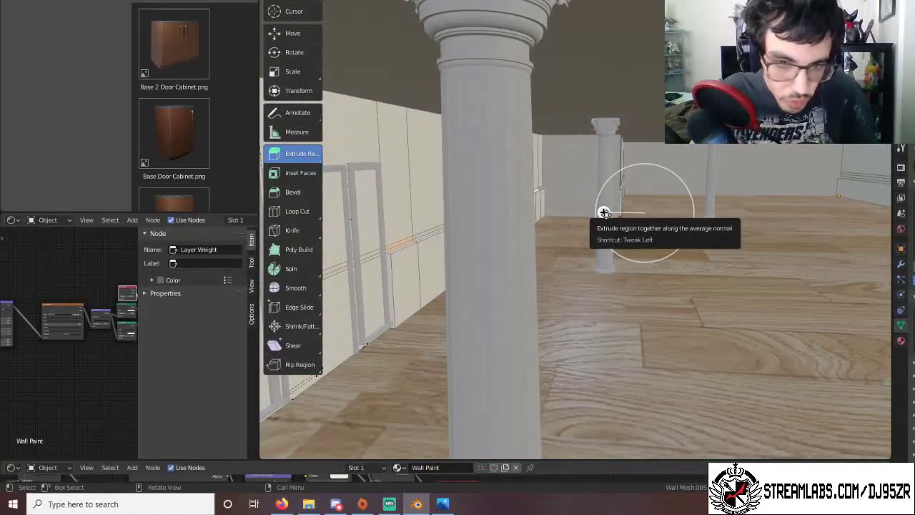
left_click_drag(604, 212, 609, 214)
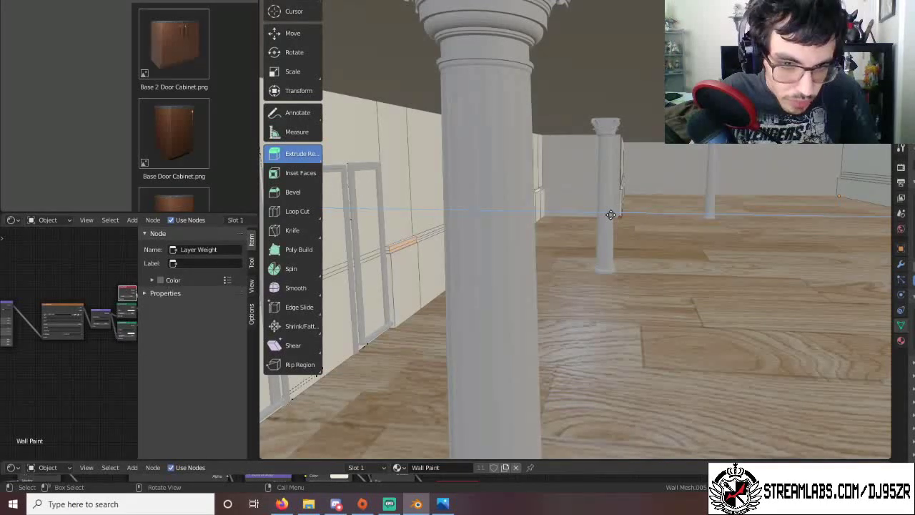
left_click_drag(611, 215, 609, 213)
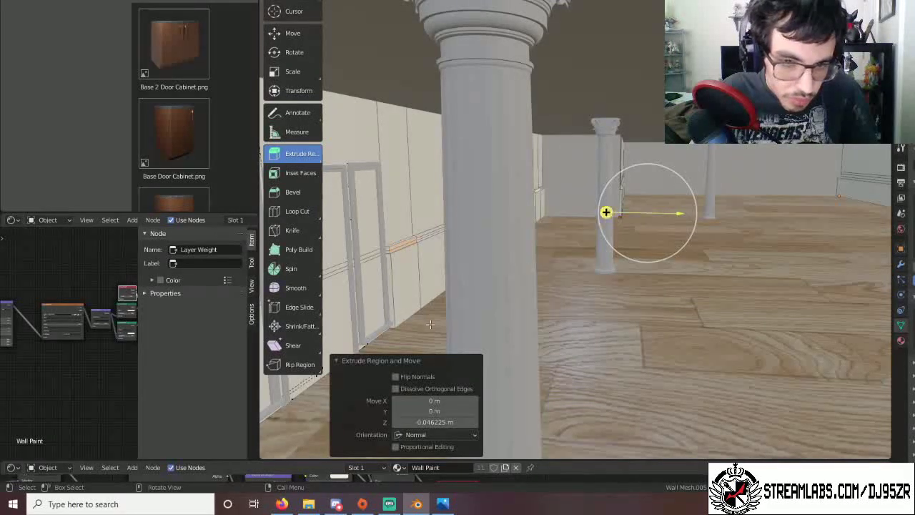
Move the extruded trim faces -0.005359 m along the global Y axis.
scroll(539, 326, "up", 5)
middle_click_drag(539, 326, 689, 306, "shift")
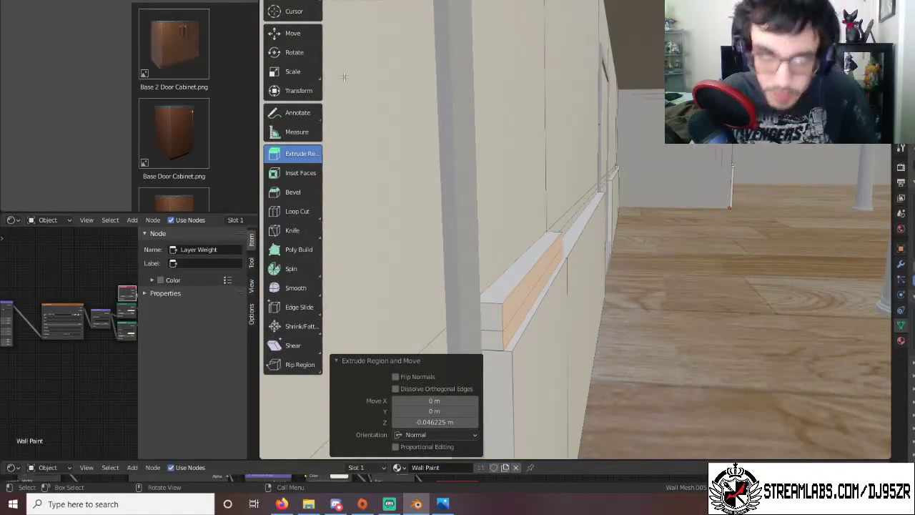
left_click(300, 34)
middle_click_drag(586, 214, 776, 245)
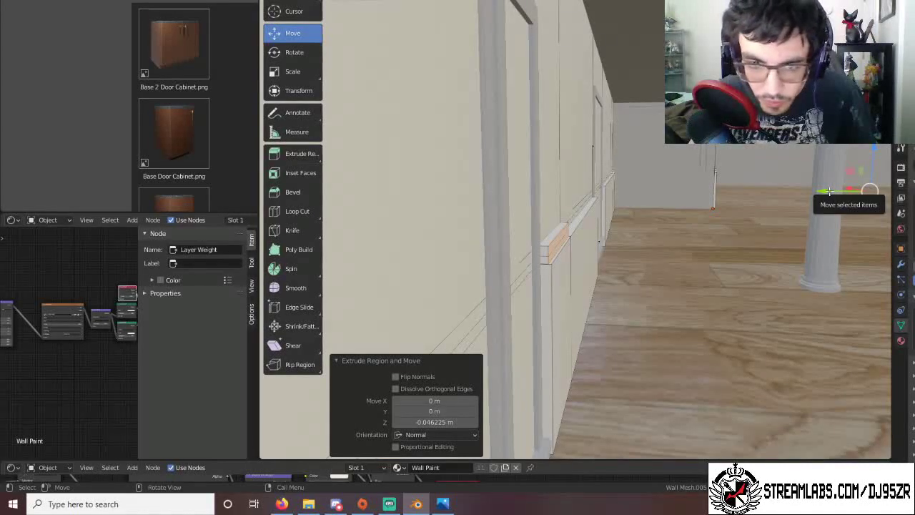
left_click_drag(831, 191, 832, 191)
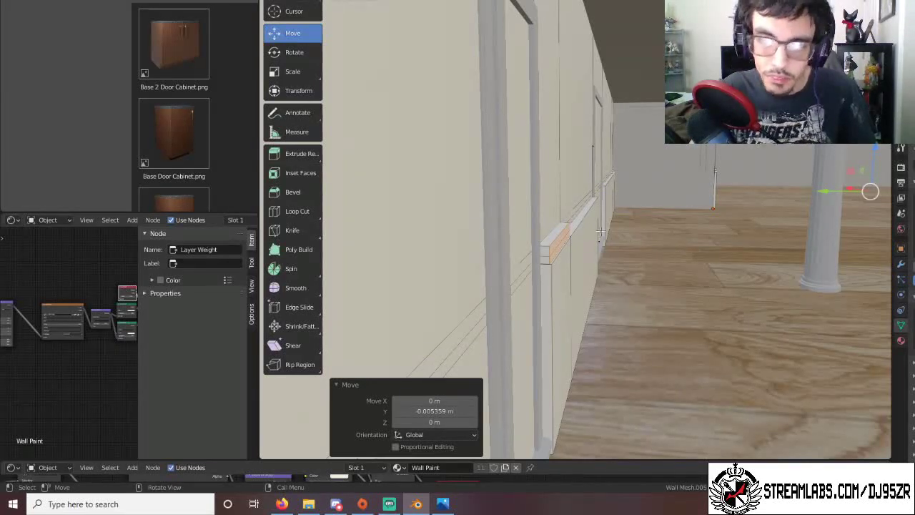
middle_click_drag(637, 305, 413, 208)
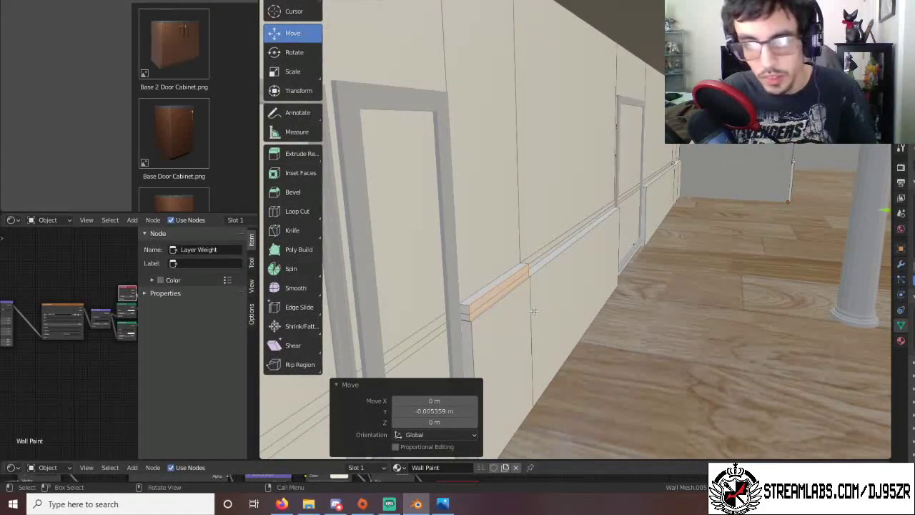
Add loop cuts near both ends of the trim block beside the entrance door and one across its thickness at factor -0.600.
left_click(294, 213)
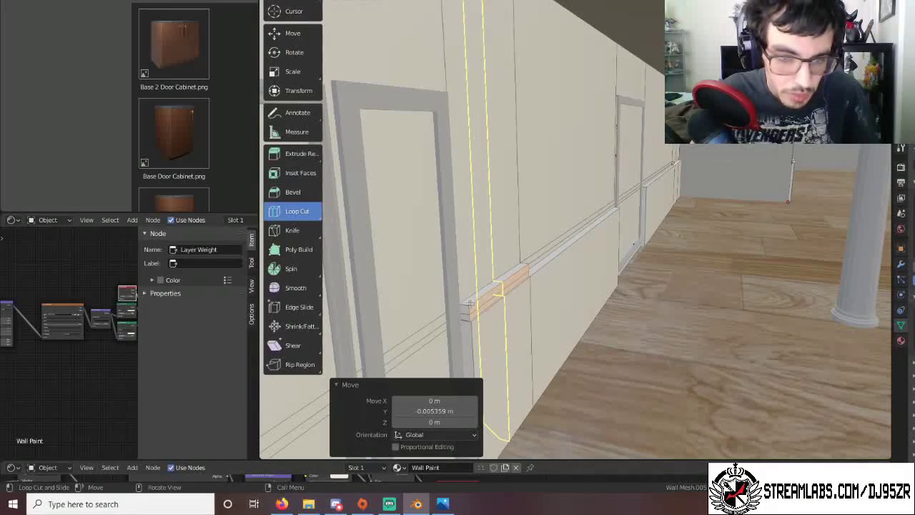
left_click(469, 303)
left_click_drag(459, 309, 439, 316)
left_click_drag(498, 286, 521, 277)
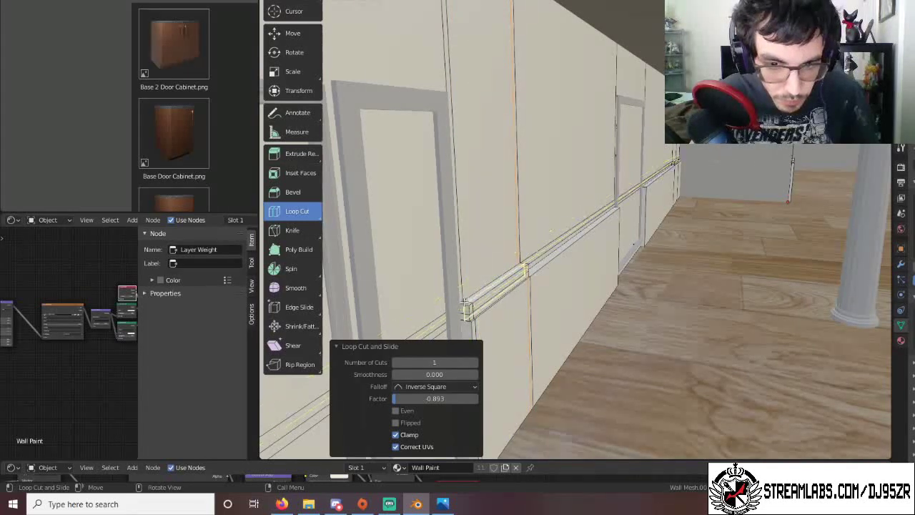
left_click_drag(463, 304, 463, 302)
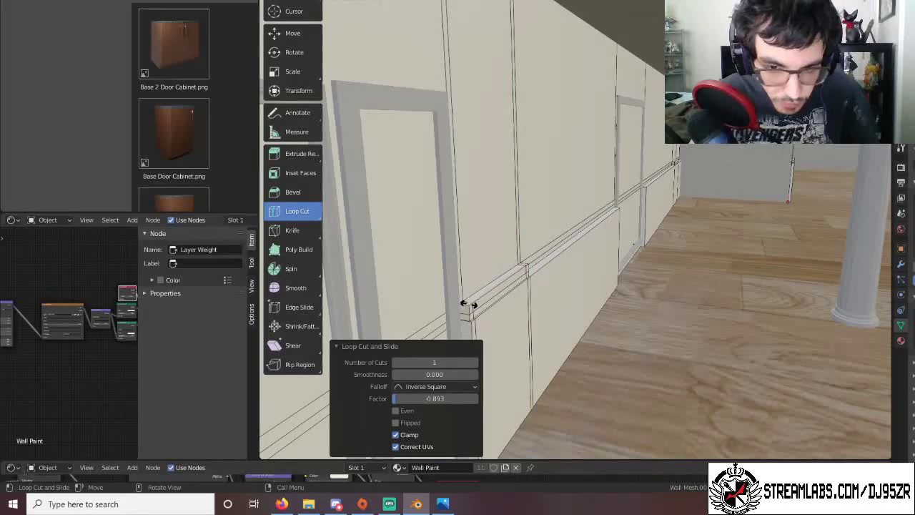
left_click_drag(463, 304, 449, 303)
Add loop cuts near both ends of the trim block by the far corner, one at factor -0.921, and one across its thickness at -0.600.
scroll(622, 346, "up", 4)
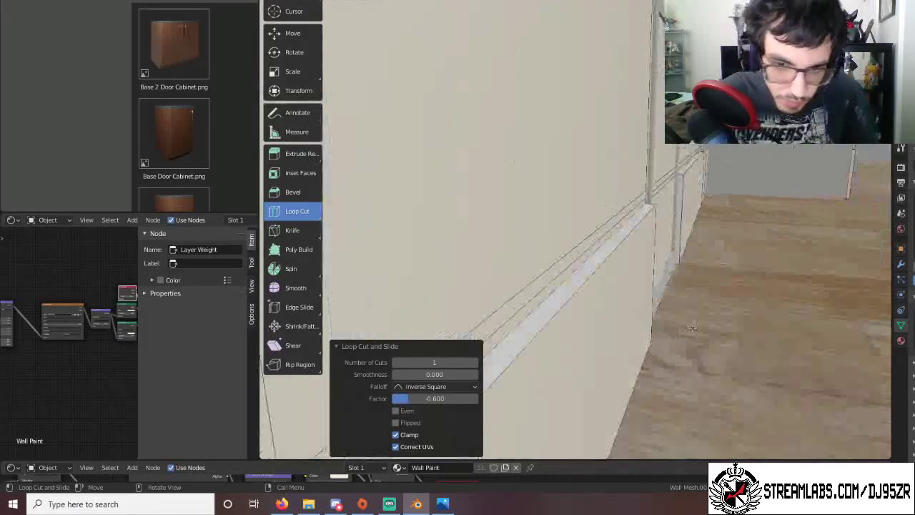
middle_click_drag(693, 326, 455, 381, "shift")
scroll(548, 379, "up", 4)
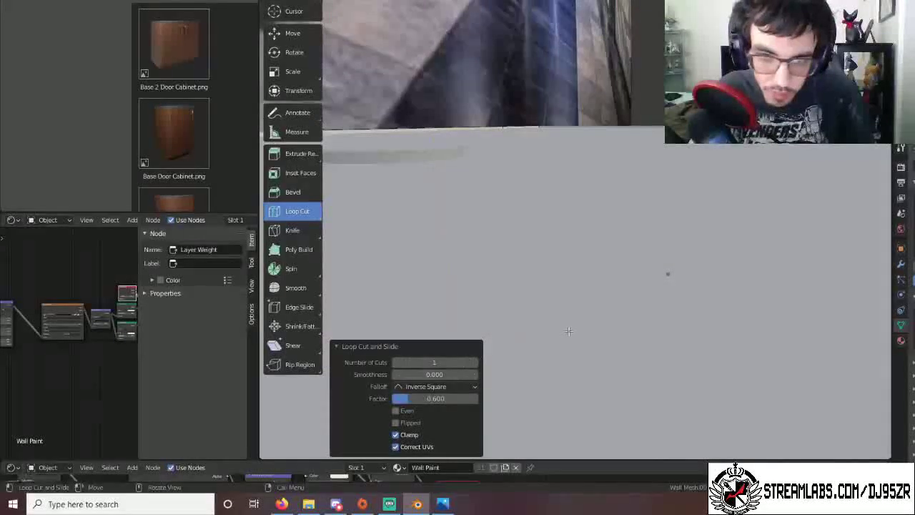
scroll(568, 331, "down", 3)
scroll(554, 326, "up", 2)
scroll(543, 323, "up", 1)
middle_click_drag(477, 298, 525, 321, "shift")
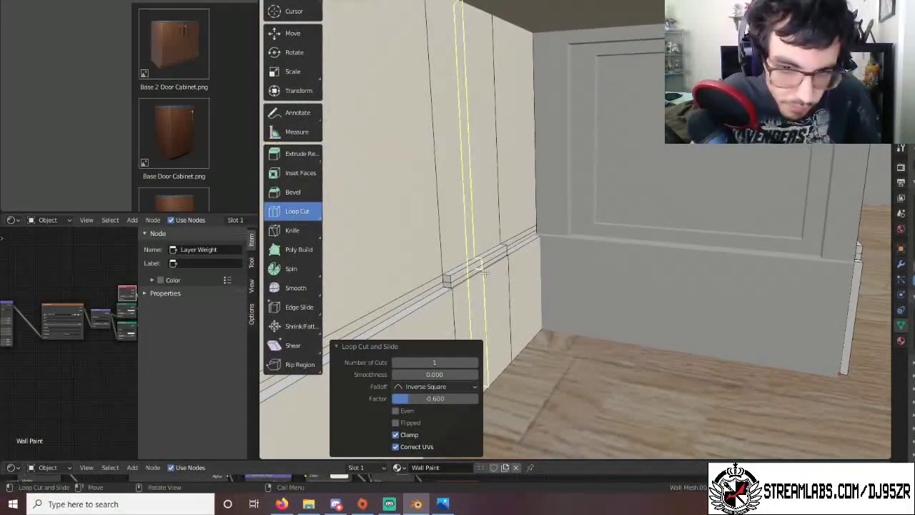
left_click_drag(484, 273, 445, 278)
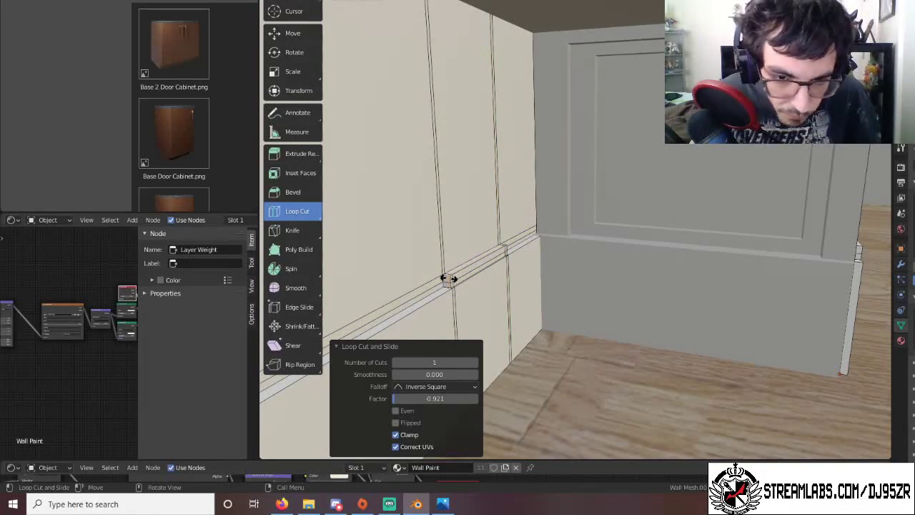
right_click(448, 279)
Add two vertical loop cuts near the ends of the projecting wall's trim block, at factors 0.953 and -0.936.
middle_click_drag(747, 349, 694, 333)
scroll(694, 333, "down", 4)
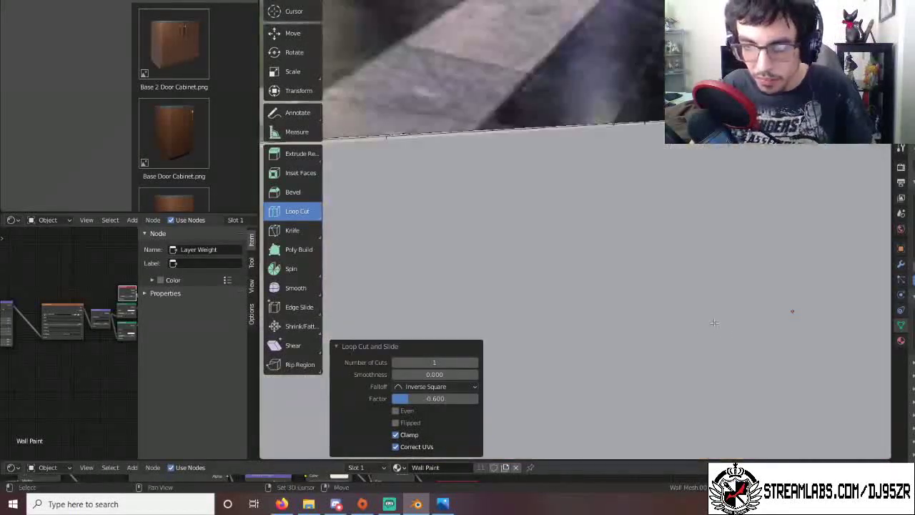
middle_click_drag(793, 310, 304, 268, "shift")
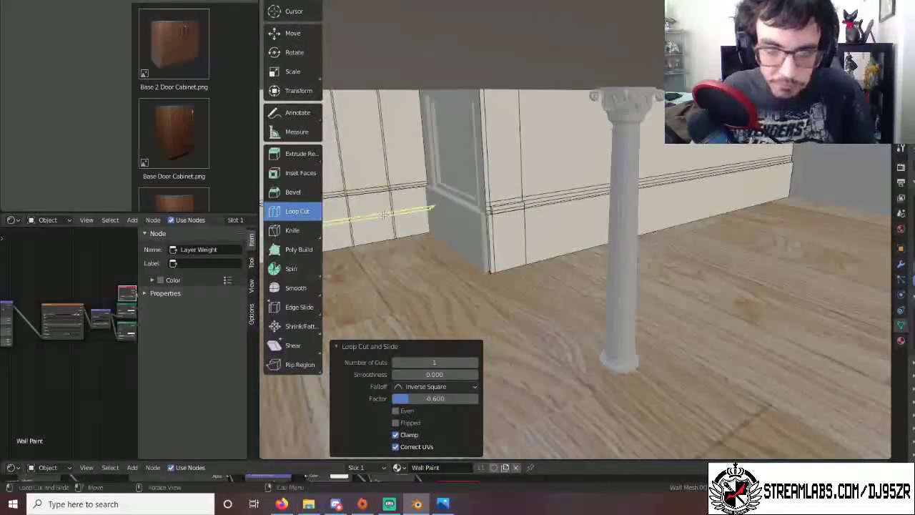
scroll(414, 268, "up", 4)
middle_click_drag(478, 262, 692, 311, "shift")
left_click(543, 255)
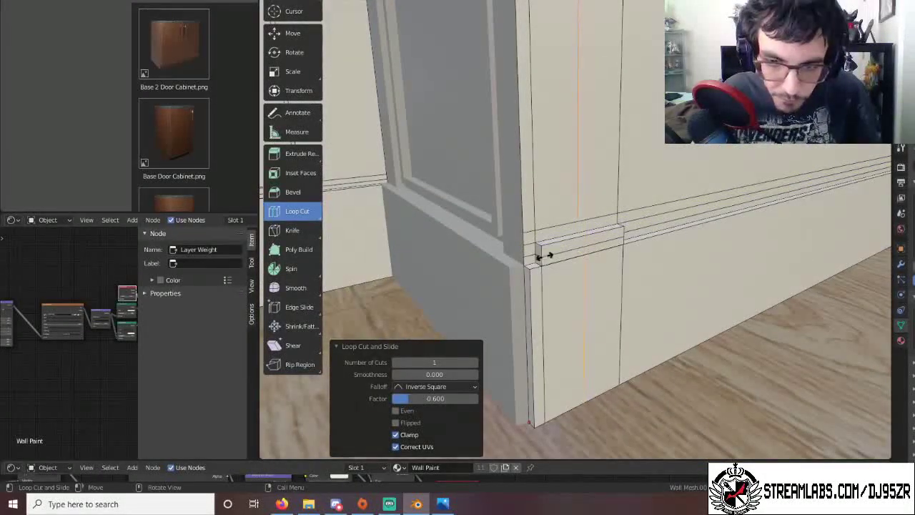
left_click_drag(506, 265, 589, 260)
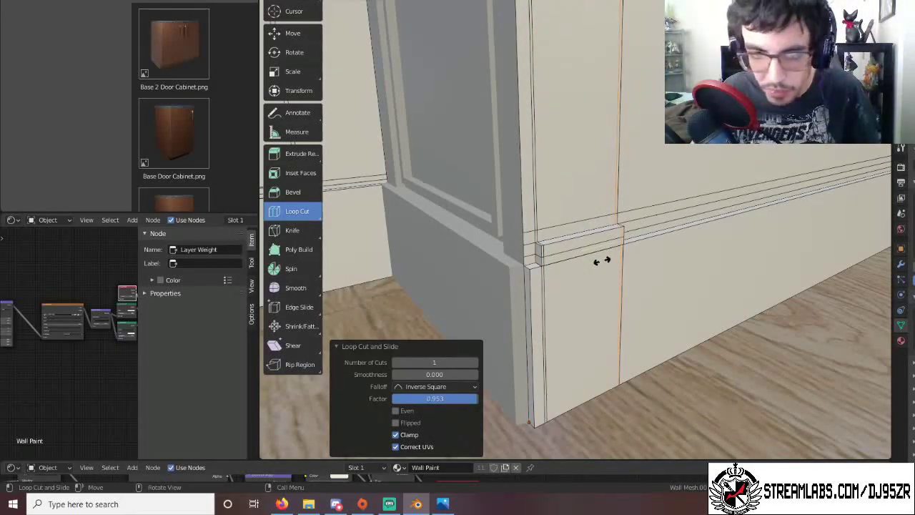
left_click_drag(602, 261, 602, 261)
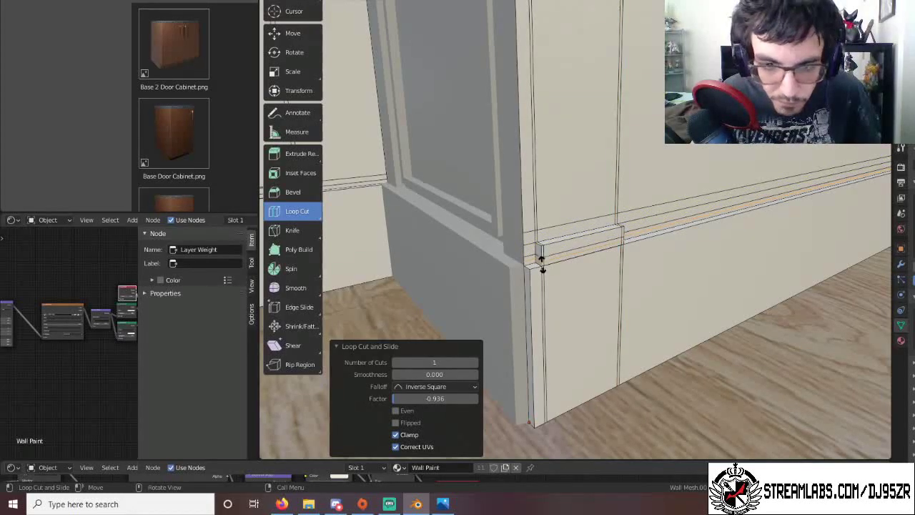
Undo the misplaced horizontal cut and add a loop cut across the thickness of the projecting wall's trim block at factor -0.738.
left_click_drag(541, 264, 542, 264)
key("ctrl+z")
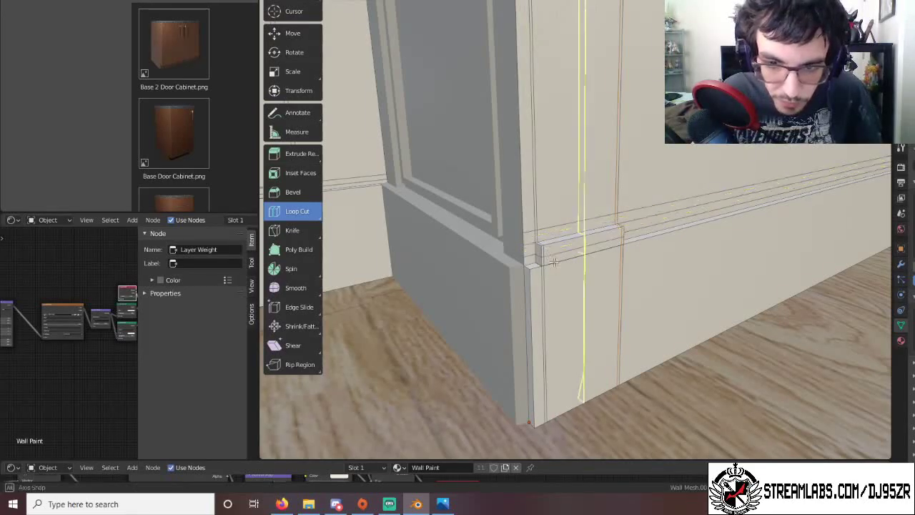
mouse_move(554, 262)
middle_mouse_down()
mouse_move(486, 263)
mouse_move(599, 266)
mouse_move(550, 247)
middle_mouse_up()
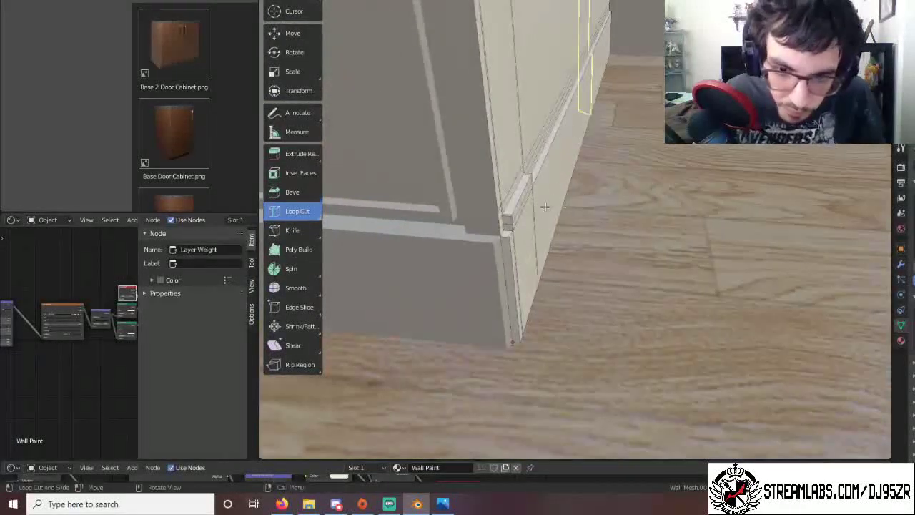
left_click(508, 213)
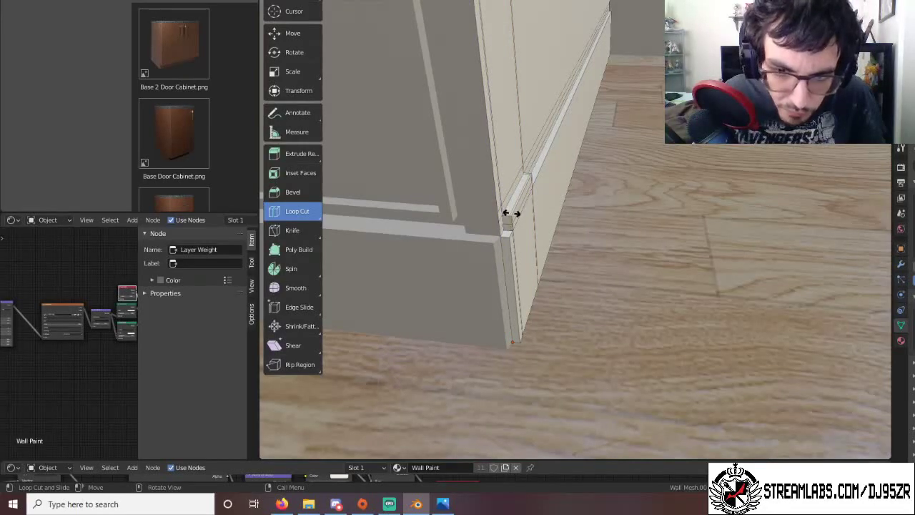
left_click_drag(512, 213, 503, 213)
scroll(689, 279, "up", 2)
scroll(689, 280, "down", 2)
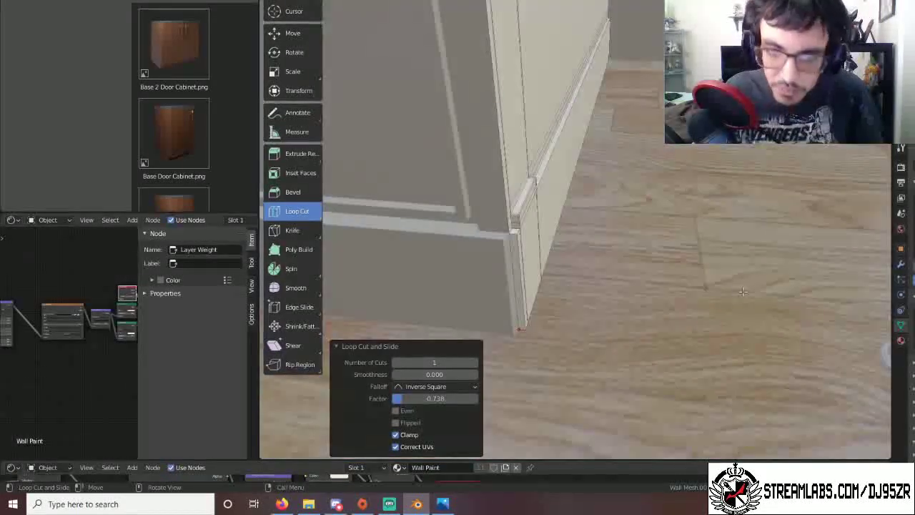
middle_click_drag(704, 280, 536, 275)
scroll(821, 278, "up", 3)
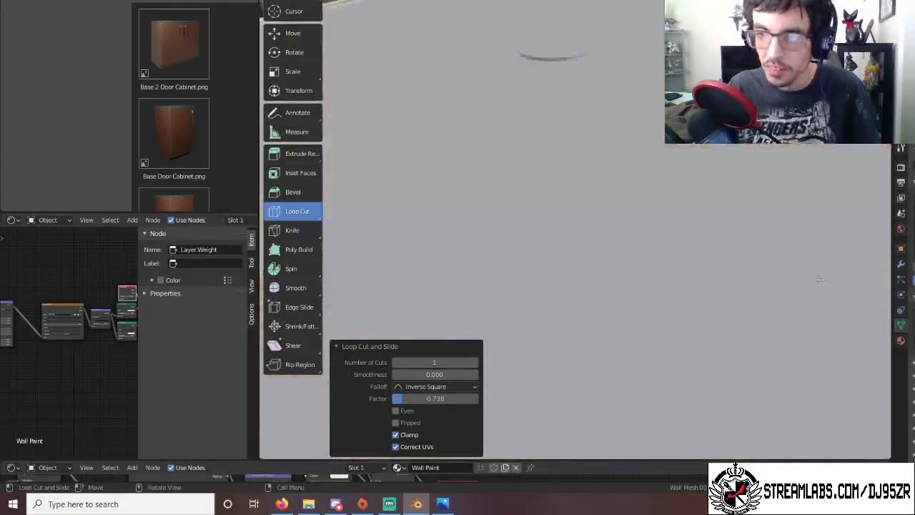
scroll(804, 256, "down", 5)
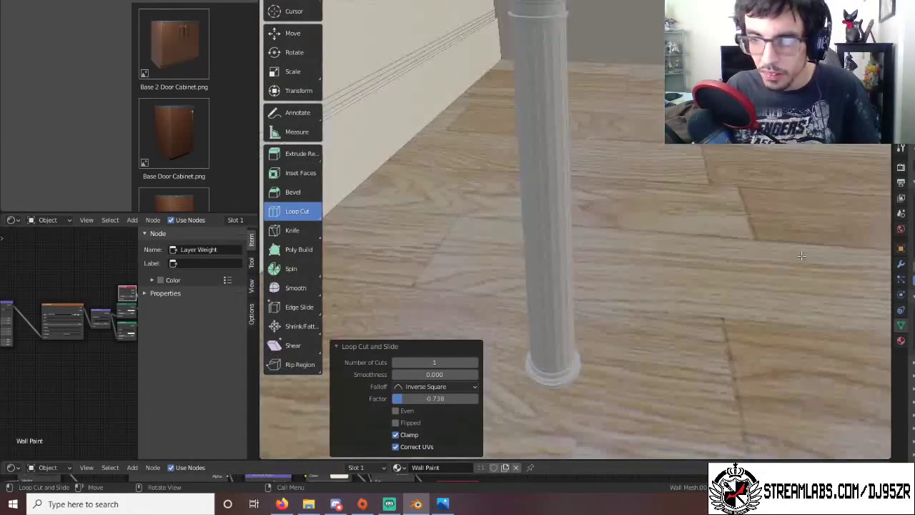
Pull the two trim faces of the column strip on the long wall outward about 0.156 m along Y.
middle_click_drag(795, 257, 577, 245)
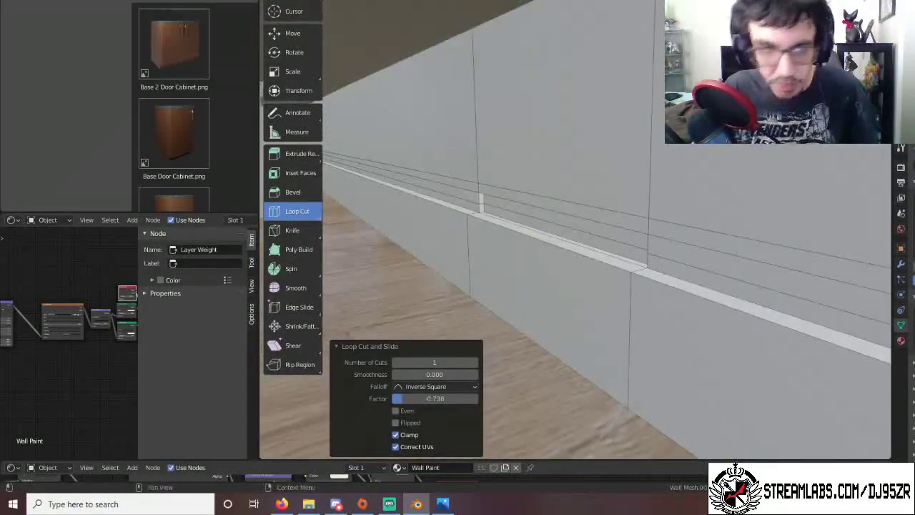
left_click(298, 1)
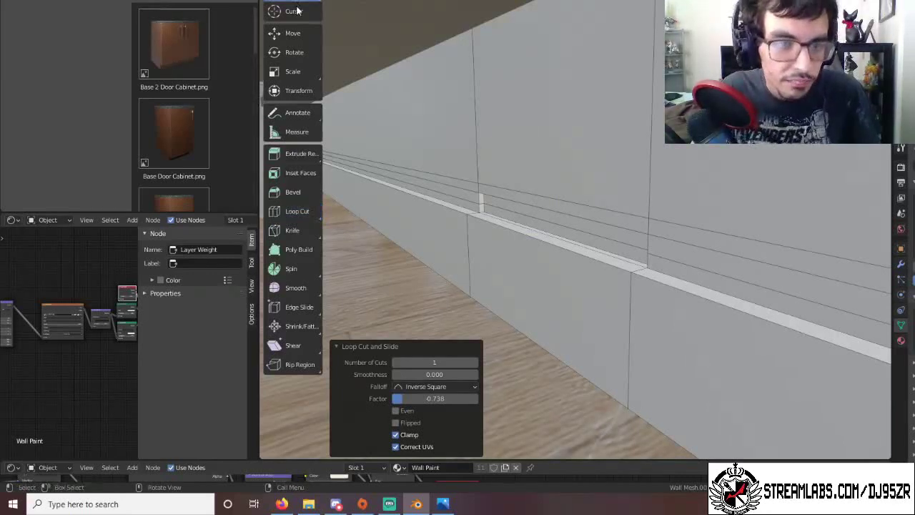
left_click(522, 207)
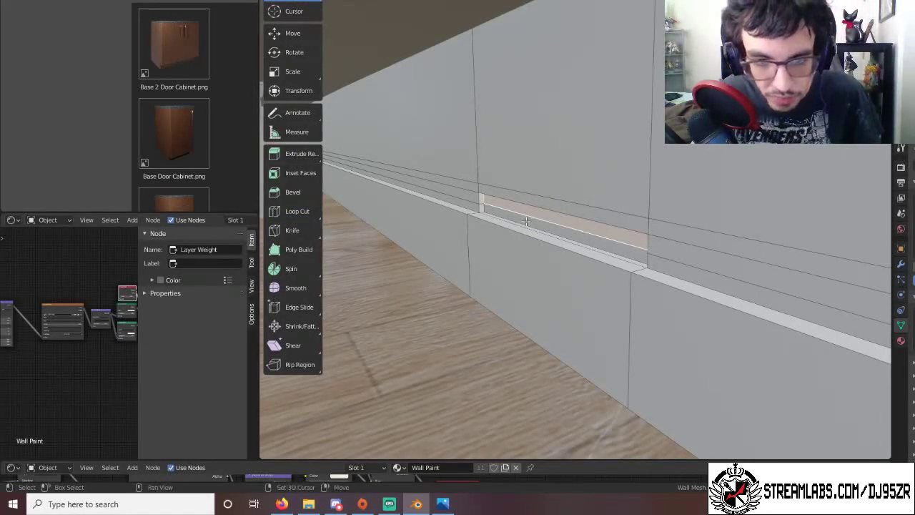
left_click(289, 34)
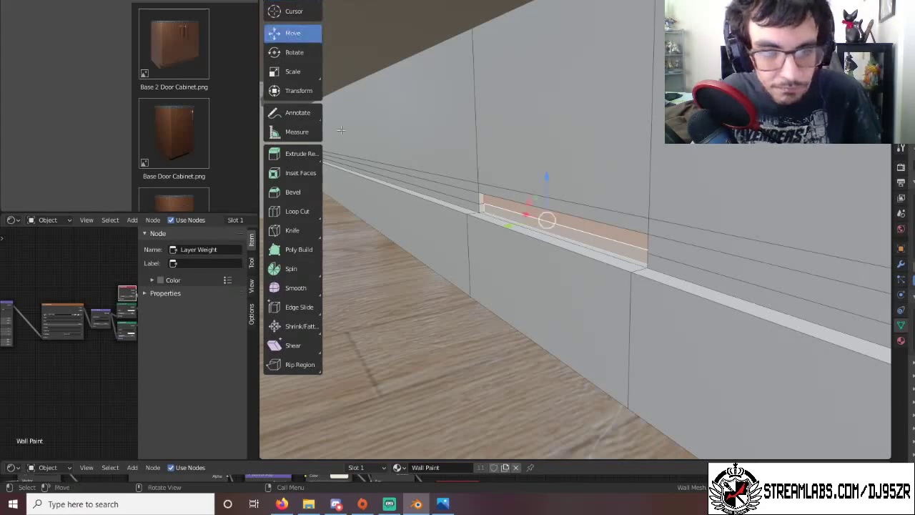
left_click_drag(510, 226, 495, 235)
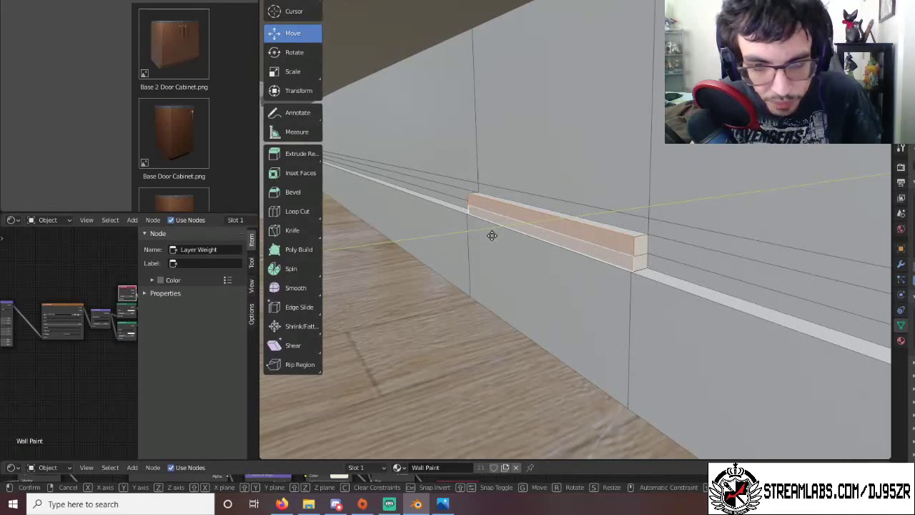
left_click_drag(492, 235, 492, 236)
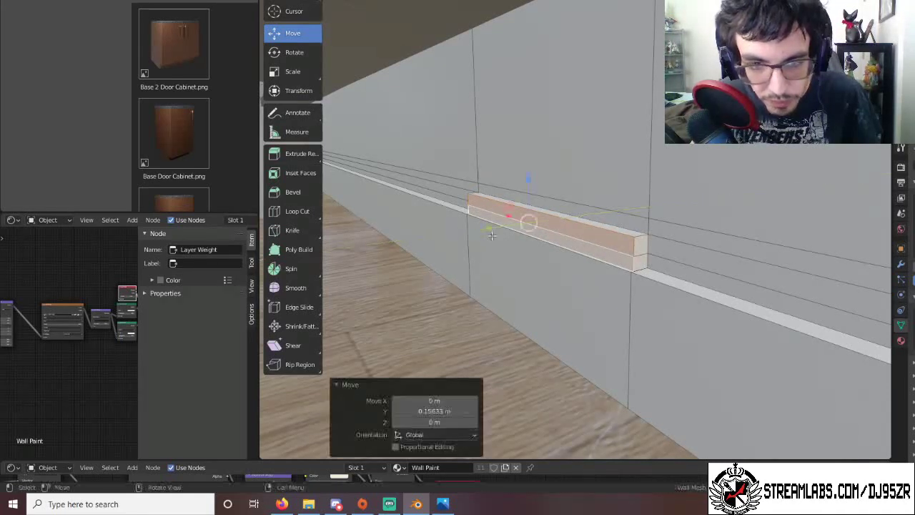
left_click(299, 4)
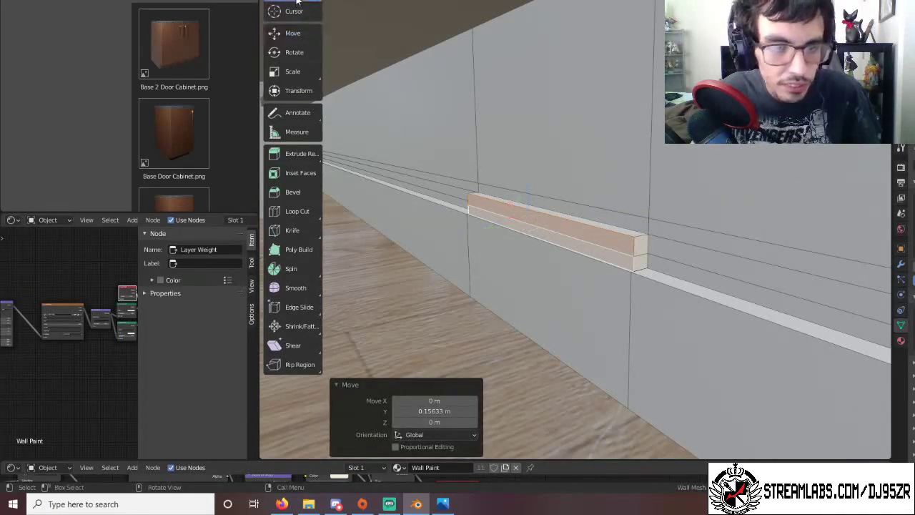
Add vertical loop cuts near both ends of the long wall's trim block, at factors 0.873 and -0.983.
left_click(295, 153)
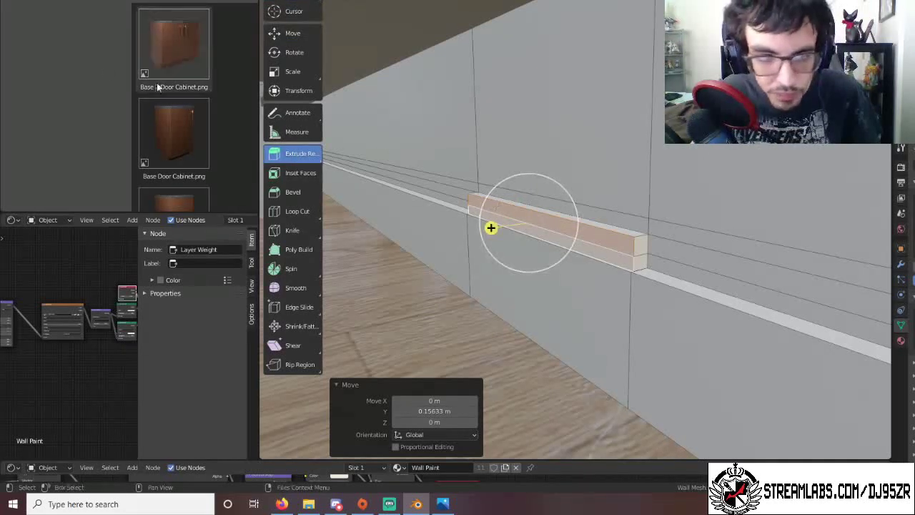
left_click(296, 210)
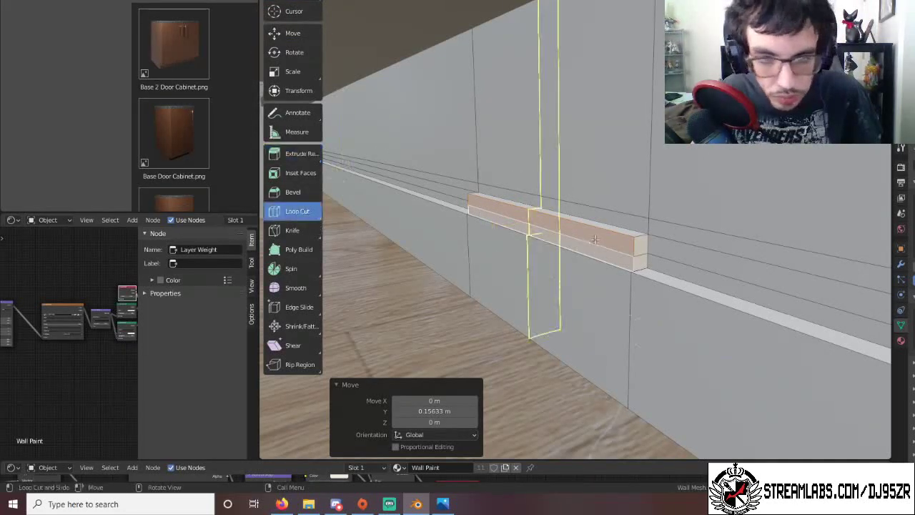
left_click_drag(563, 225, 531, 218)
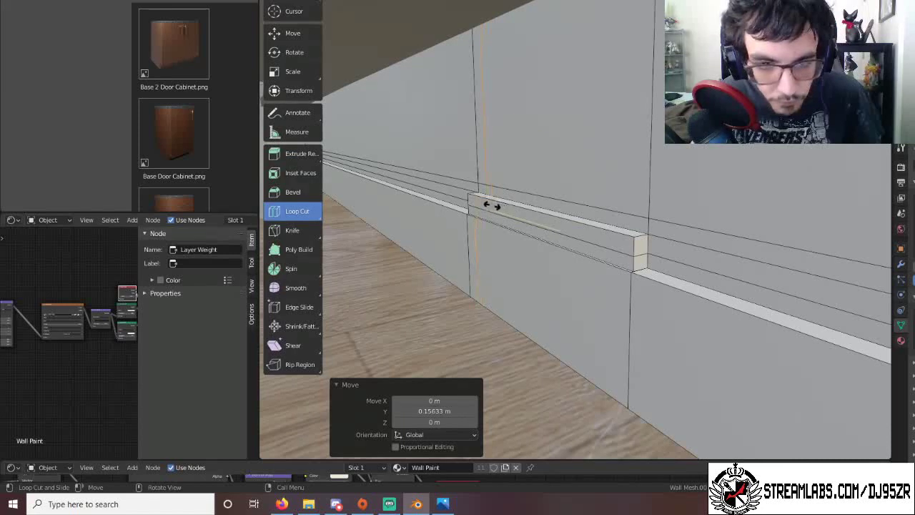
left_click_drag(489, 204, 492, 207)
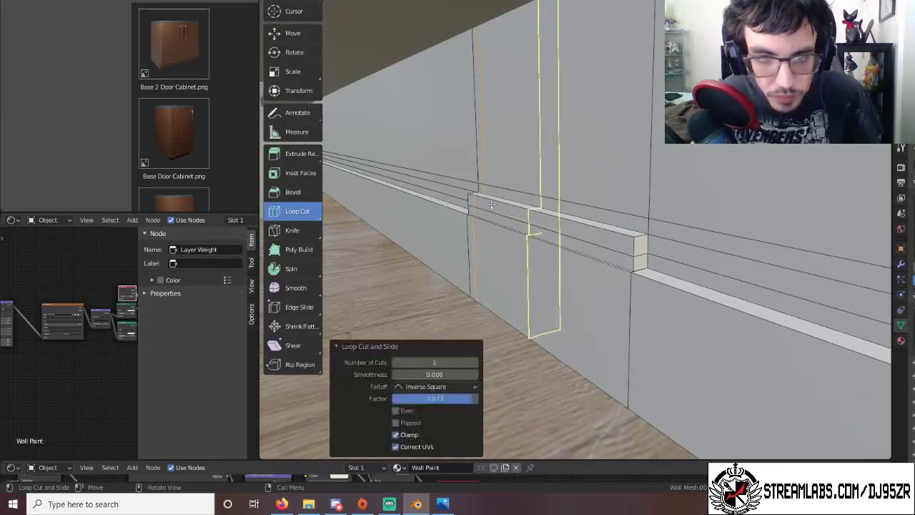
left_click_drag(545, 238, 613, 252)
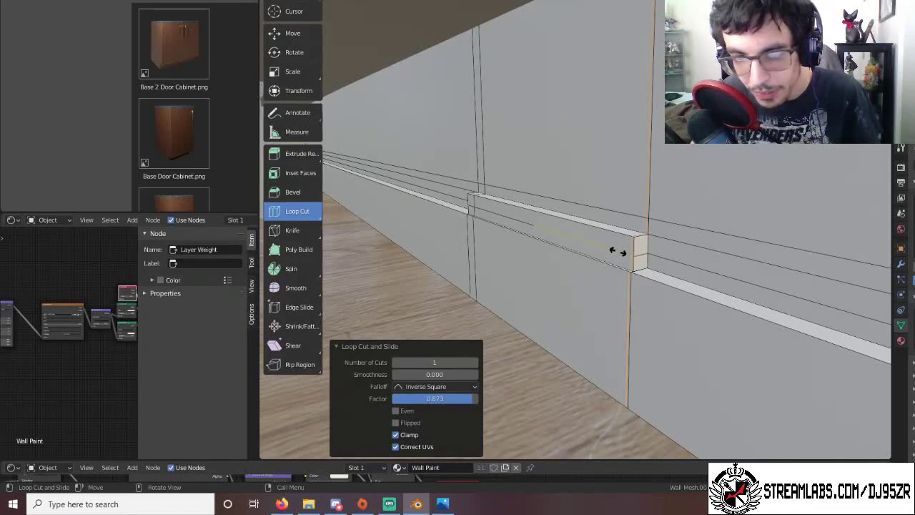
left_click_drag(613, 251, 615, 251)
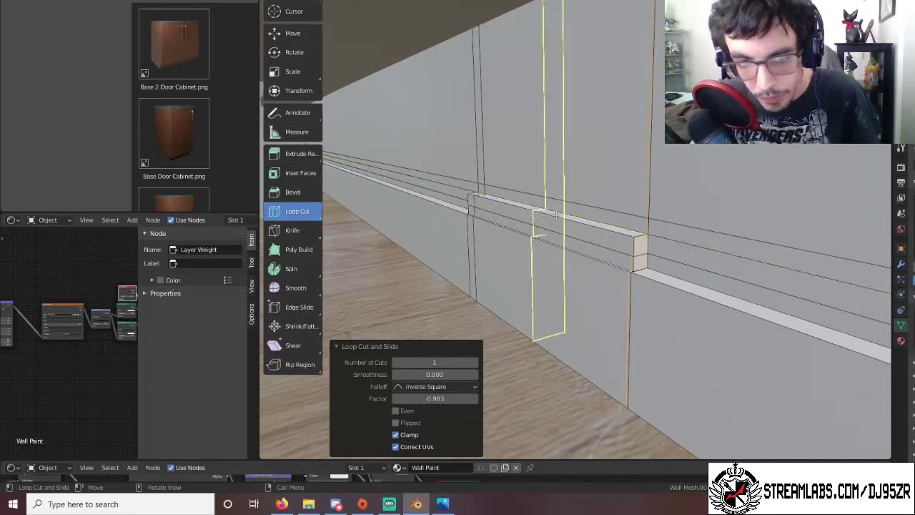
Add a loop cut across the thickness of the long wall's trim block at factor -0.632.
middle_click_drag(602, 234, 582, 282)
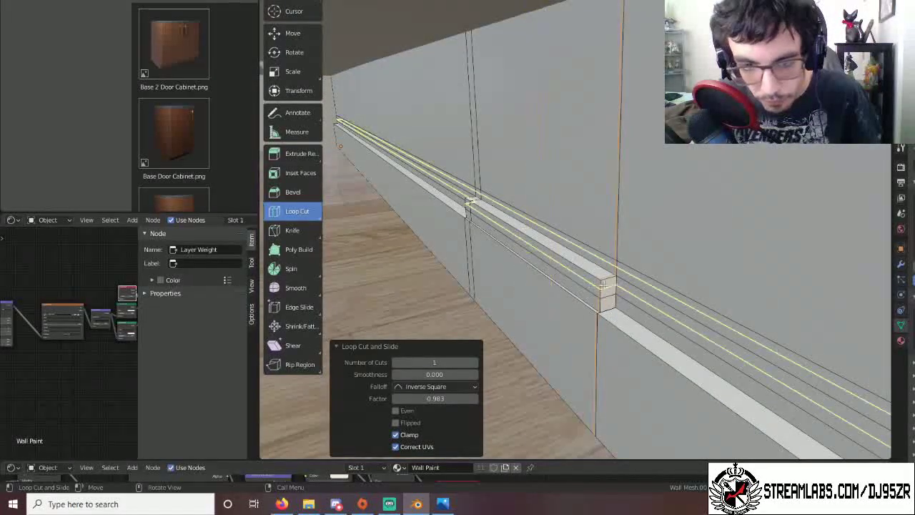
left_click(469, 200)
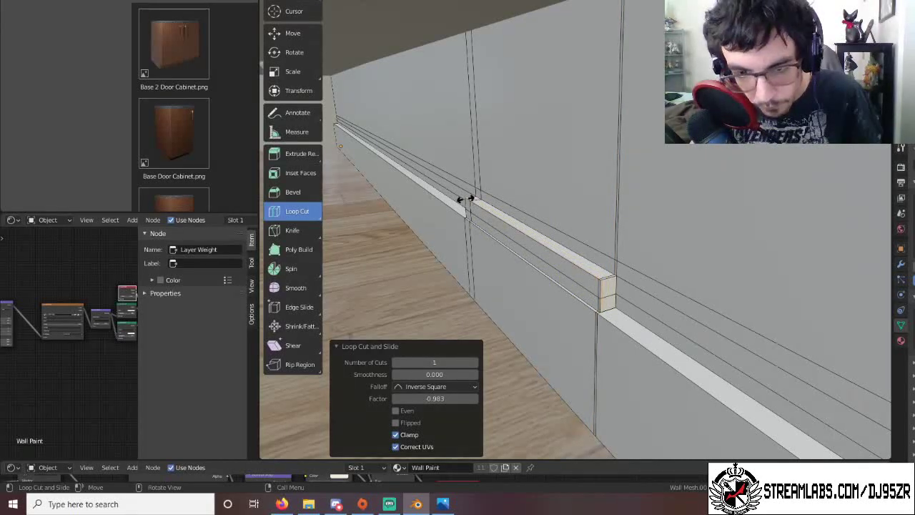
left_click(467, 200)
scroll(408, 192, "down", 3)
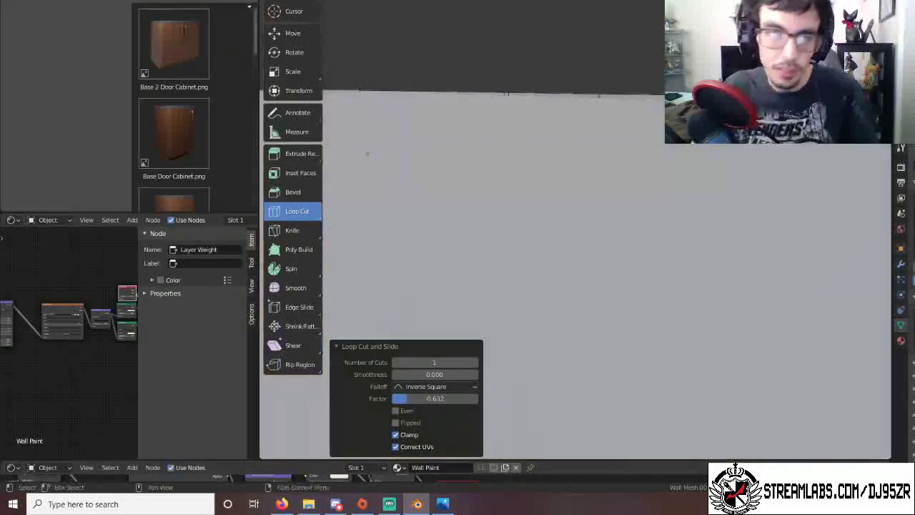
Examine the raised trim block at the wall end beside the doorway, including its top face and surrounding edges.
key("w")
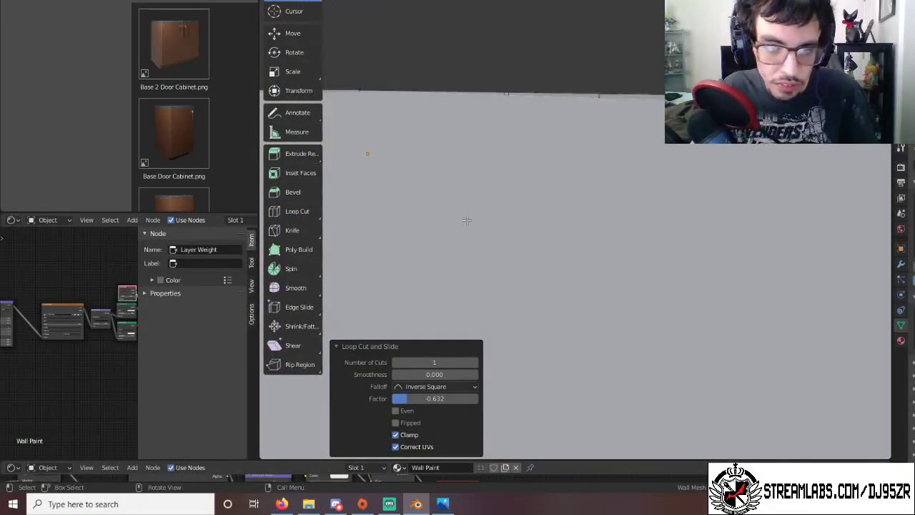
scroll(398, 170, "up", 3)
middle_click_drag(345, 132, 715, 211, "shift")
middle_click_drag(607, 201, 658, 161, "shift")
scroll(430, 198, "down", 1)
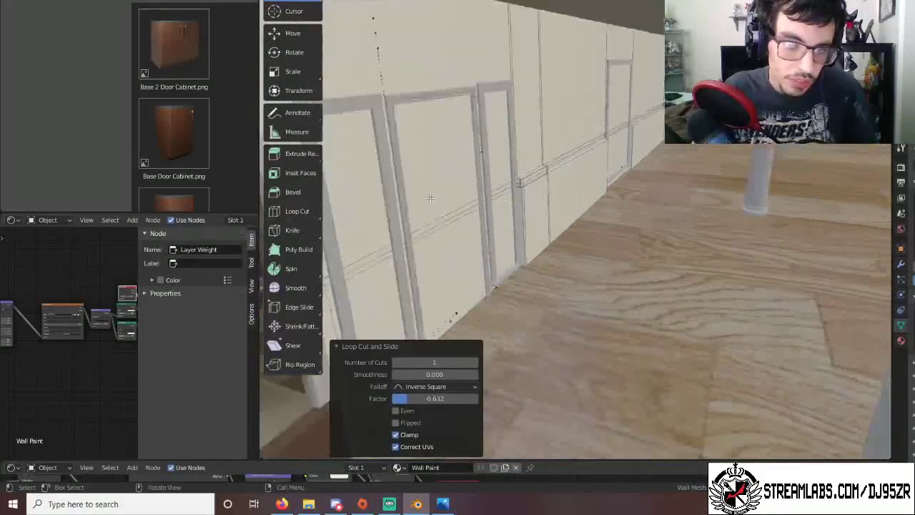
middle_click_drag(422, 186, 500, 150)
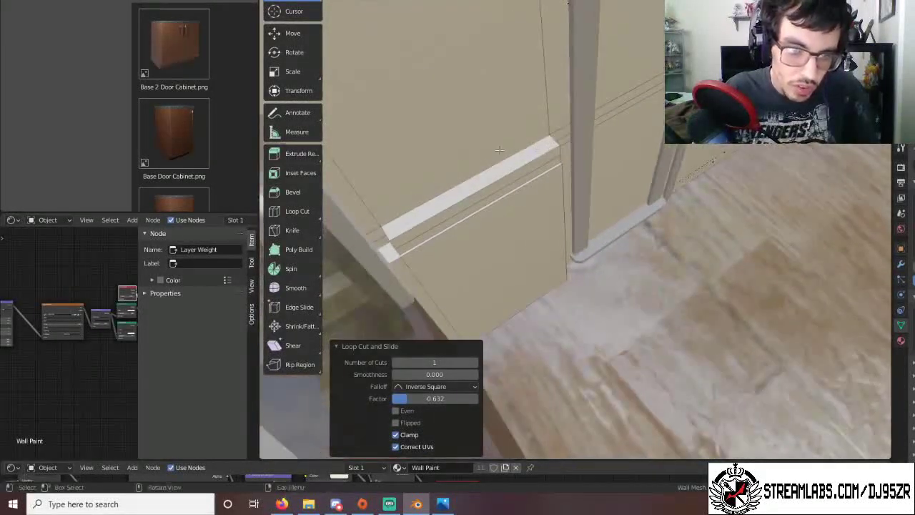
left_click(459, 190)
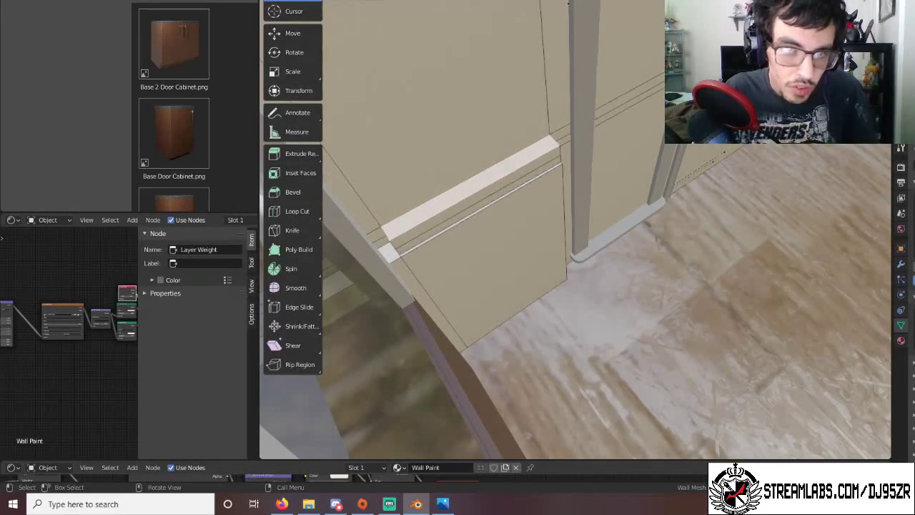
scroll(418, 169, "up", 2)
scroll(418, 170, "up", 2)
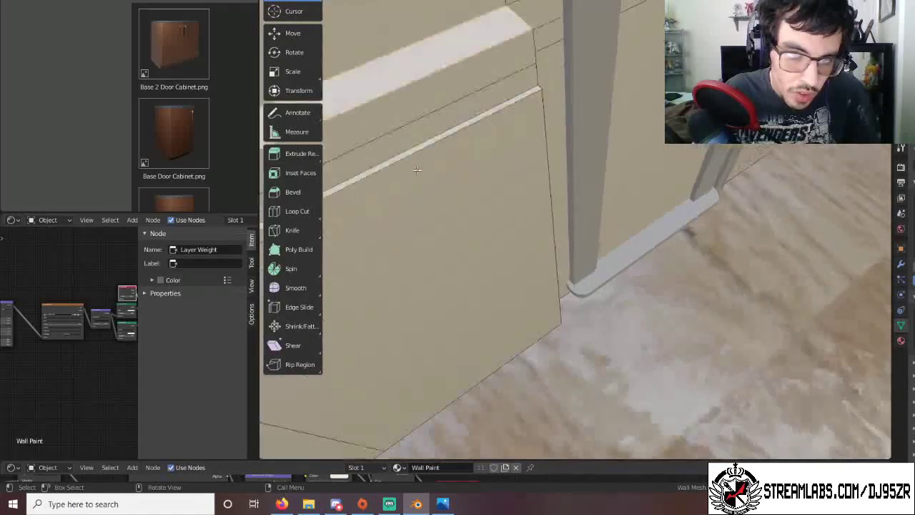
scroll(418, 168, "down", 3)
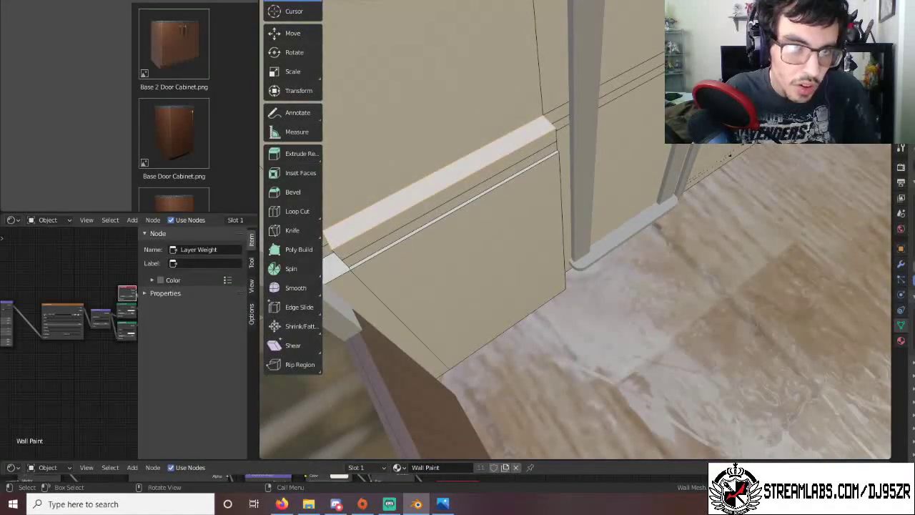
left_click(573, 323)
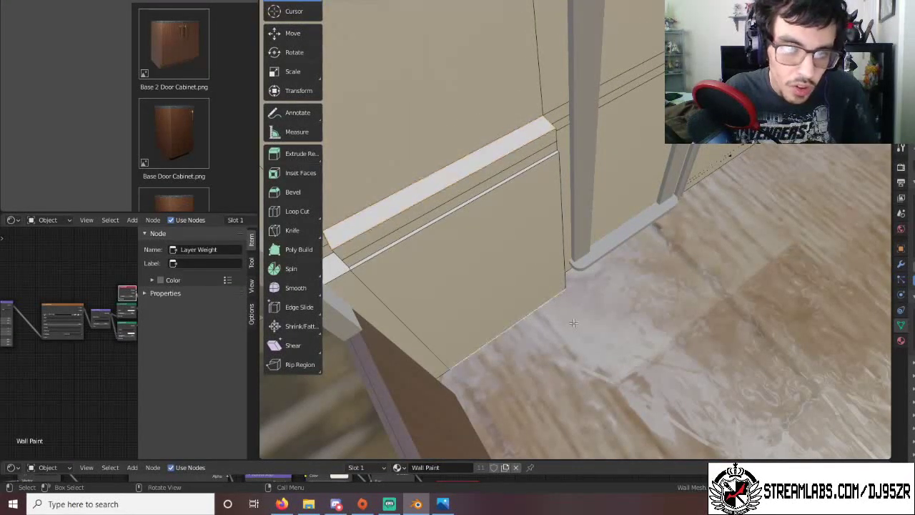
left_click(426, 184)
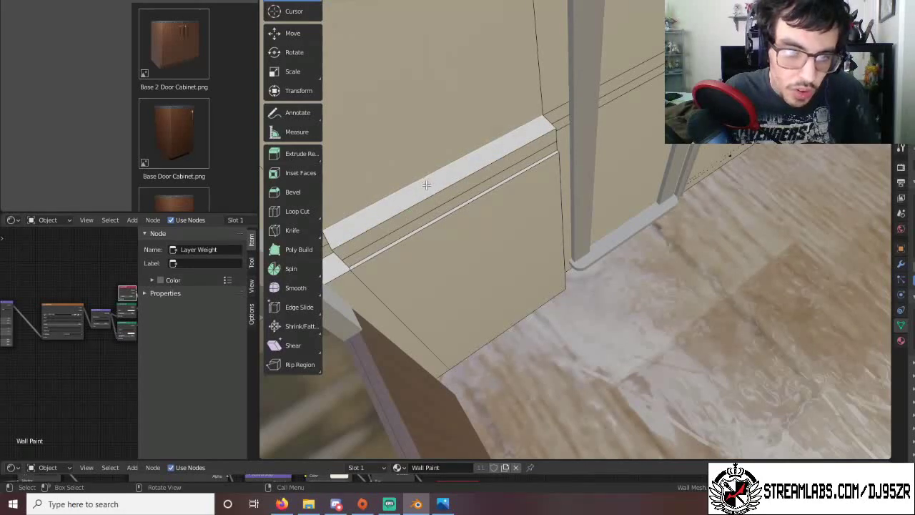
left_click(429, 188)
middle_click_drag(487, 189, 577, 213, "shift")
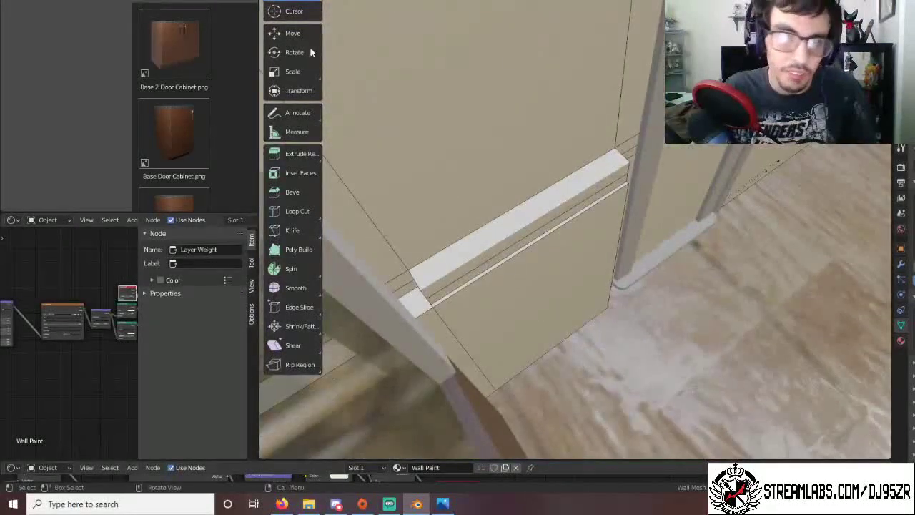
Add loop cuts near both ends of the doorway trim block at factors 0.986 and -0.982, and one across its thickness at -0.820.
left_click(286, 213)
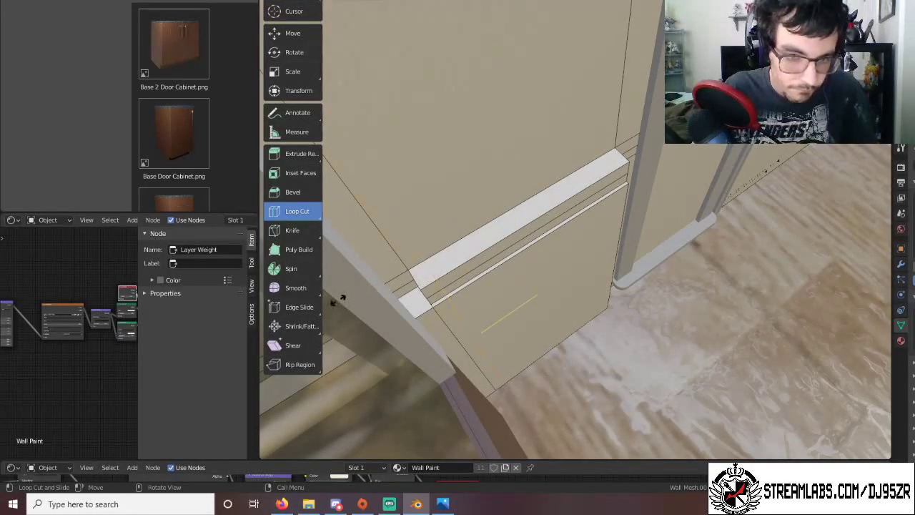
left_click_drag(336, 299, 386, 286)
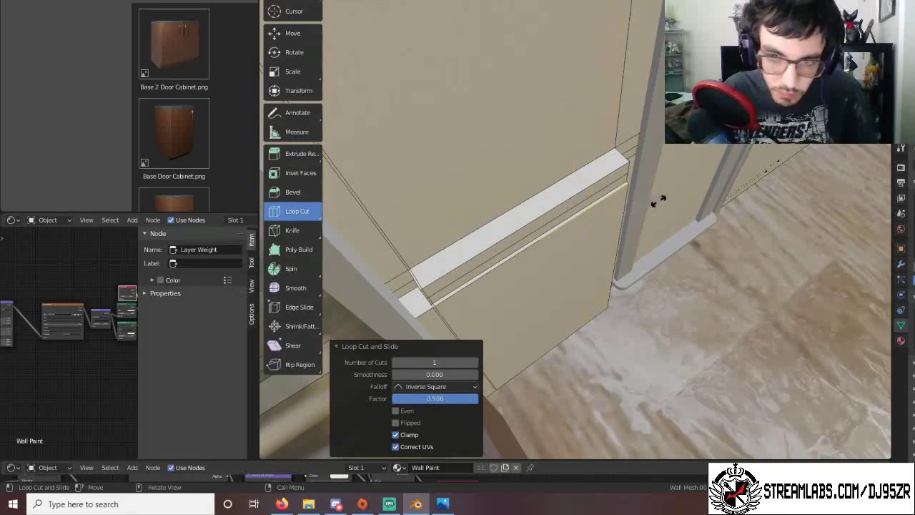
left_click_drag(664, 199, 661, 199)
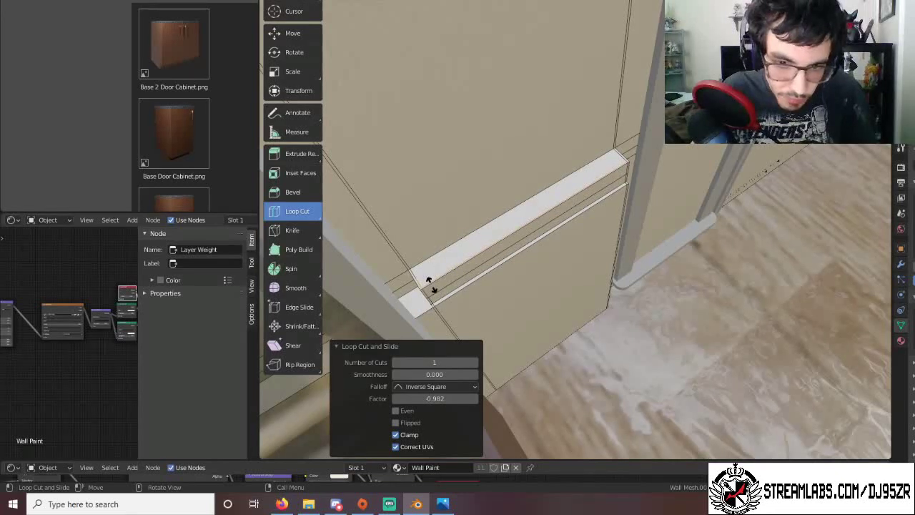
left_click_drag(431, 284, 434, 285)
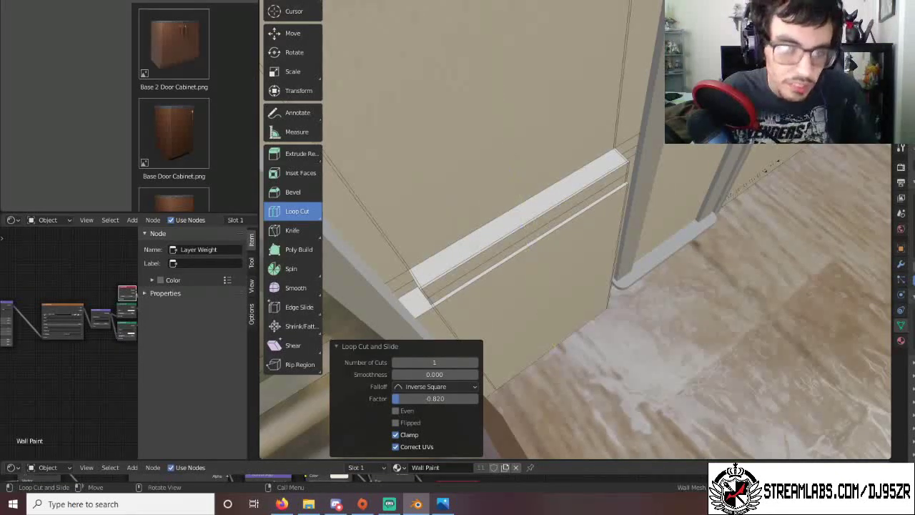
Select the top faces of the raised trim block beside the doorway and the matching block on the neighbouring wall.
left_click(303, 2)
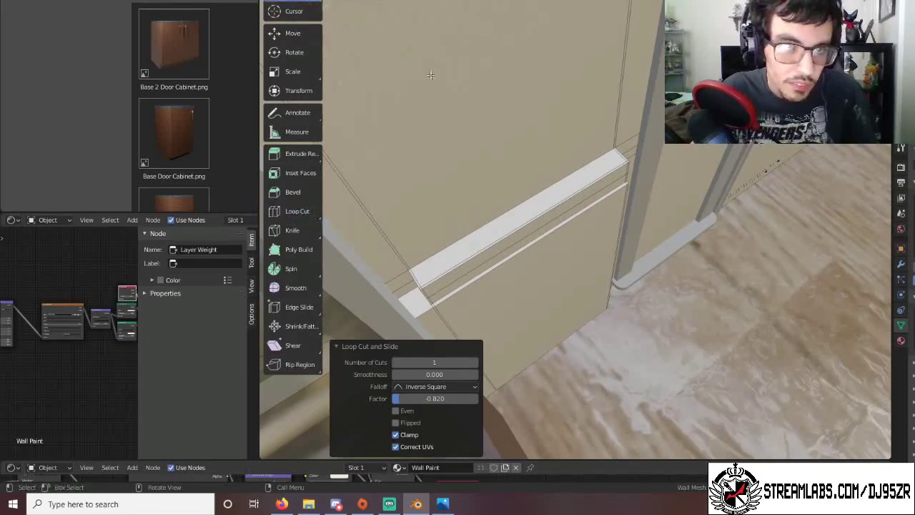
left_click(522, 212)
middle_click_drag(522, 212, 350, 456)
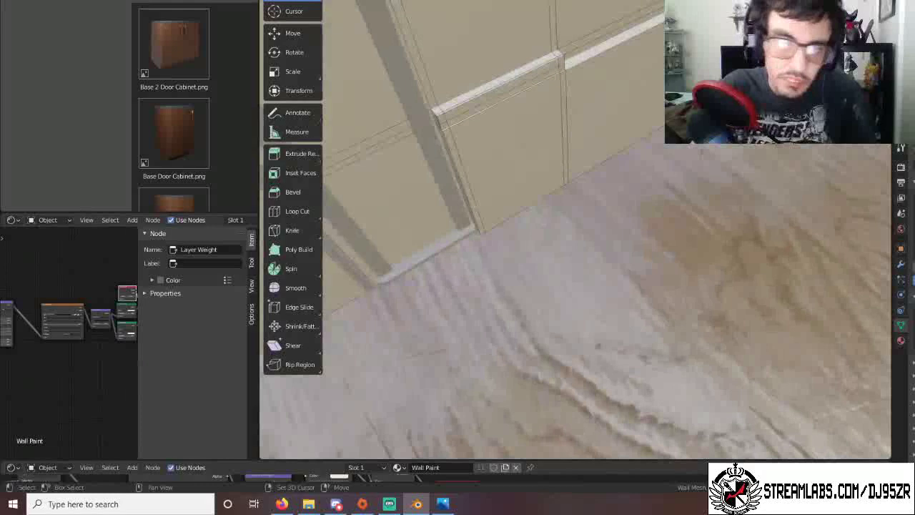
left_click(485, 85, "shift")
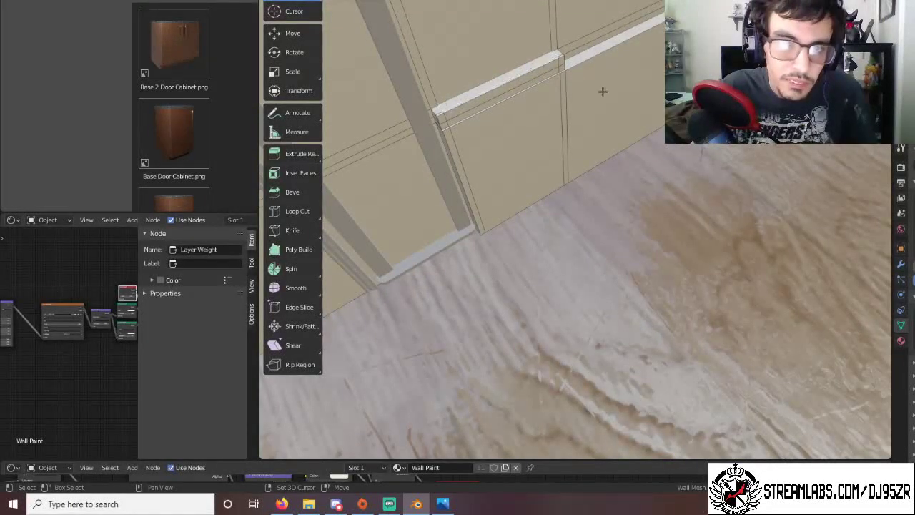
Add the top face of the long wall's raised trim block to the current face selection.
middle_click_drag(602, 92, 403, 380, "shift")
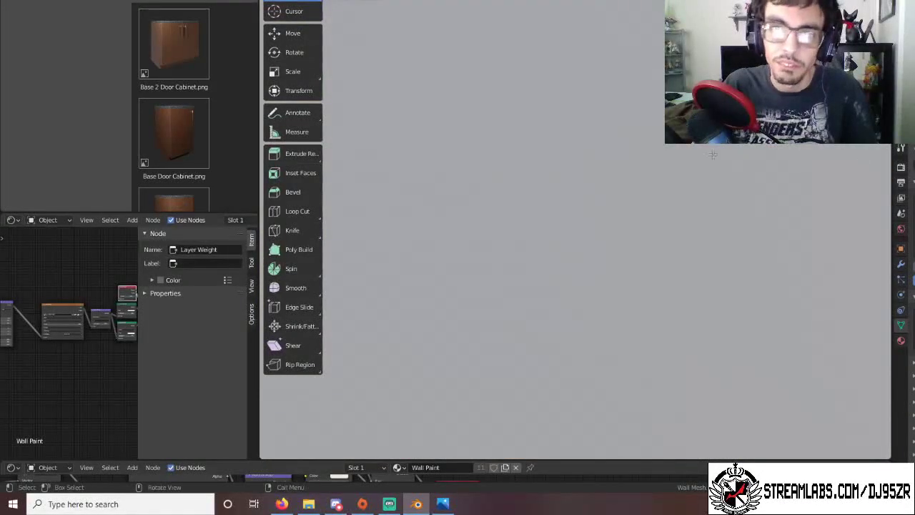
middle_click_drag(857, 248, 745, 219)
middle_click_drag(645, 258, 719, 309, "shift")
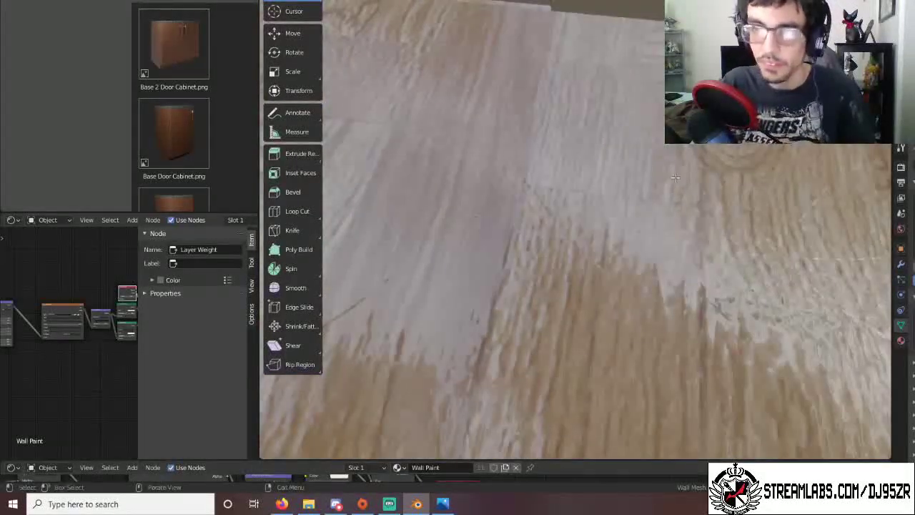
scroll(711, 174, "up", 3)
scroll(711, 173, "down", 4)
middle_click_drag(692, 202, 639, 194, "shift")
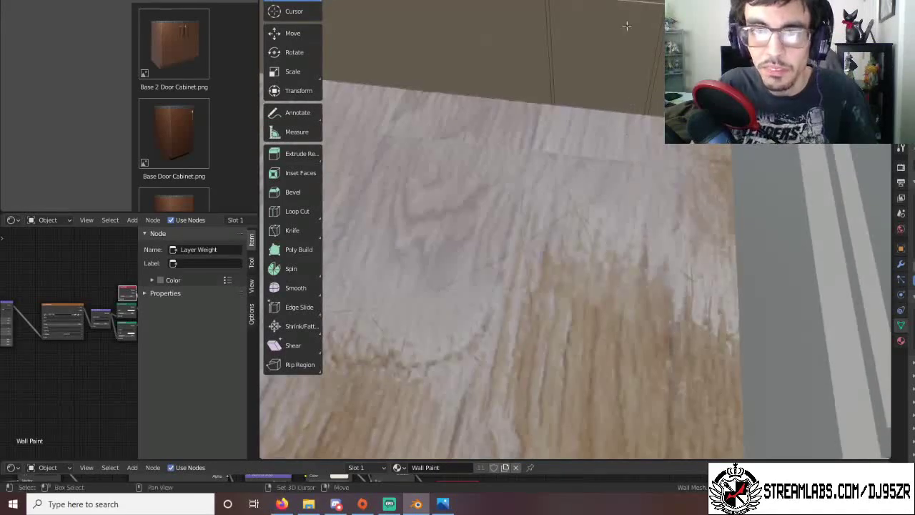
middle_click_drag(632, 139, 505, 80)
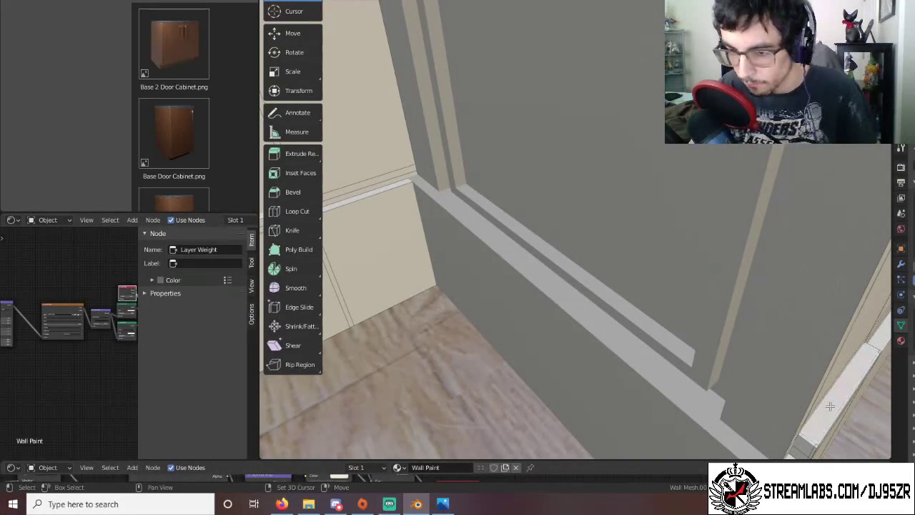
scroll(661, 380, "down", 2)
middle_click_drag(640, 353, 775, 240)
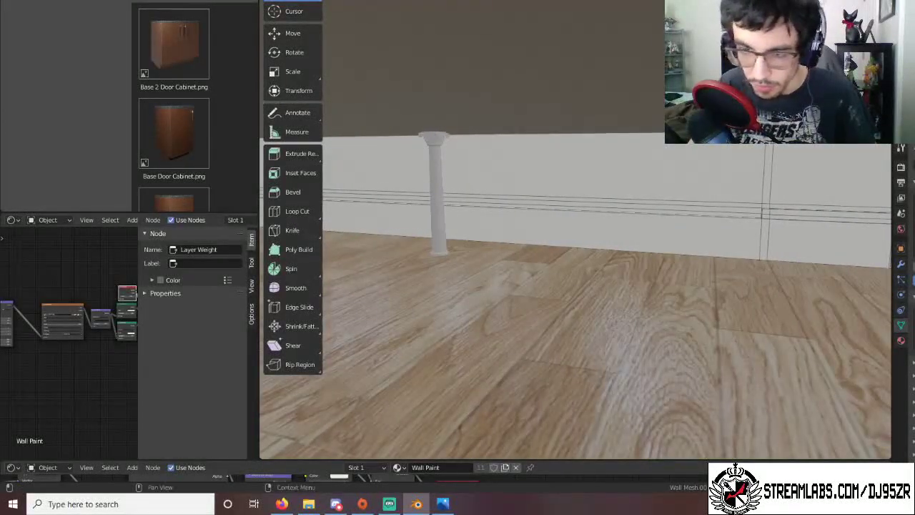
middle_click_drag(815, 194, 711, 179, "shift")
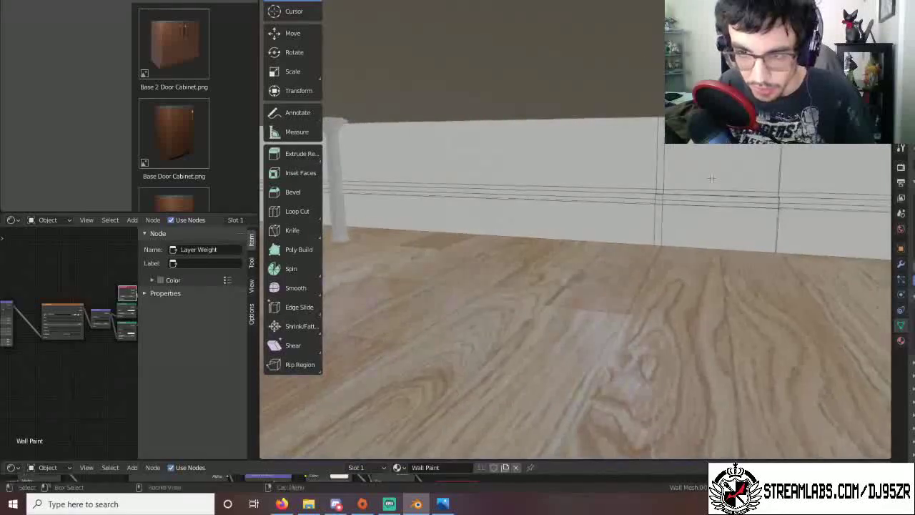
middle_click_drag(757, 213, 477, 288)
scroll(724, 268, "down", 2)
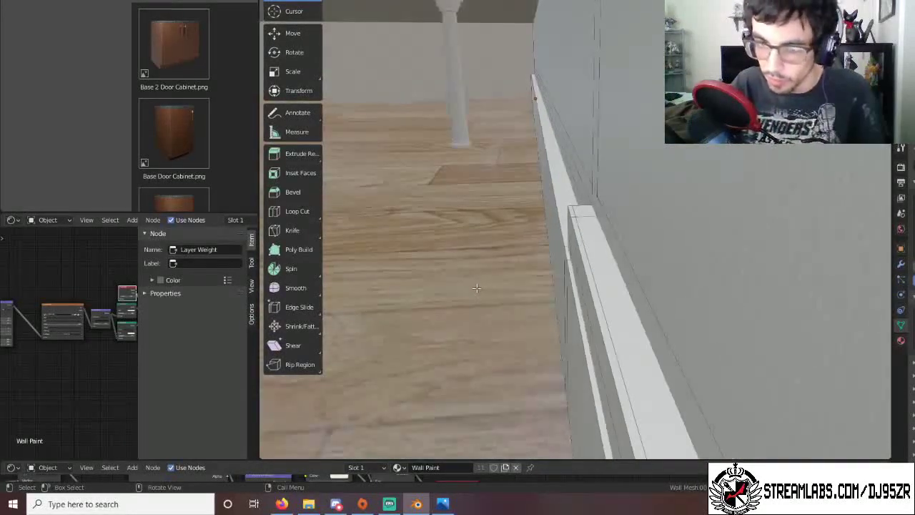
scroll(477, 288, "down", 3)
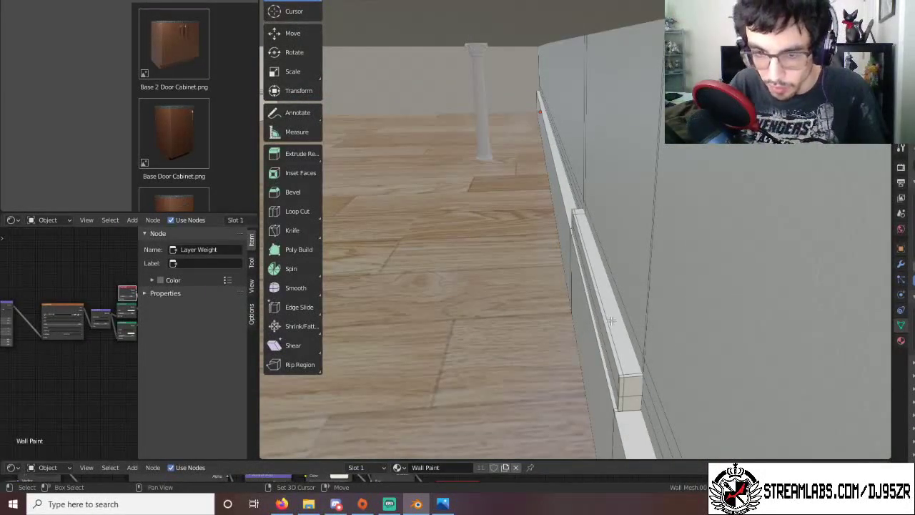
scroll(613, 321, "up", 1)
scroll(614, 320, "down", 1)
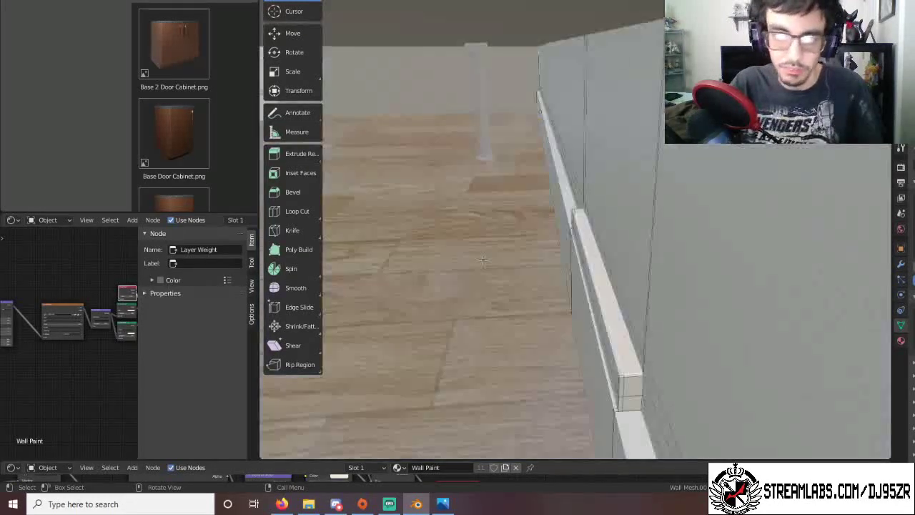
middle_click_drag(613, 321, 386, 266)
Extrude the selected trim block top faces 1.4342 m along their normal to form wall columns.
left_click(300, 155)
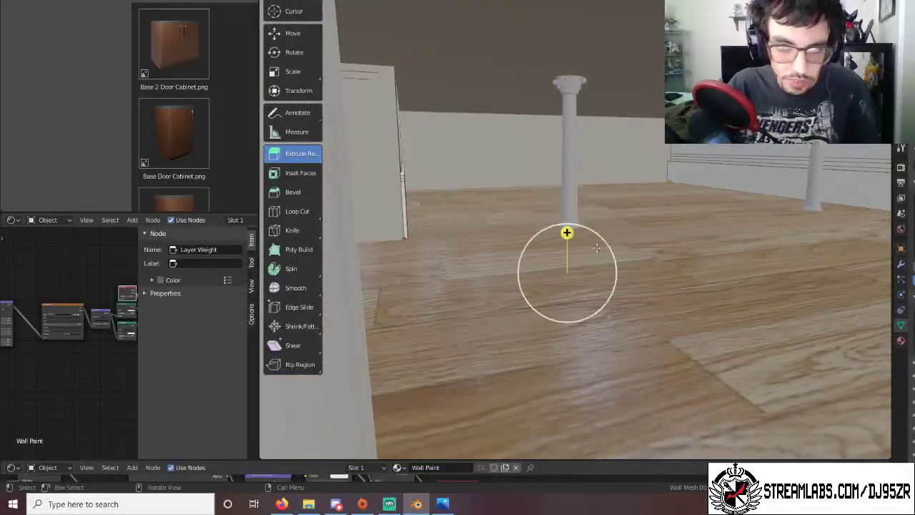
middle_click_drag(648, 287, 503, 300)
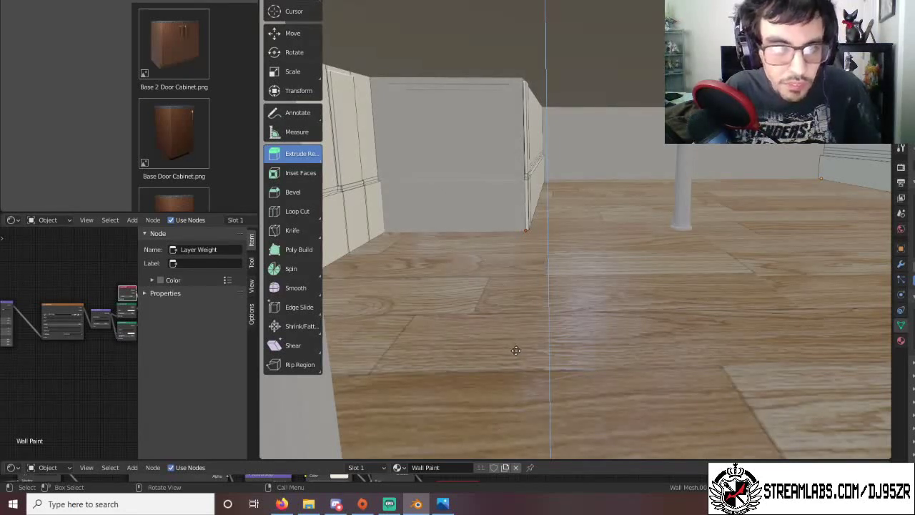
left_click(517, 351)
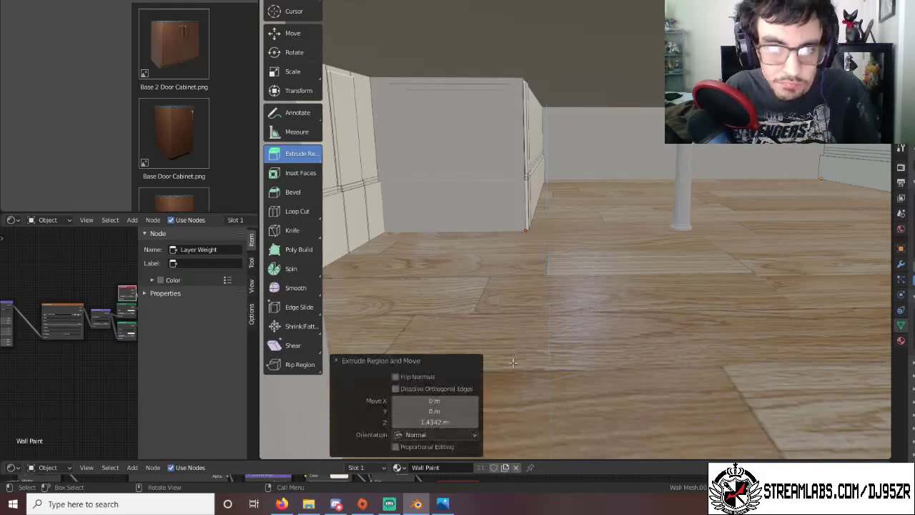
Move the columns' top faces by -0.03449 m in X and -0.041152 m in Z, and lower them a further 0.072694 m.
middle_click_drag(631, 269, 658, 267)
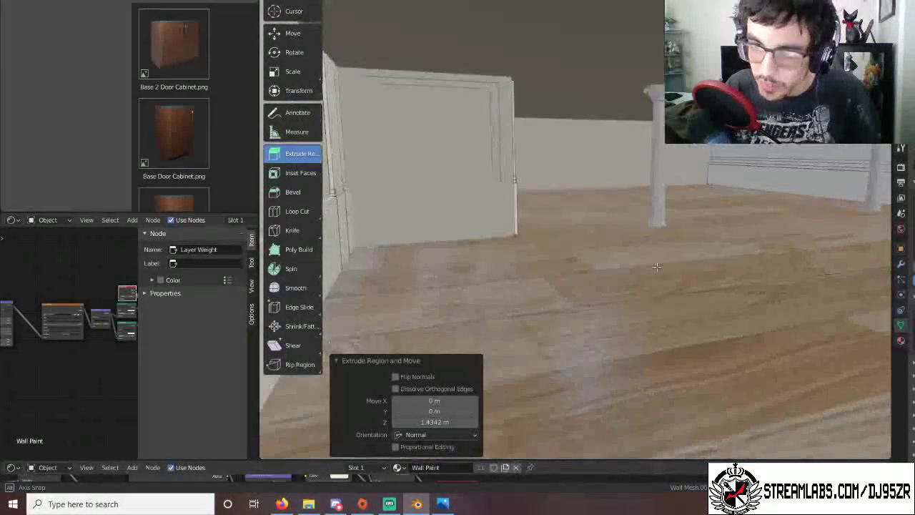
middle_click_drag(766, 239, 763, 270, "shift")
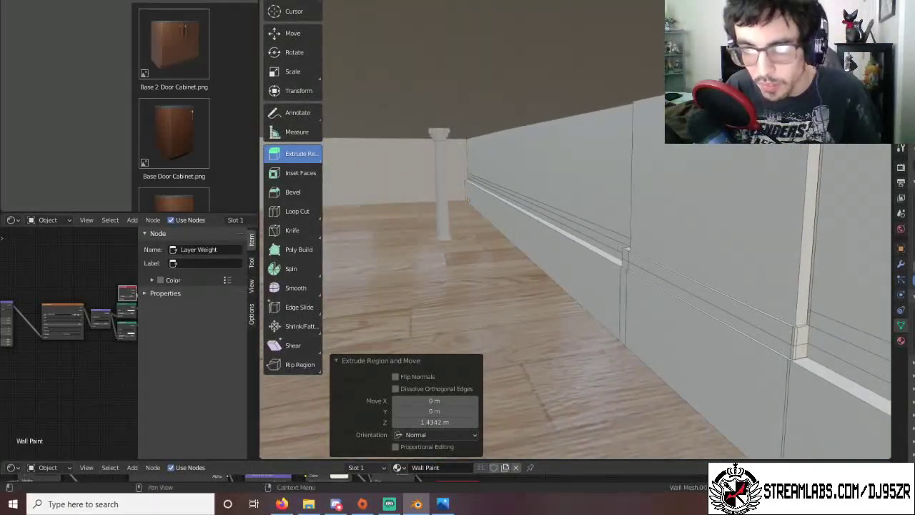
middle_click_drag(841, 196, 759, 213)
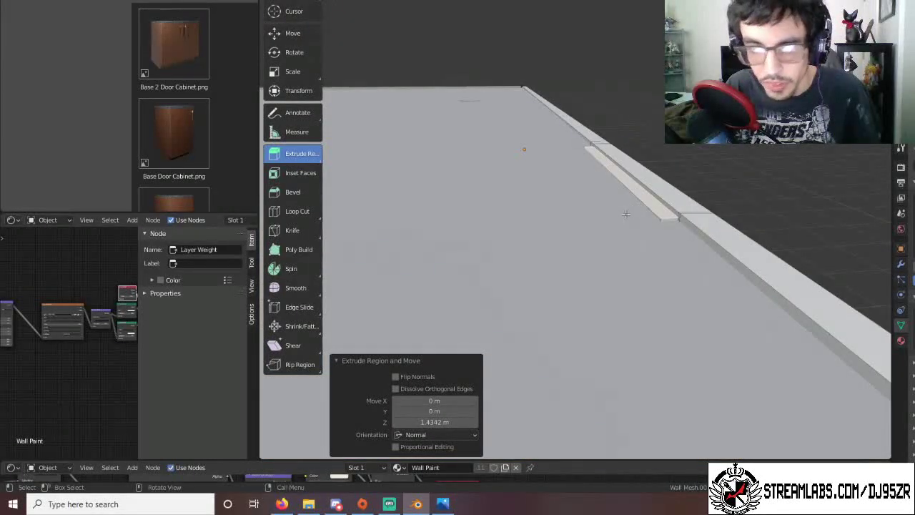
left_click(289, 33)
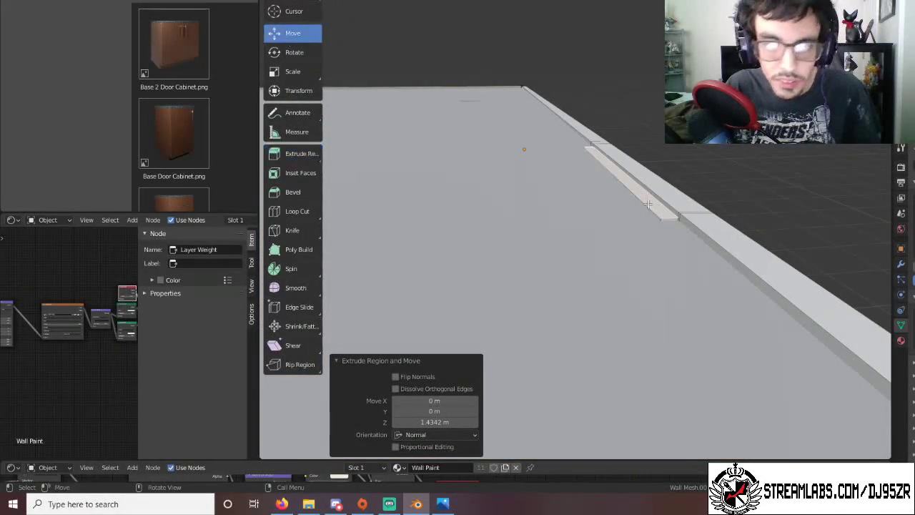
left_click(645, 198)
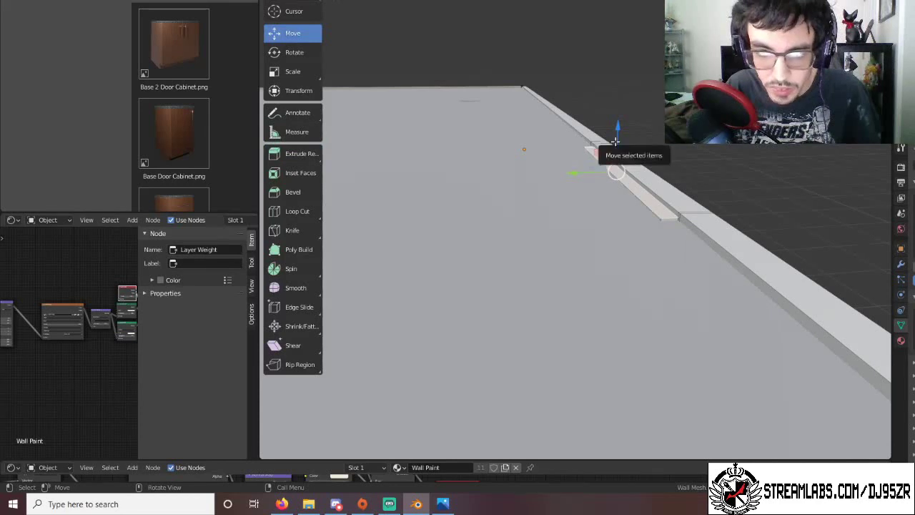
left_click_drag(614, 143, 616, 153)
middle_click_drag(581, 243, 621, 167)
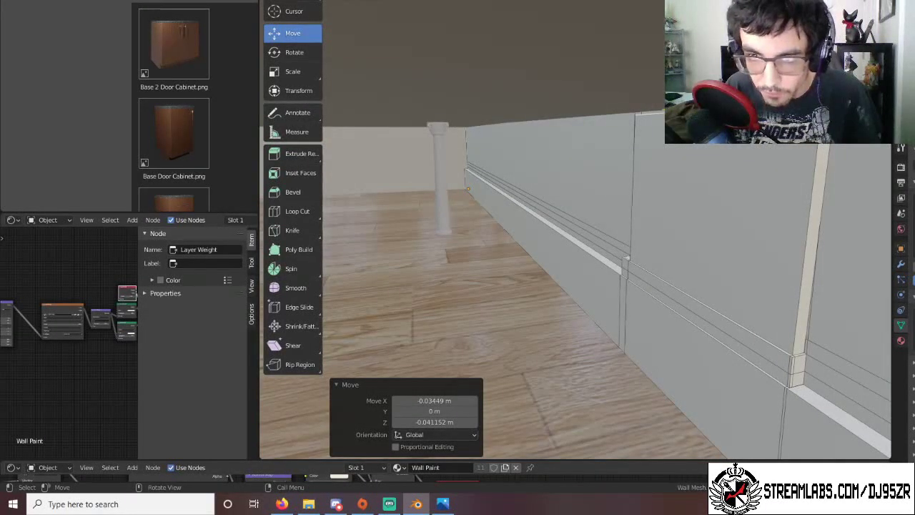
key("g")
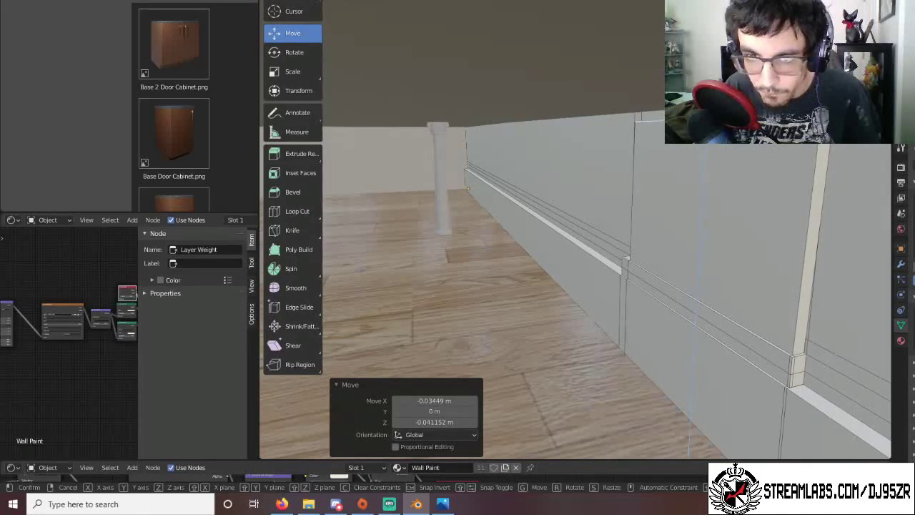
left_click(620, 231)
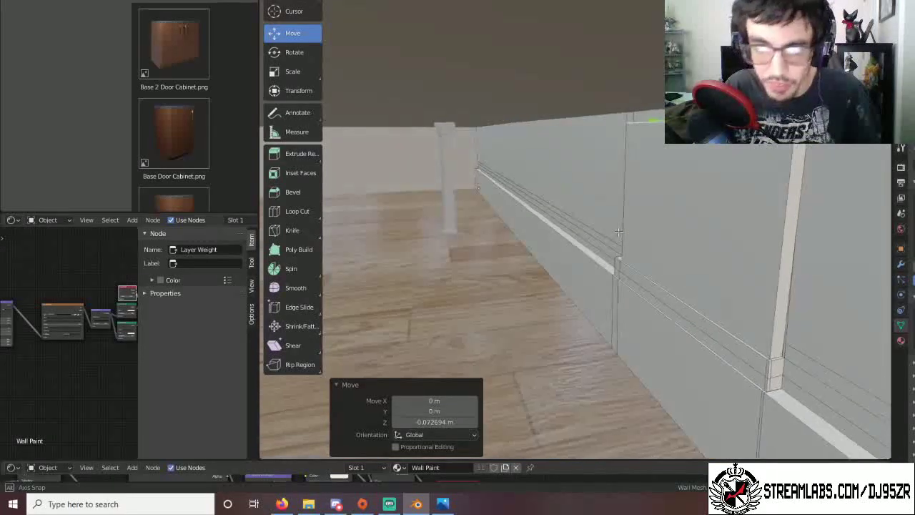
Add a horizontal loop cut along the wall just below its upper edge, level with the column top, at factor -0.885.
middle_click_drag(624, 231, 571, 269)
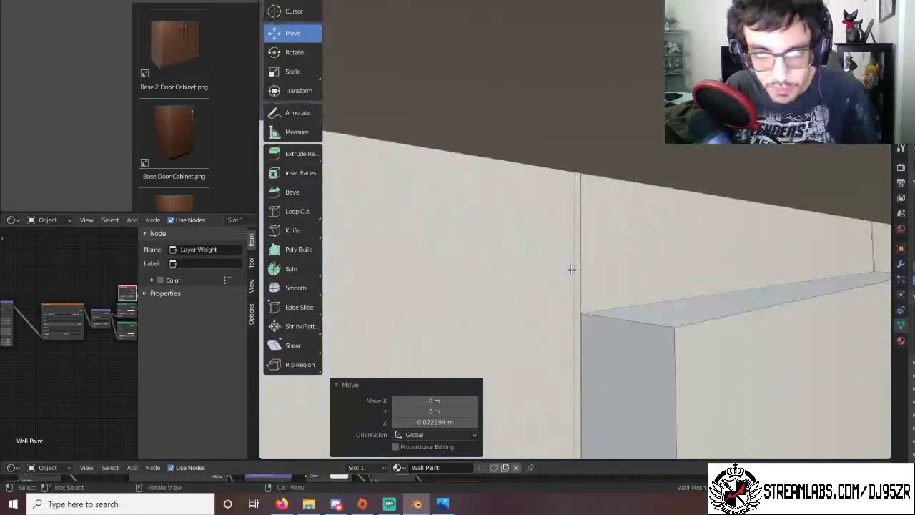
left_click(295, 211)
scroll(626, 242, "down", 3)
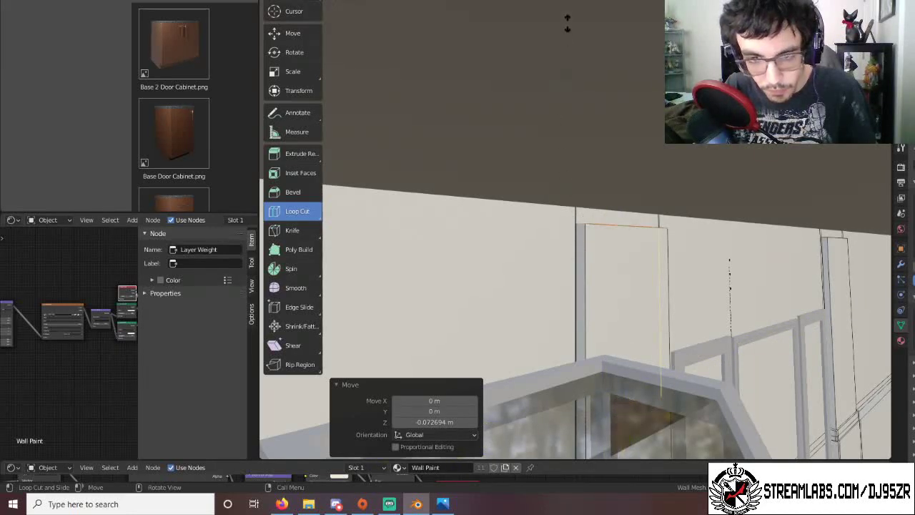
left_click_drag(574, 61, 586, 88)
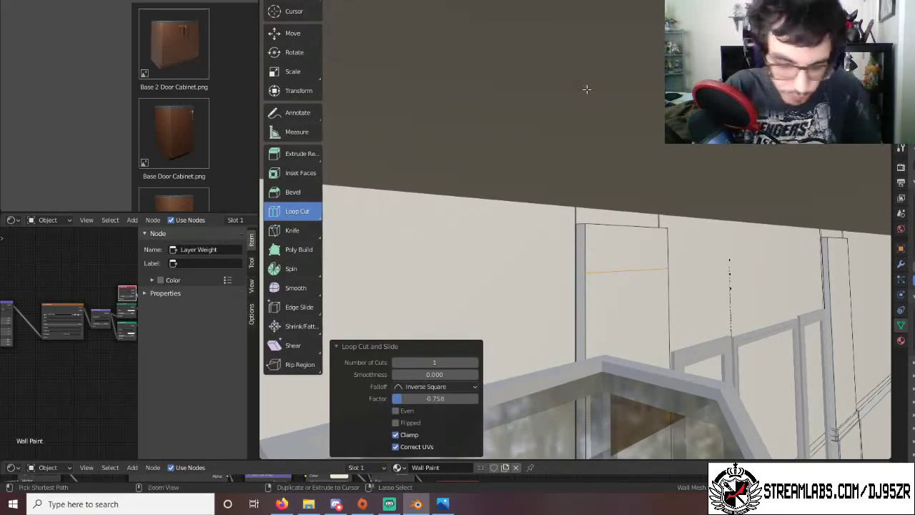
key("ctrl+z")
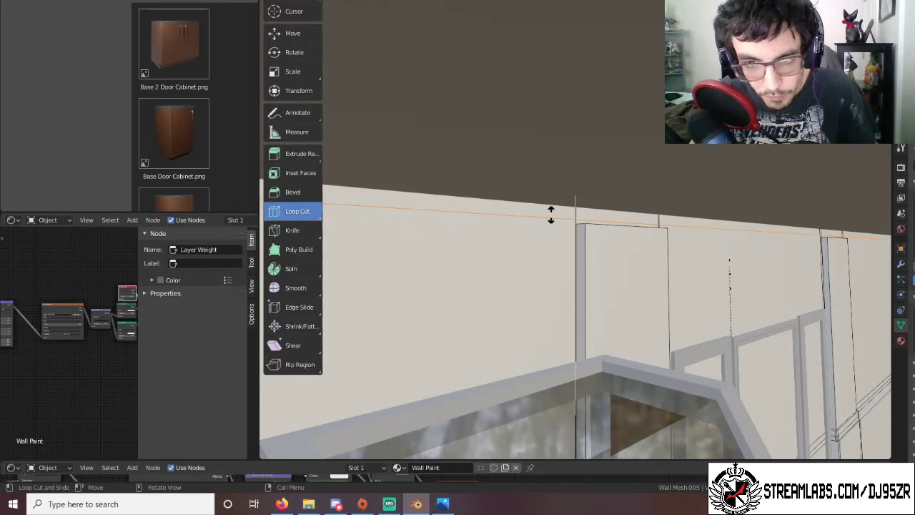
left_click(551, 214)
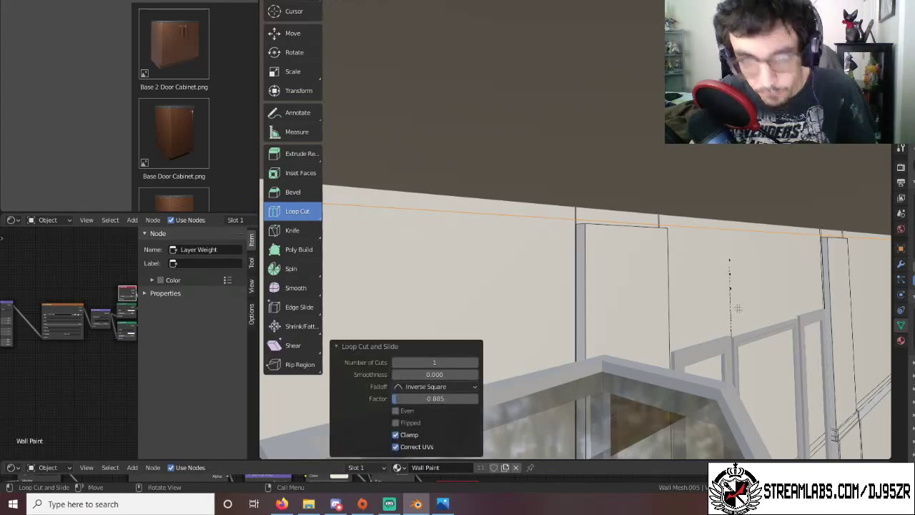
Add a horizontal loop cut along the upper edge of the adjoining wall with the corner column, at factor -0.907.
scroll(738, 309, "down", 3)
middle_click_drag(749, 297, 613, 173, "shift")
scroll(588, 229, "up", 3)
scroll(588, 229, "up", 3)
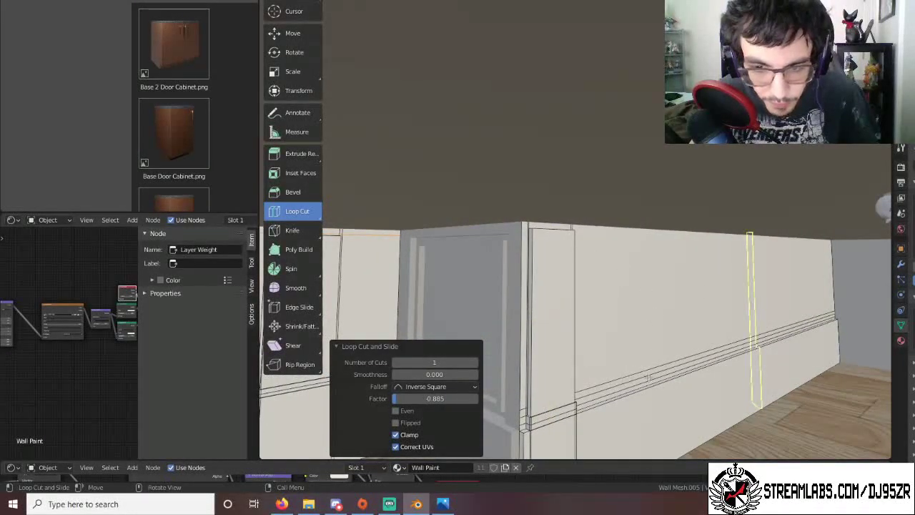
left_click(528, 402)
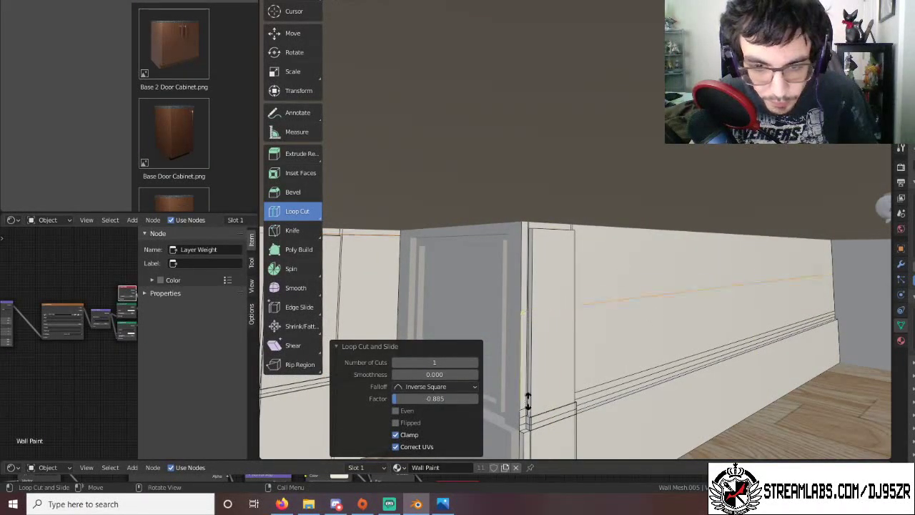
left_click(525, 315)
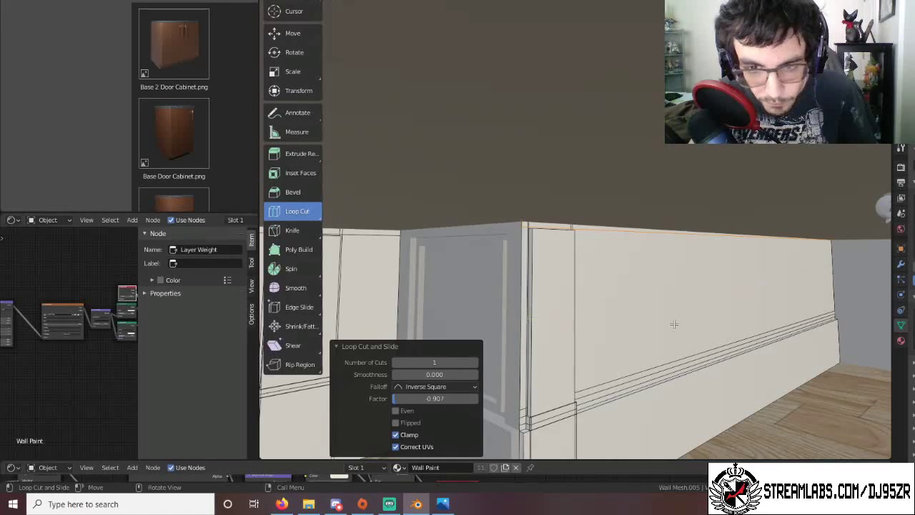
Add a horizontal loop cut near the long wall's upper edge, level with its column top, at factor -0.826.
scroll(701, 329, "down", 5)
middle_click_drag(695, 355, 685, 281)
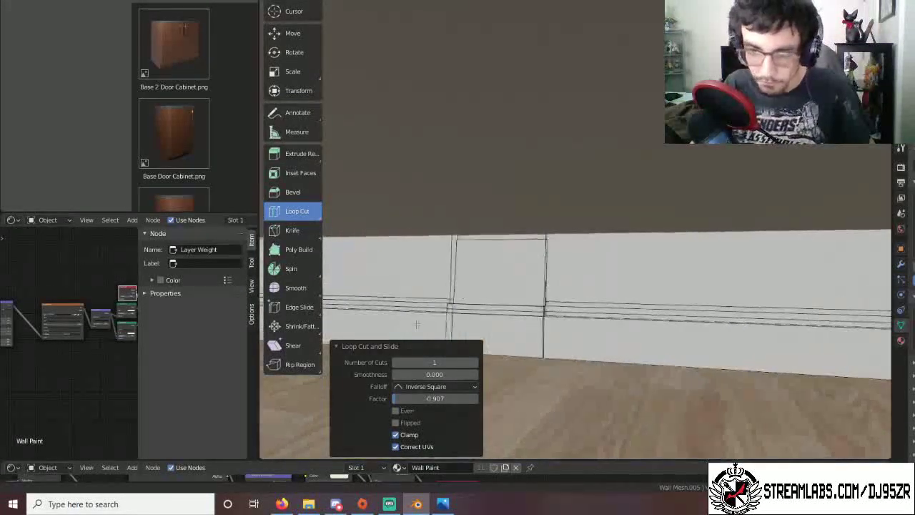
scroll(418, 270, "up", 3)
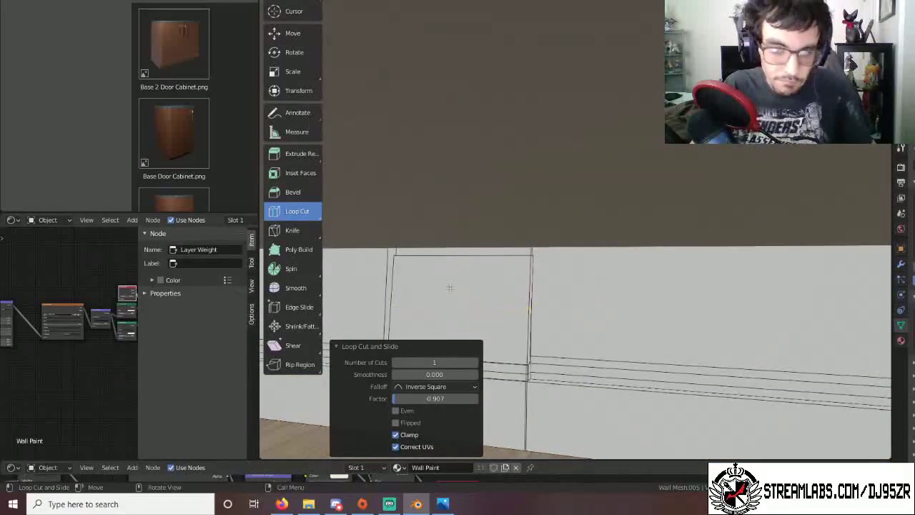
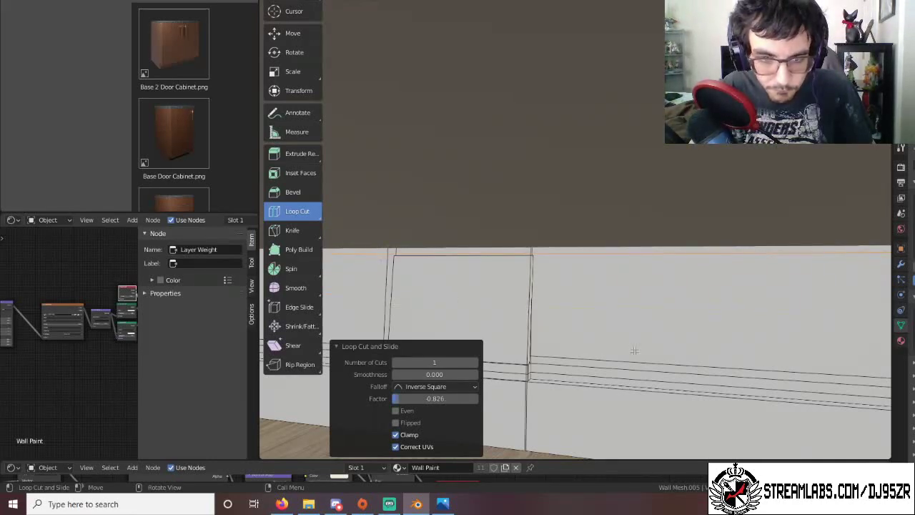
scroll(646, 331, "down", 6)
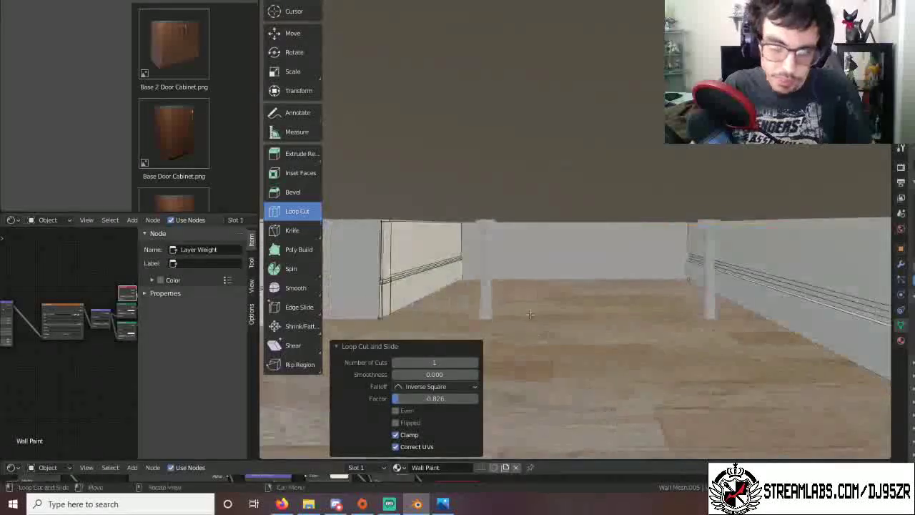
Select the narrow strip faces at the wall tops directly above the columns on each interior wall.
scroll(529, 314, "down", 1)
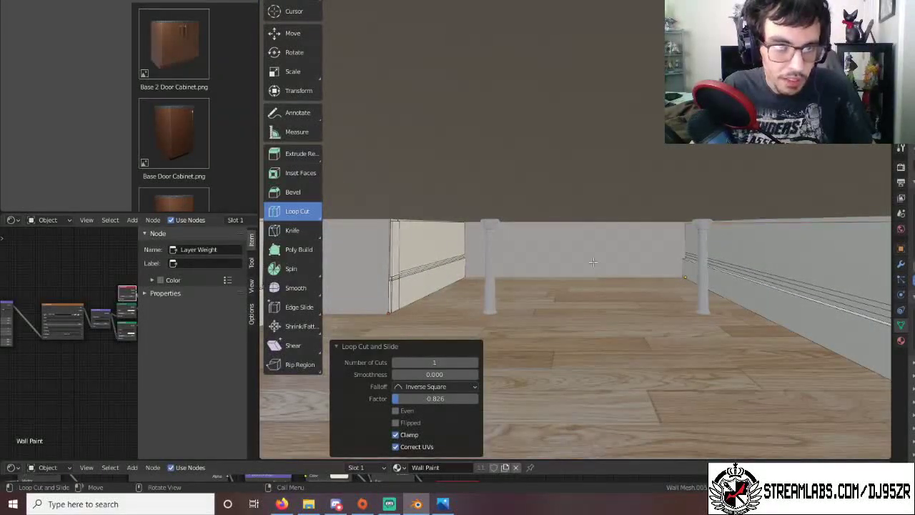
scroll(595, 260, "down", 4)
scroll(596, 259, "up", 2)
middle_click_drag(610, 249, 526, 236)
middle_click_drag(407, 236, 617, 272)
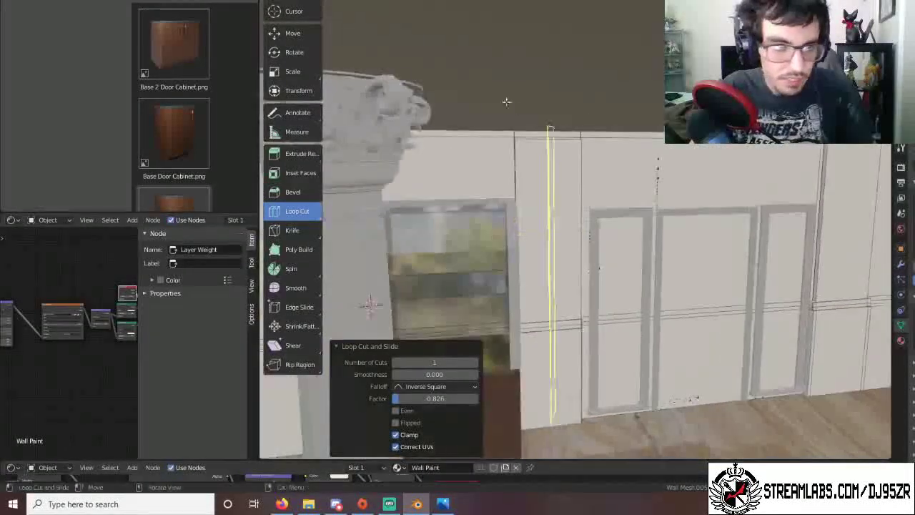
left_click(292, 2)
scroll(512, 145, "up", 2)
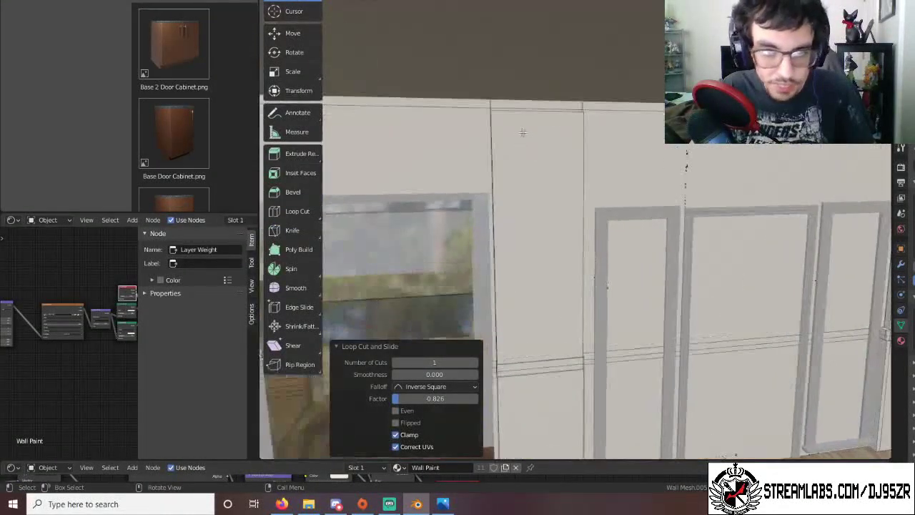
left_click(511, 108)
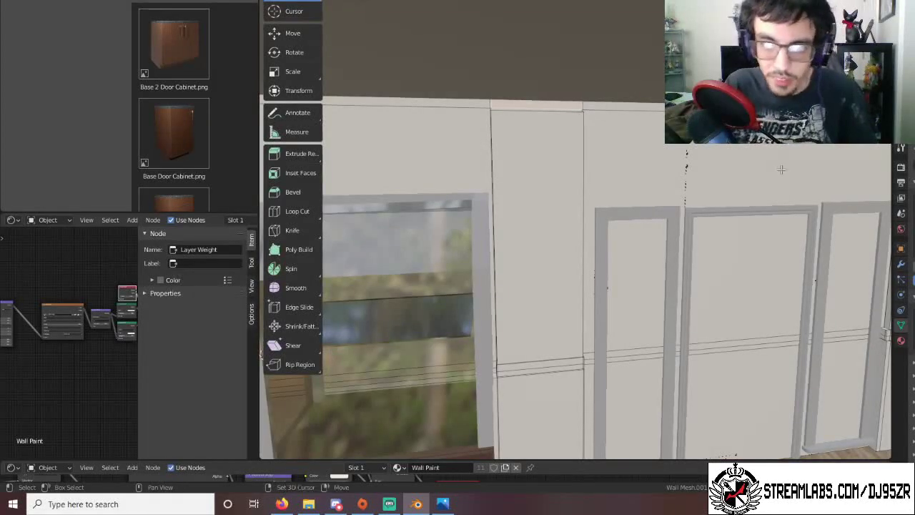
middle_click_drag(782, 168, 504, 114)
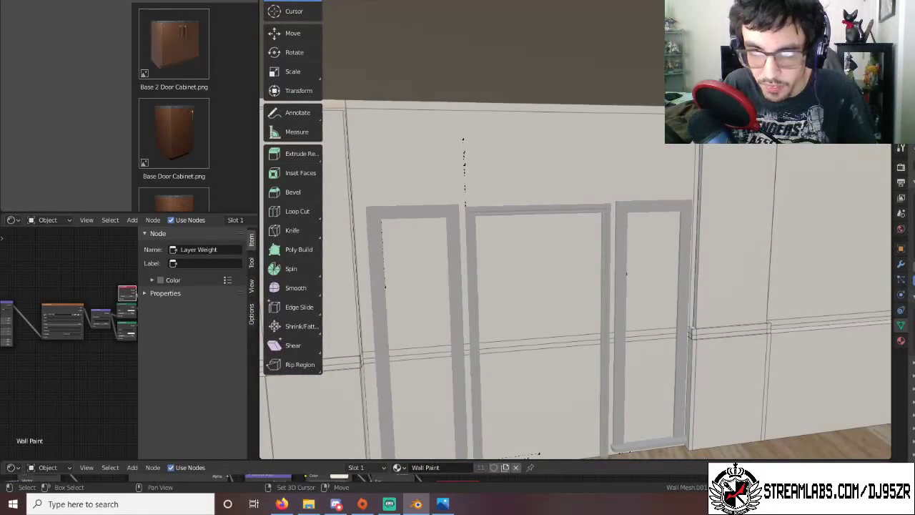
scroll(818, 208, "down", 3)
middle_click_drag(817, 208, 876, 166, "shift")
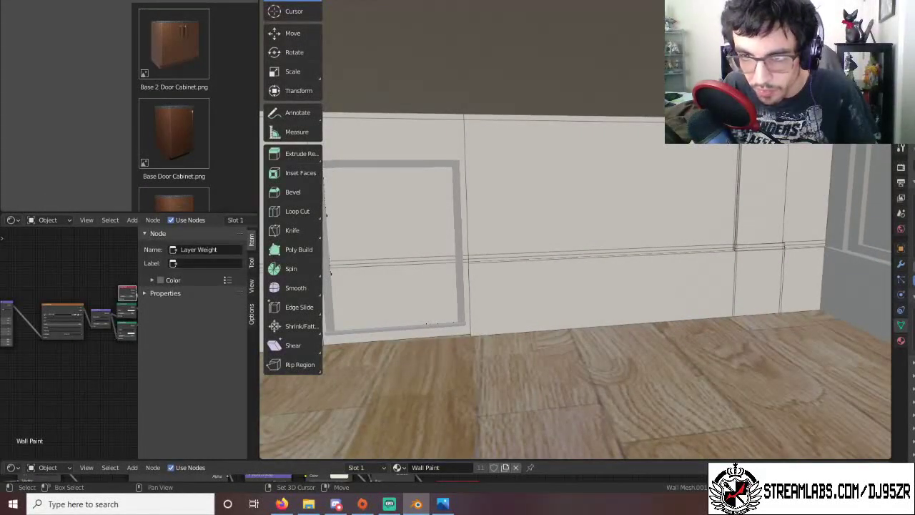
scroll(737, 173, "down", 3)
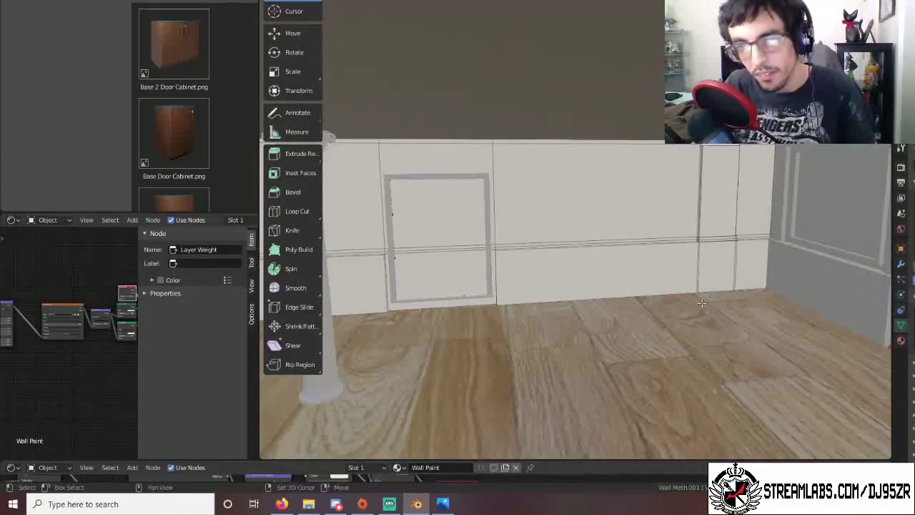
middle_click_drag(702, 303, 505, 266)
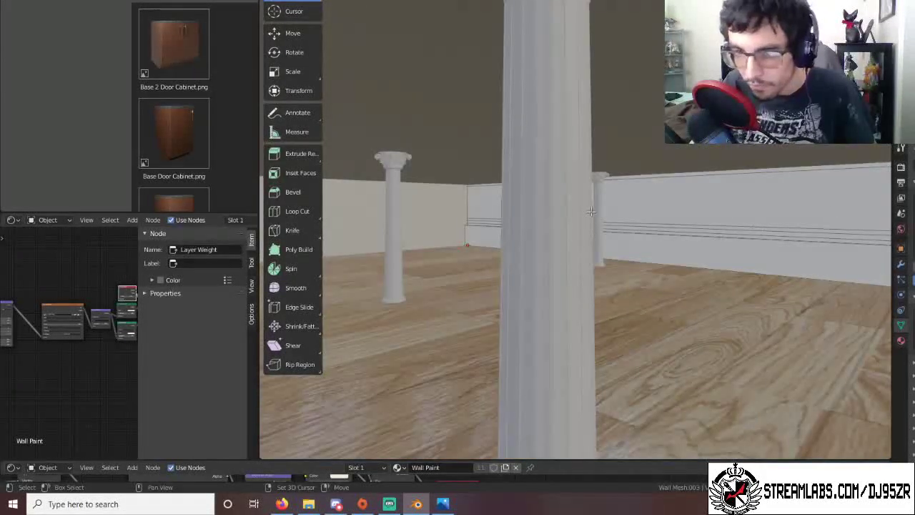
middle_click_drag(590, 211, 645, 194)
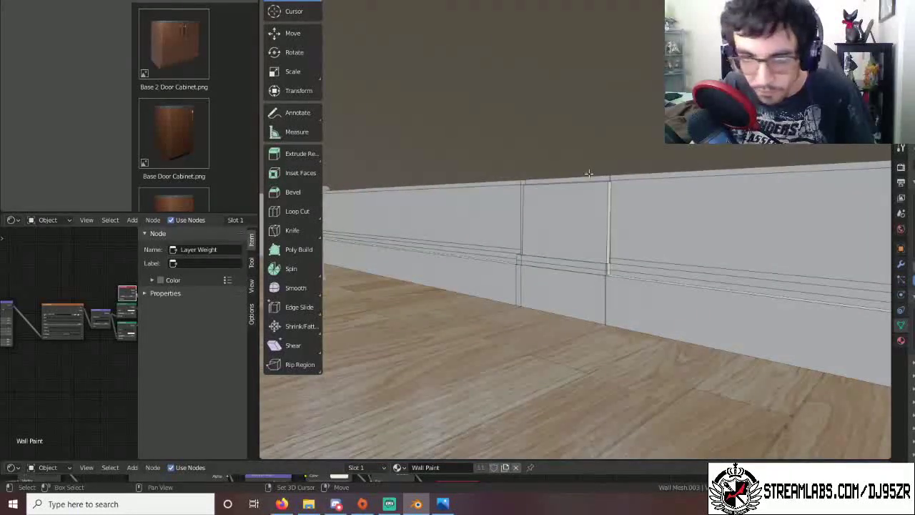
Try to extrude the selected strip faces above the columns by -0.10562 m along their normals.
left_click(288, 156)
middle_click_drag(498, 240, 691, 269)
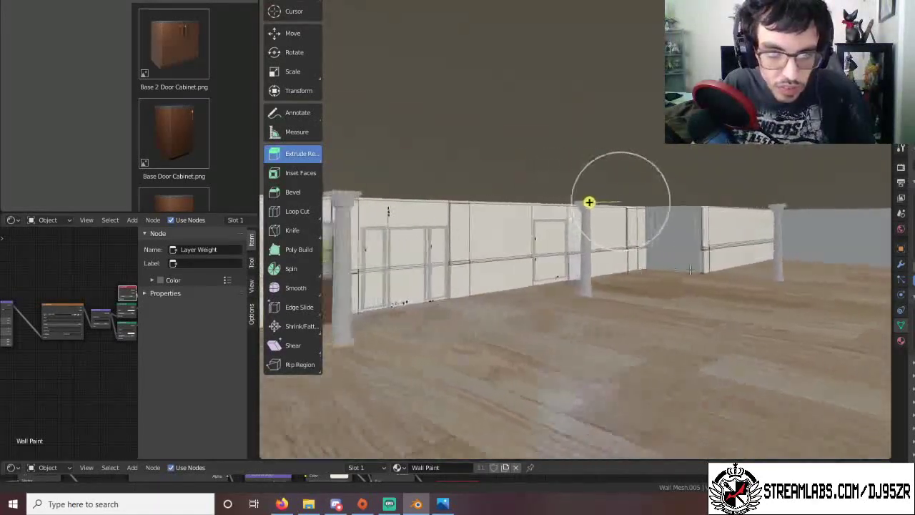
mouse_move(589, 202)
middle_mouse_down()
mouse_move(654, 197)
mouse_move(366, 140)
mouse_move(423, 150)
mouse_move(618, 122)
middle_mouse_up()
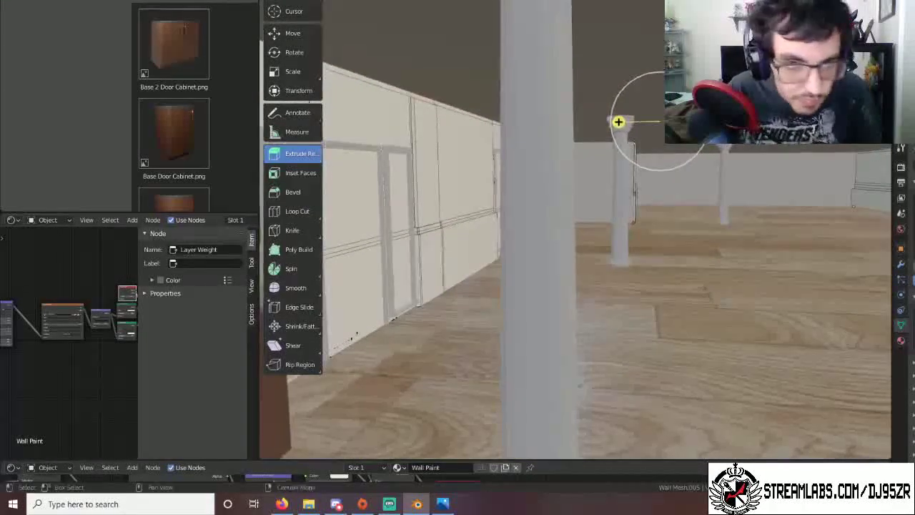
middle_click_drag(486, 167, 764, 318)
scroll(510, 214, "down", 2)
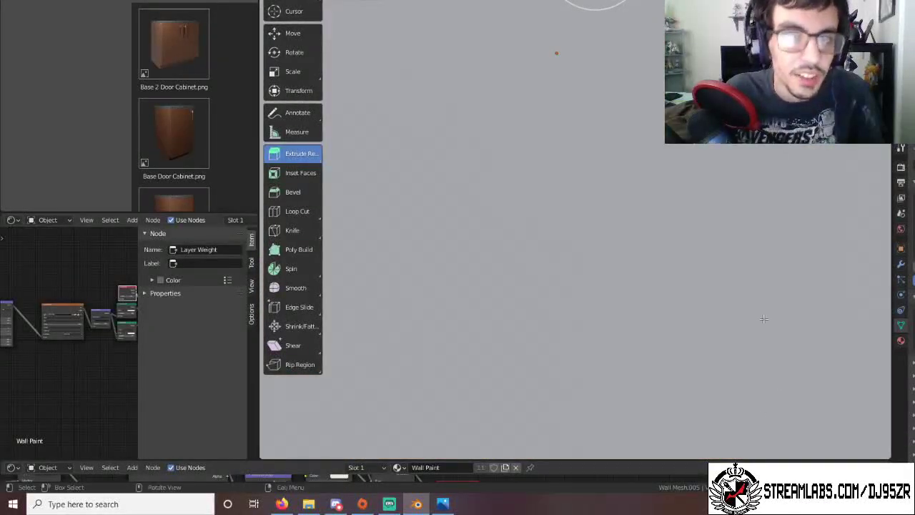
middle_click_drag(530, 101, 499, 30)
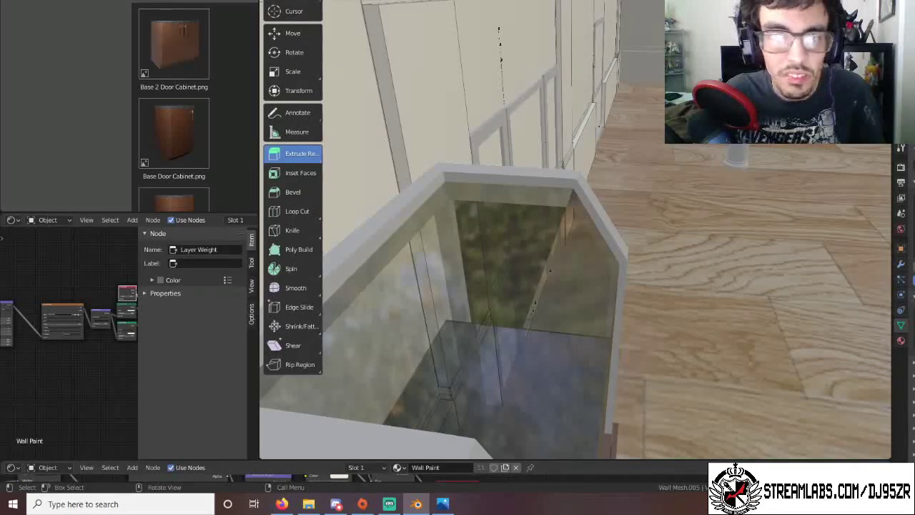
left_click(499, 30)
middle_click_drag(499, 30, 658, 93)
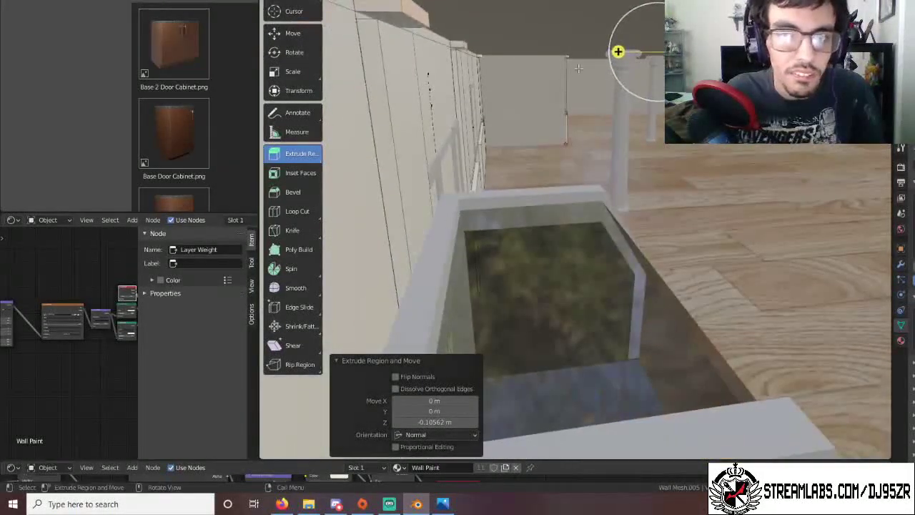
Try to shift the extruded caps along the Y axis, and undo both the move and the extrusion.
left_click(284, 34)
left_click_drag(624, 52, 619, 52)
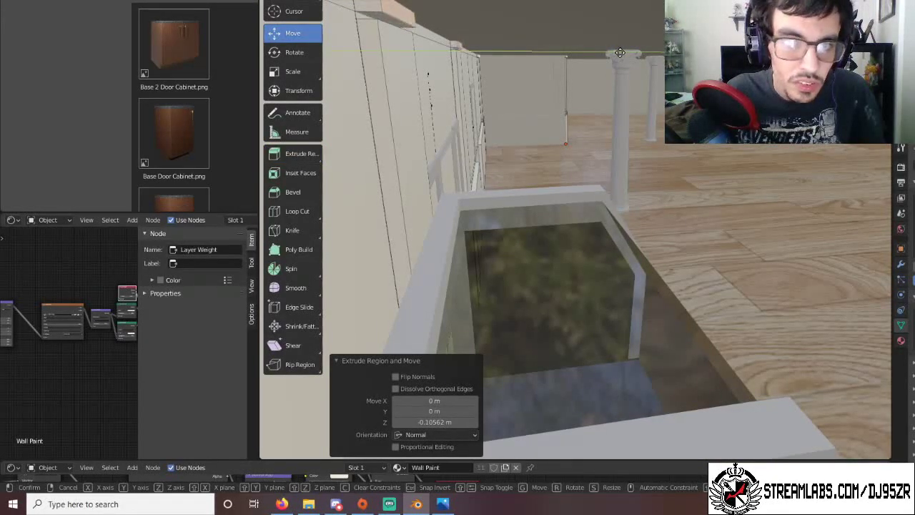
left_click_drag(619, 52, 620, 53)
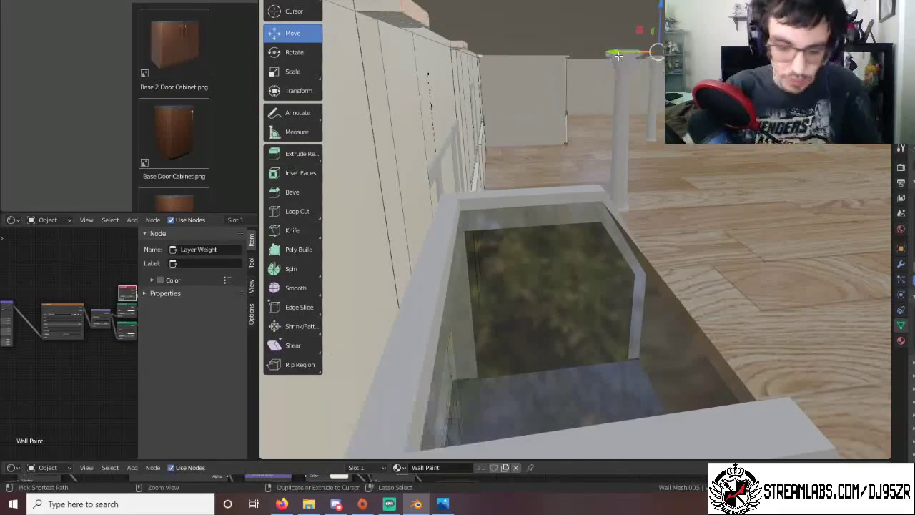
middle_click_drag(620, 53, 886, 198)
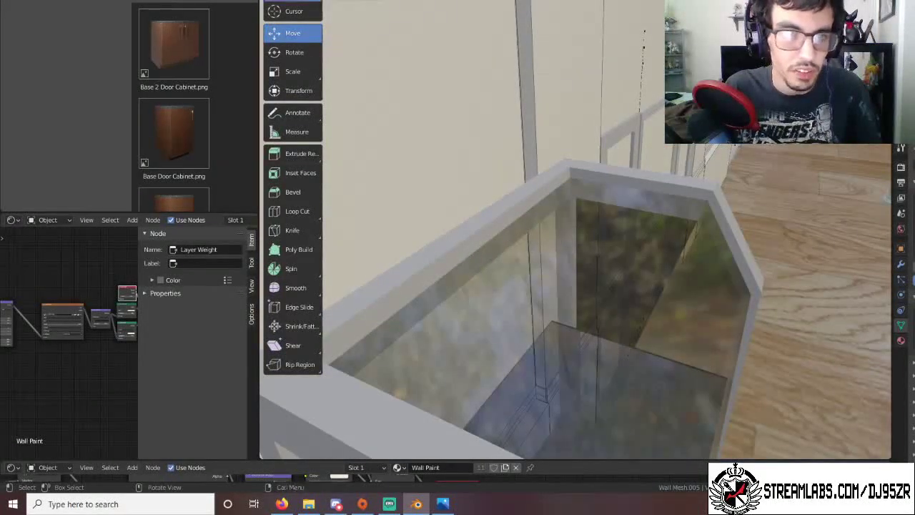
Add one loop cut lengthwise along the top strip of the wall beside the glass case, at factor 0.
key("w")
middle_click_drag(572, 214, 572, 187, "shift")
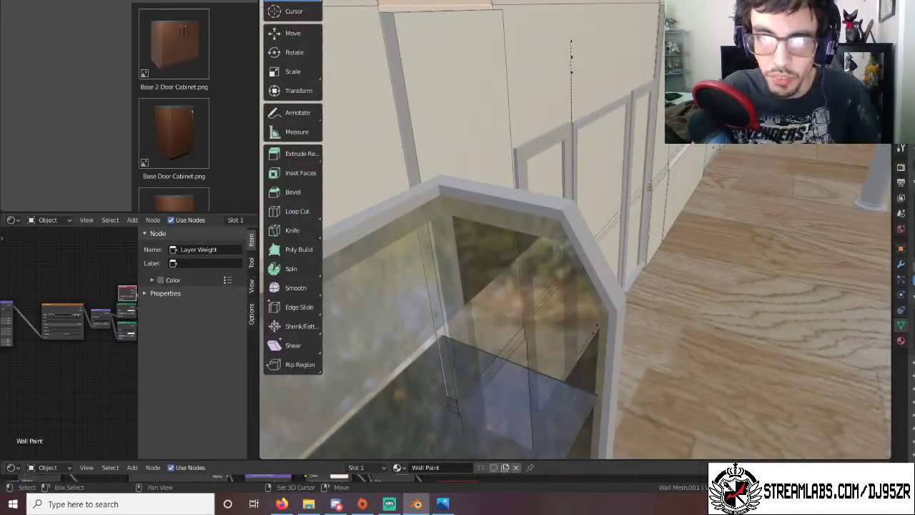
middle_click_drag(588, 60, 611, 105, "shift")
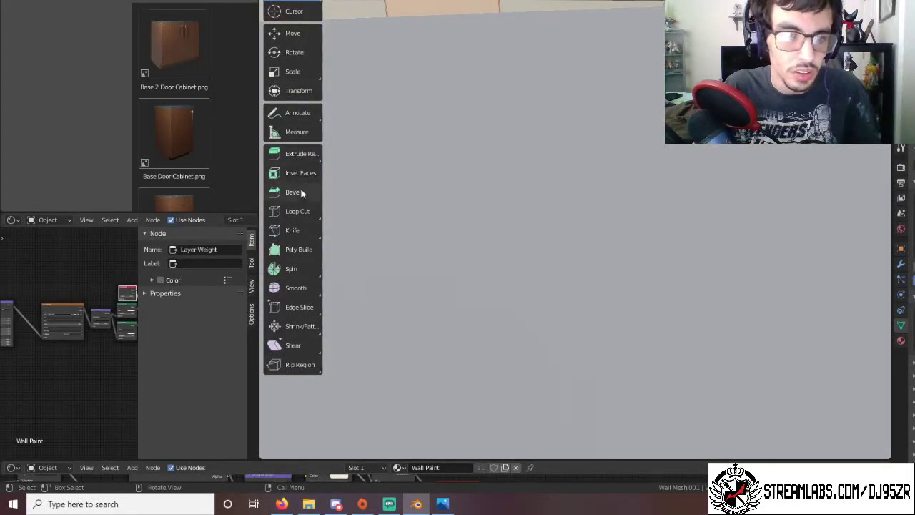
left_click(296, 211)
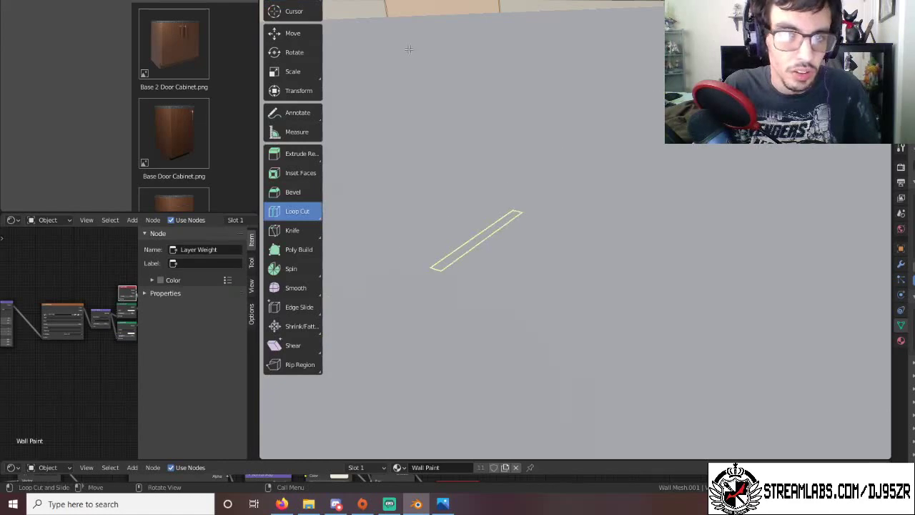
left_click(397, 15)
left_click(398, 17)
middle_click_drag(543, 119, 544, 74)
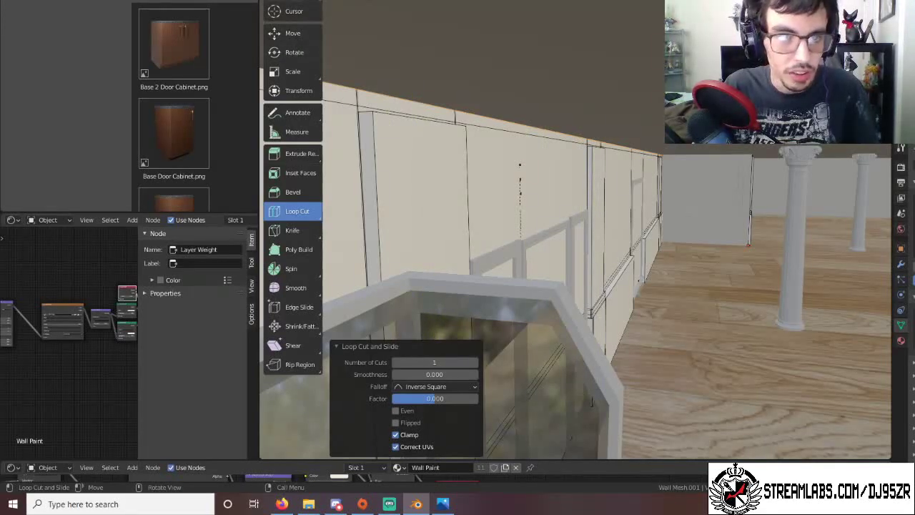
Select the wall-top strip faces directly above the column beside the glass case.
key("w")
left_click(389, 105)
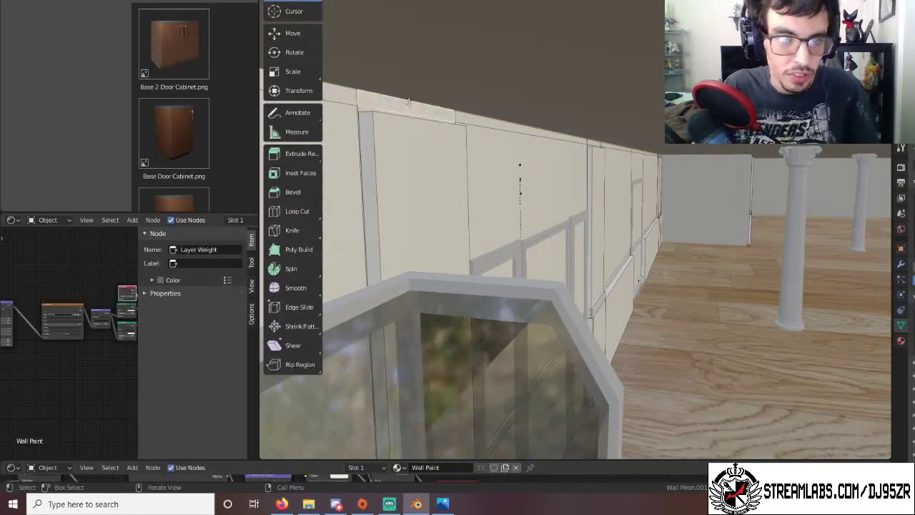
middle_click_drag(410, 103, 412, 121)
middle_click_drag(410, 109, 398, 69)
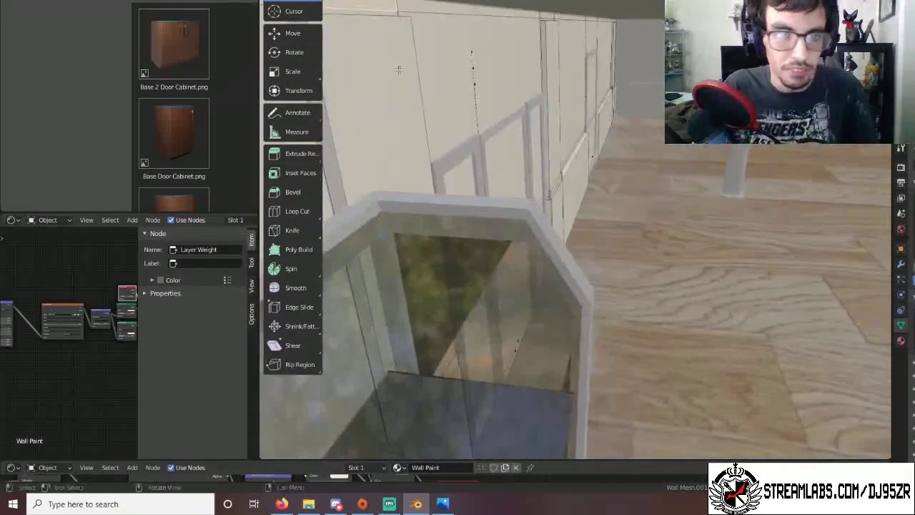
middle_click_drag(521, 42, 480, 58, "shift")
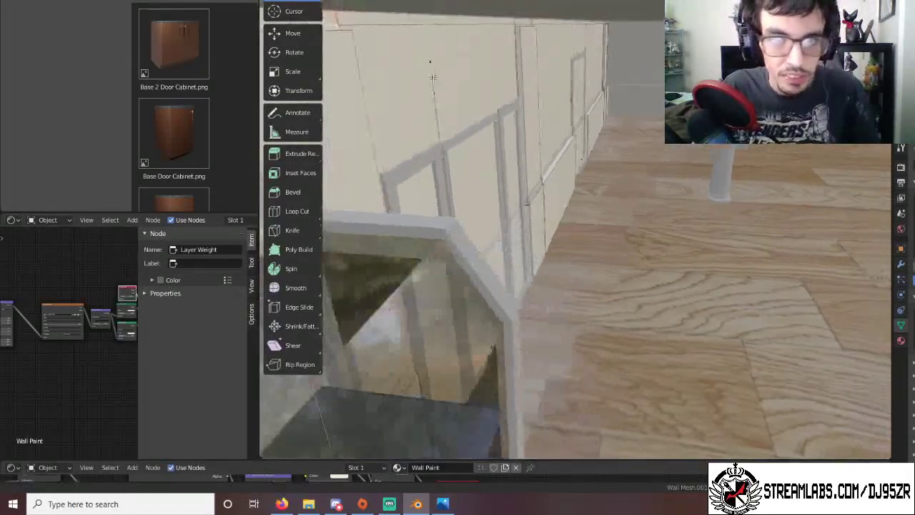
scroll(520, 43, "up", 2)
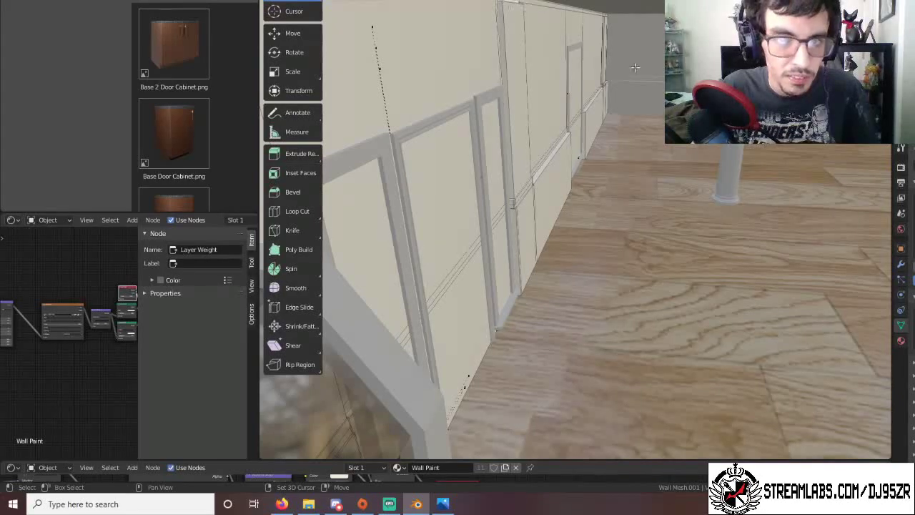
middle_click_drag(635, 68, 395, 366)
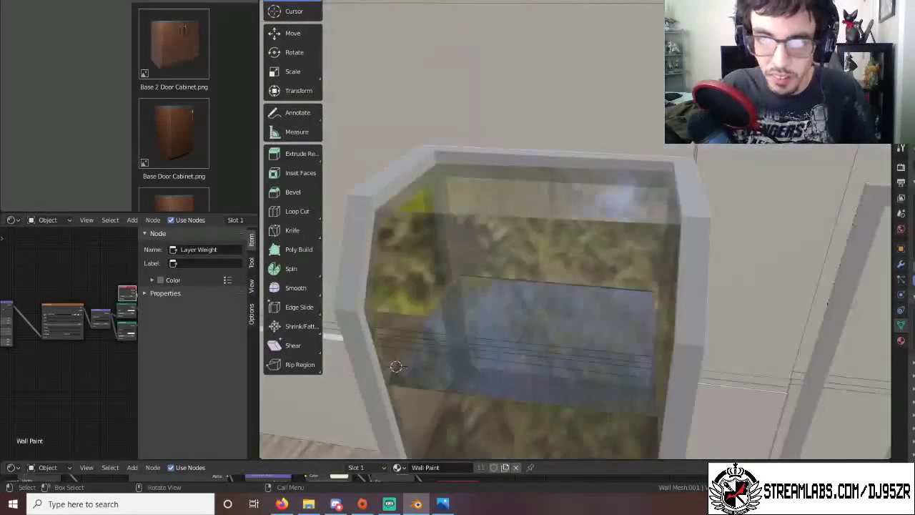
Add the strip face above the far column, next to the grey panelled wall, to the selection.
middle_click_drag(822, 300, 314, 307, "shift")
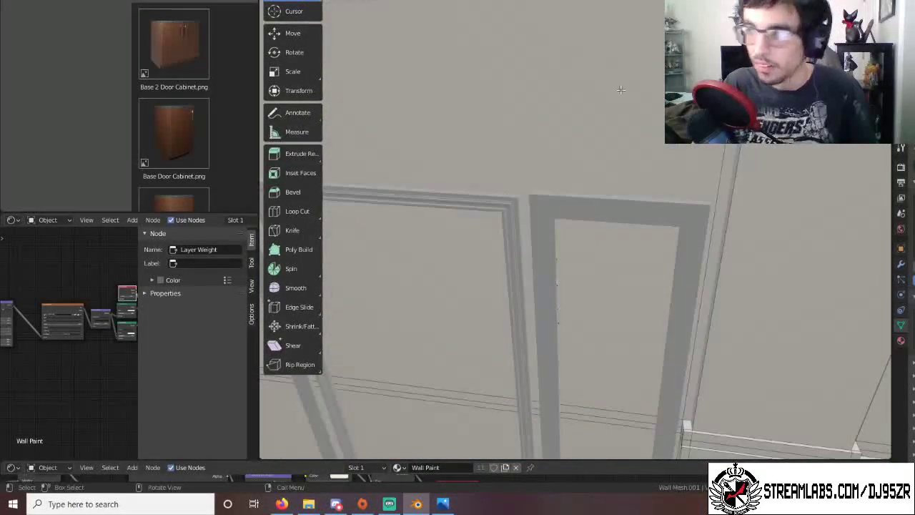
scroll(621, 90, "up", 3)
scroll(643, 171, "down", 3)
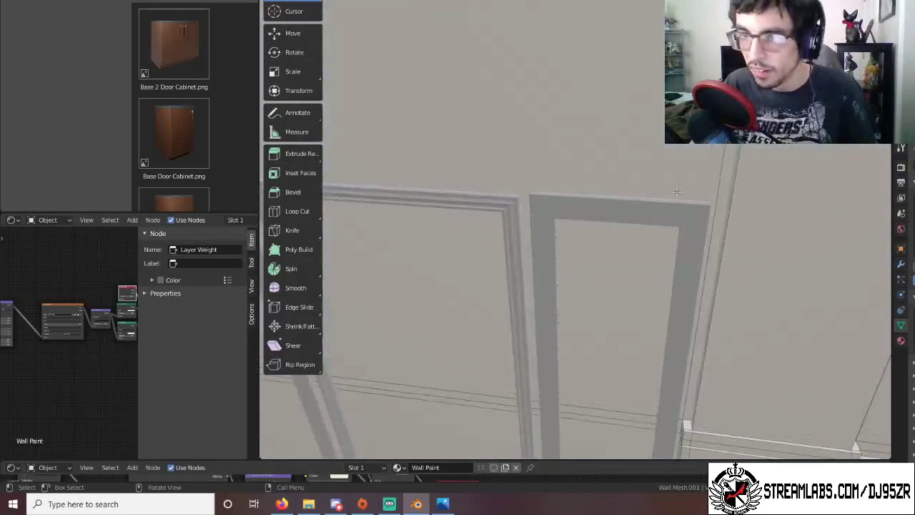
middle_click_drag(783, 207, 667, 201, "shift")
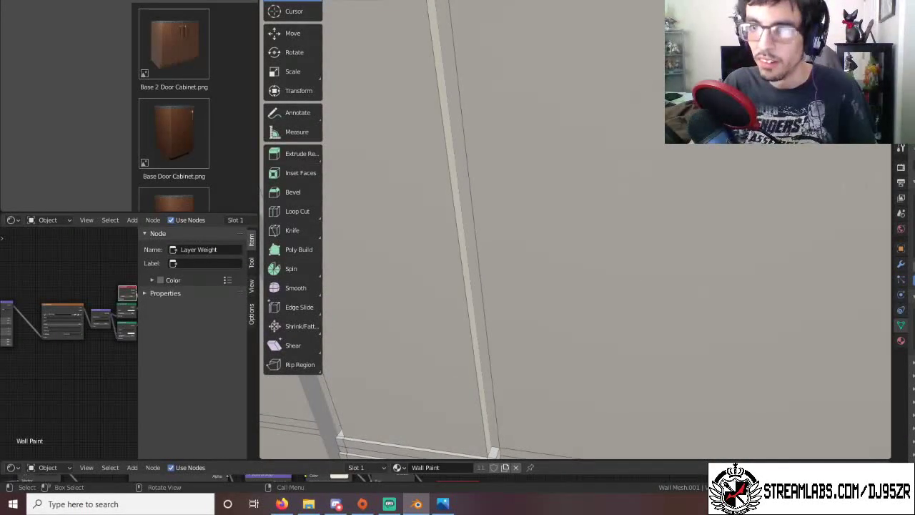
scroll(807, 188, "up", 2)
scroll(807, 188, "down", 2)
middle_click_drag(879, 133, 609, 107, "shift")
middle_click_drag(565, 126, 360, 116, "shift")
middle_click_drag(837, 173, 345, 97, "shift")
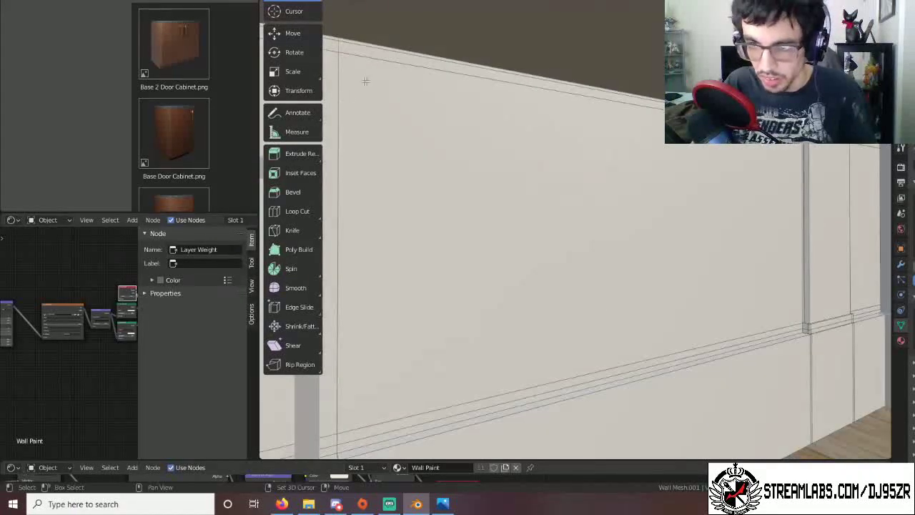
middle_click_drag(739, 157, 621, 163, "shift")
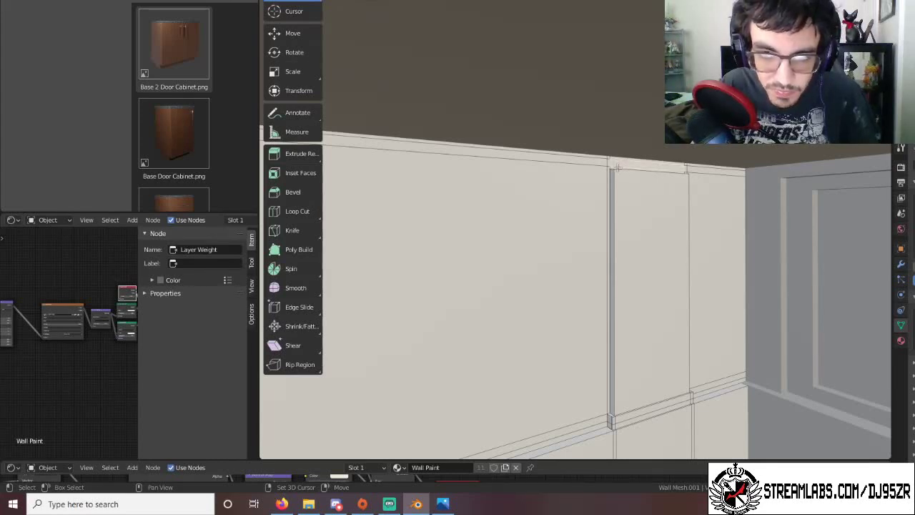
middle_click_drag(705, 220, 439, 214, "shift")
scroll(598, 250, "down", 4)
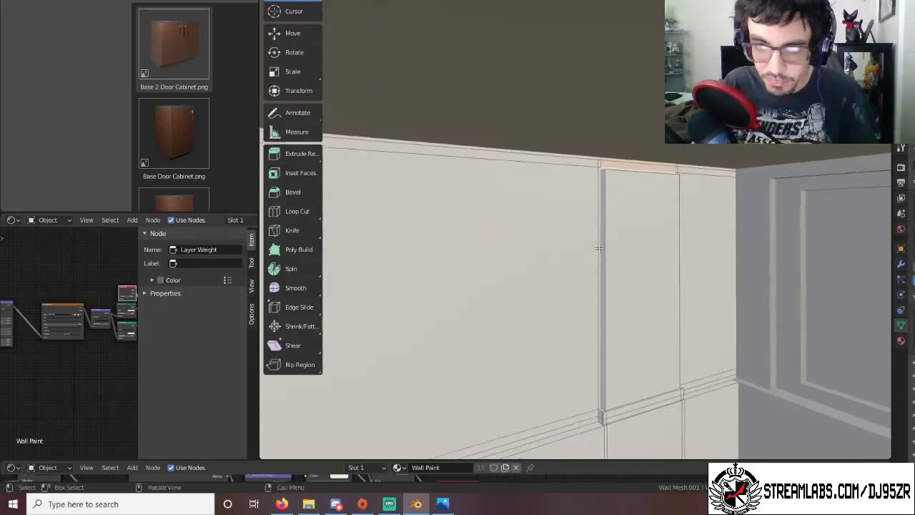
Add the strip face above the column on the wall beyond the grey panelled section to the selection.
middle_click_drag(599, 250, 444, 222, "shift")
middle_click_drag(328, 355, 858, 386)
middle_click_drag(665, 164, 711, 383, "shift")
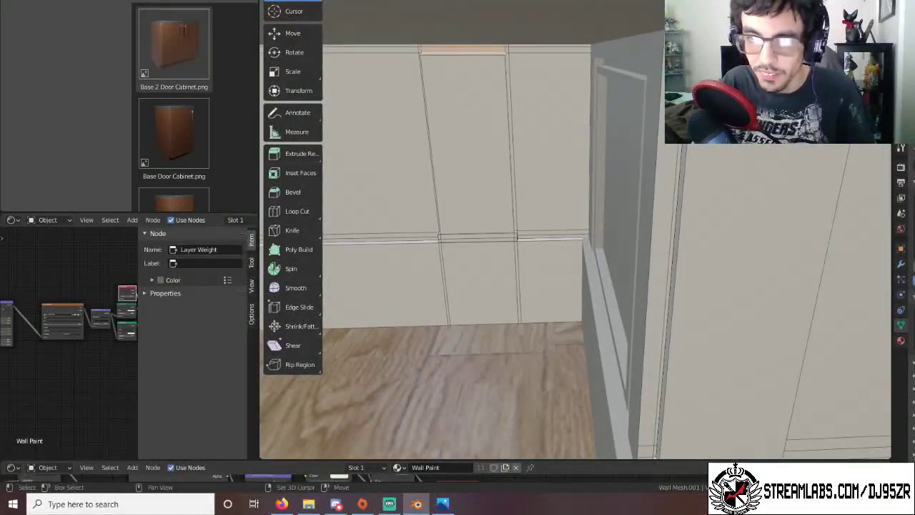
middle_click_drag(493, 164, 558, 145)
scroll(567, 126, "up", 1)
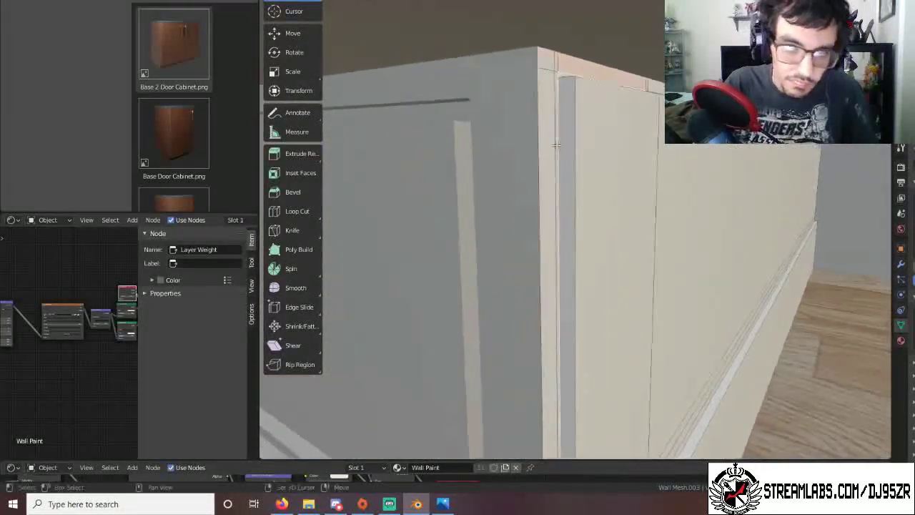
scroll(572, 137, "up", 4)
scroll(569, 129, "down", 1)
scroll(569, 128, "down", 6)
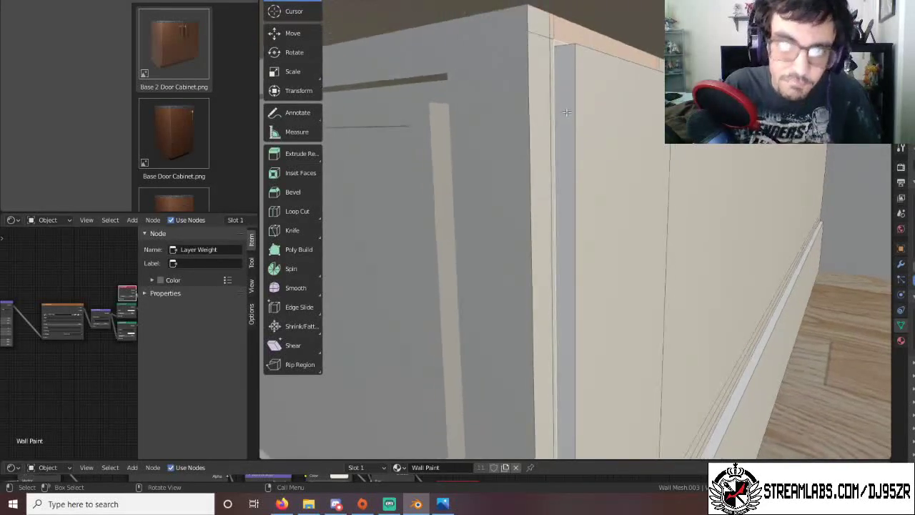
Add a horizontal loop cut on the wall beyond the panelled section, level with the column top, at factor -0.984.
middle_click_drag(568, 128, 884, 132, "shift")
middle_click_drag(313, 65, 307, 75, "shift")
middle_click_drag(379, 76, 637, 119)
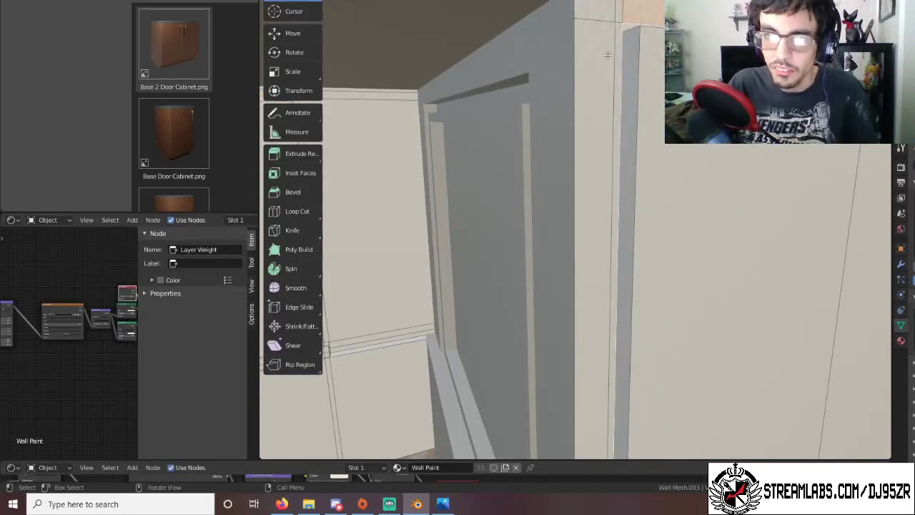
left_click(293, 210)
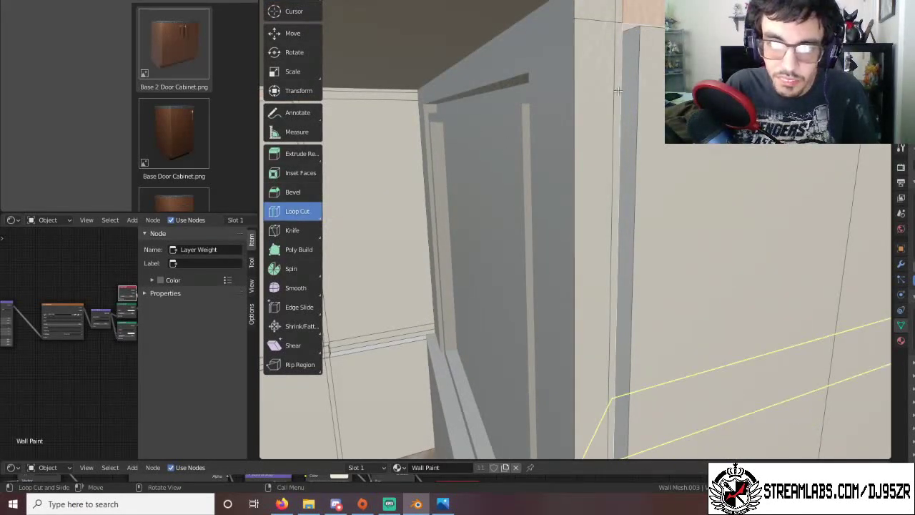
left_click(631, 223)
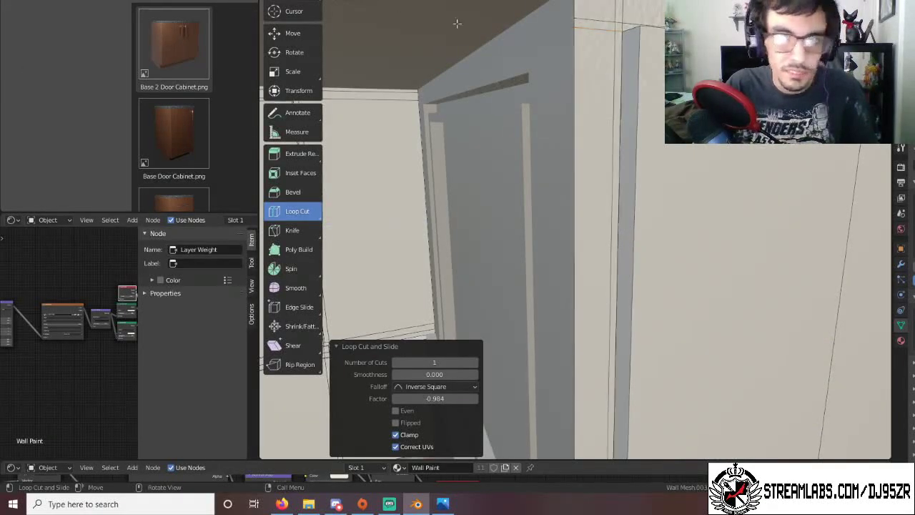
Select the narrow wall face between the two upper cuts, directly above the column.
key("w")
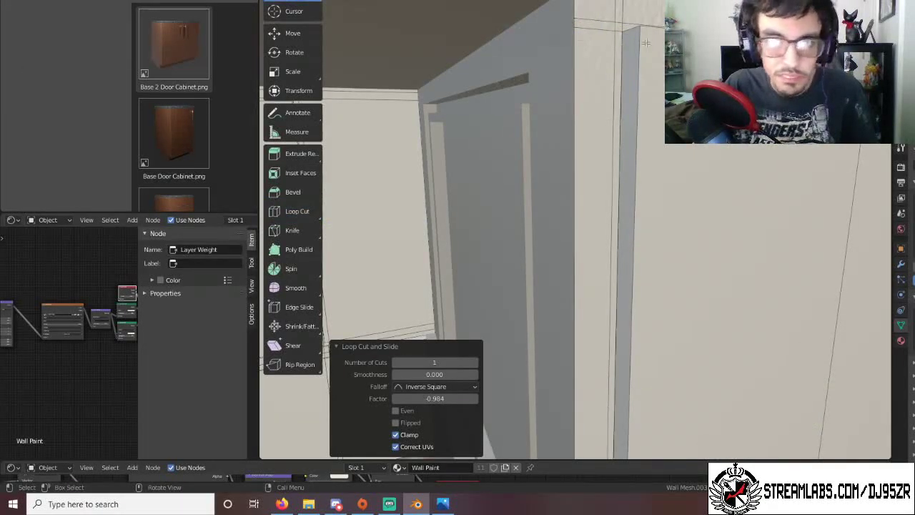
left_click(624, 27)
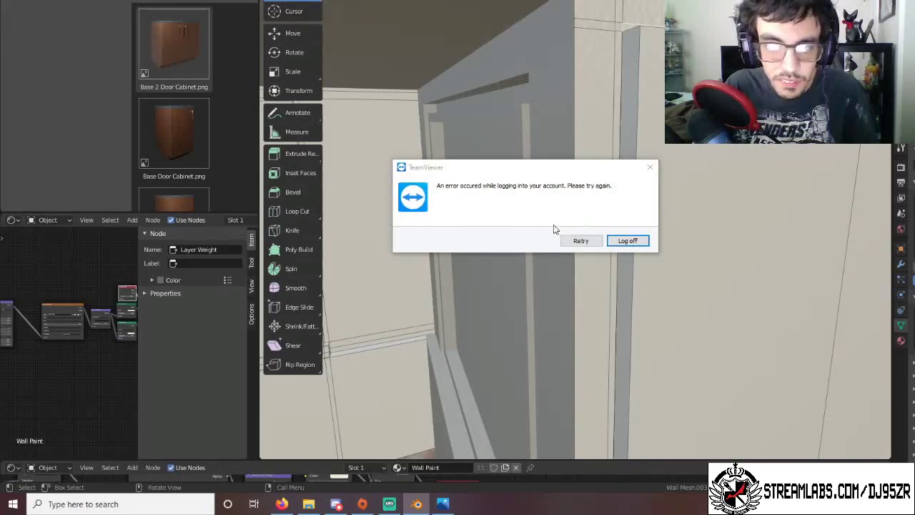
Dismiss the TeamViewer login error by logging off.
left_click(627, 240)
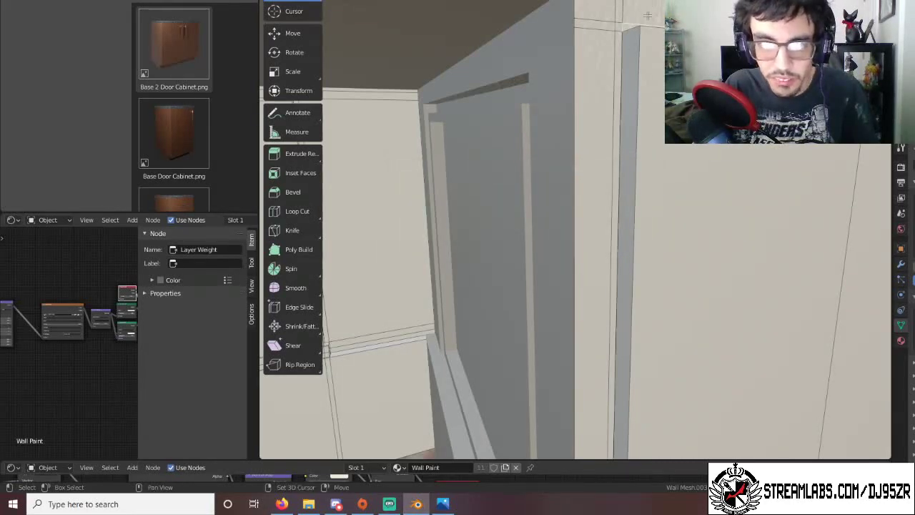
Examine the wall meshes around the openings, especially the upper corners and the edge loops below the ceiling.
middle_click_drag(440, 126, 549, 122)
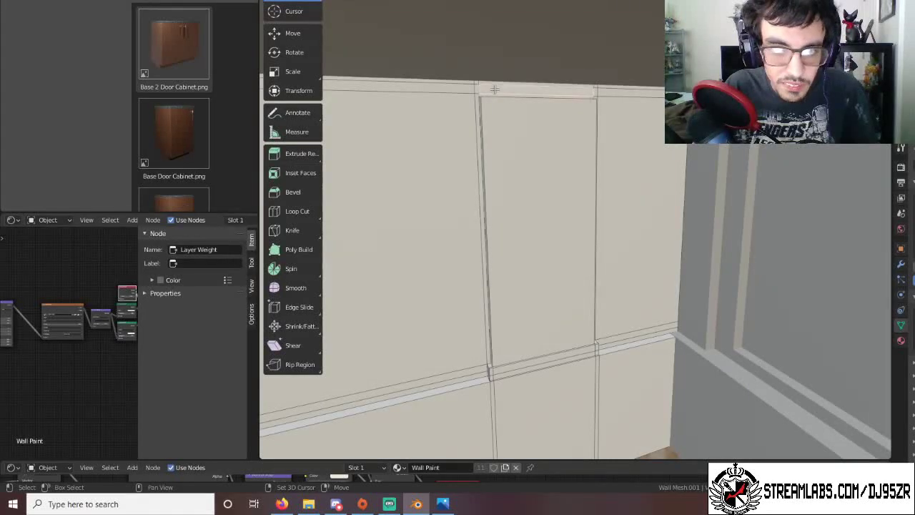
middle_click_drag(474, 177, 330, 168, "shift")
scroll(426, 166, "down", 2)
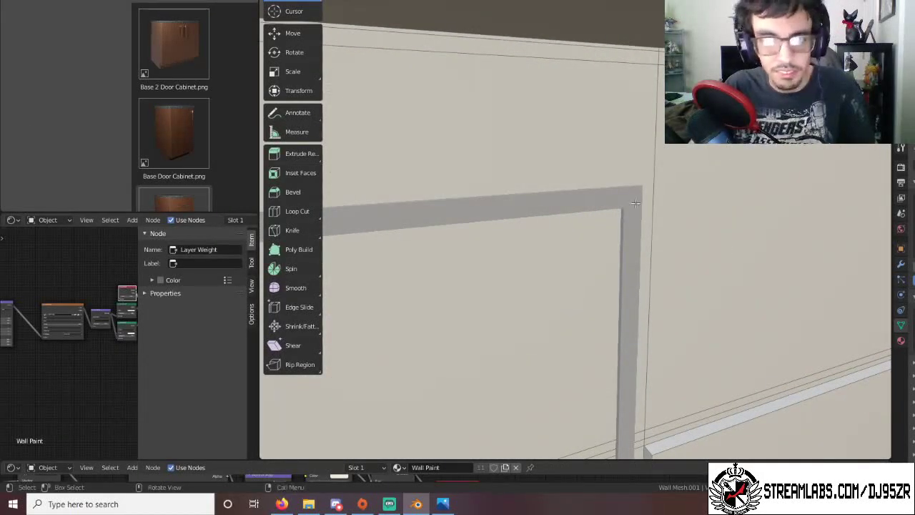
scroll(635, 203, "down", 3)
middle_click_drag(564, 190, 544, 176, "shift")
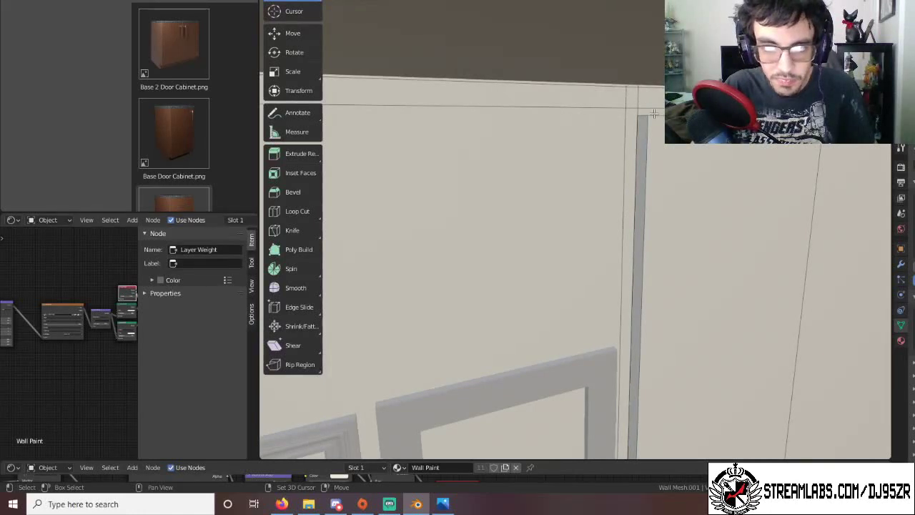
scroll(656, 153, "down", 2)
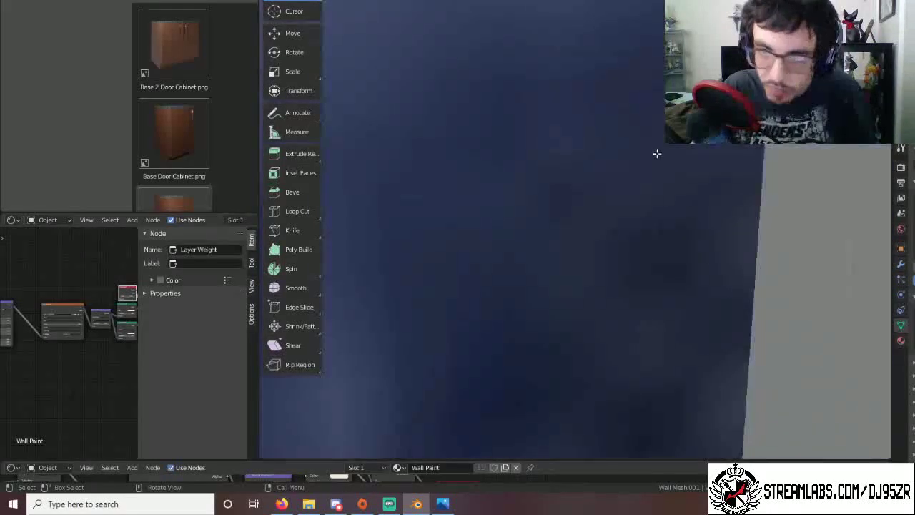
middle_click_drag(649, 138, 686, 129)
scroll(648, 112, "up", 3)
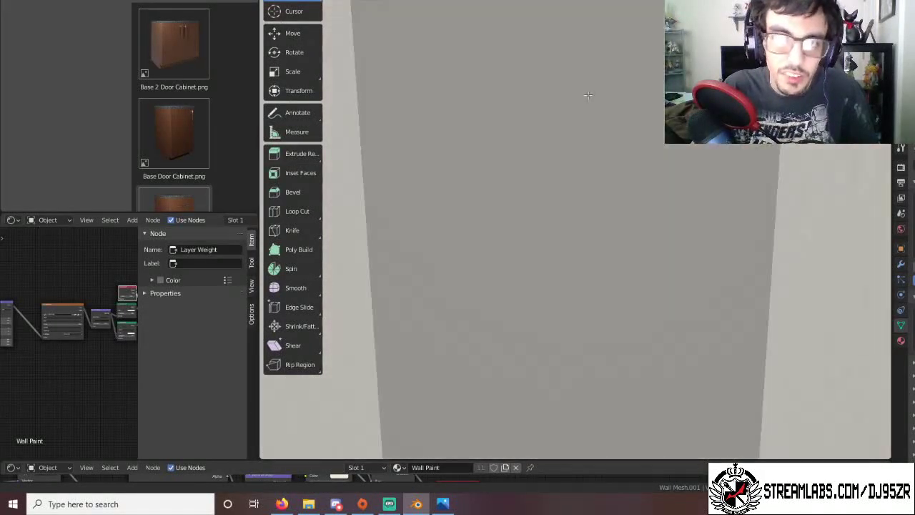
middle_click_drag(587, 95, 615, 107)
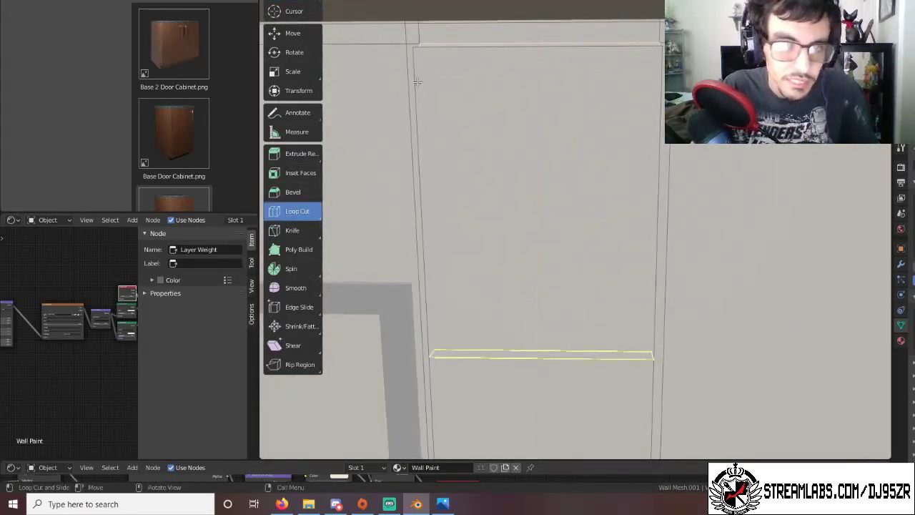
left_click(417, 22)
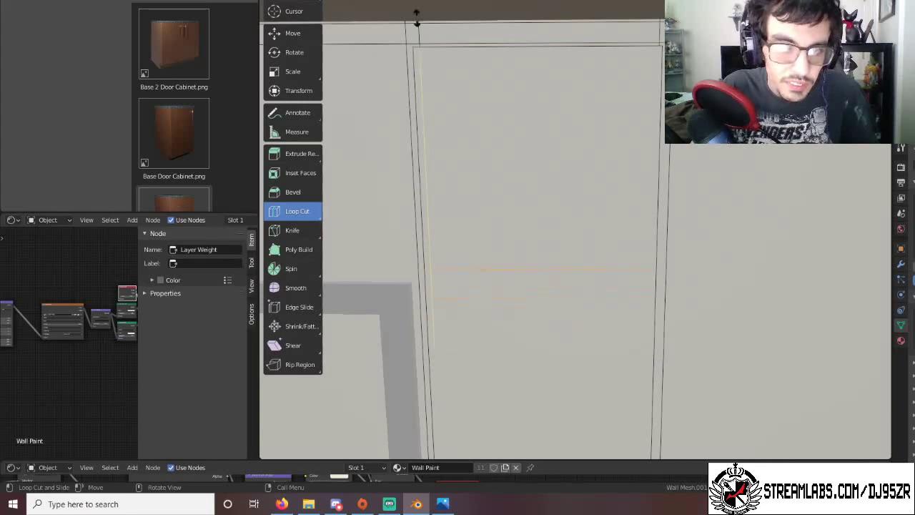
left_click(382, 308)
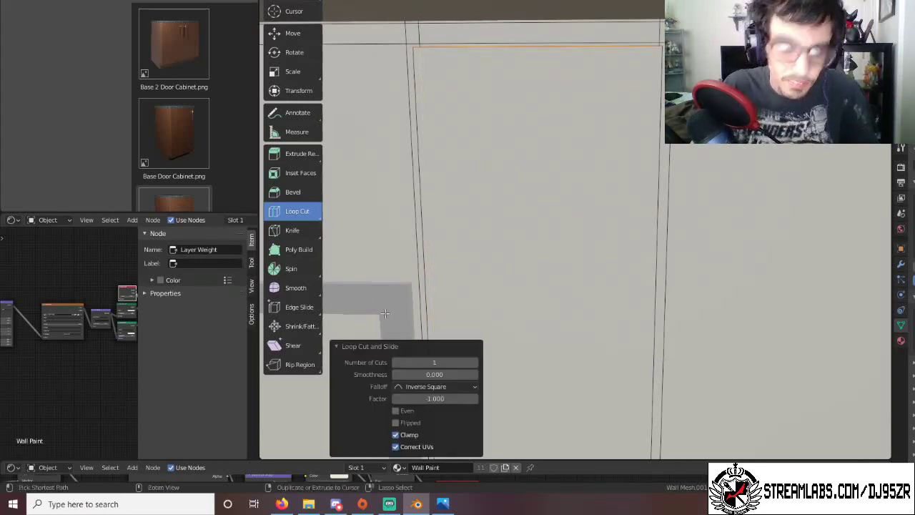
key("ctrl+z")
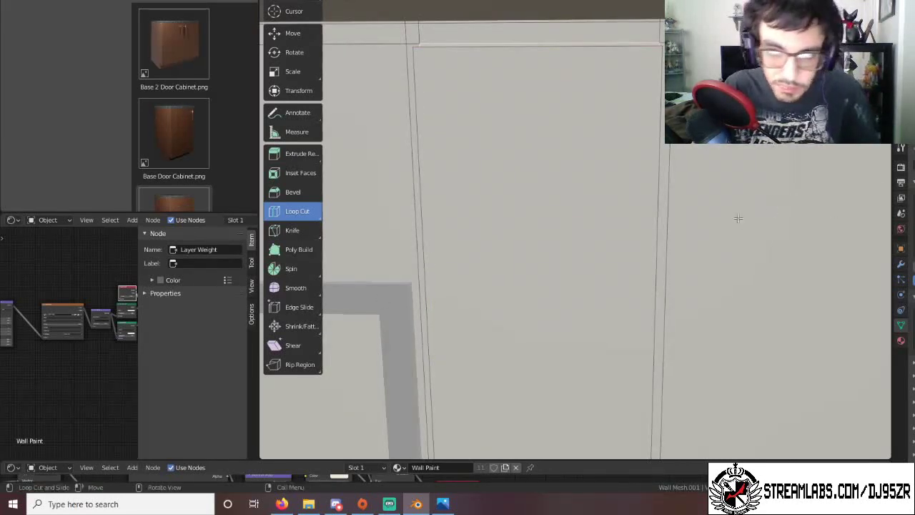
Add a single loop cut along the wall just above the opening, slid to a factor of -0.990.
left_click(403, 179)
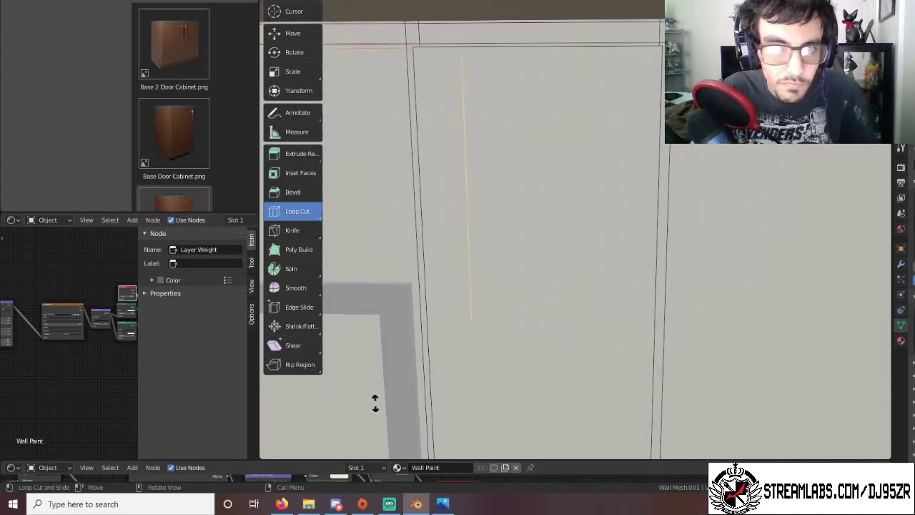
left_click(371, 403)
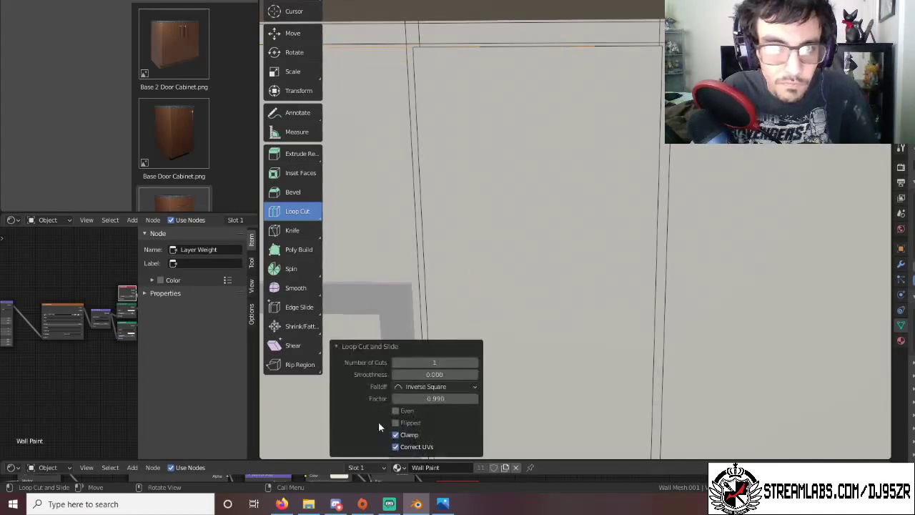
Select the header face and the thin strip faces above the wall openings, working along the wall below the ceiling.
scroll(482, 154, "down", 2)
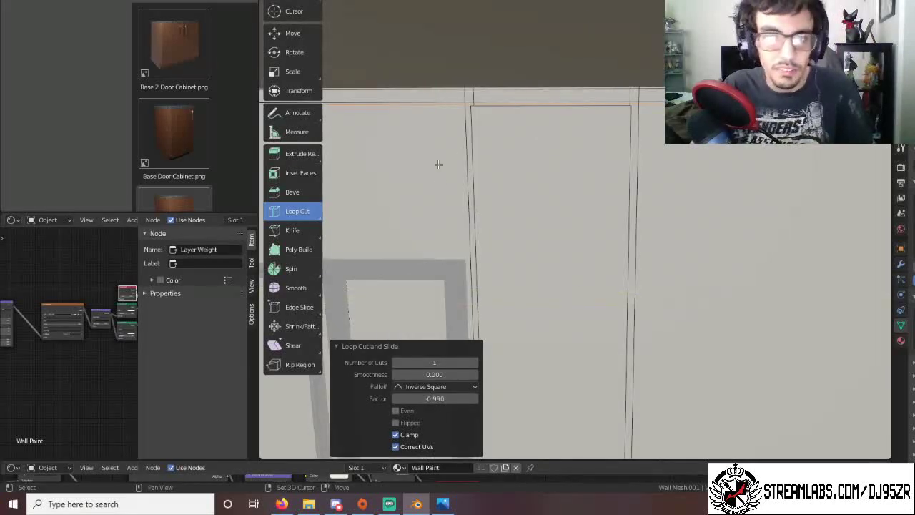
middle_click_drag(441, 182, 840, 207, "shift")
scroll(840, 206, "up", 5)
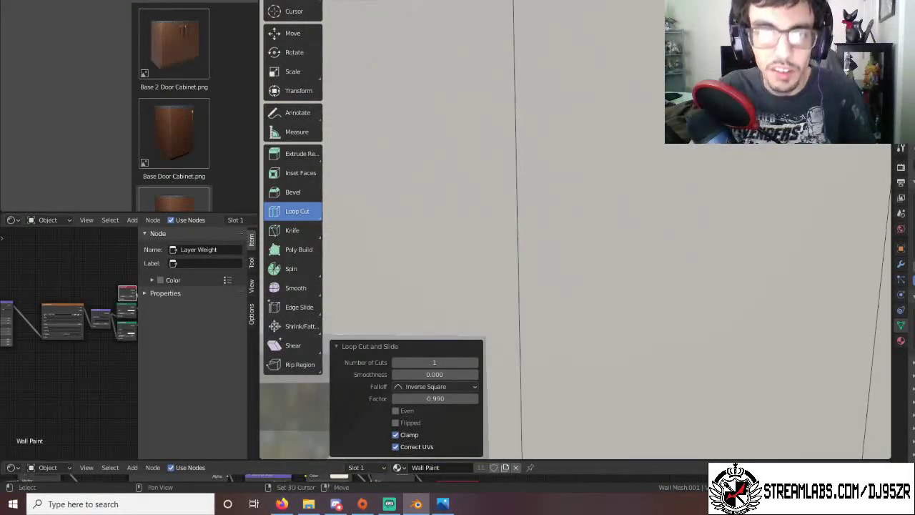
middle_click_drag(572, 214, 530, 330, "shift")
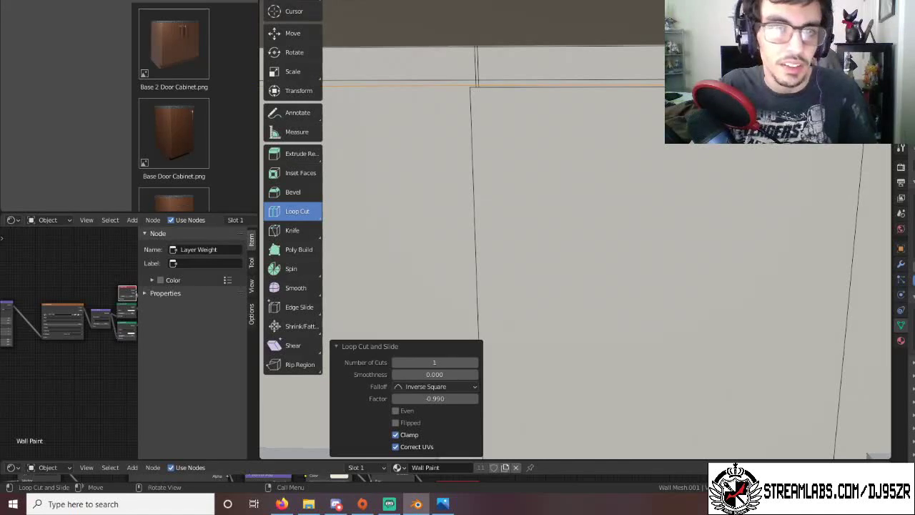
key("w")
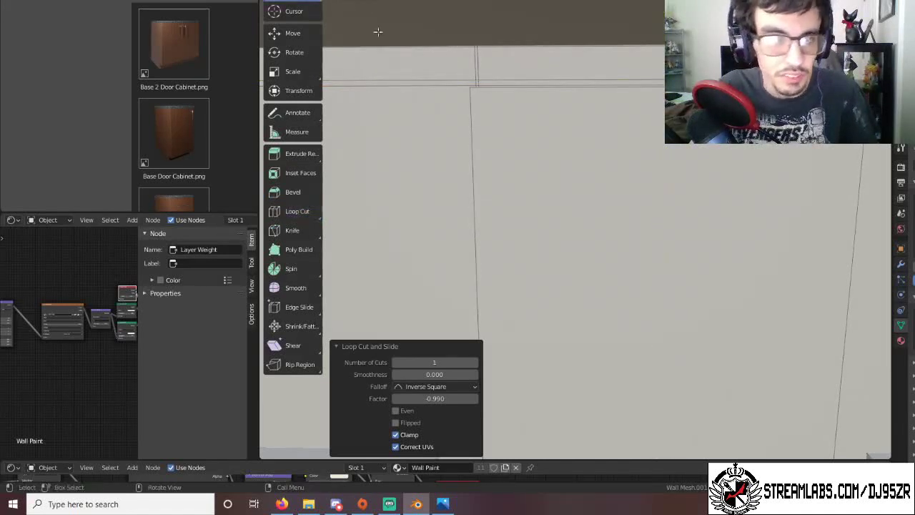
left_click(507, 82)
left_click(511, 72, "shift")
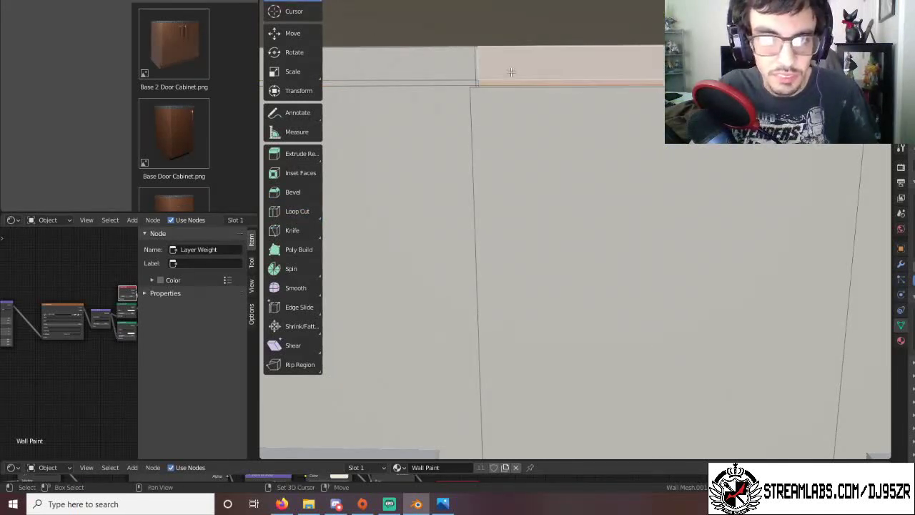
middle_click_drag(837, 141, 279, 125, "shift")
middle_click_drag(836, 124, 565, 123, "shift")
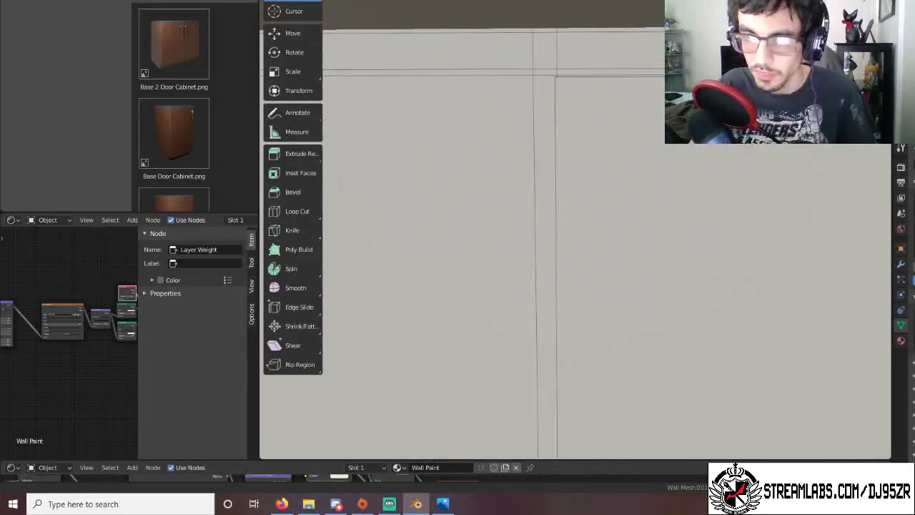
left_click(589, 70, "shift")
middle_click_drag(592, 63, 306, 128)
middle_click_drag(836, 127, 282, 123, "shift")
middle_click_drag(433, 119, 336, 142)
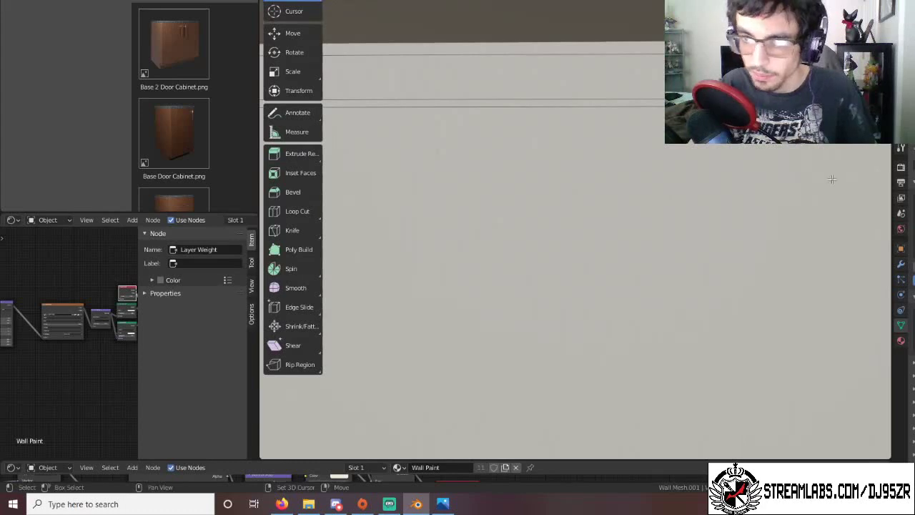
middle_click_drag(857, 208, 368, 205, "shift")
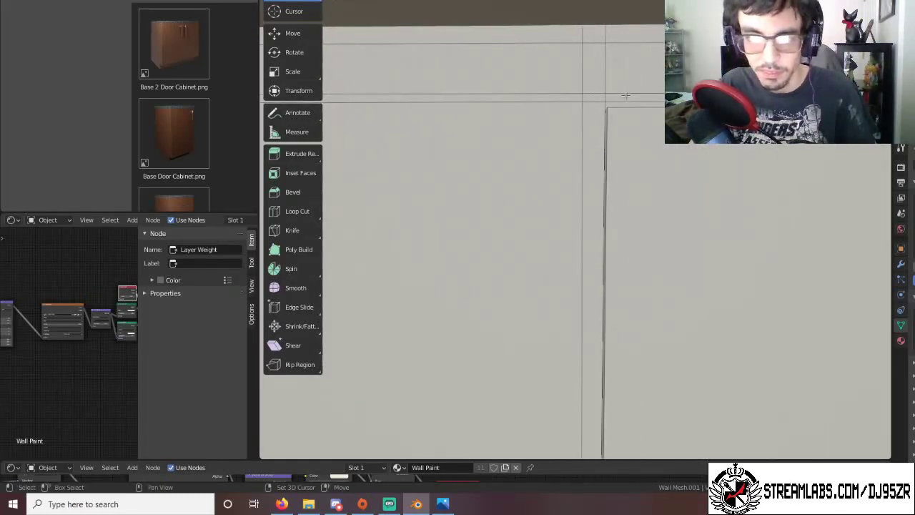
middle_click_drag(633, 85, 489, 143)
Examine the wall ends and adjoining walls for the edge loops and strips above the remaining openings.
scroll(626, 117, "down", 4)
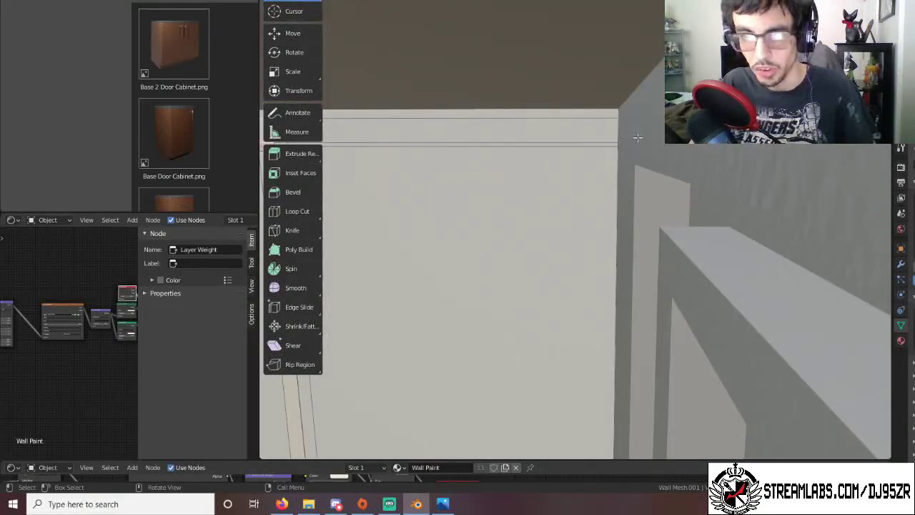
scroll(623, 210, "down", 1)
scroll(633, 213, "up", 1)
middle_click_drag(633, 214, 609, 201, "shift")
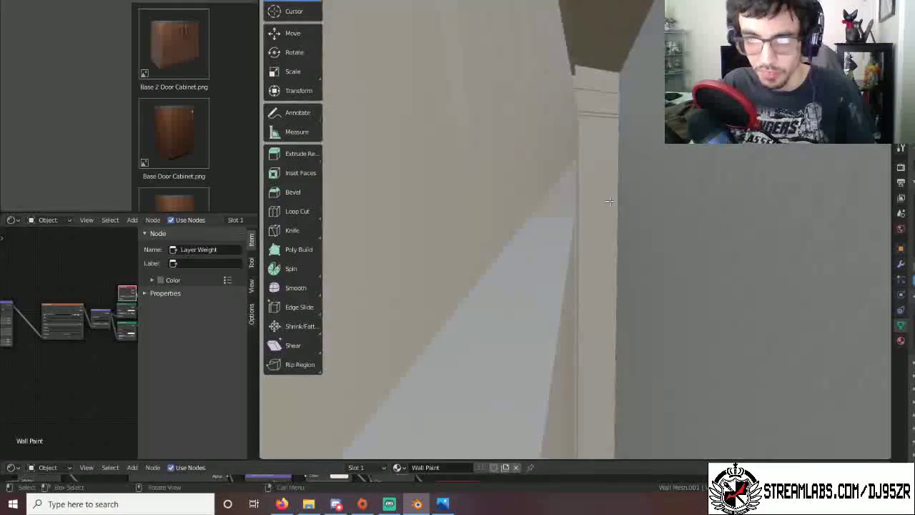
scroll(610, 201, "down", 2)
scroll(653, 239, "up", 1)
scroll(653, 239, "down", 1)
middle_click_drag(657, 243, 667, 258, "shift")
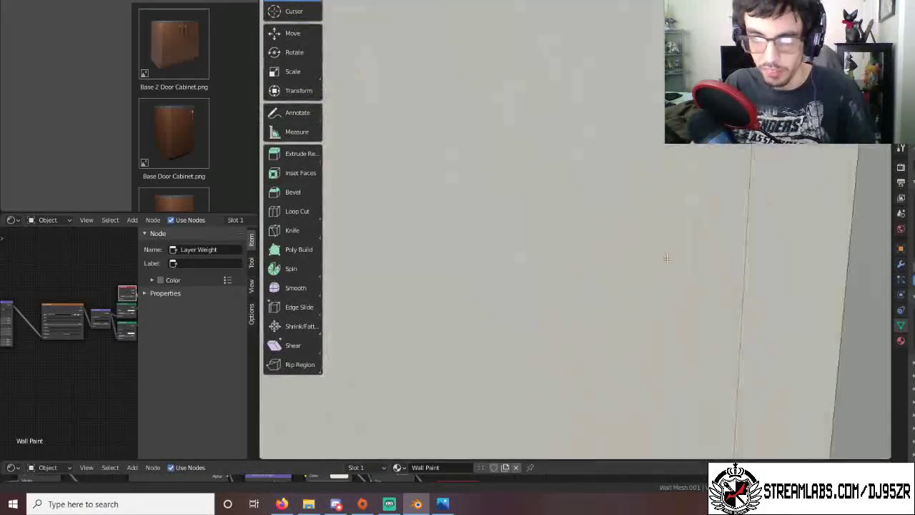
scroll(672, 264, "down", 3)
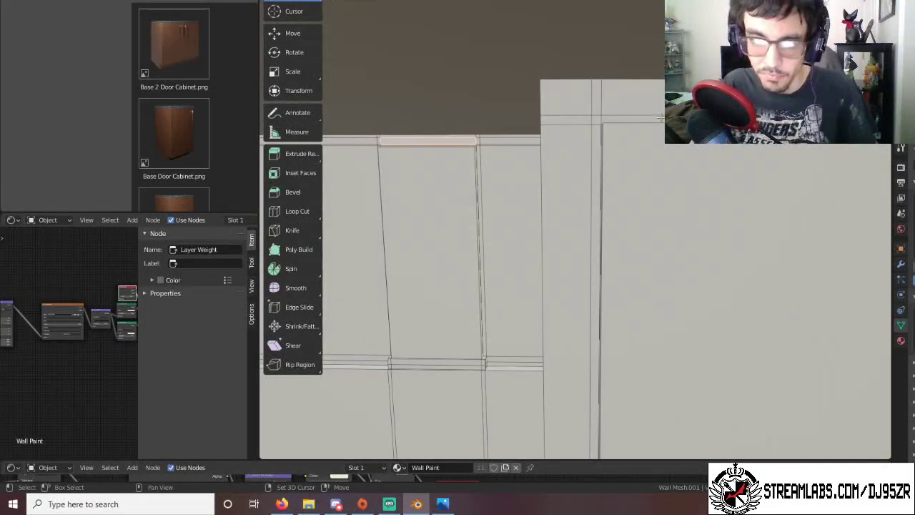
middle_click_drag(614, 196, 744, 254)
scroll(708, 193, "up", 2)
scroll(574, 190, "up", 6)
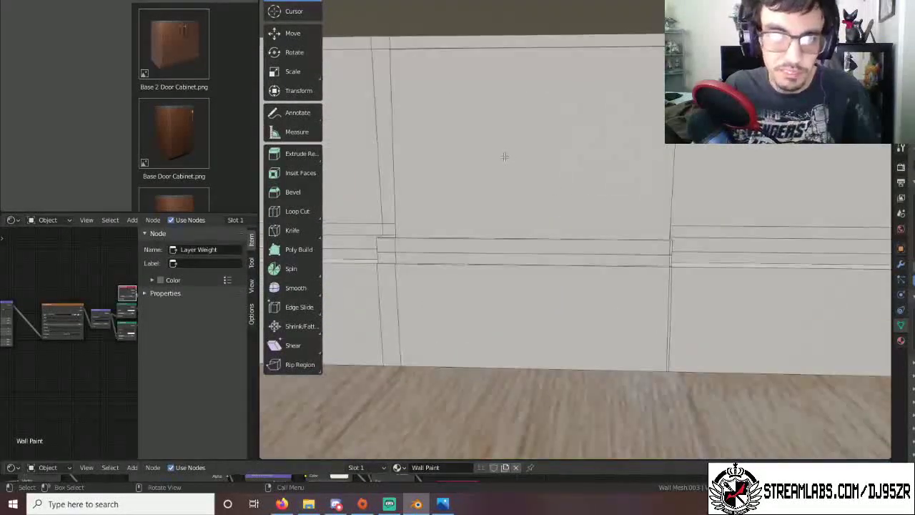
Select the thin strip face along the top of the next wall's opening together with the header face above it.
middle_click_drag(504, 149, 496, 170, "shift")
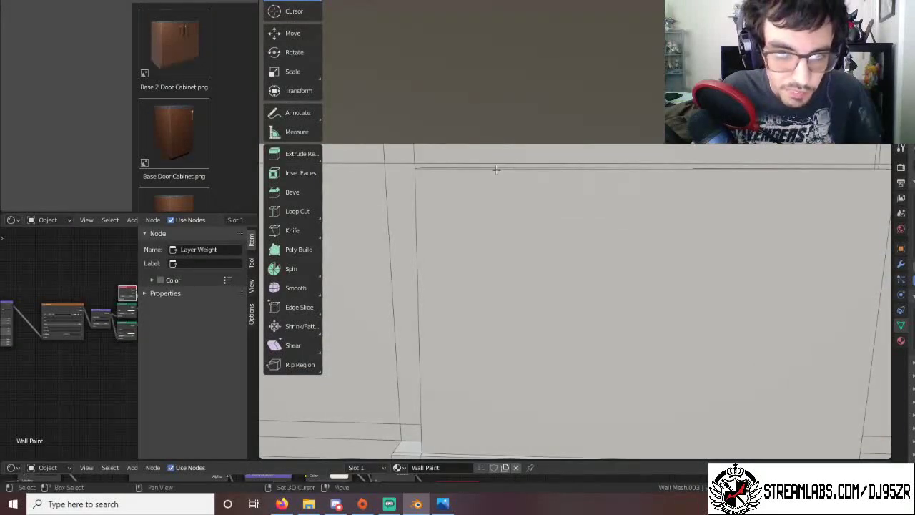
left_click(487, 165)
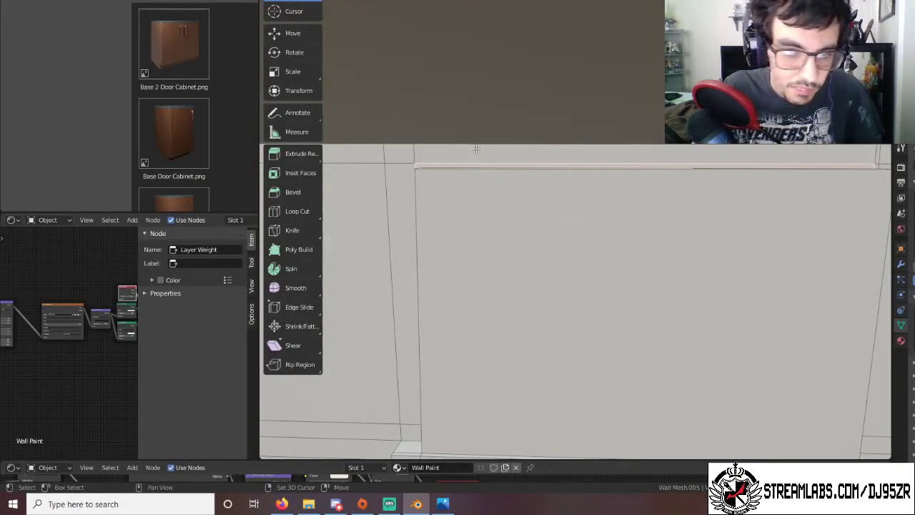
middle_click_drag(476, 147, 555, 157)
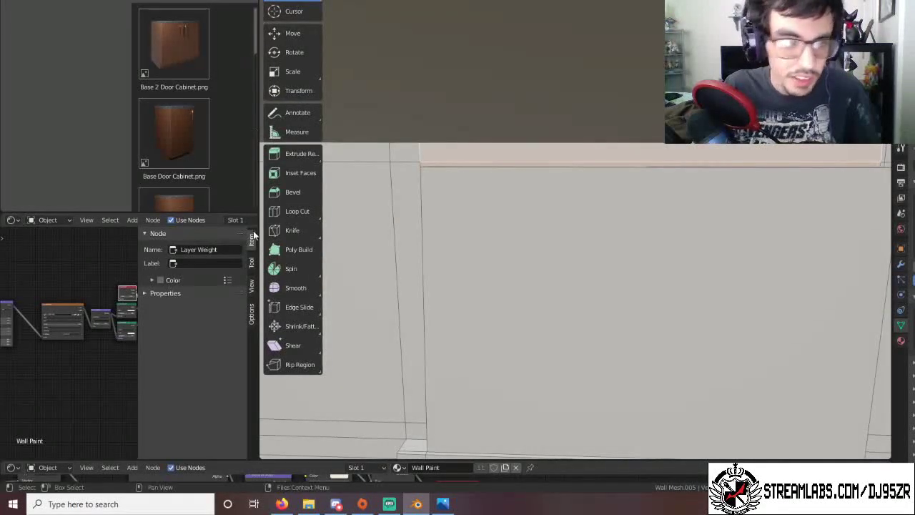
left_click(296, 208)
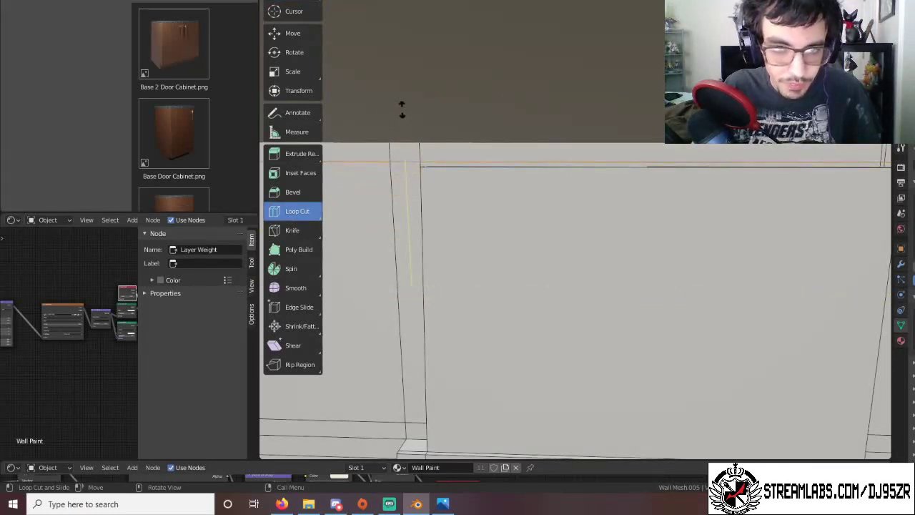
left_click_drag(402, 110, 402, 112)
key("ctrl+z")
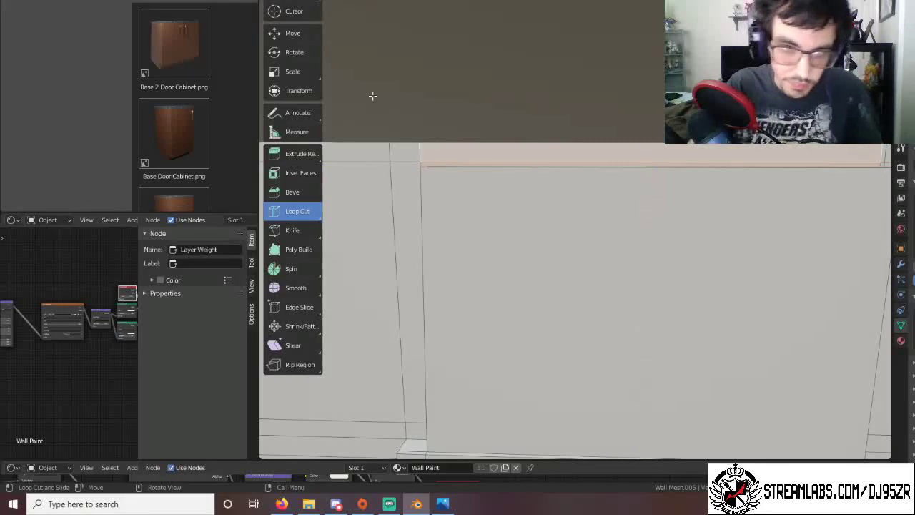
Add a single loop cut through the header strip above the opening, slid to a factor of 0.324.
left_click(429, 151)
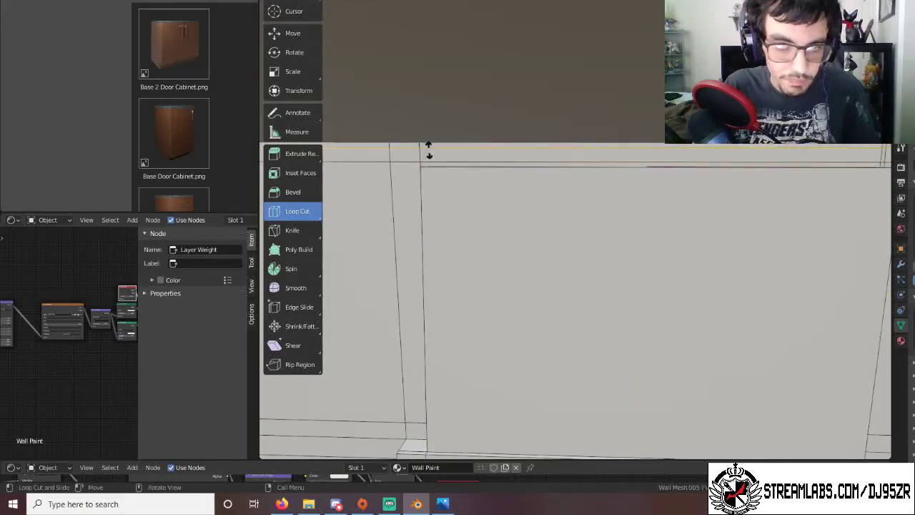
left_click(430, 146)
Select the header face above the opening together with the strip face running along its edge.
scroll(357, 66, "down", 1)
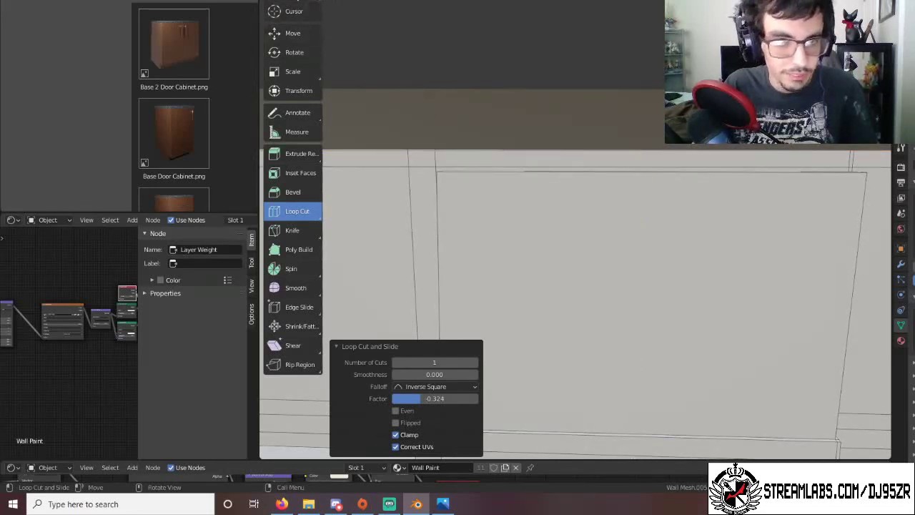
key("w")
left_click(465, 158)
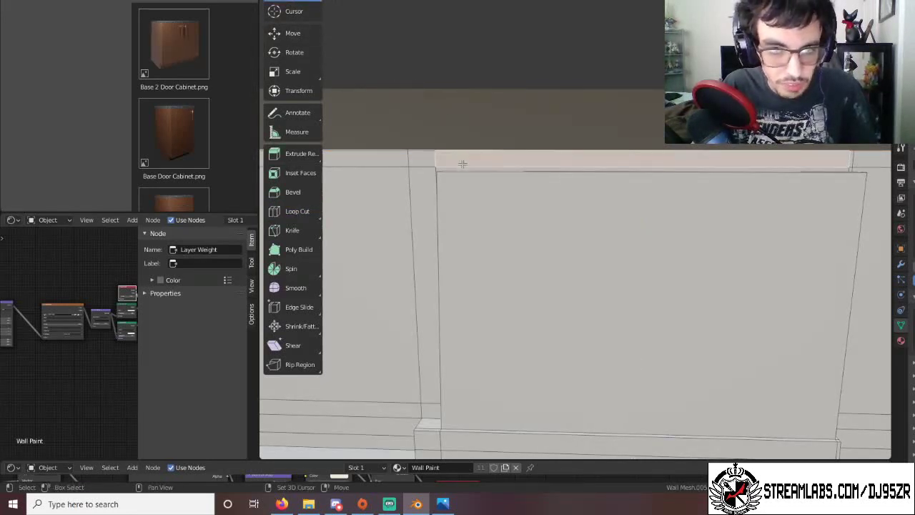
middle_click_drag(515, 198, 573, 239)
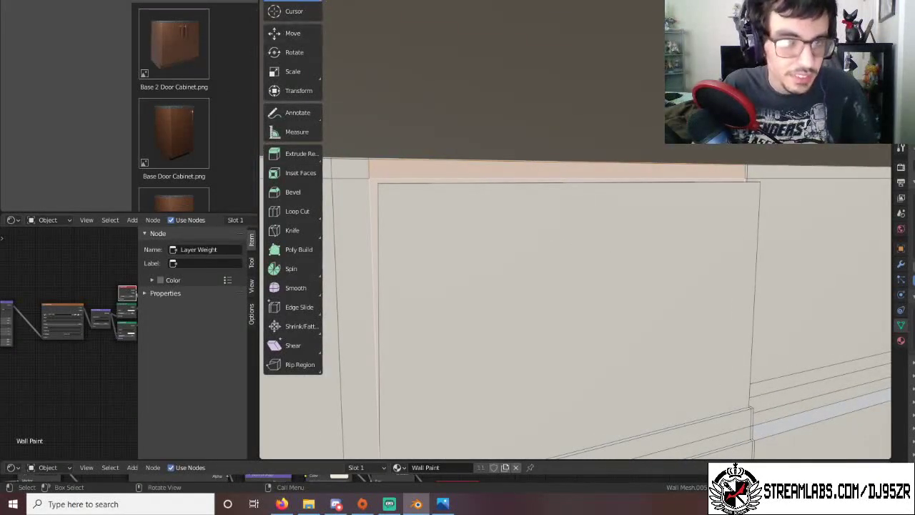
Add a single loop cut across the wall just below the header, slid to a factor of -0.970.
left_click(296, 209)
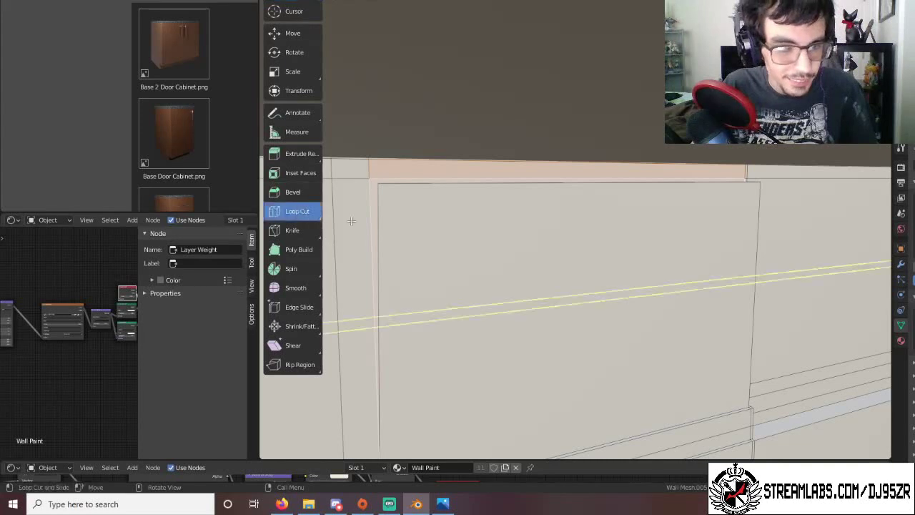
left_click(371, 185)
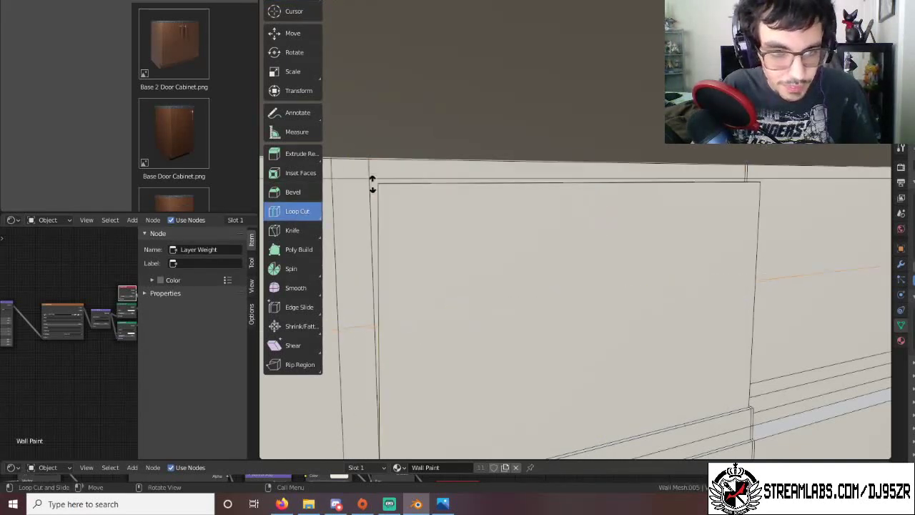
left_click(337, 48)
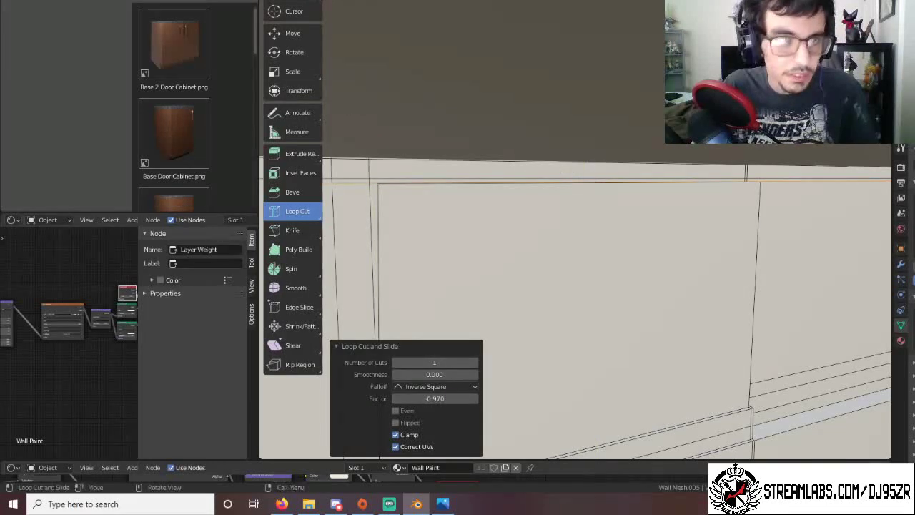
Select the header face above the opening and the thin strip face directly beneath it.
left_click(290, 2)
left_click(372, 6)
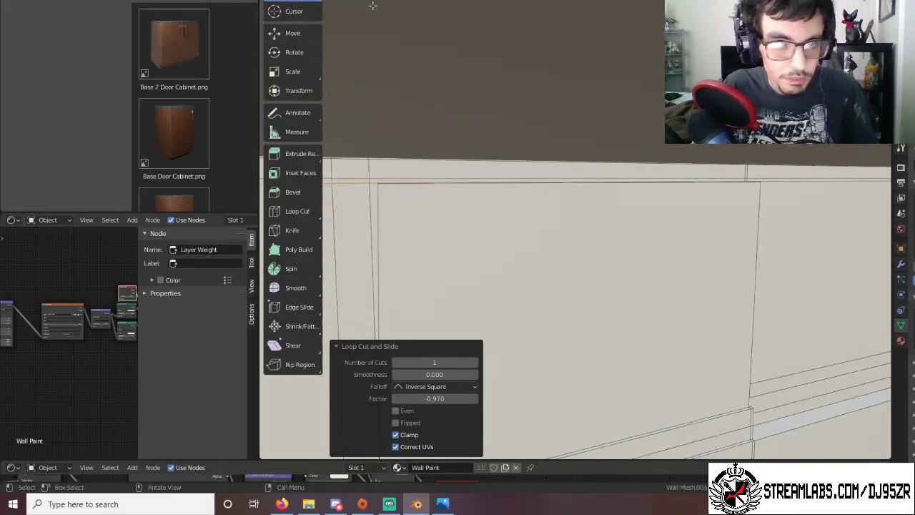
left_click(429, 177)
left_click(431, 182, "shift")
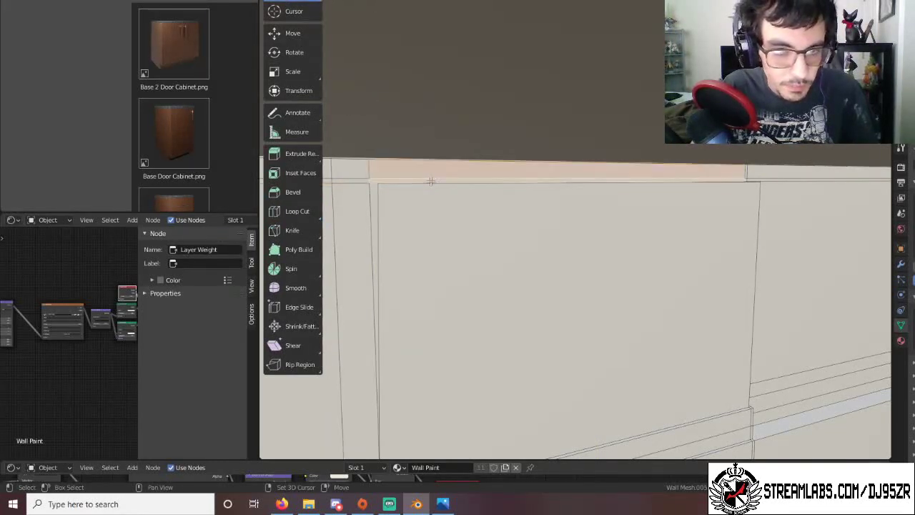
Select the header face and its thin lower strip on the wall section past the framed panels.
middle_click_drag(719, 271, 840, 313)
scroll(435, 225, "up", 1)
middle_click_drag(836, 253, 591, 138)
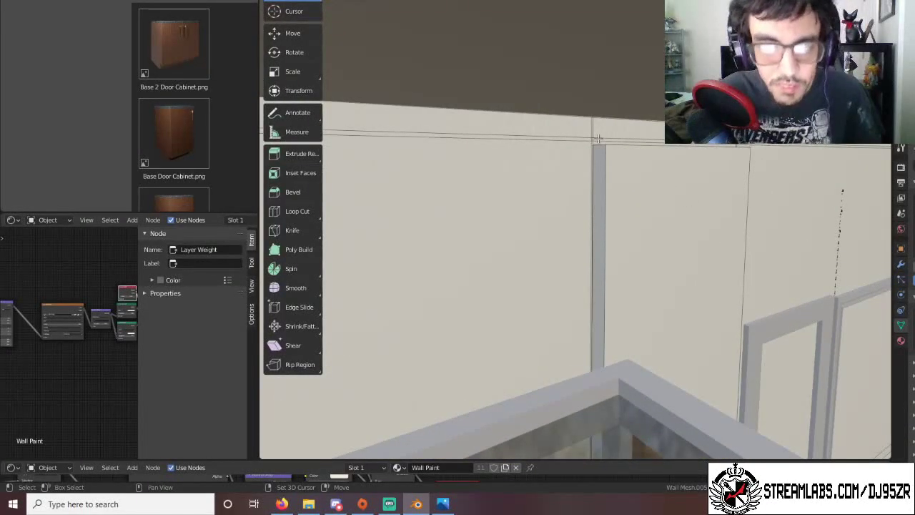
scroll(754, 162, "up", 6)
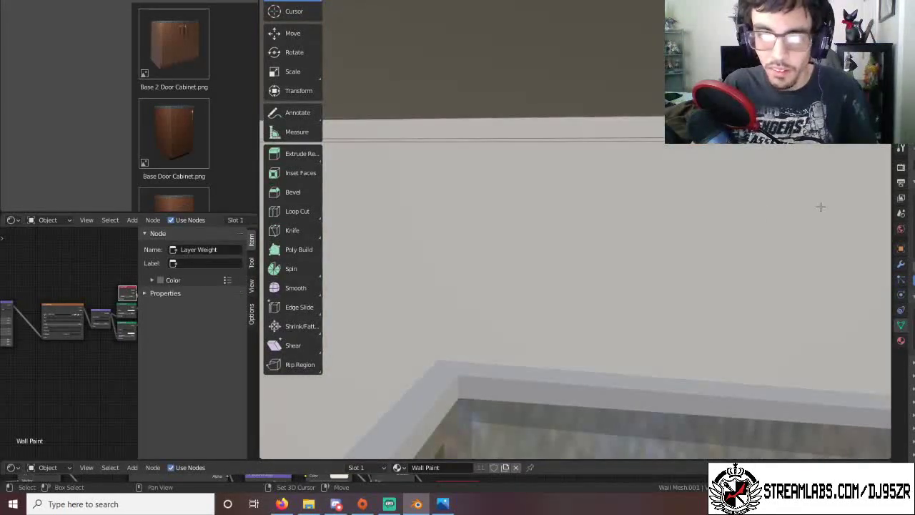
middle_click_drag(820, 206, 271, 207, "shift")
middle_click_drag(784, 160, 207, 152, "shift")
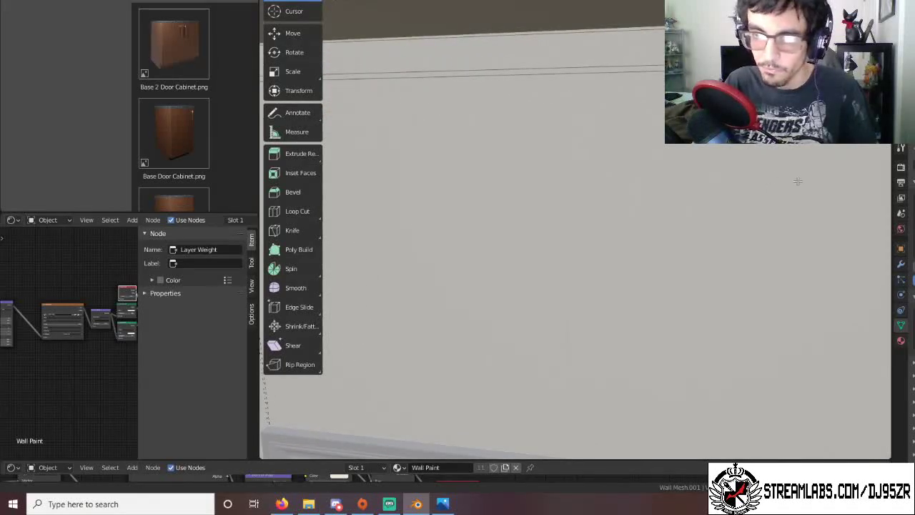
middle_click_drag(798, 181, 319, 68, "shift")
scroll(774, 165, "down", 2)
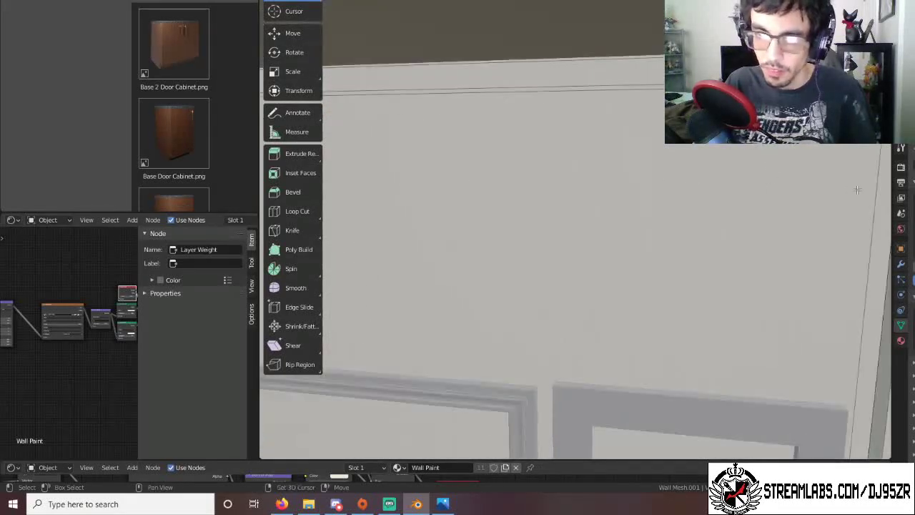
middle_click_drag(857, 189, 634, 162)
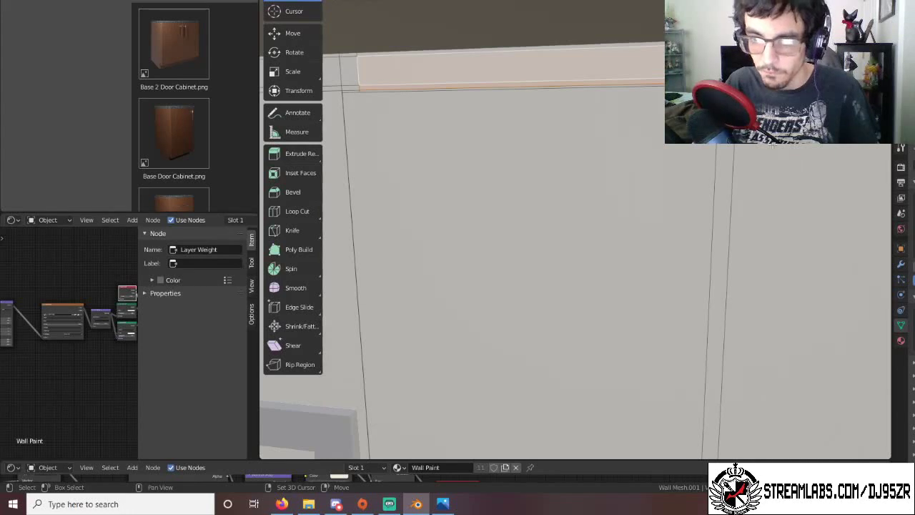
Select the header face and thin strip above the next opening farther along the same wall.
middle_click_drag(715, 164, 293, 135, "shift")
scroll(576, 229, "down", 3)
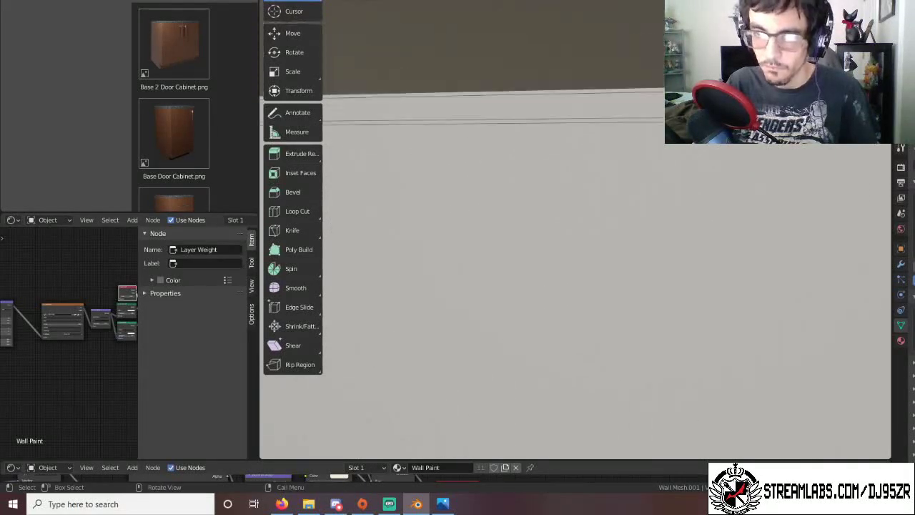
mouse_move(572, 186)
middle_mouse_down()
mouse_move(679, 153)
mouse_move(615, 184)
mouse_move(561, 177)
middle_mouse_up()
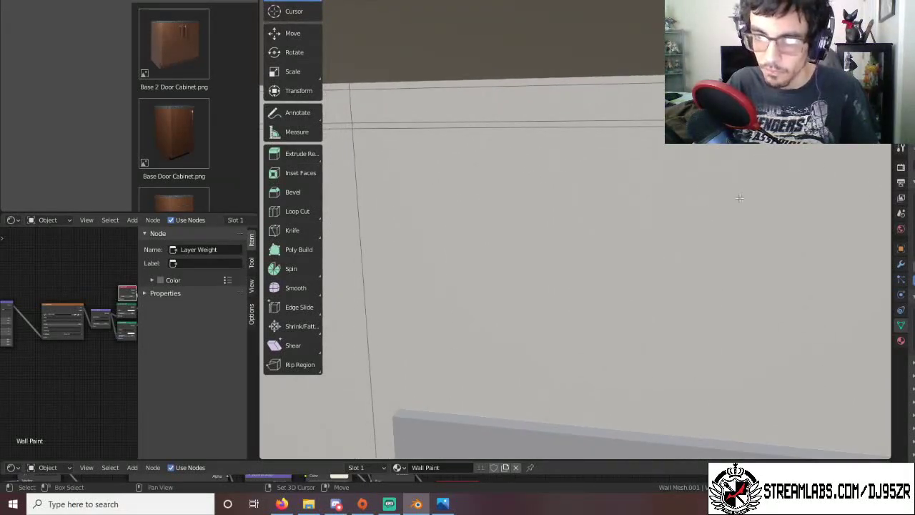
middle_click_drag(812, 167, 343, 186)
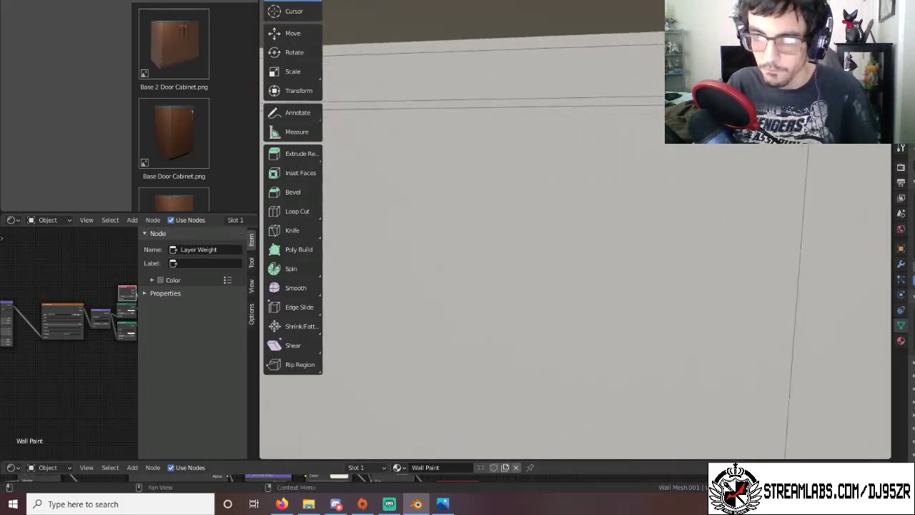
middle_click_drag(744, 177, 805, 178)
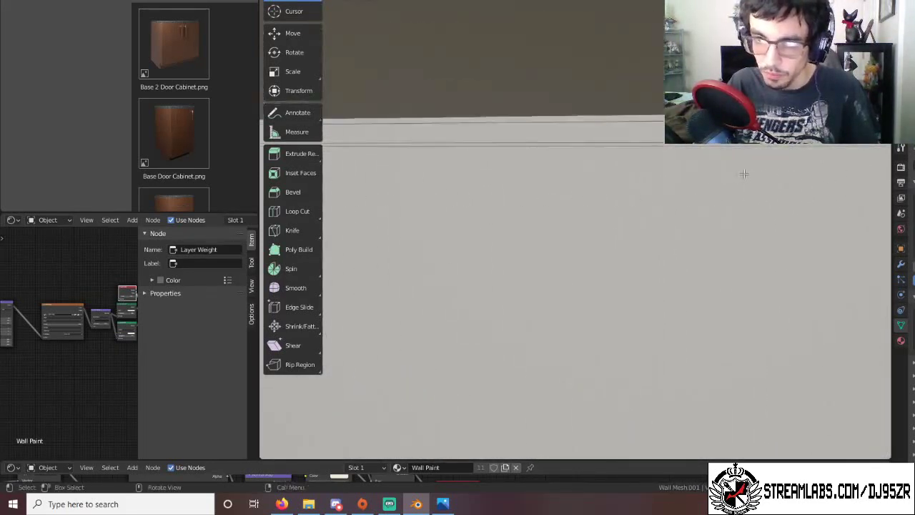
middle_click_drag(795, 223, 607, 181)
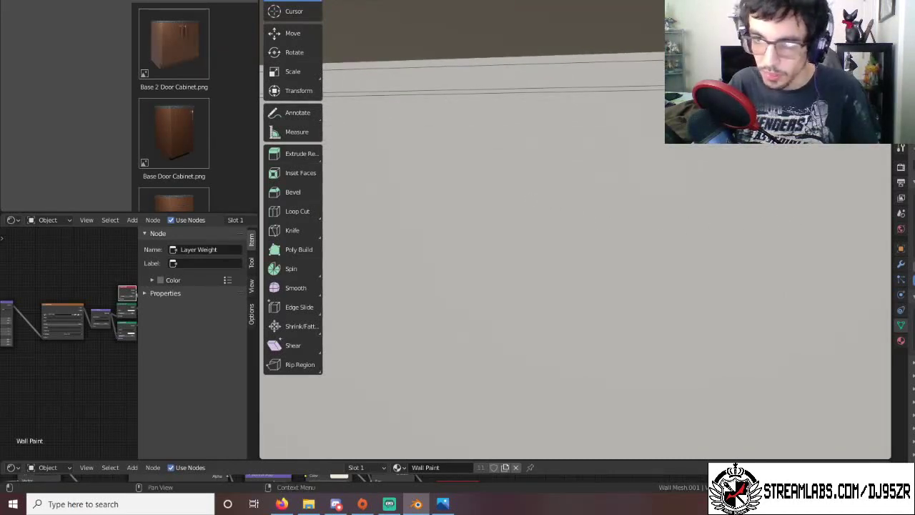
scroll(825, 217, "down", 4)
middle_click_drag(825, 225, 601, 218, "shift")
scroll(550, 162, "up", 2)
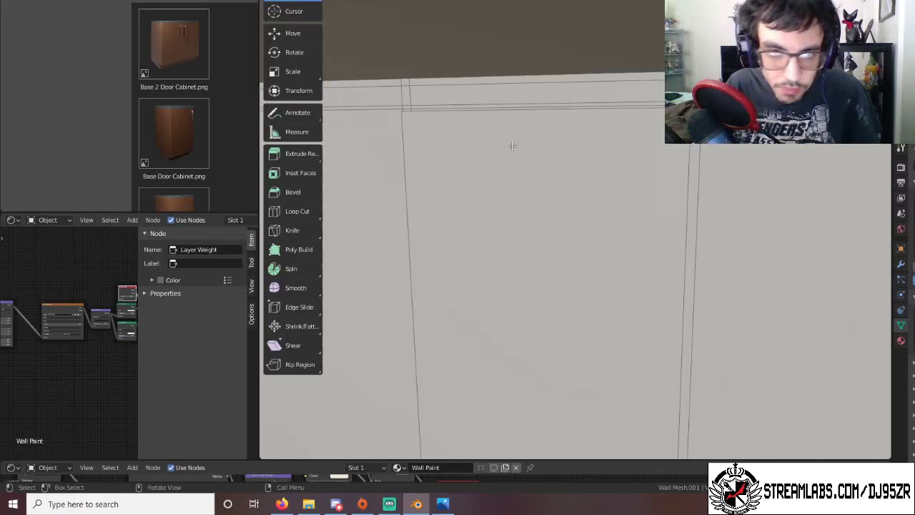
left_click(477, 96)
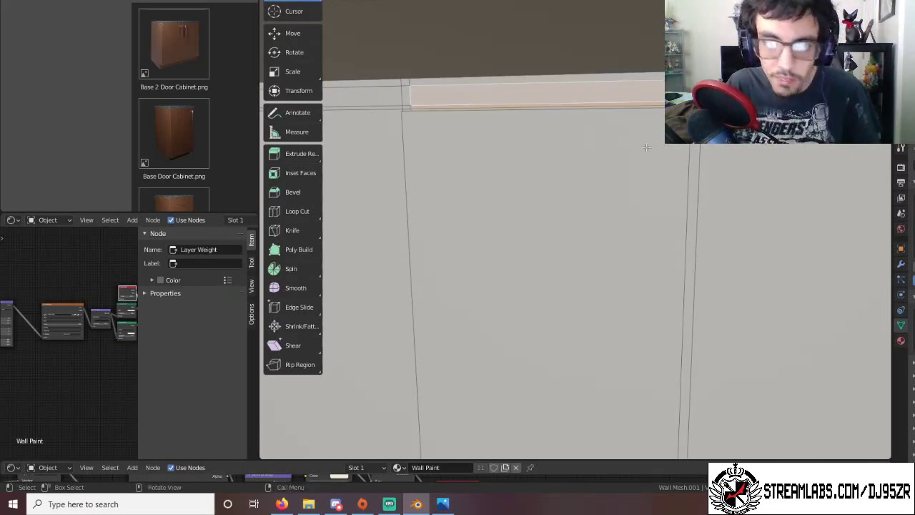
Select the thin strip faces along the tops of the two adjoining walls where their heights step.
middle_click_drag(646, 147, 676, 191)
scroll(676, 191, "up", 4)
scroll(682, 157, "down", 3)
middle_click_drag(687, 145, 679, 185, "shift")
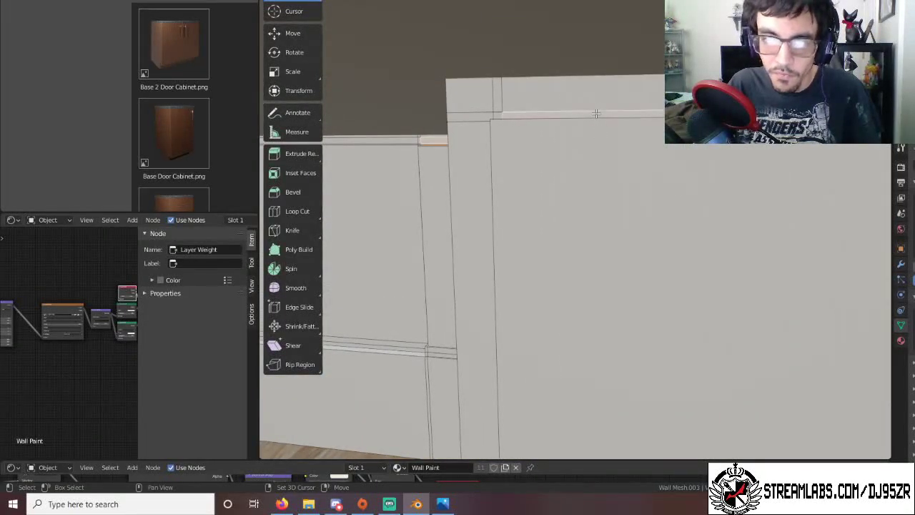
Extrude the selected header and strip faces 0.010913 m along their normals.
left_click(302, 161)
middle_click_drag(473, 229, 519, 229, "shift")
middle_click_drag(627, 226, 610, 240)
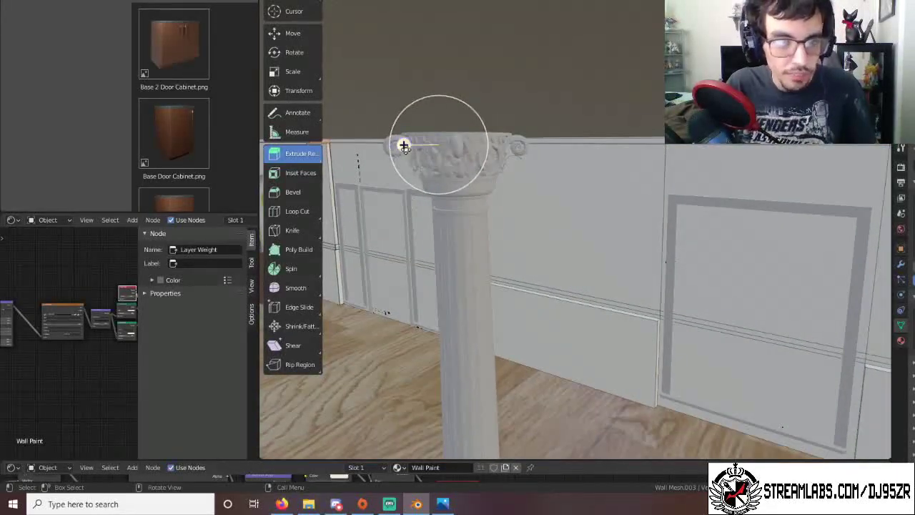
middle_click_drag(570, 207, 786, 197)
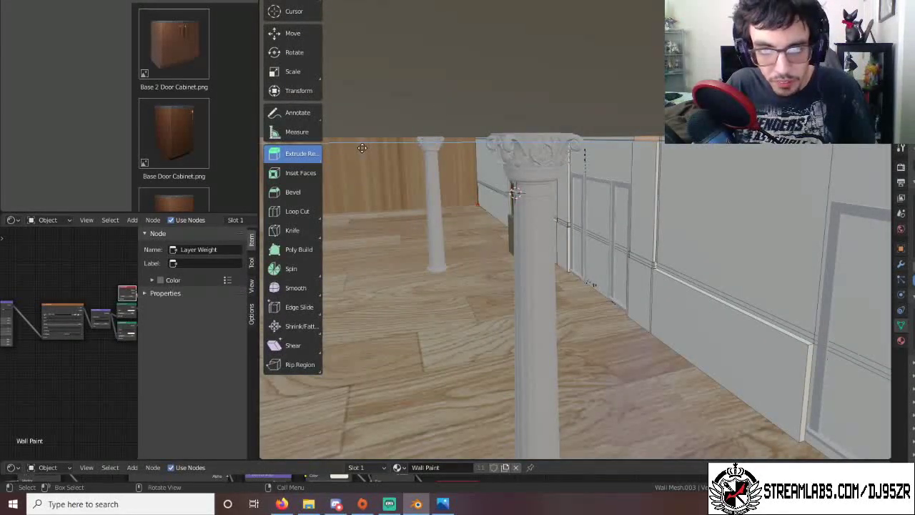
left_click_drag(363, 148, 414, 157)
Move the extruded header faces -0.042454 m along Y and adjust their position against the wall.
middle_click_drag(740, 170, 771, 288, "ctrl")
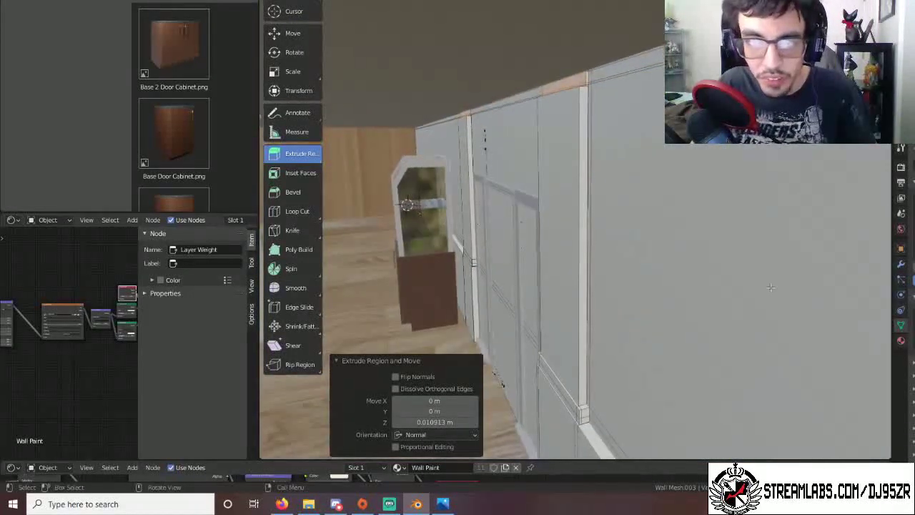
middle_click_drag(484, 117, 827, 207)
scroll(620, 189, "up", 1)
scroll(619, 189, "down", 2)
key("g")
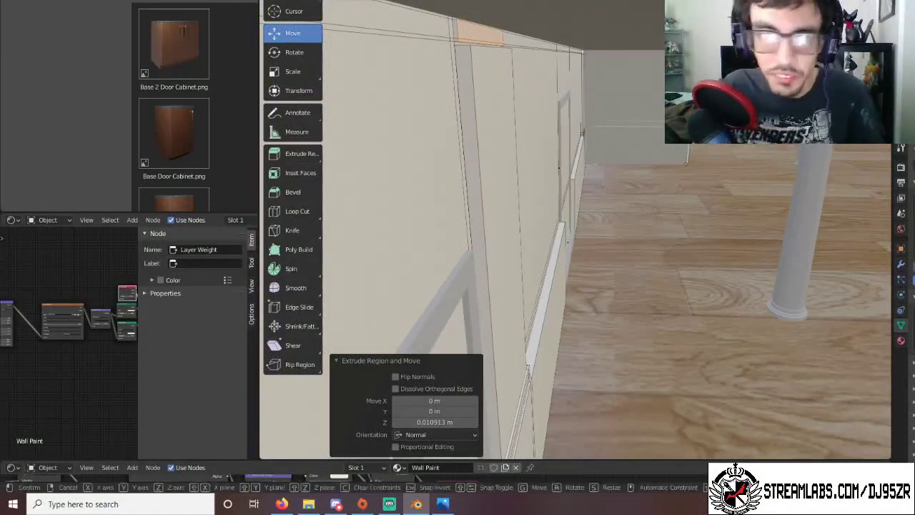
key("Return")
middle_click_drag(576, 236, 611, 238)
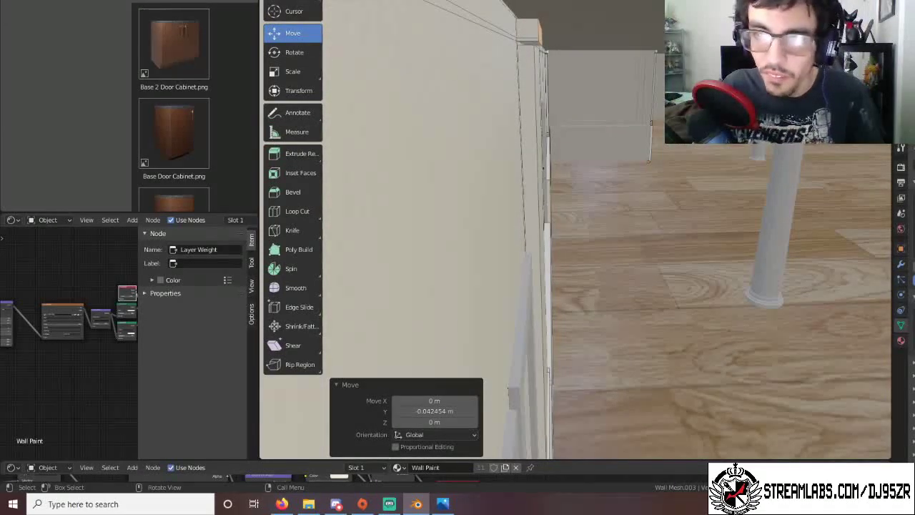
key("g")
key("Return")
Select the header face and the thin strip beneath it above the opening on the adjoining wall.
middle_click_drag(844, 185, 605, 105)
left_click(628, 68)
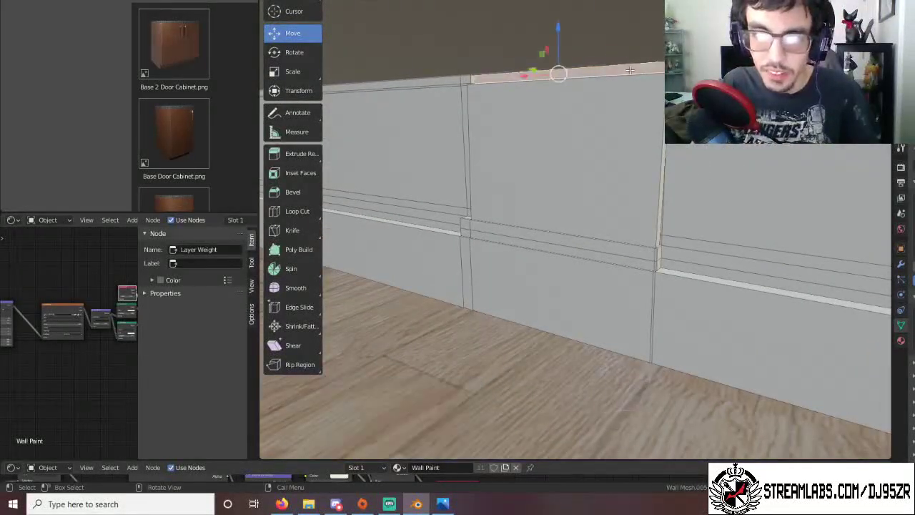
middle_click_drag(638, 73, 637, 255)
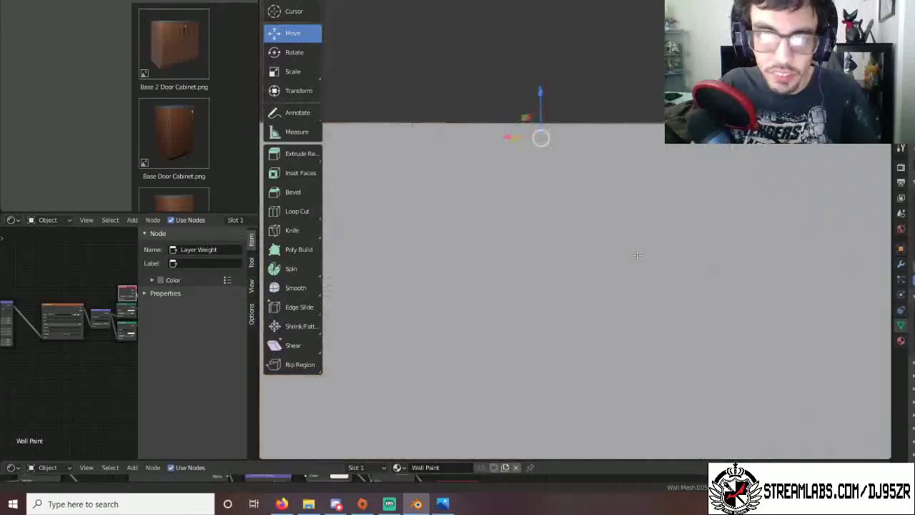
scroll(618, 210, "up", 1)
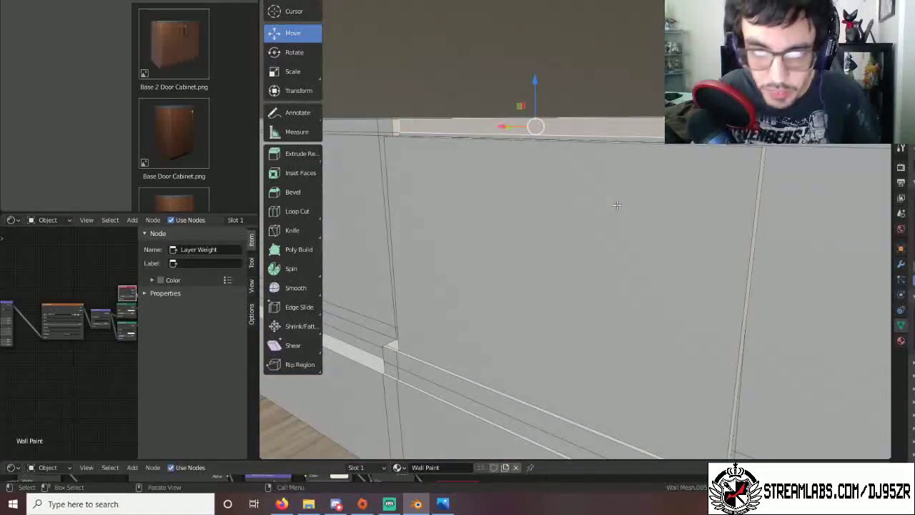
left_click(623, 138, "shift")
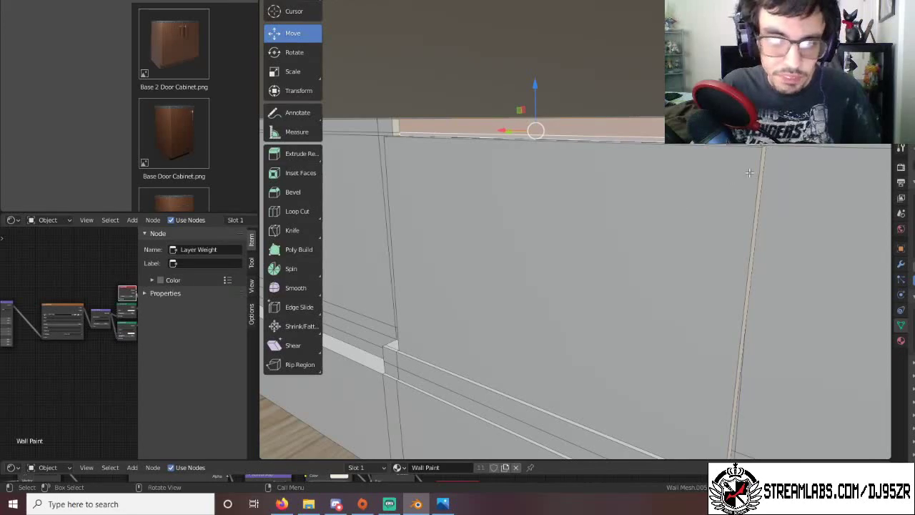
Move the selected header and strip faces along Y, finishing with a 0.007122 m adjustment.
middle_click_drag(592, 236, 540, 199)
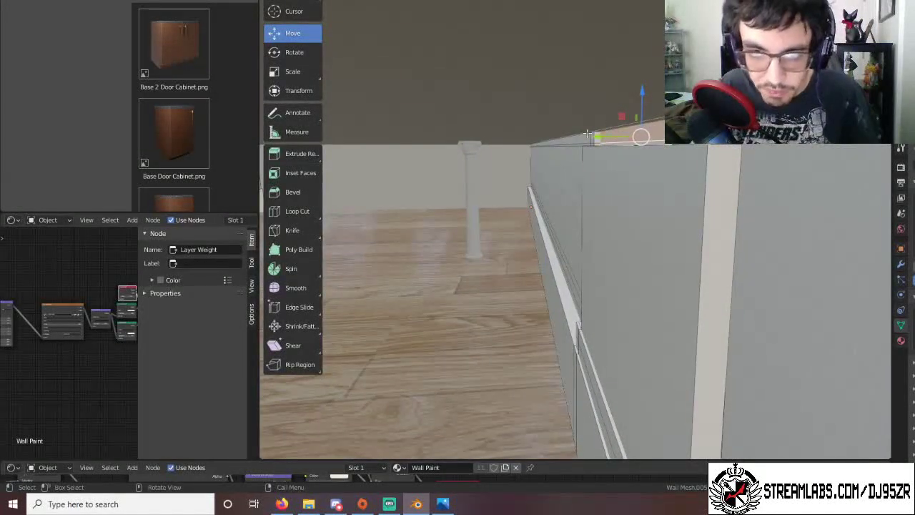
left_click_drag(598, 136, 572, 136)
middle_click_drag(602, 195, 568, 188)
left_click_drag(606, 133, 601, 133)
middle_click_drag(600, 133, 738, 180)
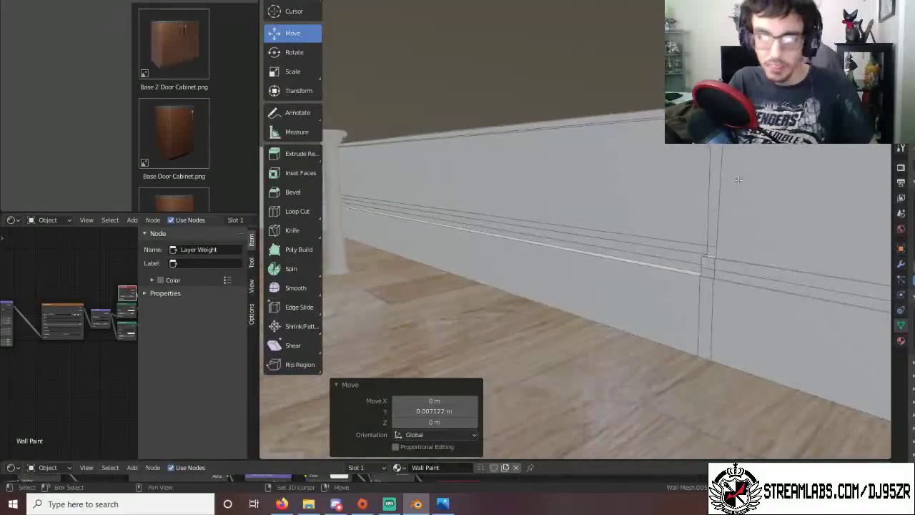
middle_click_drag(622, 216, 536, 210)
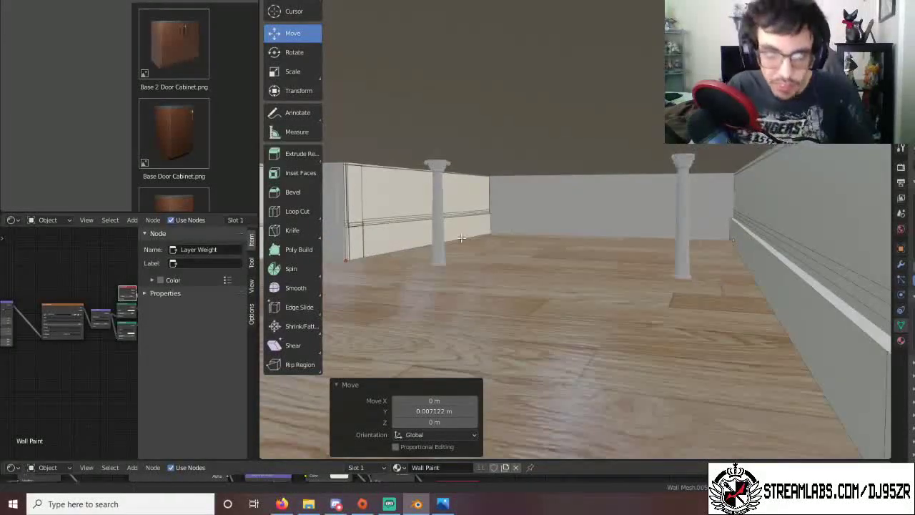
middle_click_drag(461, 238, 332, 240)
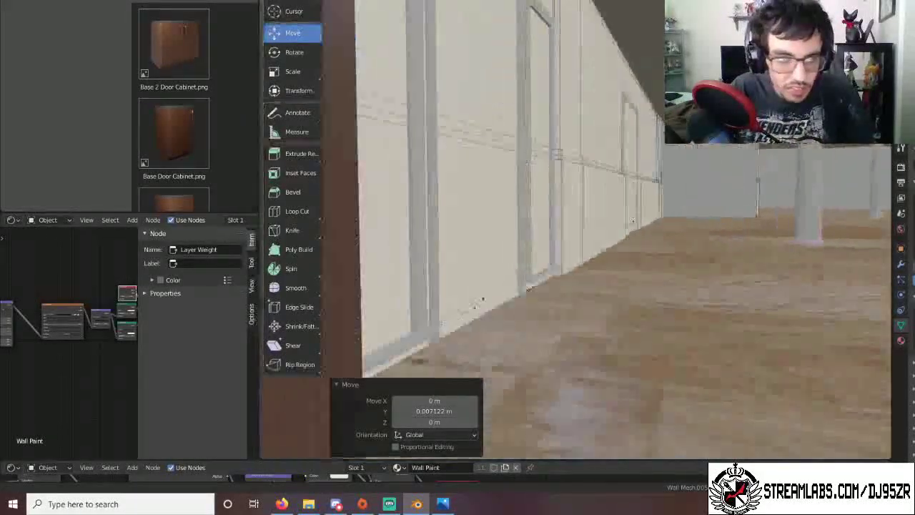
middle_click_drag(690, 136, 615, 125)
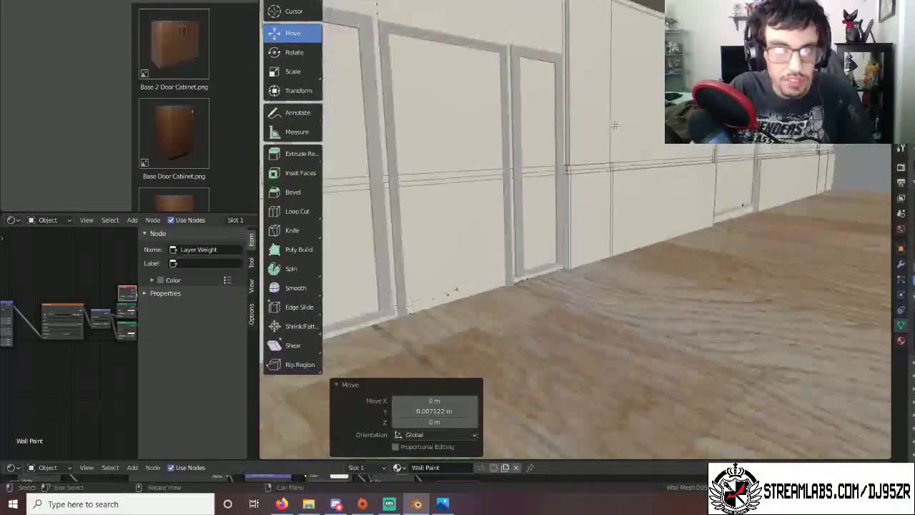
Add vertical loop cuts to the wall section between the glass cabinet and the framed panel, along its cabinet-side edge and about a quarter across.
scroll(614, 125, "down", 3)
middle_click_drag(478, 113, 675, 235, "shift")
scroll(507, 147, "up", 4)
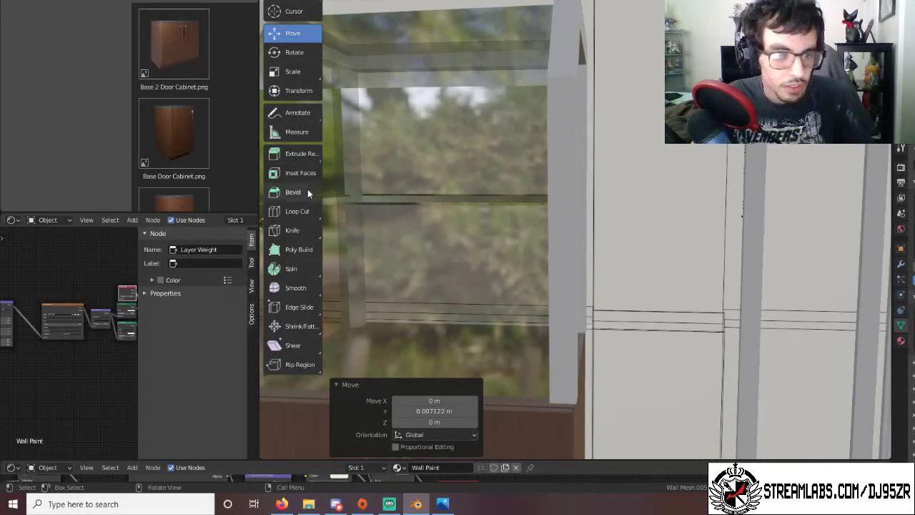
left_click(297, 212)
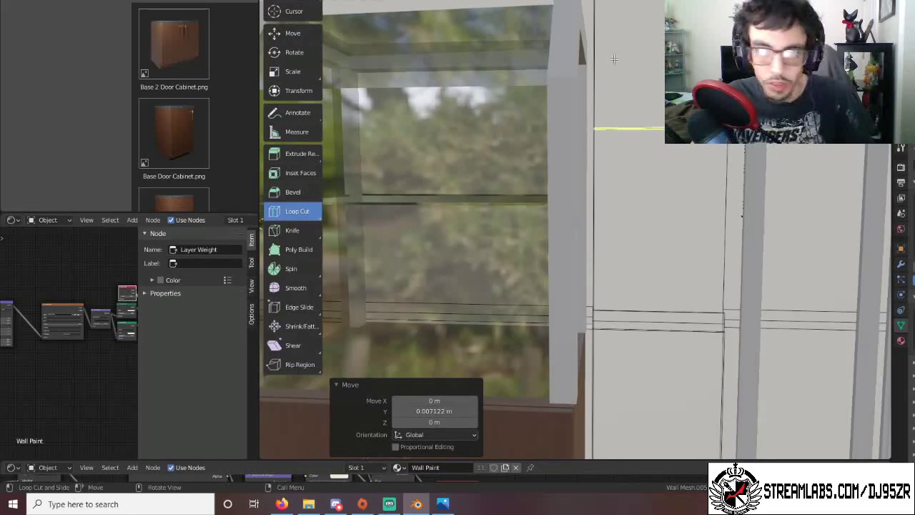
middle_click_drag(575, 229, 580, 311, "shift")
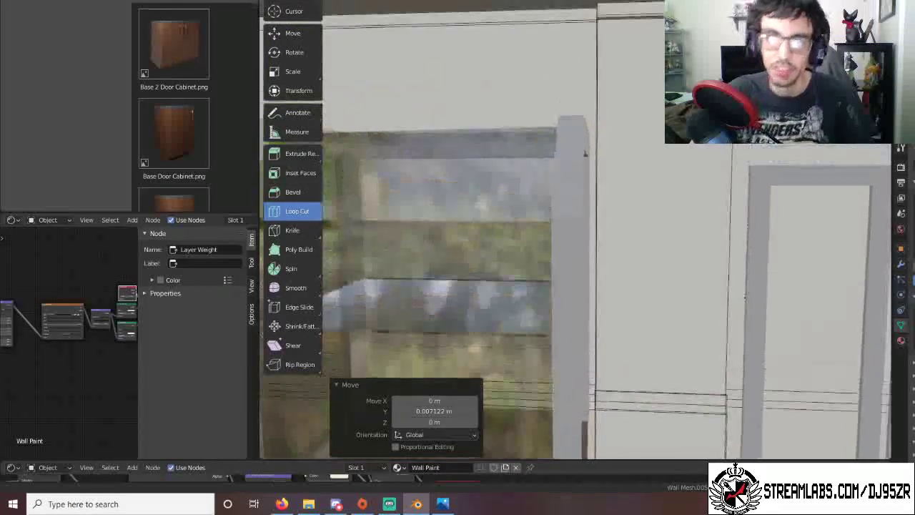
left_click(634, 29)
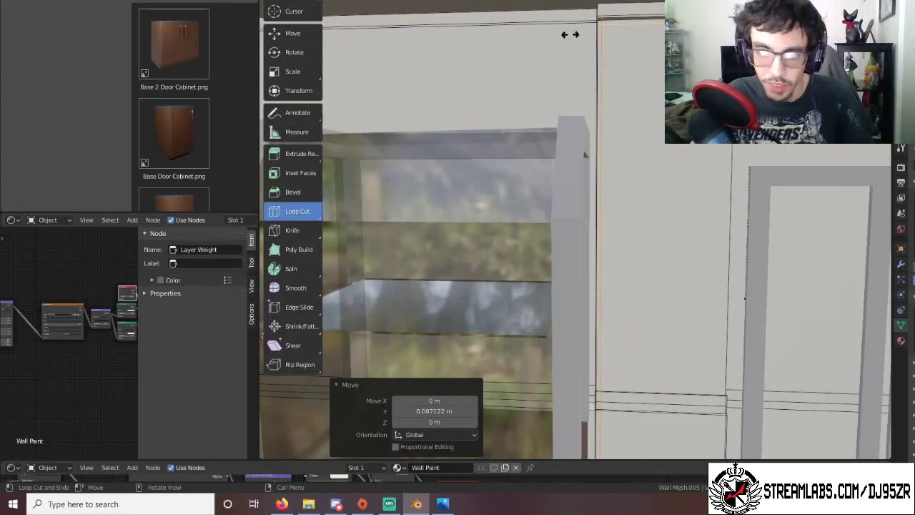
left_click(570, 35)
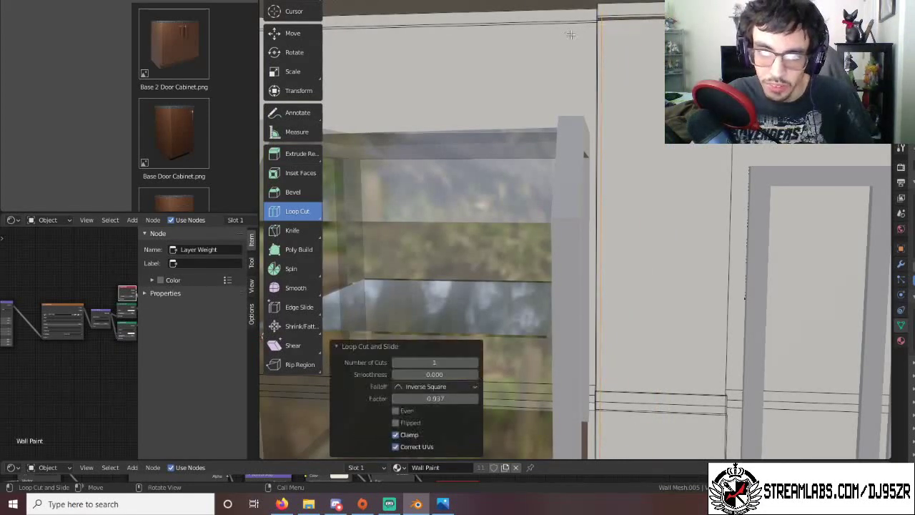
left_click(661, 27)
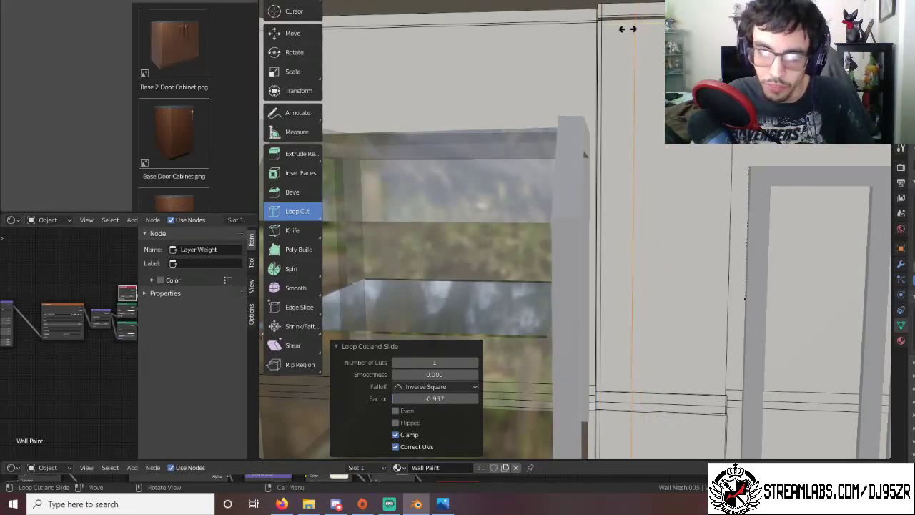
left_click(626, 28)
Add paired vertical loop cuts across the rest of that wall section, finishing beside the framed-panel edge with factor -0.625.
left_click(690, 141)
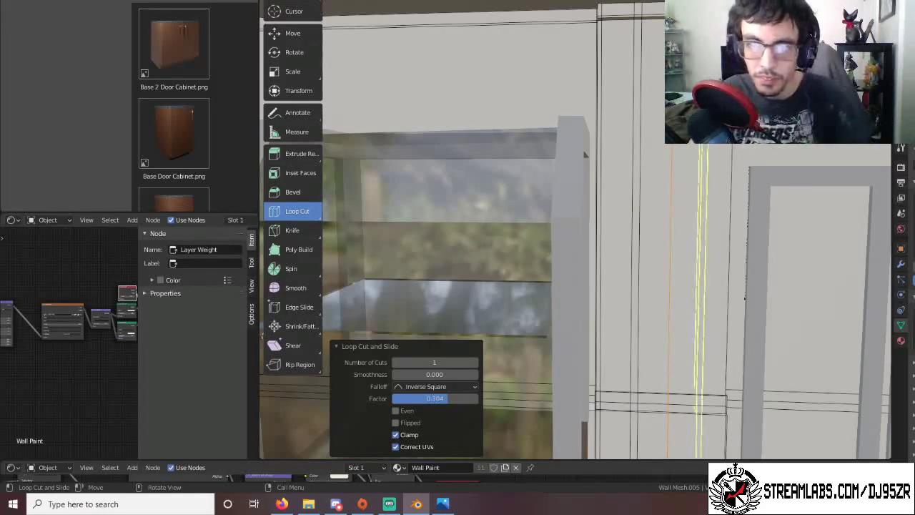
left_click(699, 391)
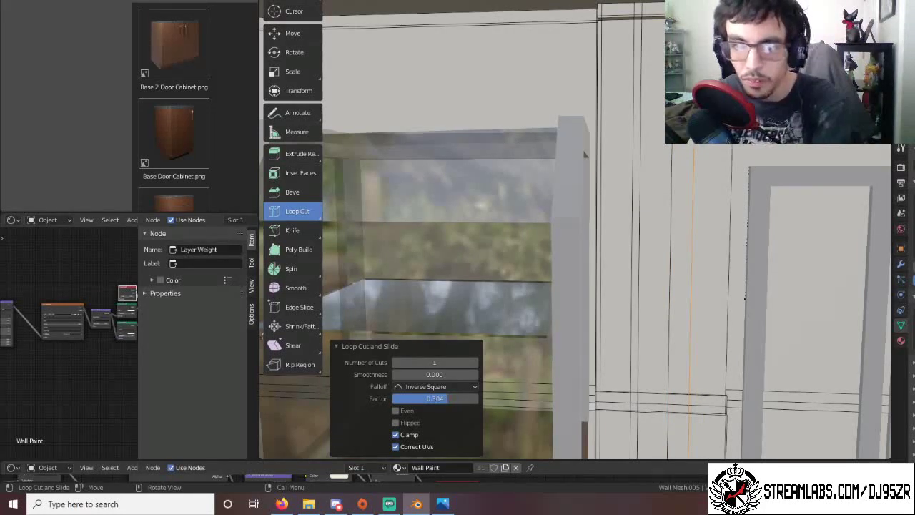
left_click_drag(684, 391, 677, 391)
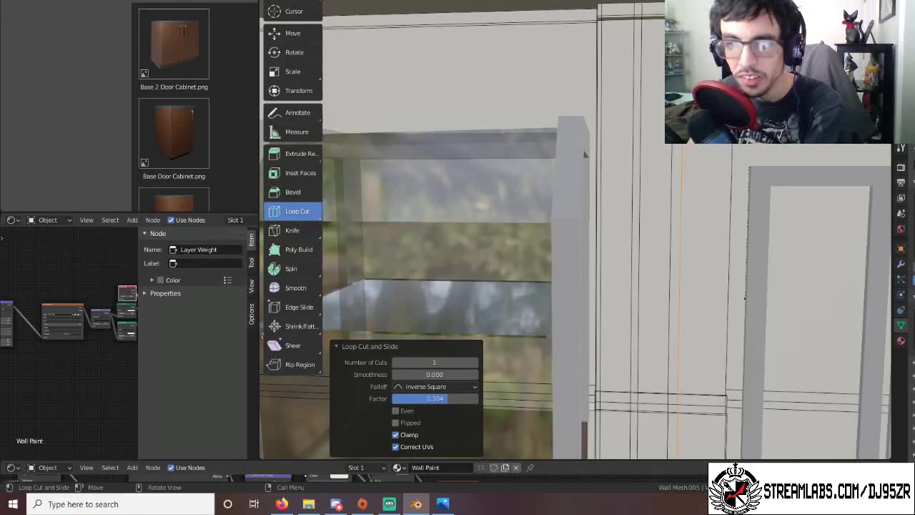
left_click(677, 391)
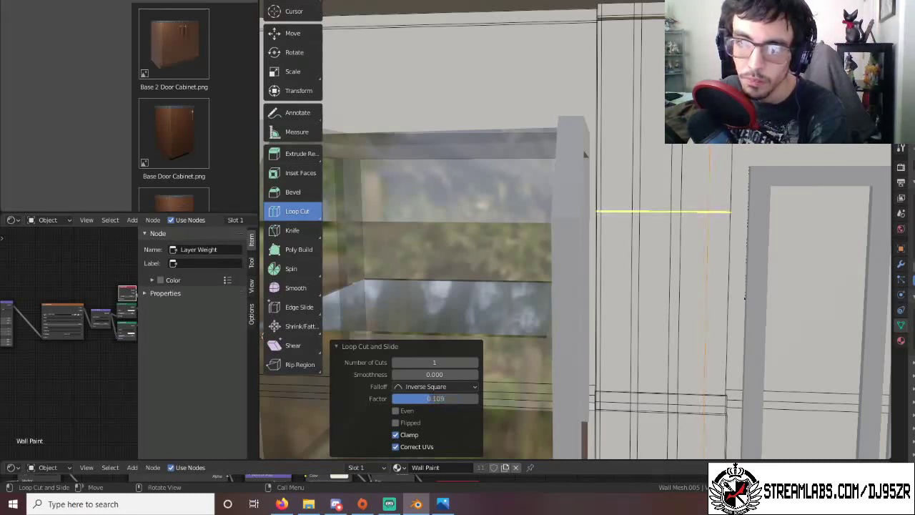
left_click(716, 394)
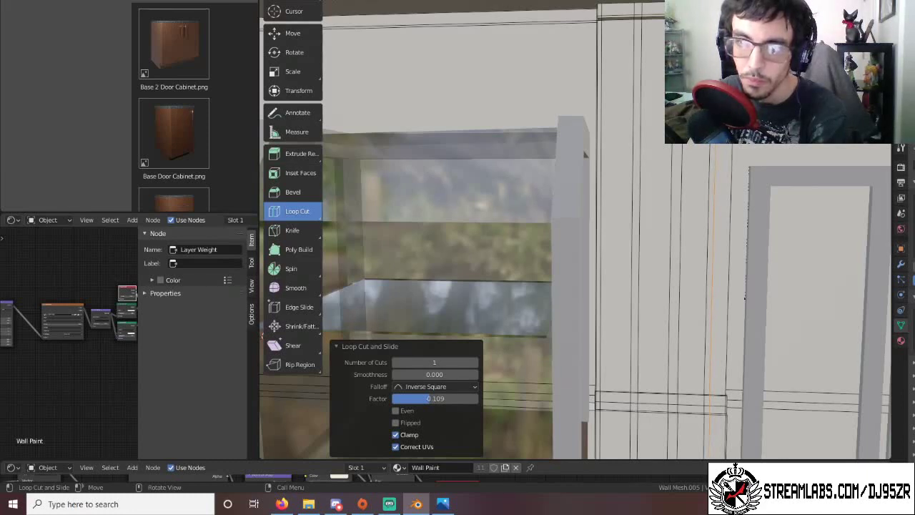
left_click(719, 394)
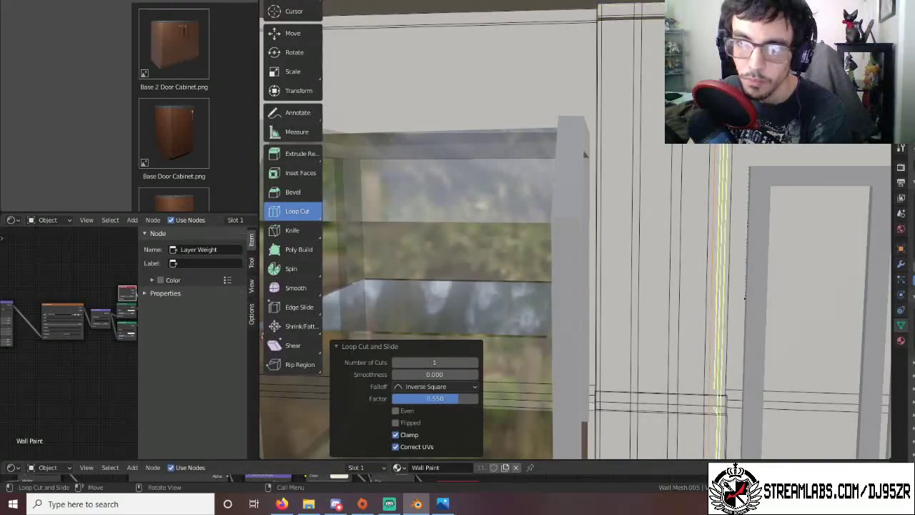
left_click(720, 393)
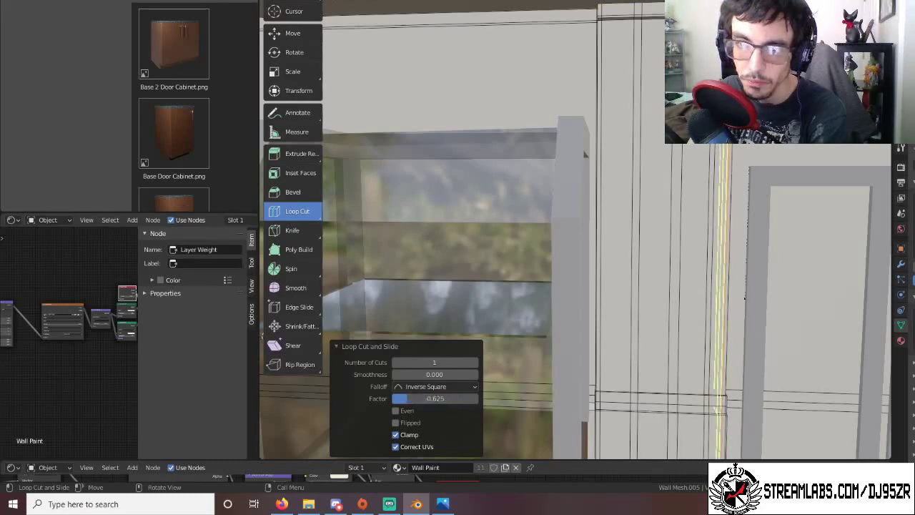
Divide the narrow wall section on the far side of the three framed panels with paired vertical loop cuts, finishing with factor -0.706.
scroll(704, 166, "down", 3)
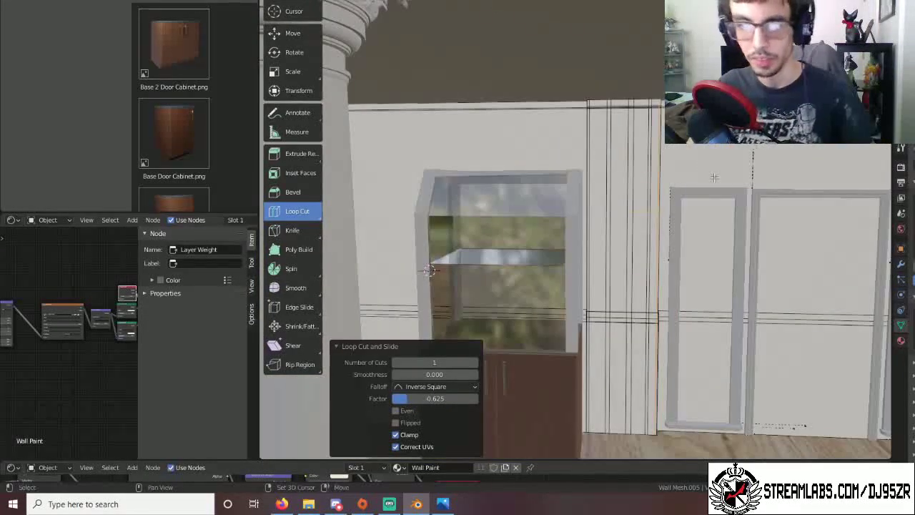
middle_click_drag(714, 178, 585, 179, "shift")
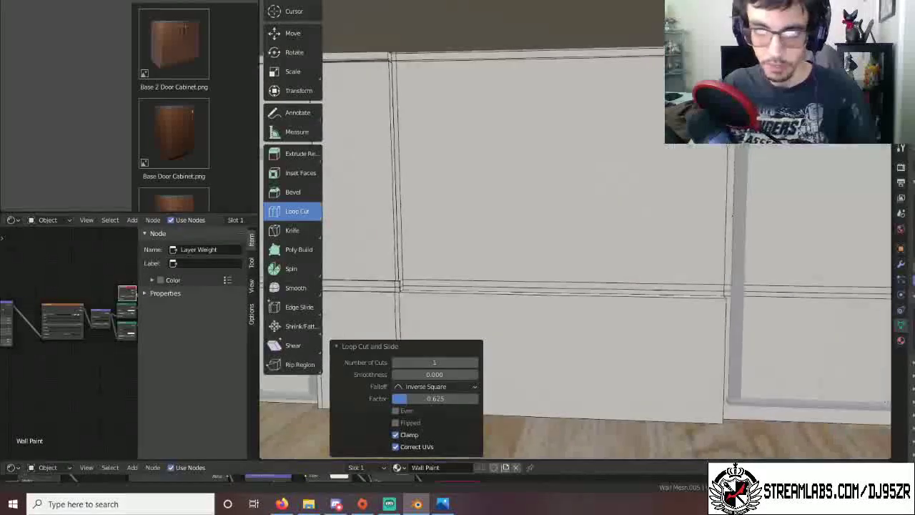
scroll(590, 174, "down", 1)
scroll(583, 133, "up", 1)
middle_click_drag(583, 133, 799, 123, "shift")
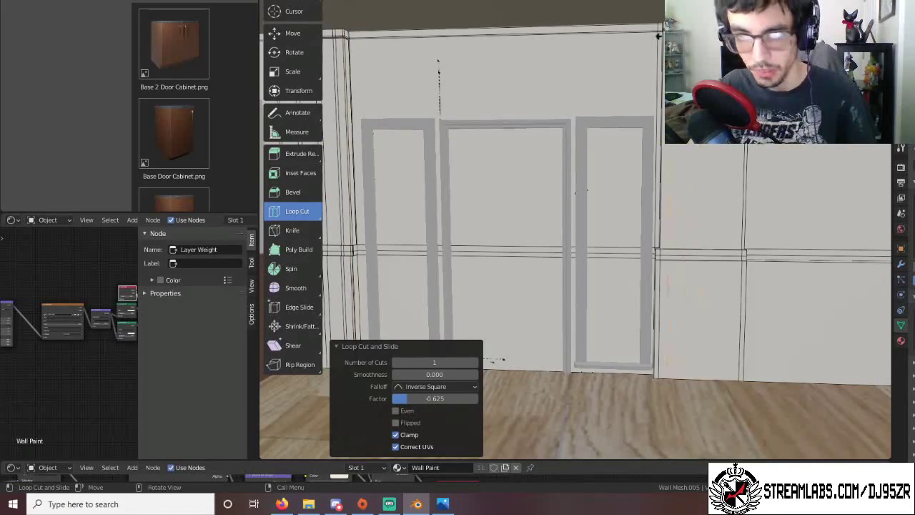
left_click_drag(659, 36, 661, 36)
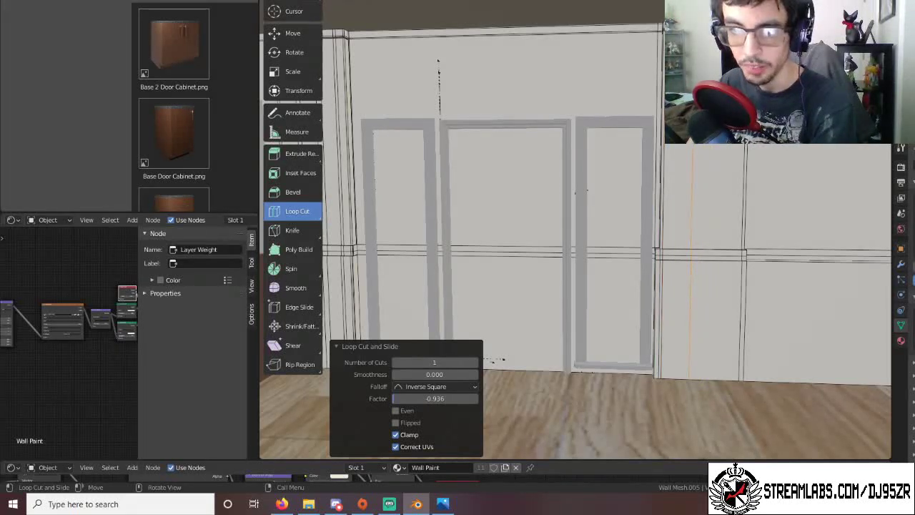
left_click_drag(397, 399, 471, 398)
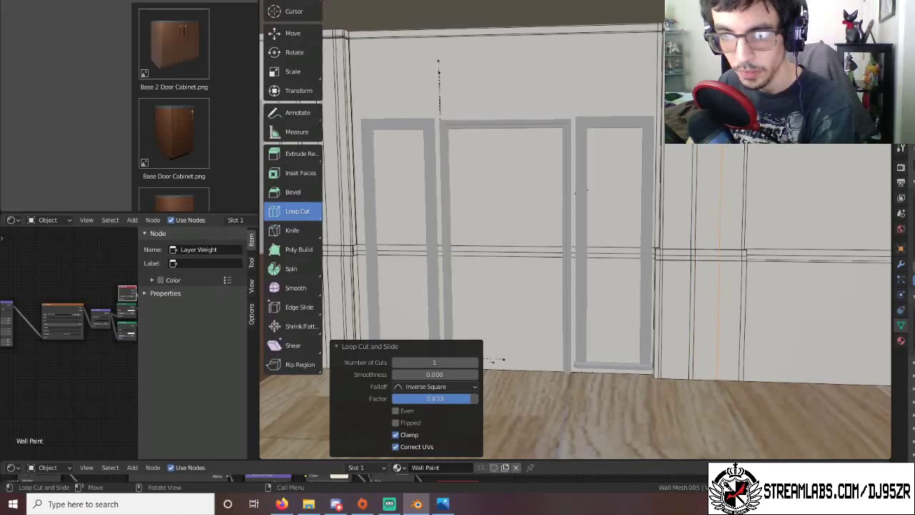
left_click_drag(470, 398, 436, 398)
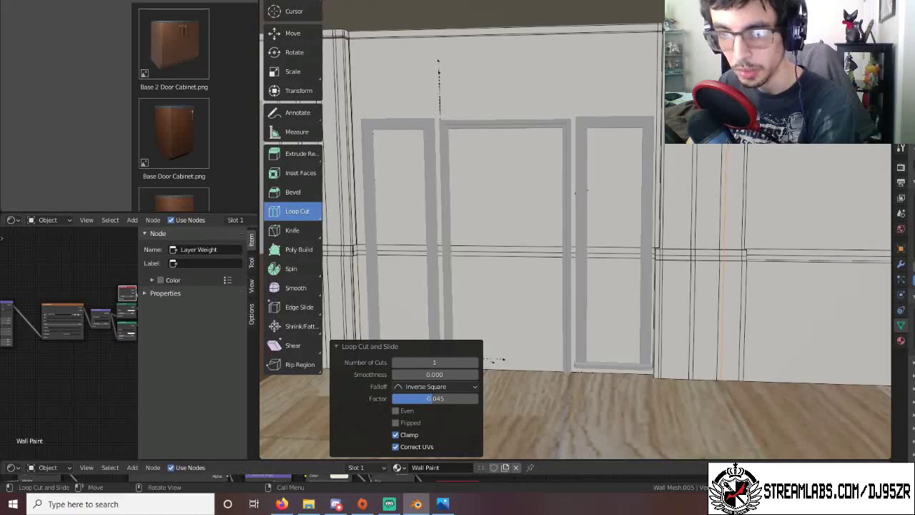
left_click_drag(437, 398, 404, 398)
Divide the narrow wall section near the room corner with paired vertical loop cuts, finishing at its corner-side edge with factor -0.815.
middle_click_drag(808, 194, 300, 129, "shift")
scroll(550, 119, "down", 4)
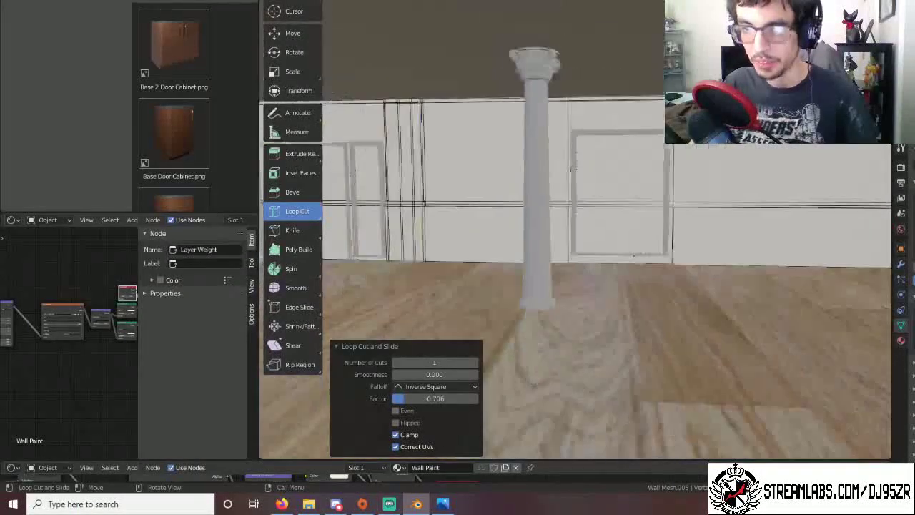
scroll(787, 143, "down", 2)
middle_click_drag(786, 143, 616, 137, "shift")
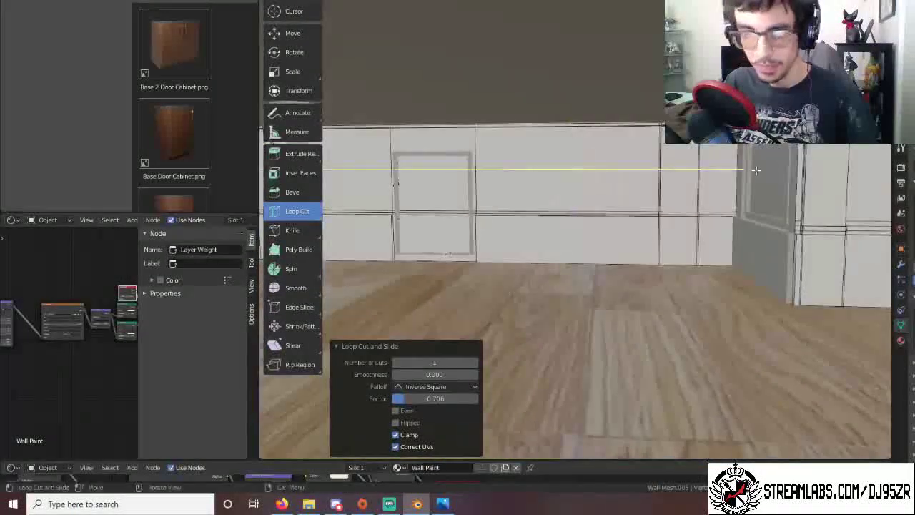
scroll(755, 169, "up", 4)
scroll(754, 167, "down", 2)
middle_click_drag(753, 166, 623, 186, "shift")
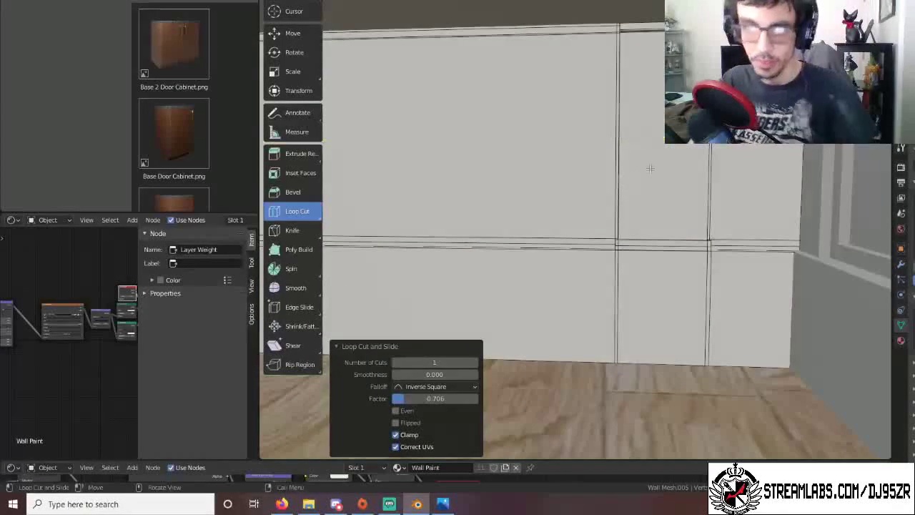
left_click_drag(654, 39, 678, 44)
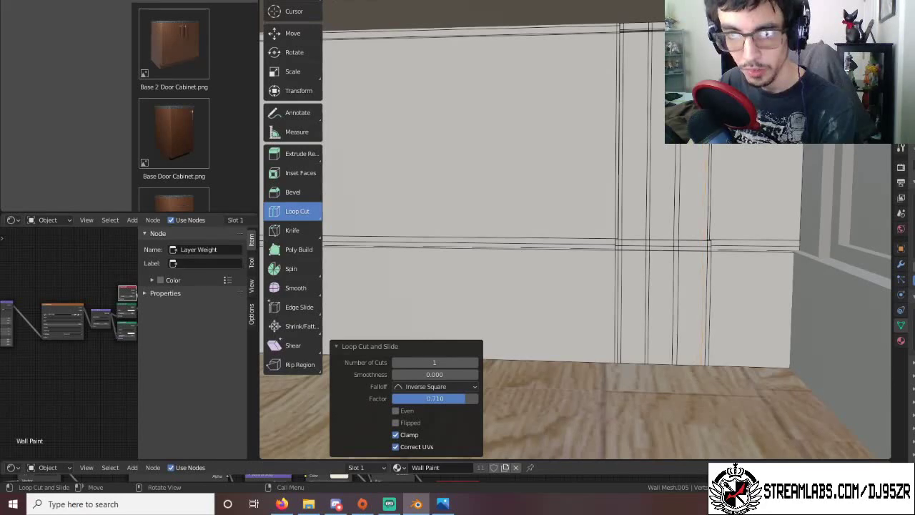
left_click_drag(755, 43, 718, 43)
Divide the narrow section at the end of the projecting wall with paired vertical loop cuts, finishing with factor -0.706.
scroll(752, 199, "down", 1)
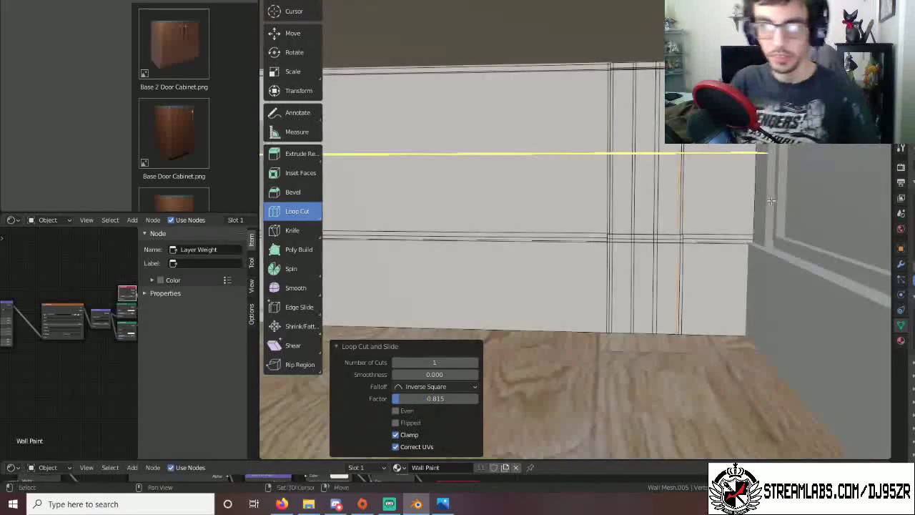
middle_click_drag(769, 200, 638, 177, "shift")
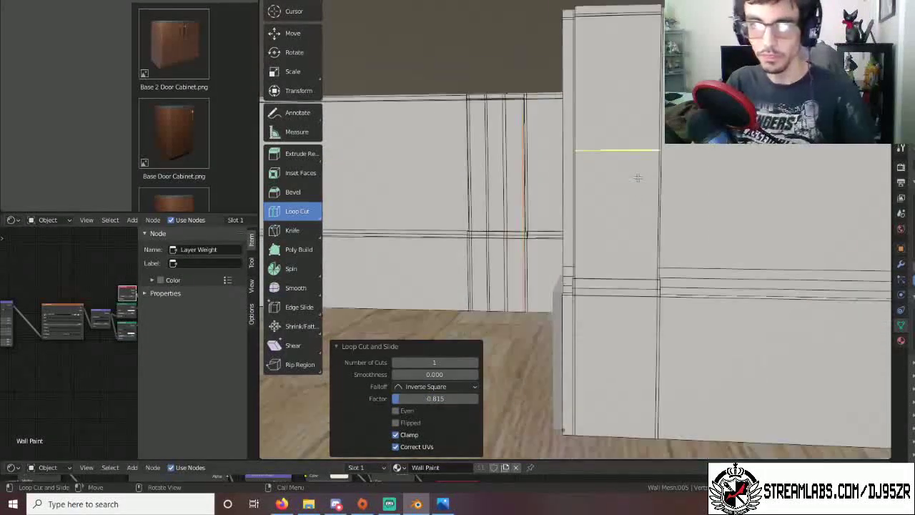
left_click_drag(609, 29, 570, 37)
mouse_move(628, 17)
left_mouse_down()
mouse_move(613, 16)
mouse_move(644, 20)
mouse_move(629, 20)
left_mouse_up()
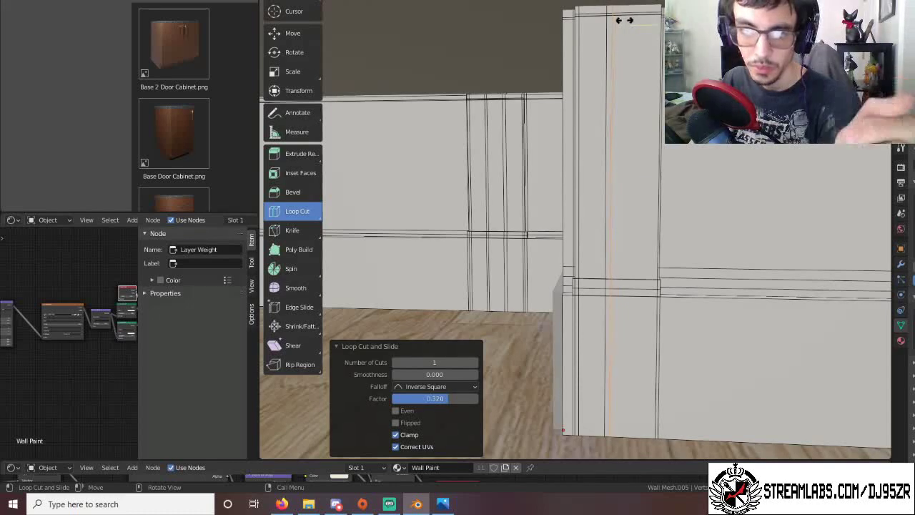
left_click(625, 21)
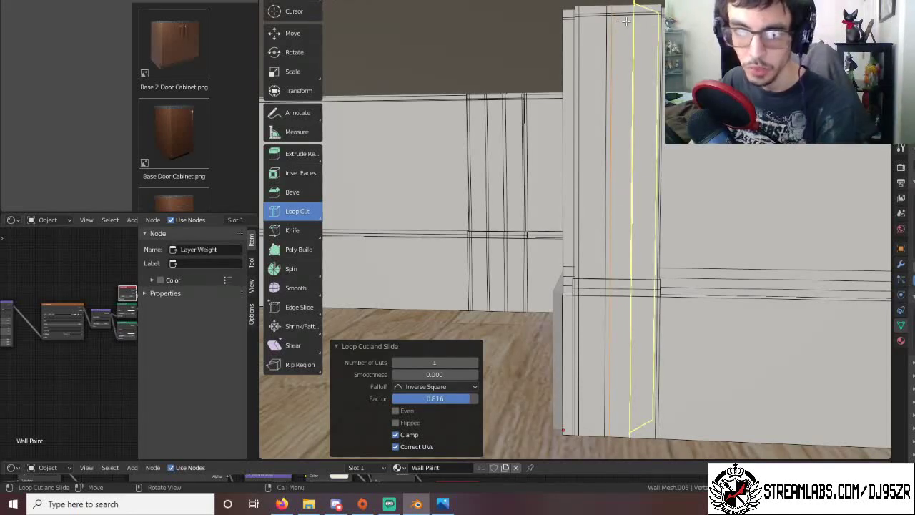
left_click_drag(627, 21, 629, 22)
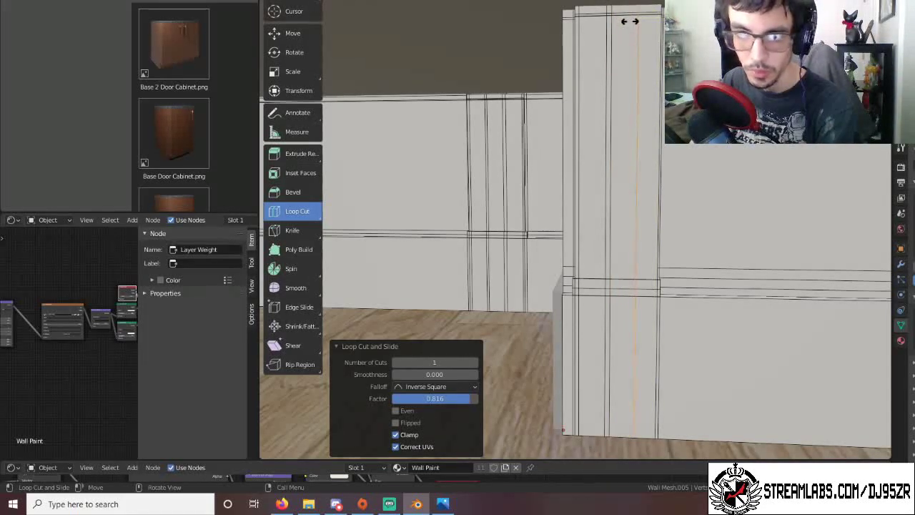
left_click(629, 21)
left_click(646, 21)
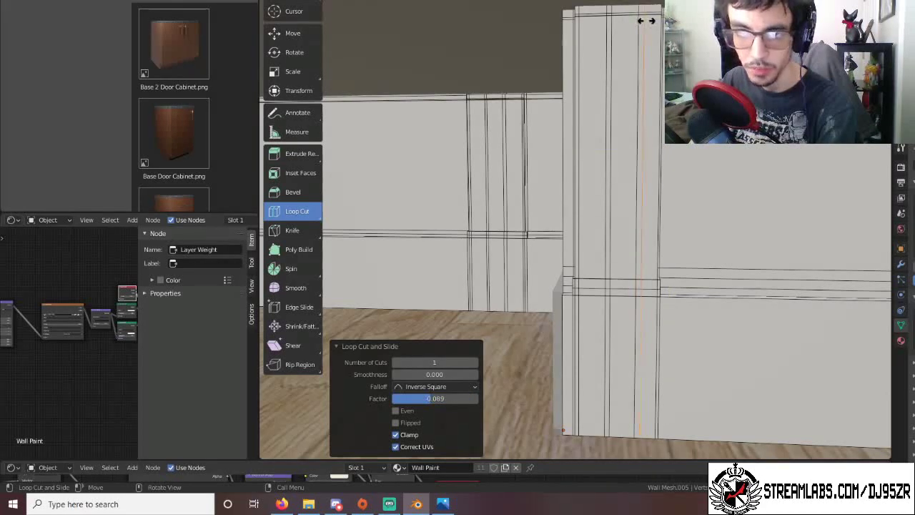
left_click_drag(646, 21, 659, 22)
Start dividing the wide raised wall section with paired vertical loop cuts from its column-side edge, finishing with factor 0.966.
scroll(682, 223, "down", 4)
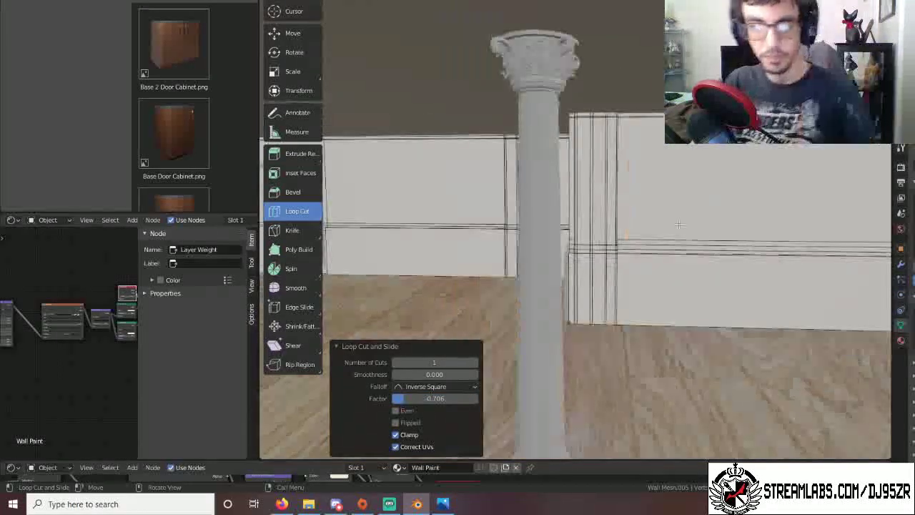
middle_click_drag(677, 227, 720, 188)
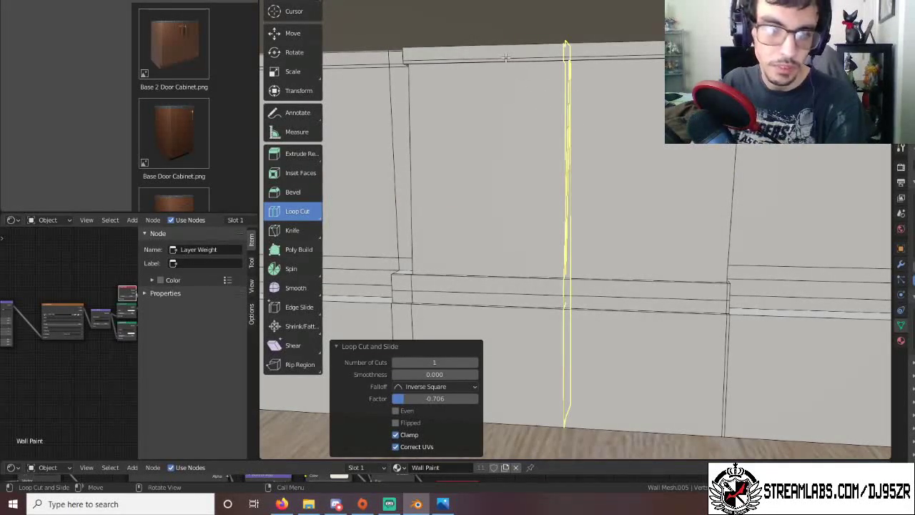
left_click_drag(506, 57, 349, 66)
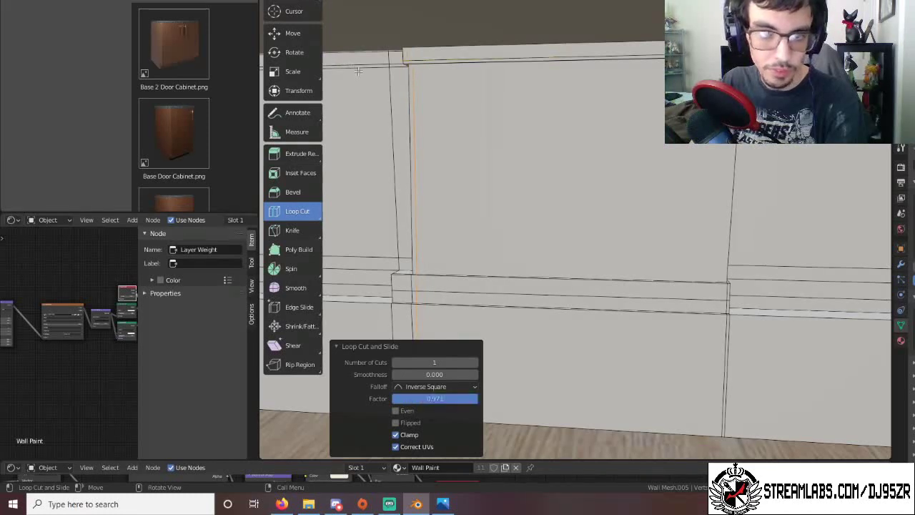
left_click_drag(546, 68, 410, 67)
left_click_drag(527, 62, 386, 63)
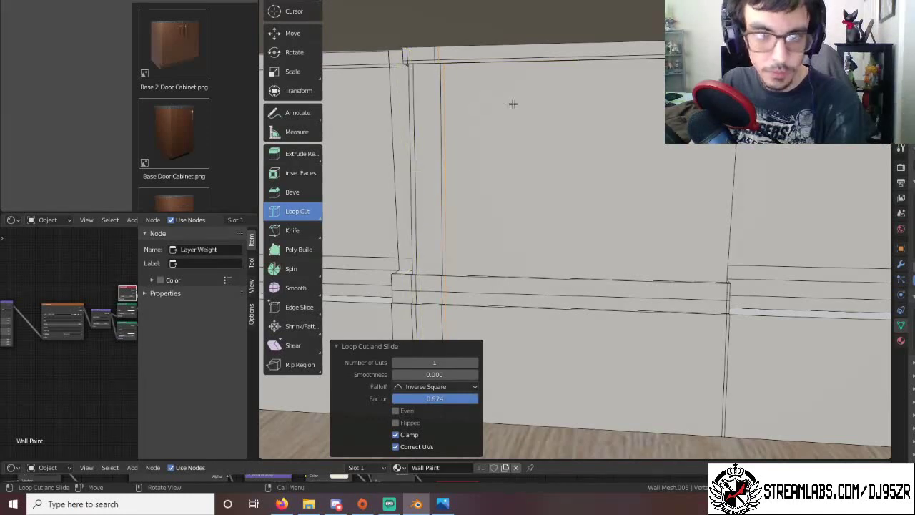
left_click_drag(564, 66, 448, 63)
left_click_drag(598, 68, 465, 67)
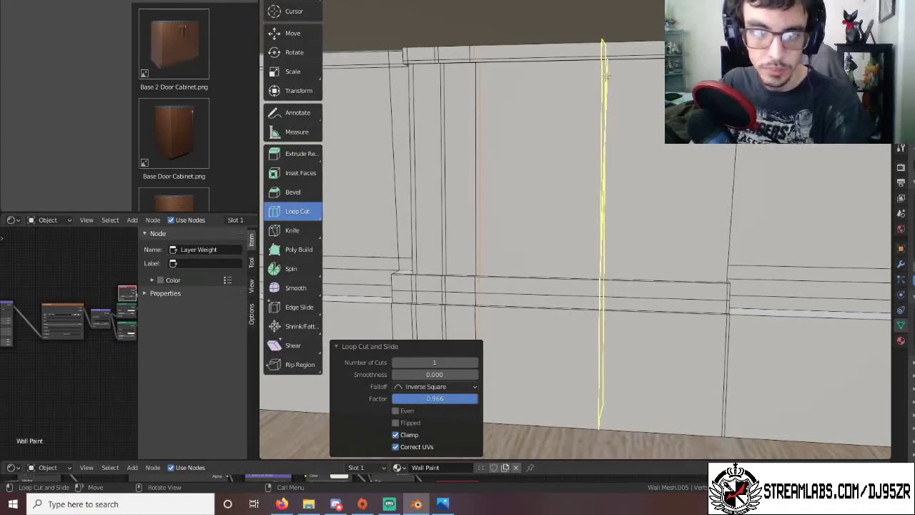
Add three more pairs of vertical loop cuts across the middle of the wide raised wall section, finishing with factor 0.955.
left_click_drag(606, 74, 515, 71)
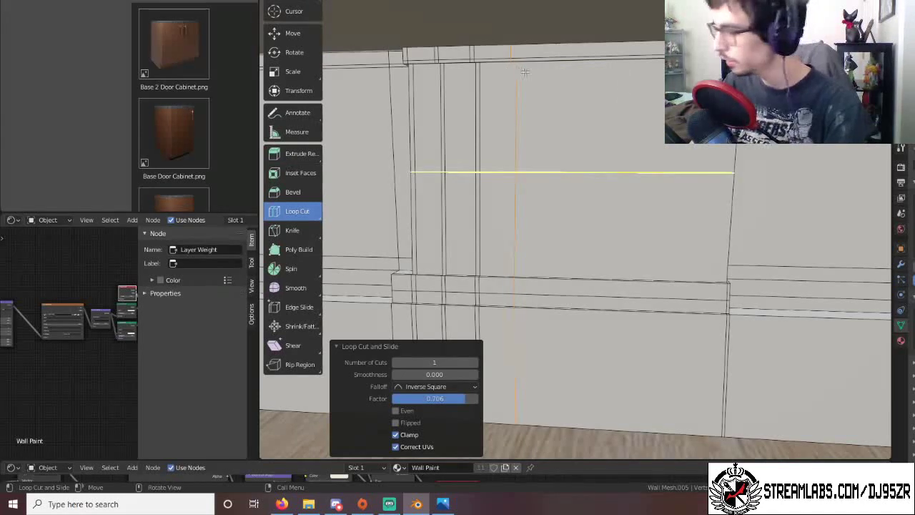
left_click_drag(628, 55, 517, 53)
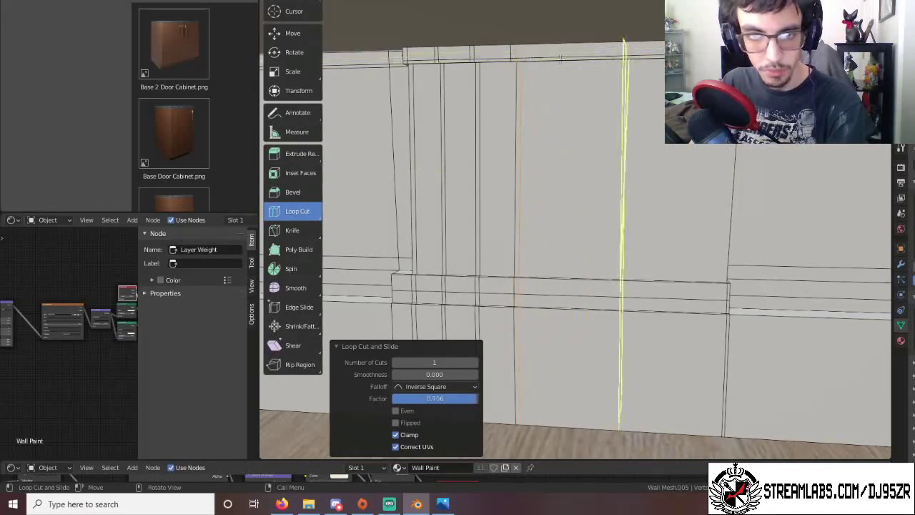
left_click_drag(578, 59, 504, 60)
left_click_drag(638, 75, 538, 75)
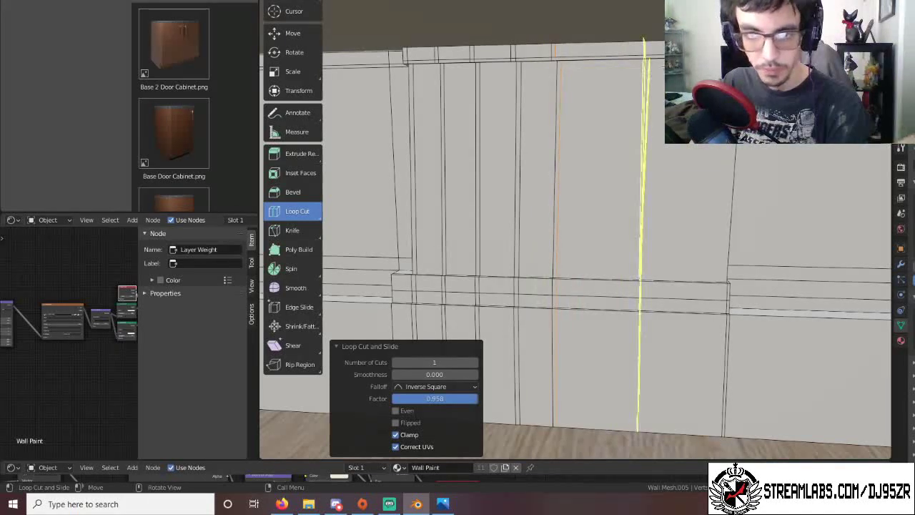
left_click_drag(653, 65, 596, 65)
left_click_drag(654, 45, 594, 45)
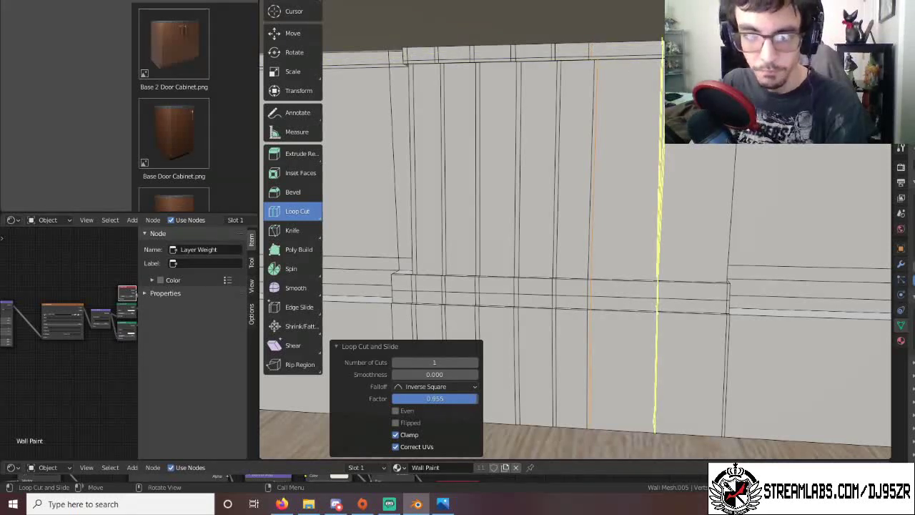
Complete the paired vertical loop cuts across the rest of the wide raised section, finishing at its far edge with factor -0.767.
mouse_move(662, 46)
left_mouse_down()
mouse_move(653, 69)
mouse_move(639, 48)
mouse_move(626, 47)
mouse_move(640, 58)
mouse_move(632, 58)
mouse_move(669, 47)
left_mouse_up()
left_click(650, 58)
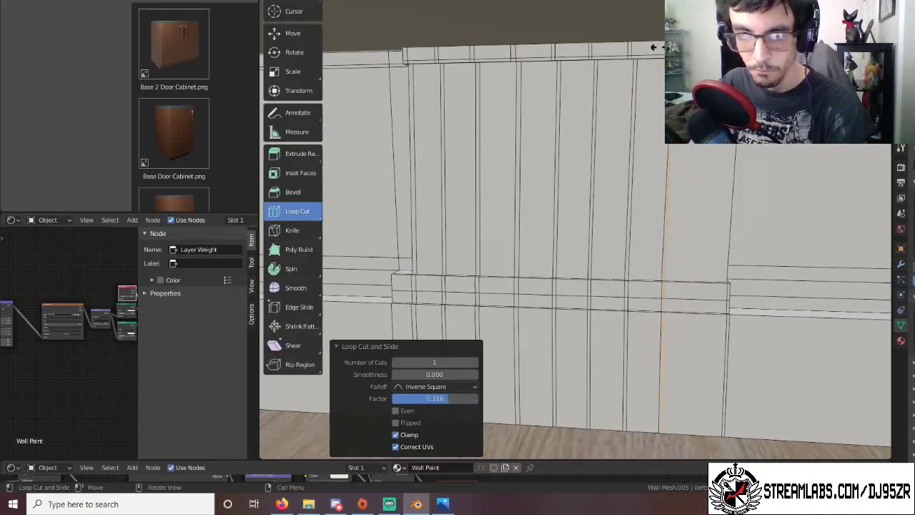
left_click_drag(659, 47, 700, 47)
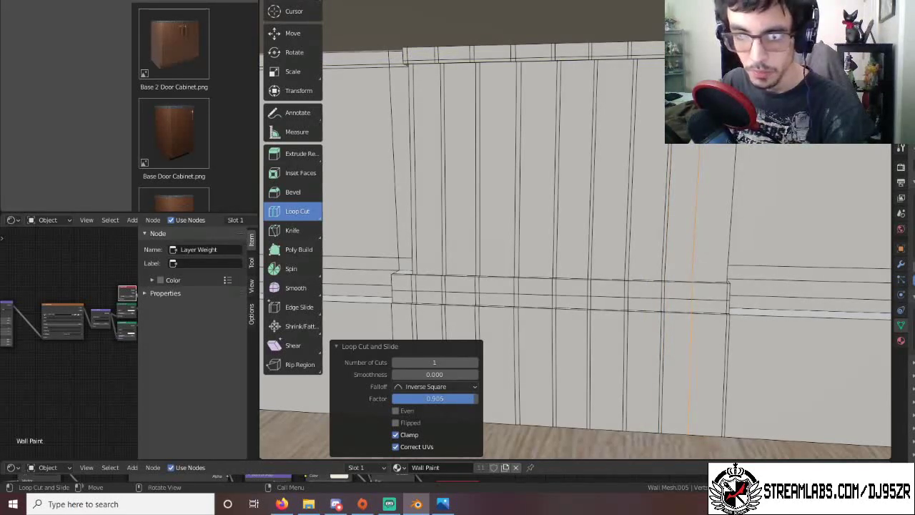
left_click(716, 48)
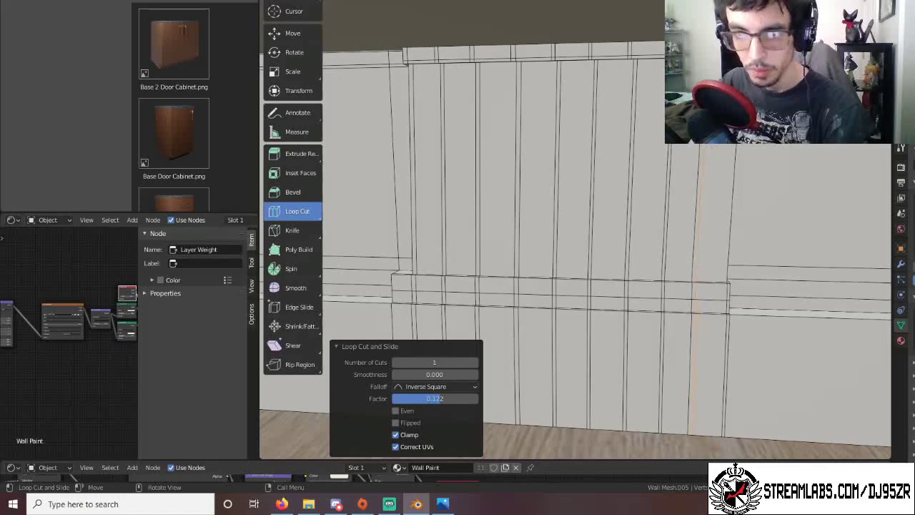
left_click_drag(704, 48, 729, 47)
Select the upper strip faces of the narrow divided wall section behind the glass display case.
scroll(760, 226, "down", 3)
scroll(759, 223, "up", 1)
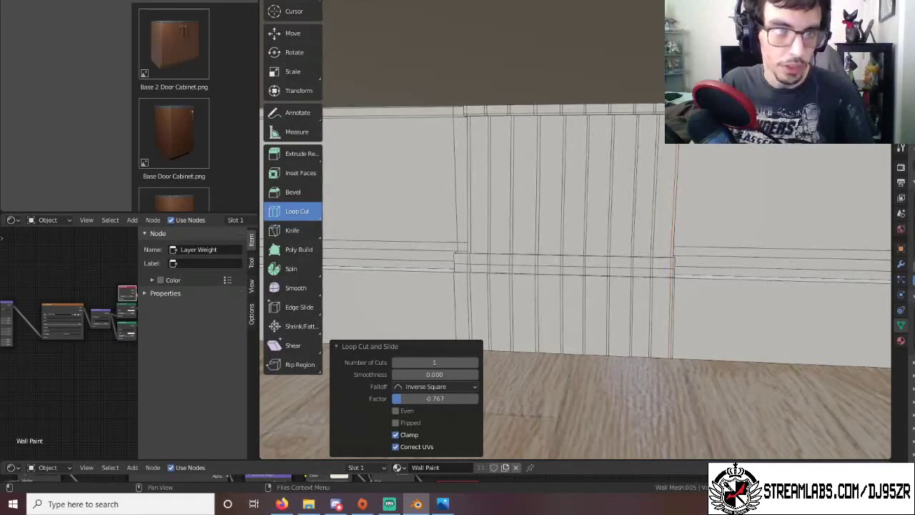
scroll(327, 74, "down", 1)
left_click(294, 11)
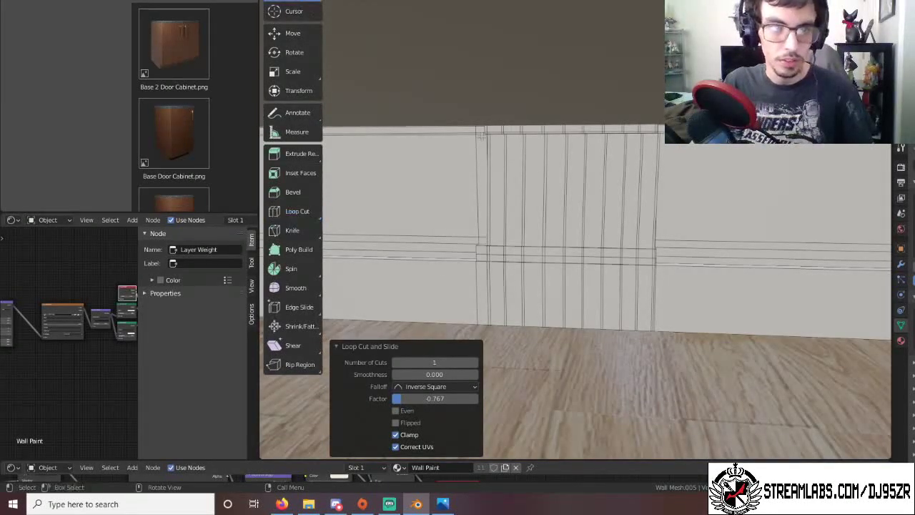
middle_click_drag(336, 136, 669, 151)
scroll(541, 134, "up", 2)
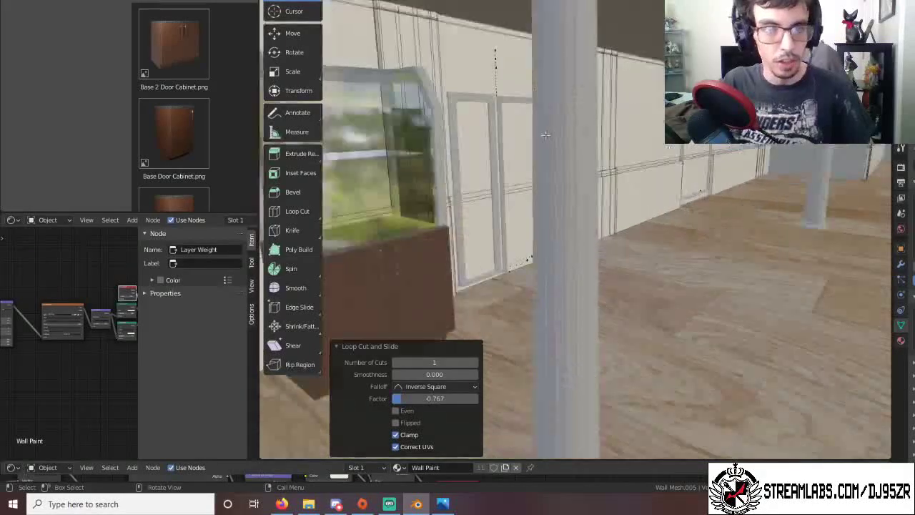
scroll(529, 139, "down", 1)
middle_click_drag(529, 139, 541, 183, "shift")
scroll(522, 178, "up", 2)
scroll(521, 175, "down", 3)
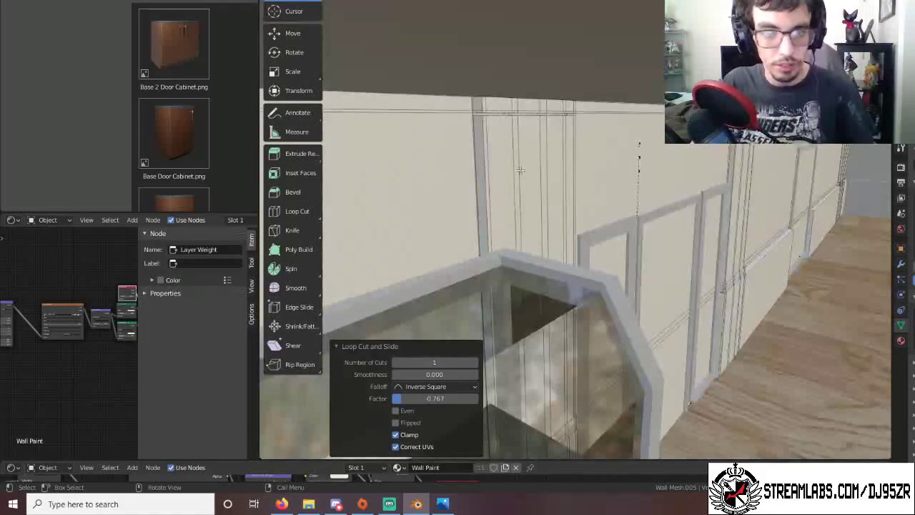
left_click(501, 153)
left_click(539, 152, "shift")
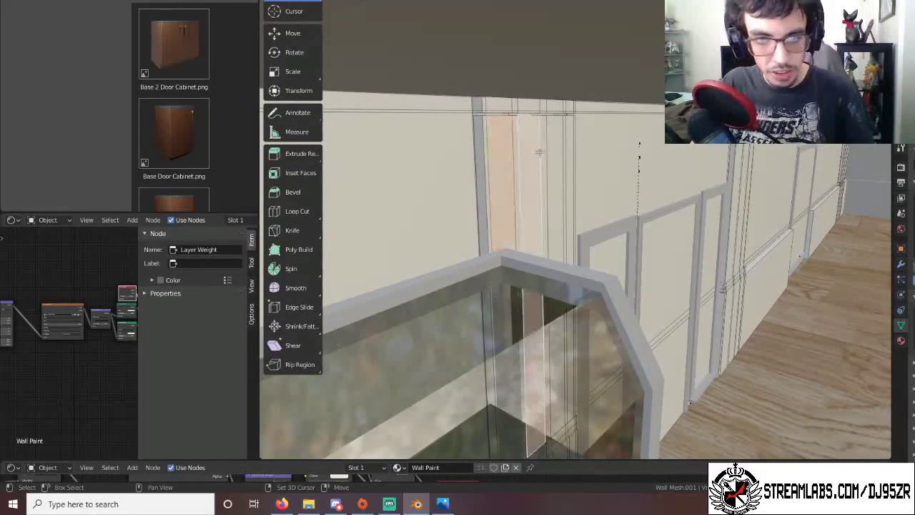
left_click(562, 147, "shift")
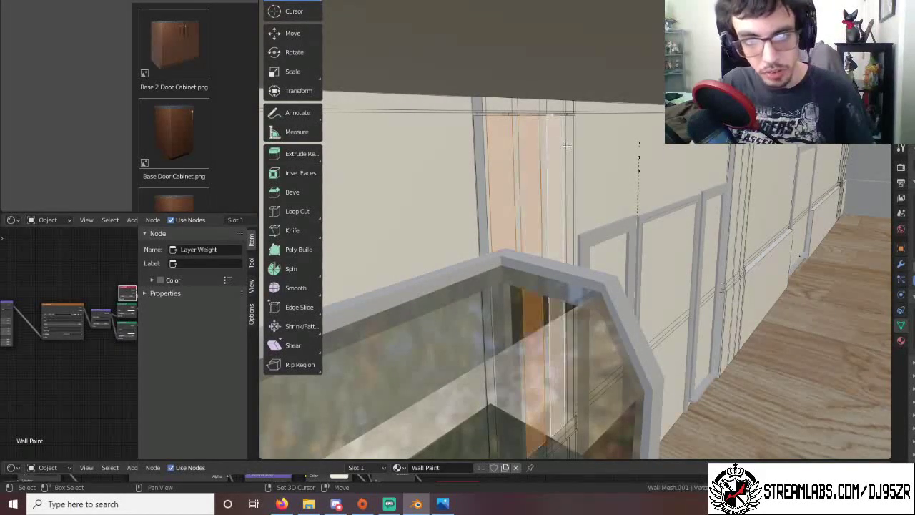
left_click(570, 144, "shift")
Add the three upper strip faces of the narrow section on the far side of the framed panels to the selection.
middle_click_drag(816, 186, 622, 183)
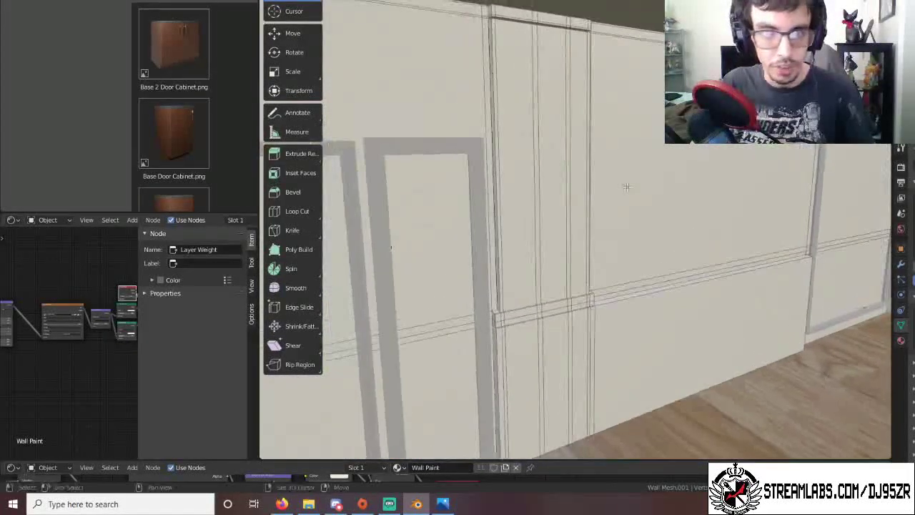
left_click(513, 142, "shift")
left_click(549, 138, "shift")
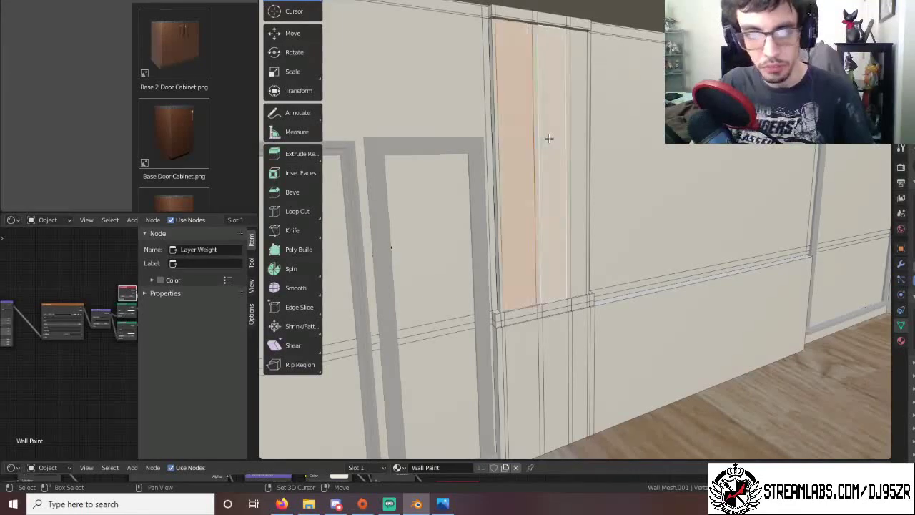
left_click(577, 137, "shift")
Add the three upper strip faces of the narrow section near the room corner to the selection.
middle_click_drag(602, 149, 407, 141)
scroll(645, 90, "up", 4)
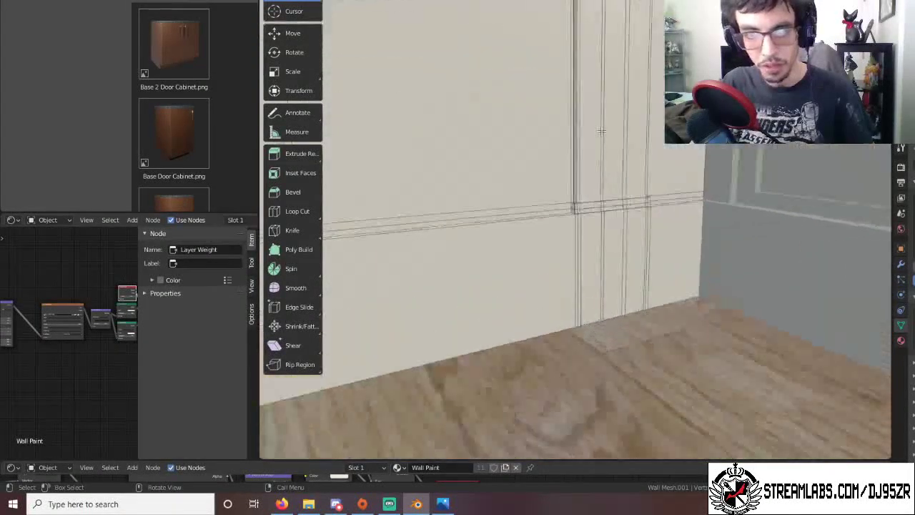
left_click(593, 120, "shift")
left_click(619, 117, "shift")
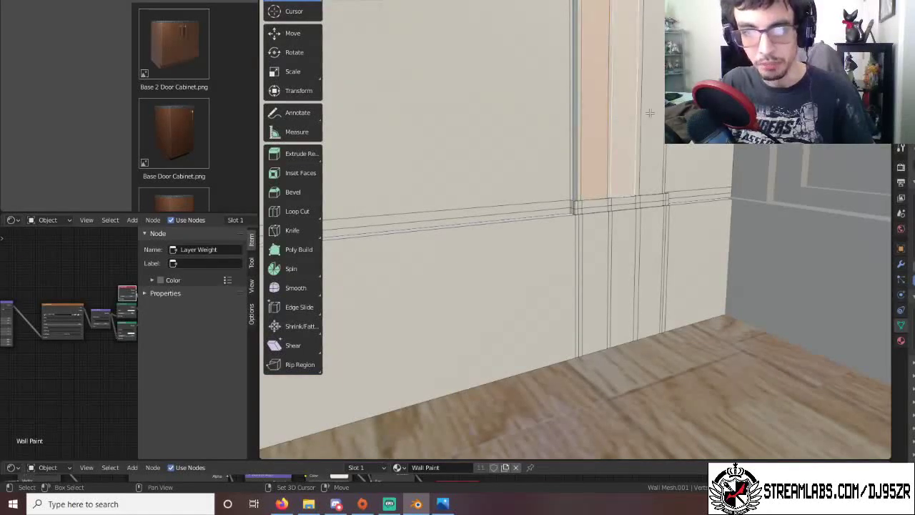
left_click(651, 113, "shift")
Add the upper strip faces at the end of the projecting wall to the selection.
middle_click_drag(651, 113, 488, 207)
left_click(650, 153, "shift")
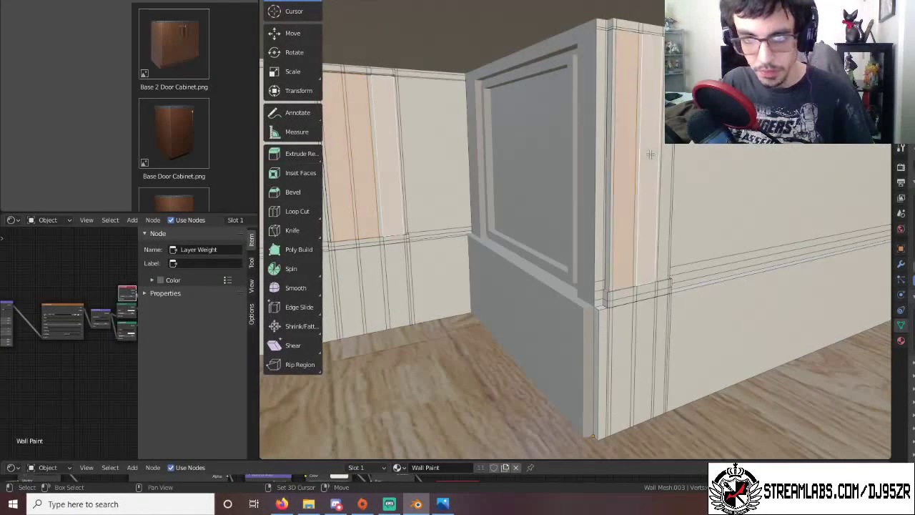
left_click(663, 154, "shift")
Add all nine upper strip faces of the wide raised wall section to the selection.
middle_click_drag(776, 244, 808, 198)
scroll(786, 193, "down", 4)
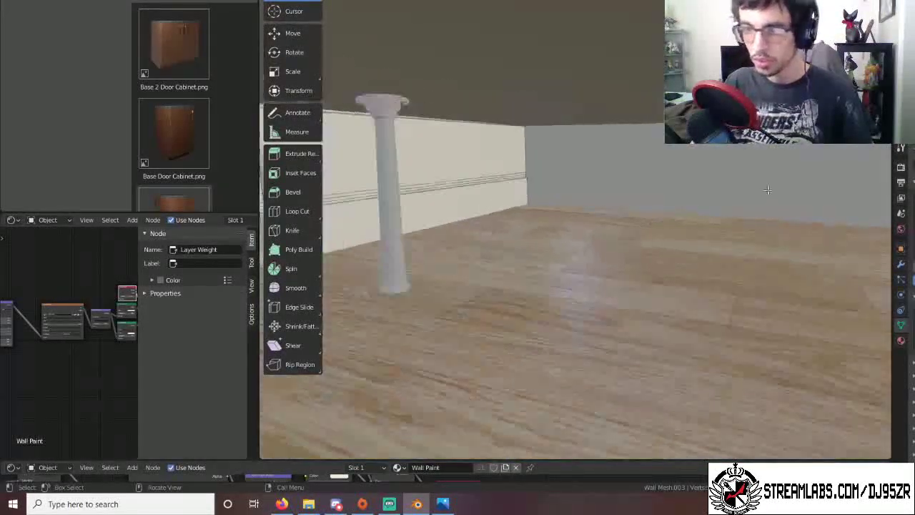
middle_click_drag(683, 232, 466, 173)
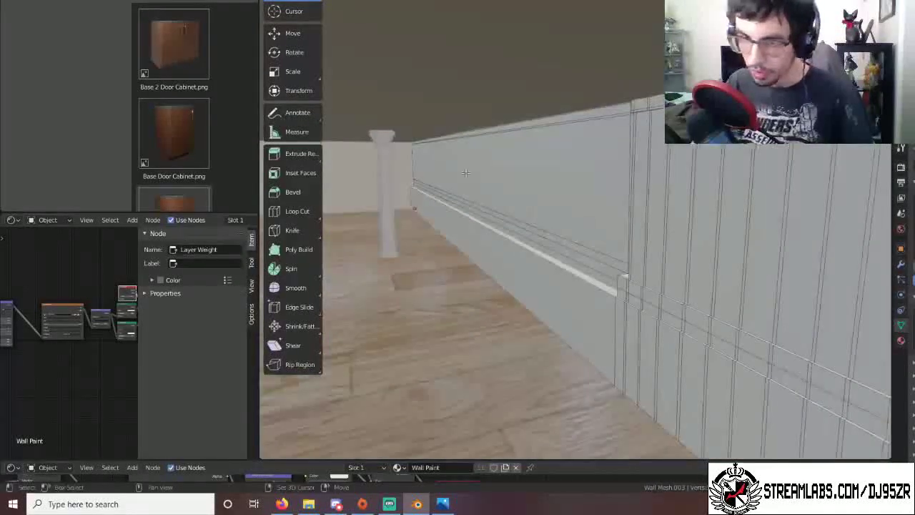
left_click(643, 148, "shift")
left_click(664, 149, "shift")
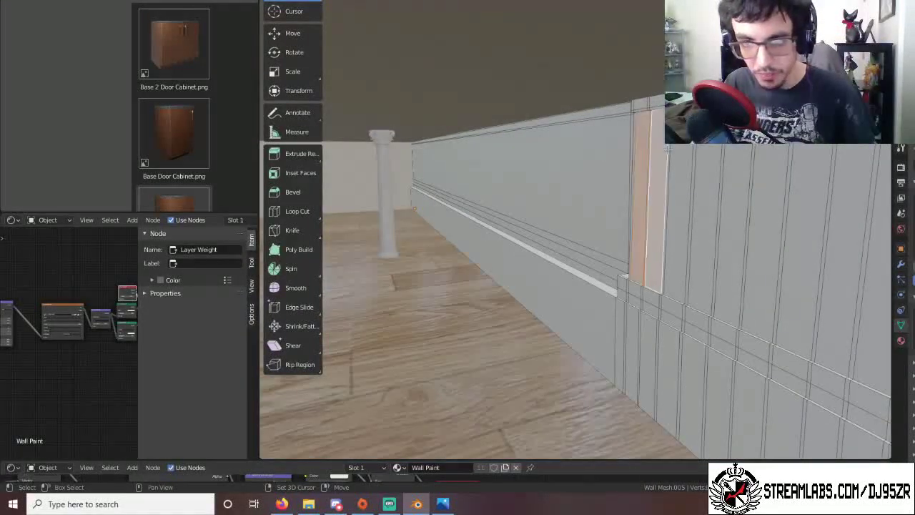
left_click(681, 150, "shift")
left_click(705, 153, "shift")
left_click(741, 160, "shift")
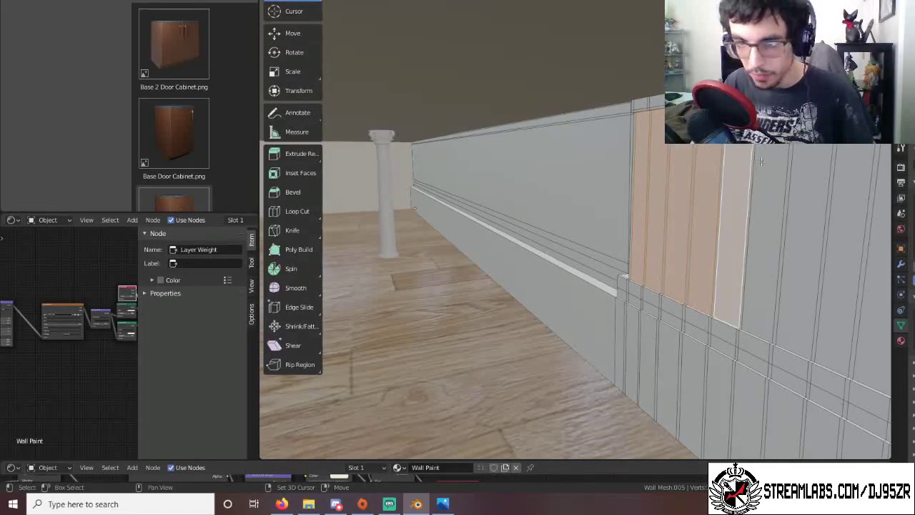
left_click(762, 162, "shift")
left_click(806, 165, "shift")
left_click(856, 177, "shift")
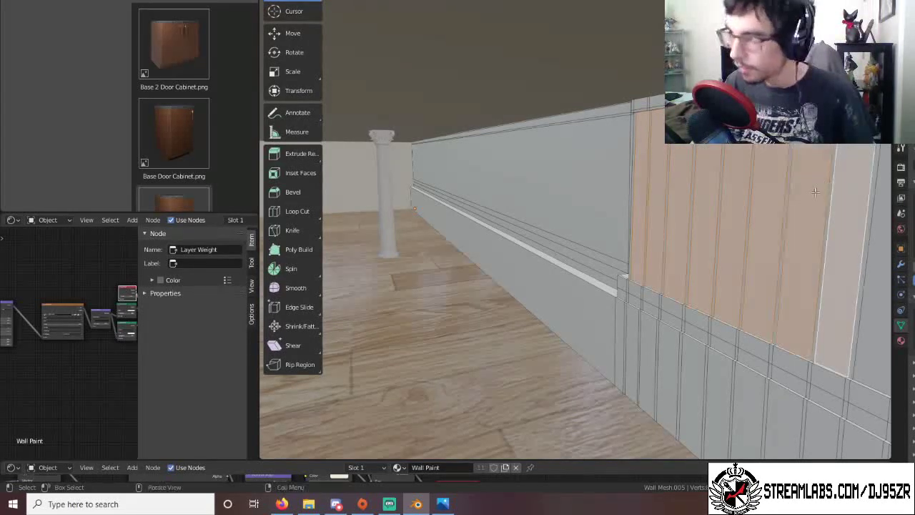
scroll(813, 191, "down", 2)
left_click(716, 199, "shift")
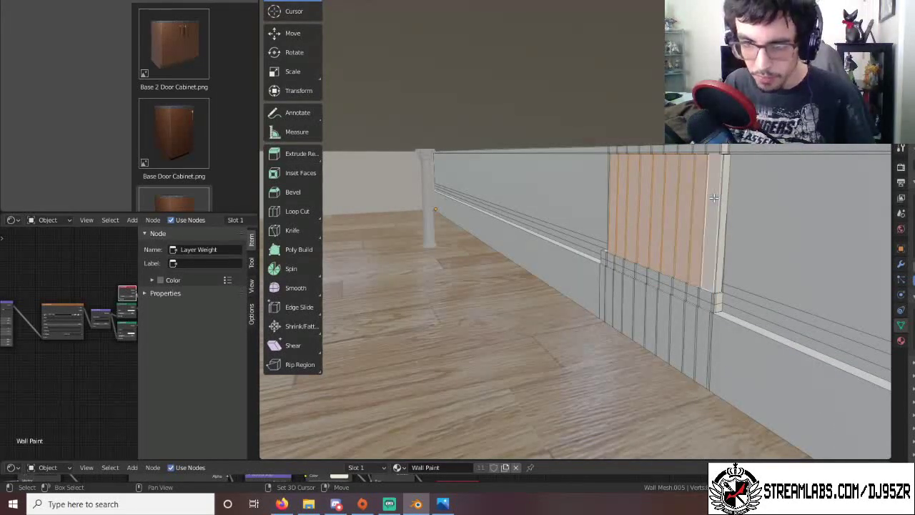
scroll(706, 237, "up", 2)
middle_click_drag(697, 229, 668, 229)
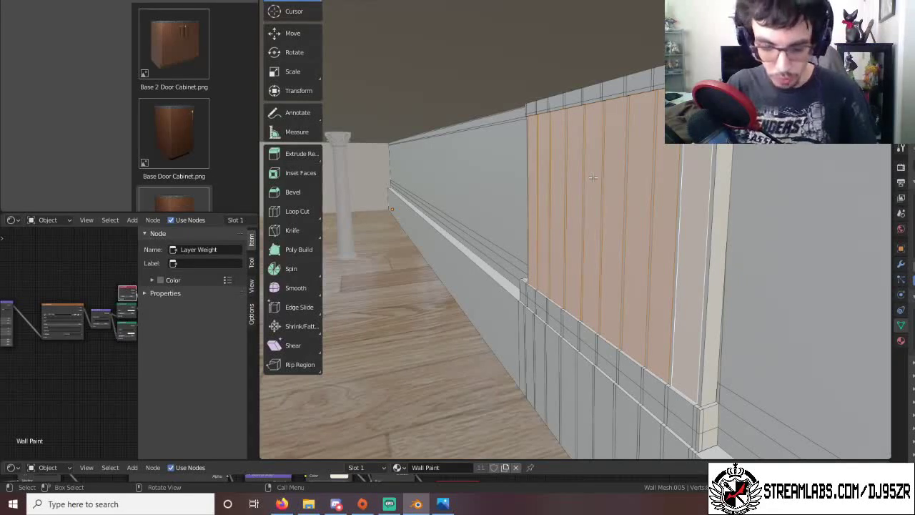
key("ctrl+b")
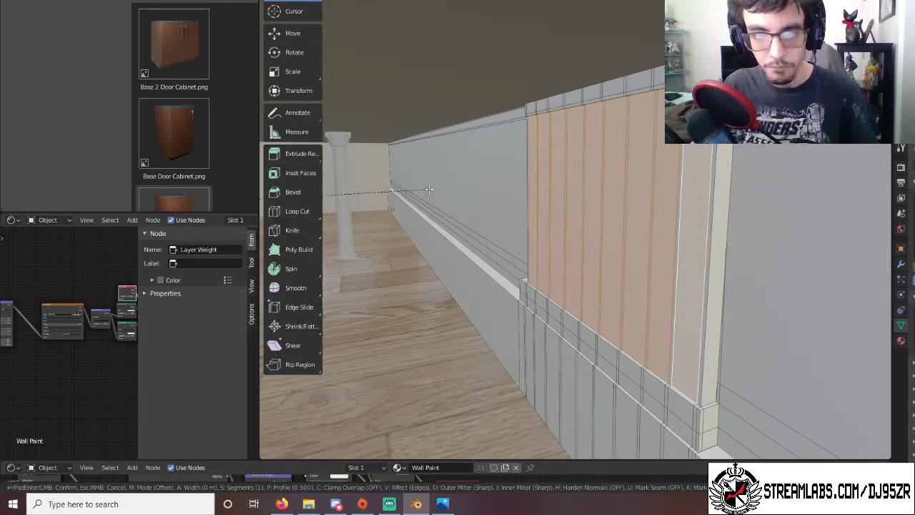
right_click(371, 200)
Try to bevel the selected upper strip faces of the wall.
middle_click_drag(422, 201, 637, 213)
scroll(718, 186, "up", 3)
scroll(660, 216, "up", 4)
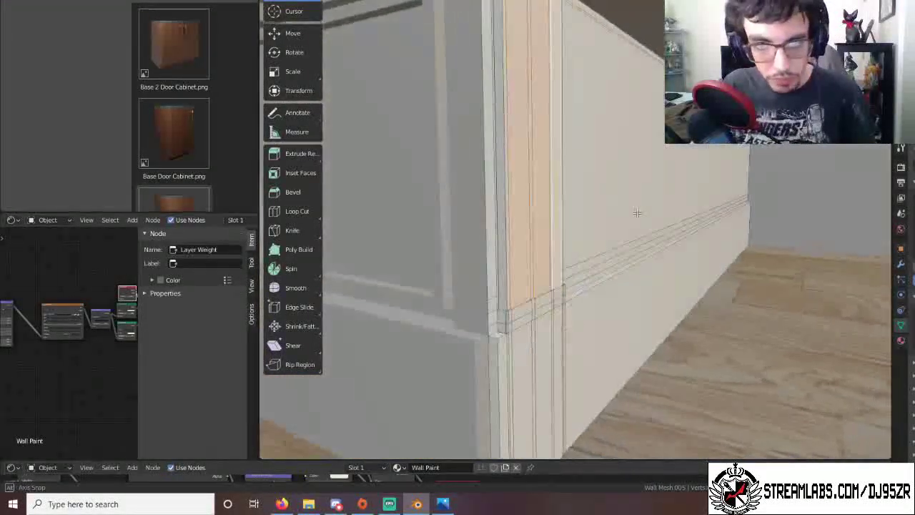
scroll(639, 212, "down", 3)
middle_click_drag(539, 220, 577, 203)
scroll(575, 202, "down", 5)
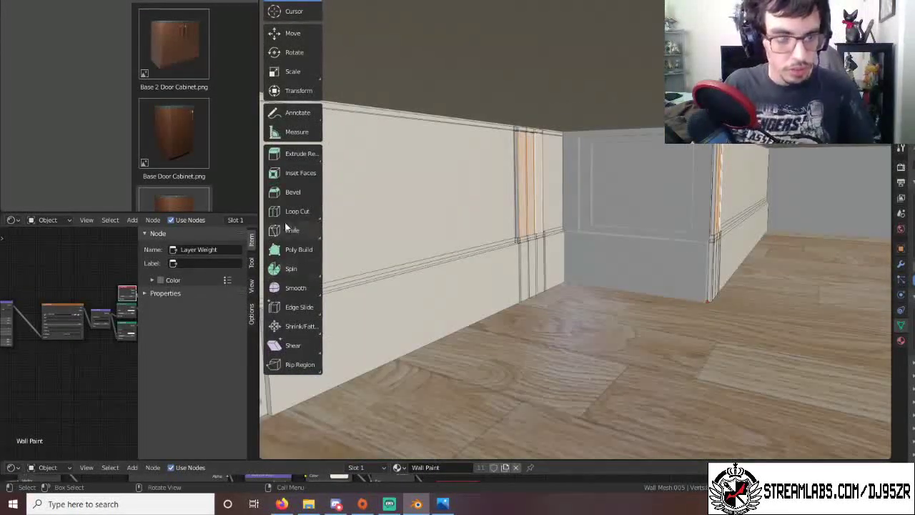
left_click(296, 192)
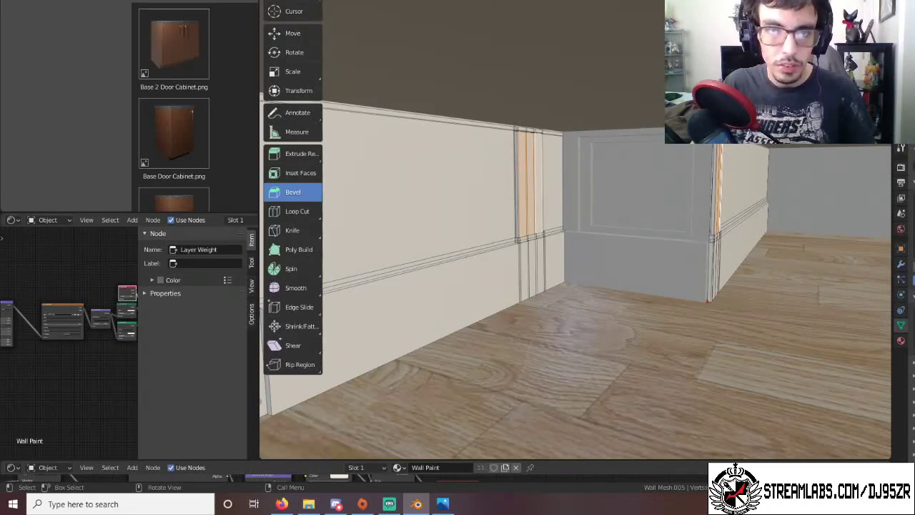
scroll(493, 130, "up", 4)
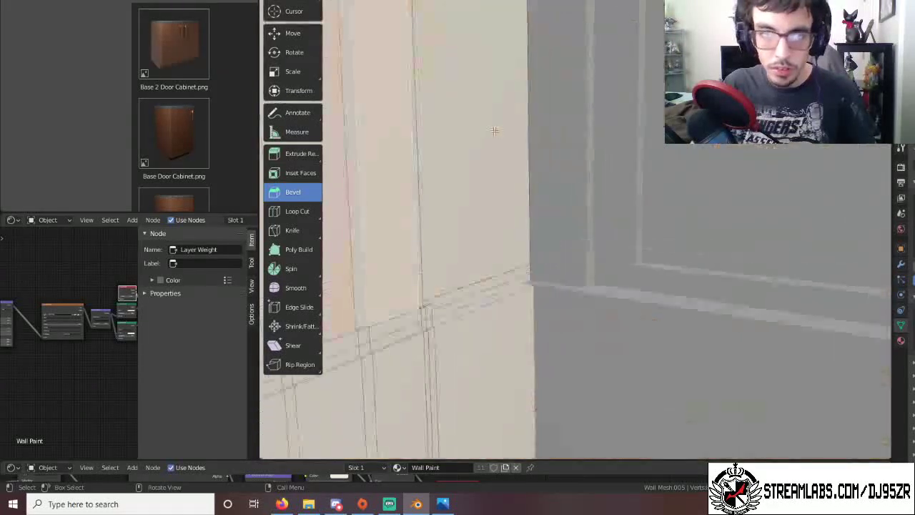
scroll(494, 130, "down", 1)
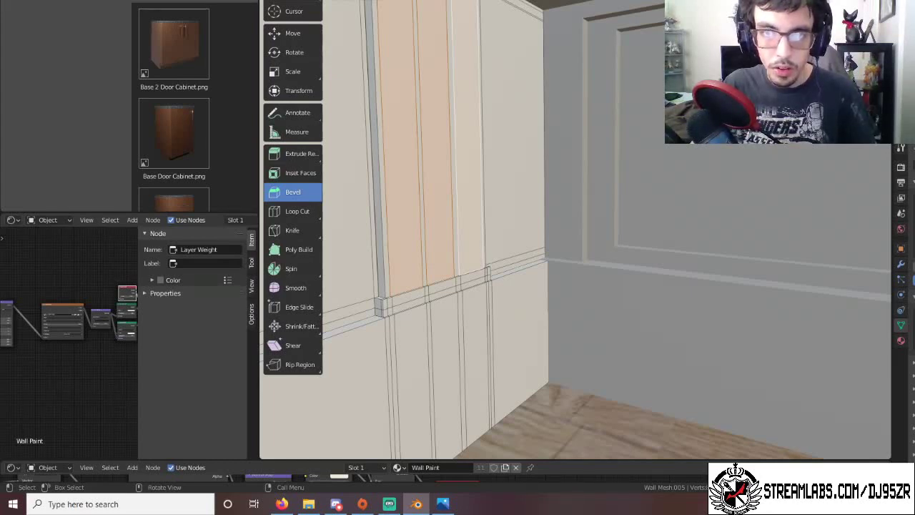
key("w")
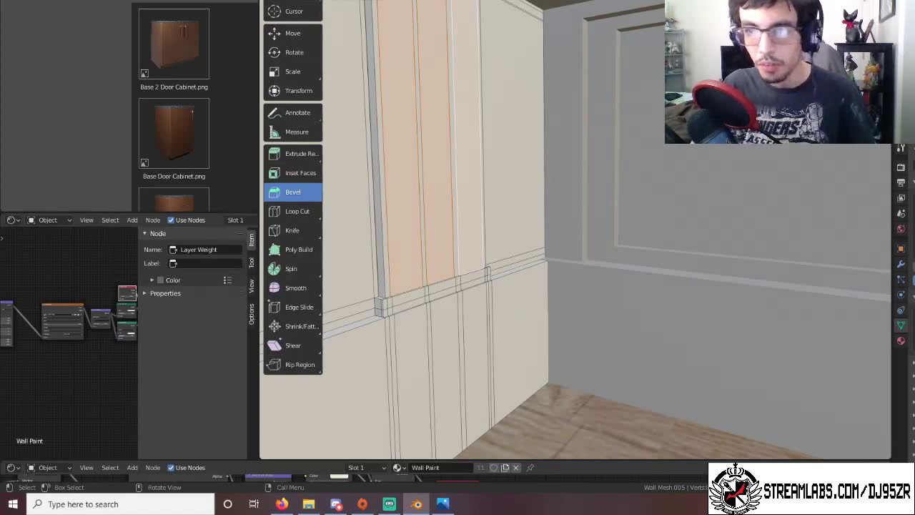
scroll(407, 179, "down", 3)
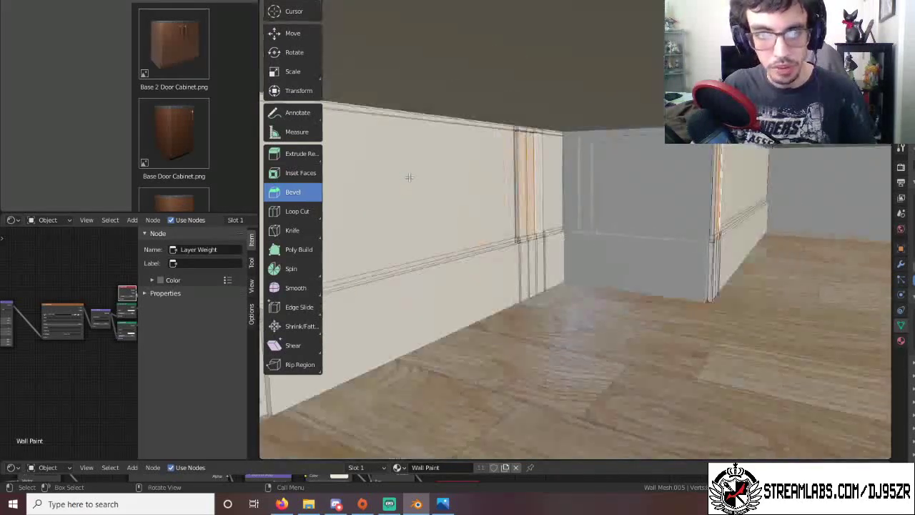
scroll(439, 174, "up", 3)
key("ctrl+b")
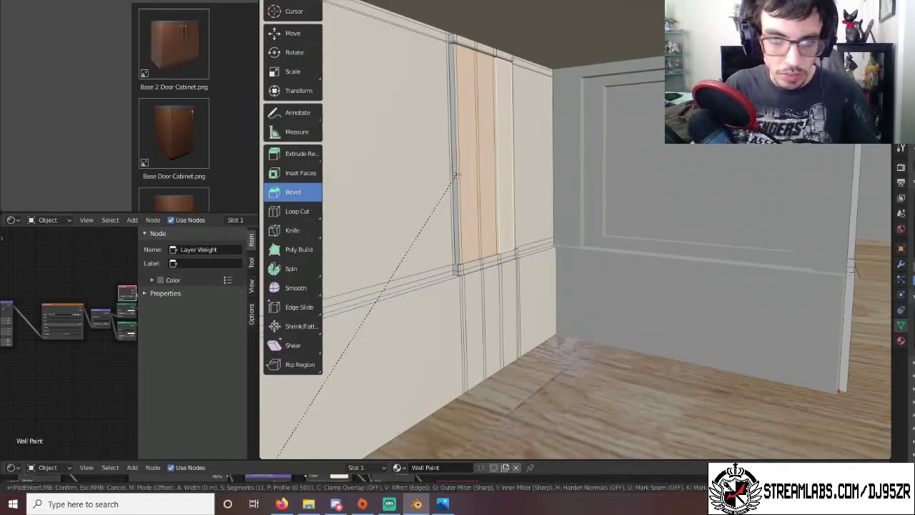
scroll(459, 165, "up", 1)
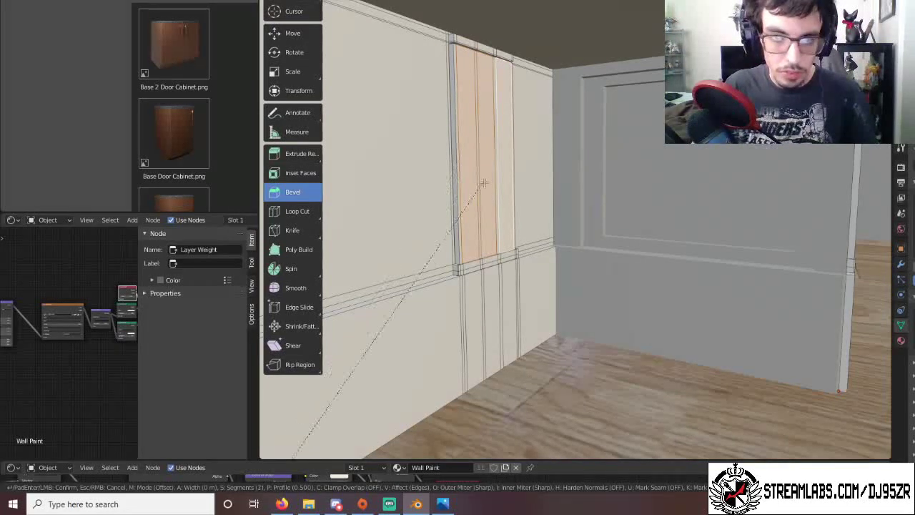
scroll(484, 180, "down", 1)
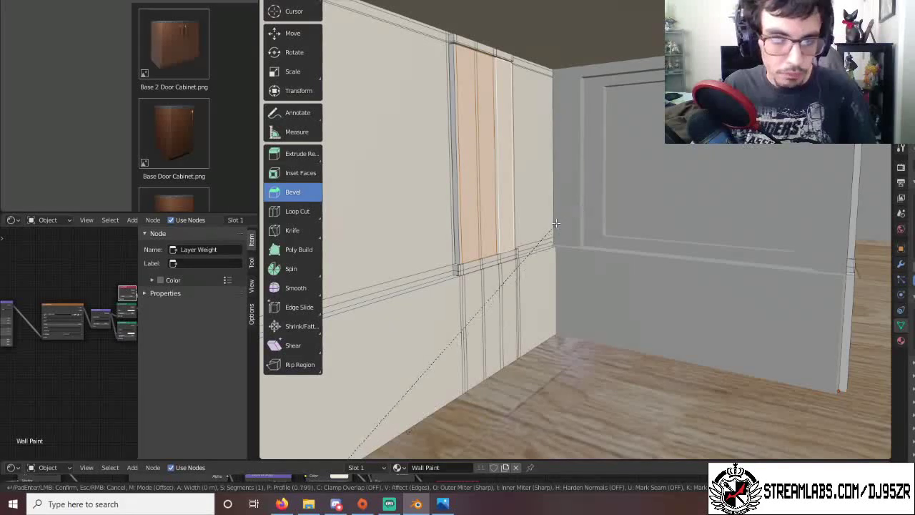
right_click(441, 199)
scroll(461, 182, "up", 2)
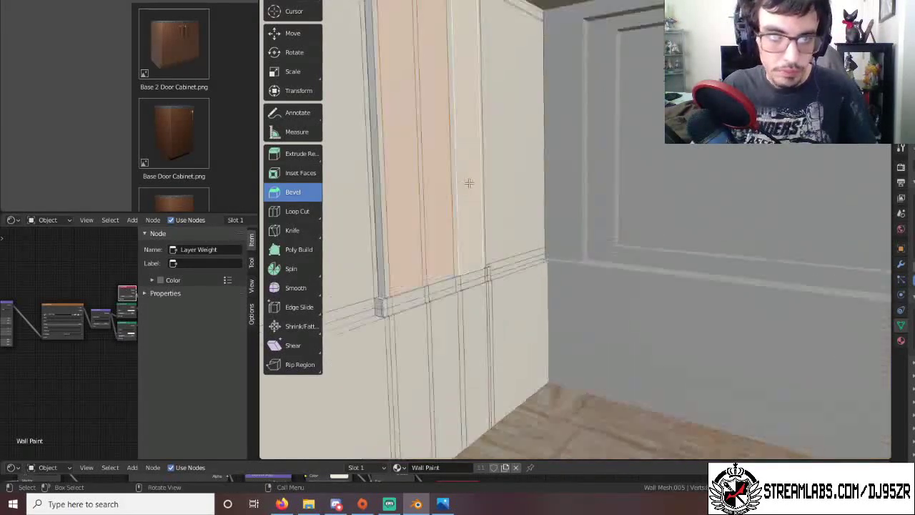
scroll(469, 183, "down", 2)
middle_click_drag(463, 177, 496, 184, "shift")
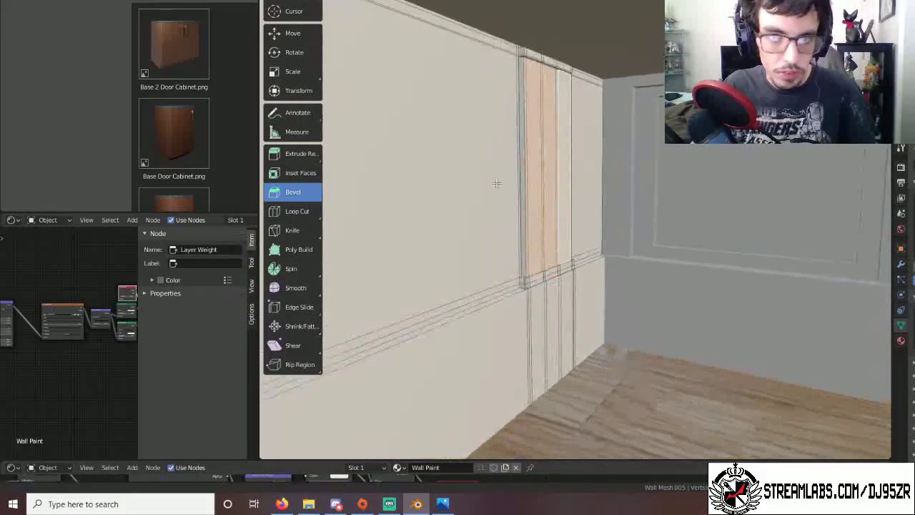
scroll(506, 182, "up", 3)
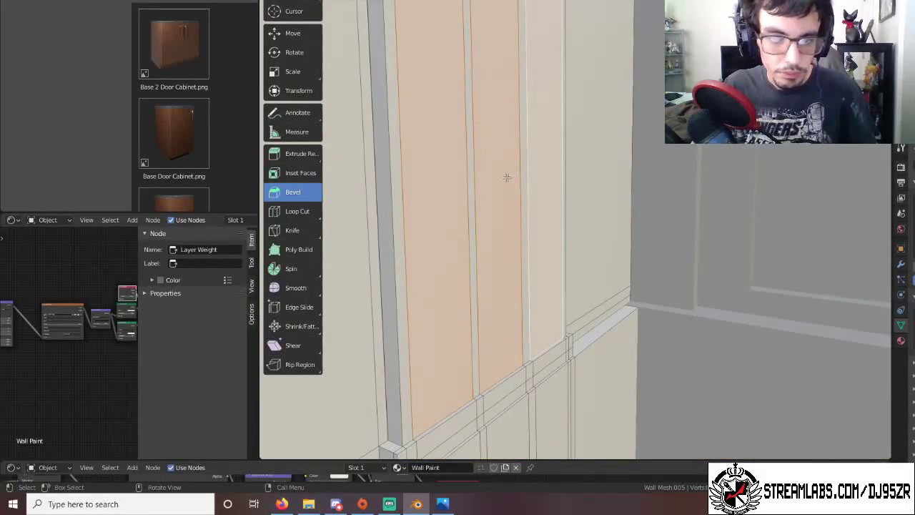
scroll(506, 178, "down", 5)
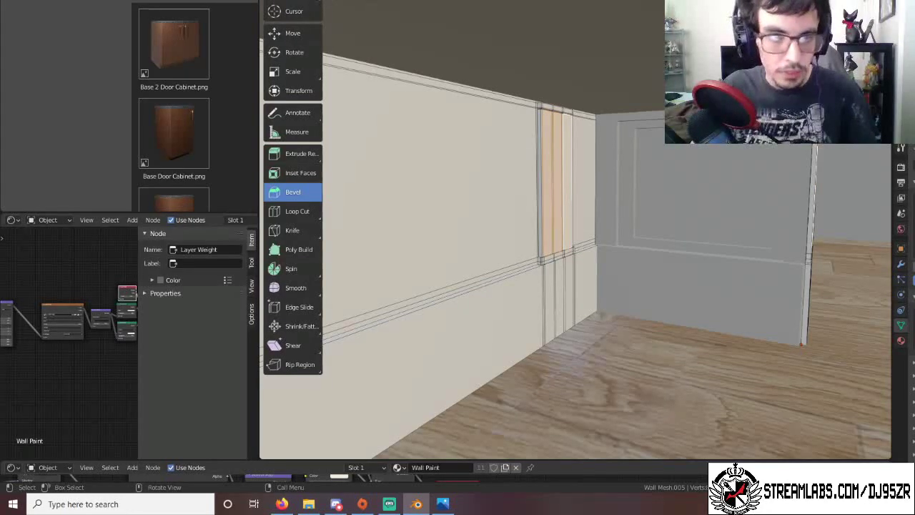
Leave mesh editing and inspect the walls around the room as far as the framed panel wall in the corner.
left_click(293, 2)
key("Tab")
scroll(500, 146, "down", 1)
scroll(502, 146, "up", 4)
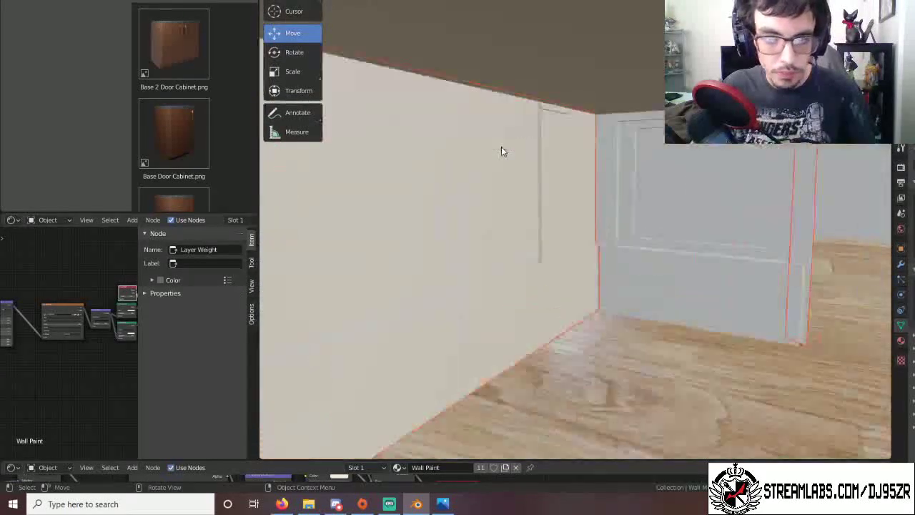
scroll(502, 146, "down", 6)
middle_click_drag(502, 146, 858, 140, "shift")
scroll(590, 125, "down", 4)
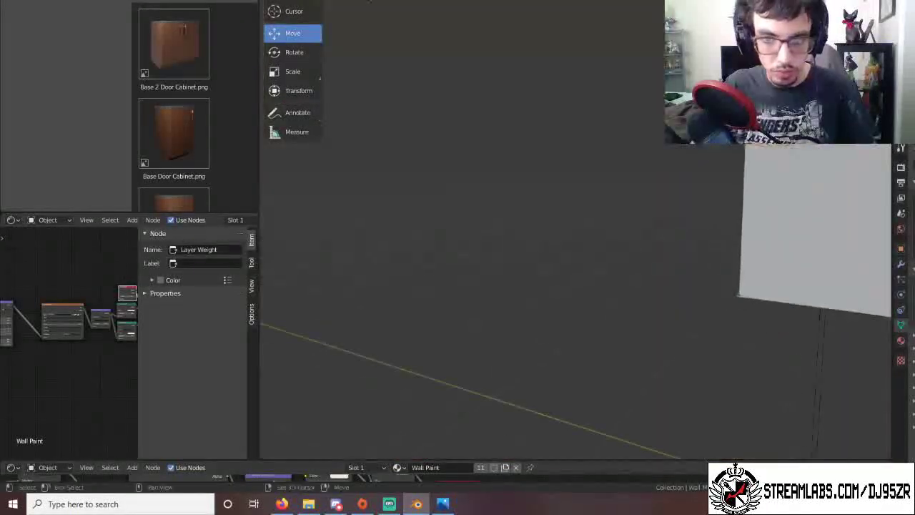
scroll(592, 163, "down", 4)
scroll(591, 161, "down", 1)
scroll(591, 156, "up", 1)
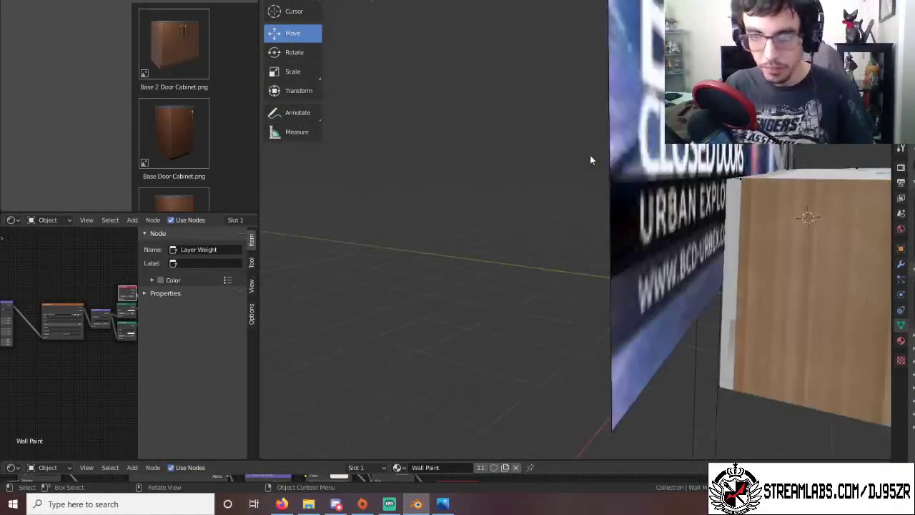
middle_click_drag(590, 155, 493, 140, "shift")
scroll(571, 157, "down", 6)
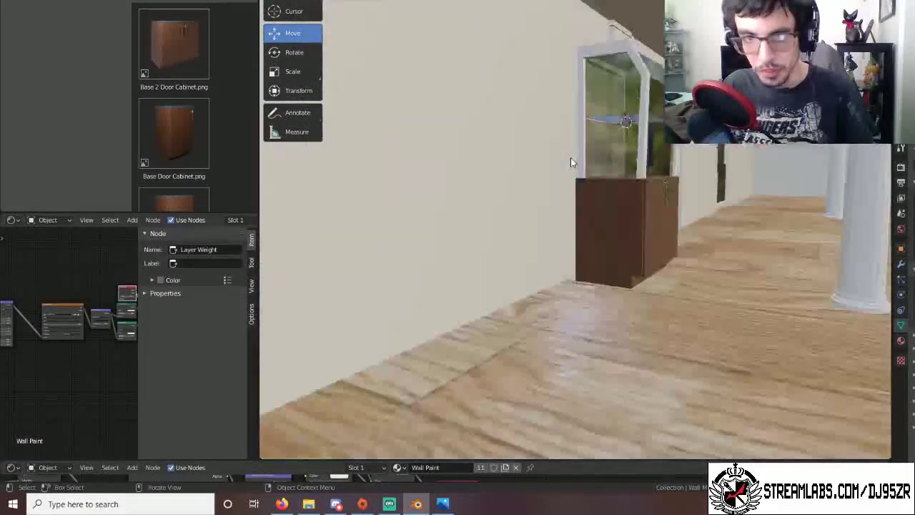
middle_click_drag(571, 157, 536, 163, "shift")
scroll(552, 168, "up", 2)
scroll(553, 168, "down", 2)
middle_click_drag(601, 170, 534, 158, "shift")
scroll(534, 163, "up", 3)
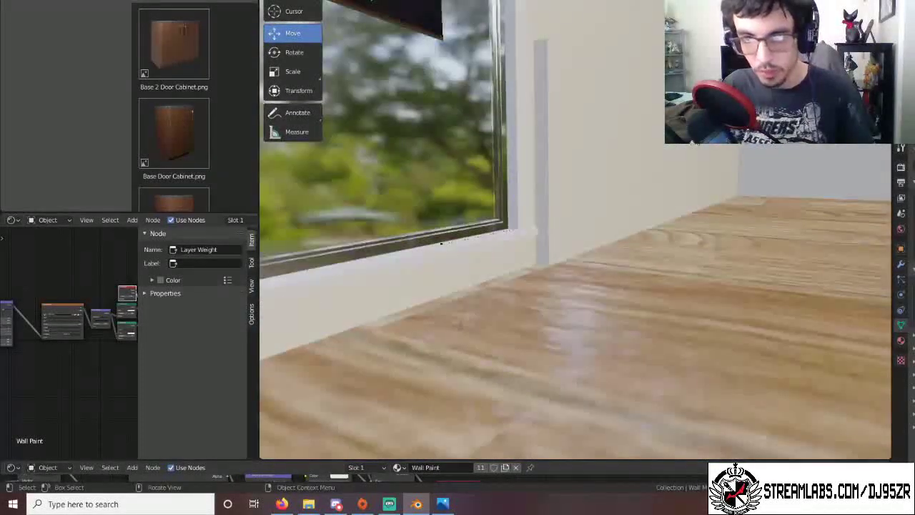
middle_click_drag(665, 147, 544, 196, "shift")
scroll(536, 172, "up", 5)
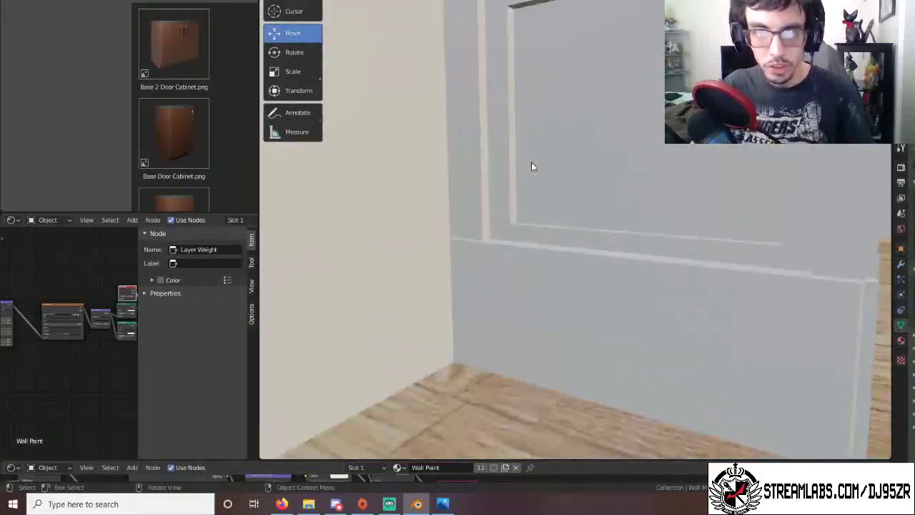
Select the framed panel wall and open its mesh for editing.
left_click(500, 79)
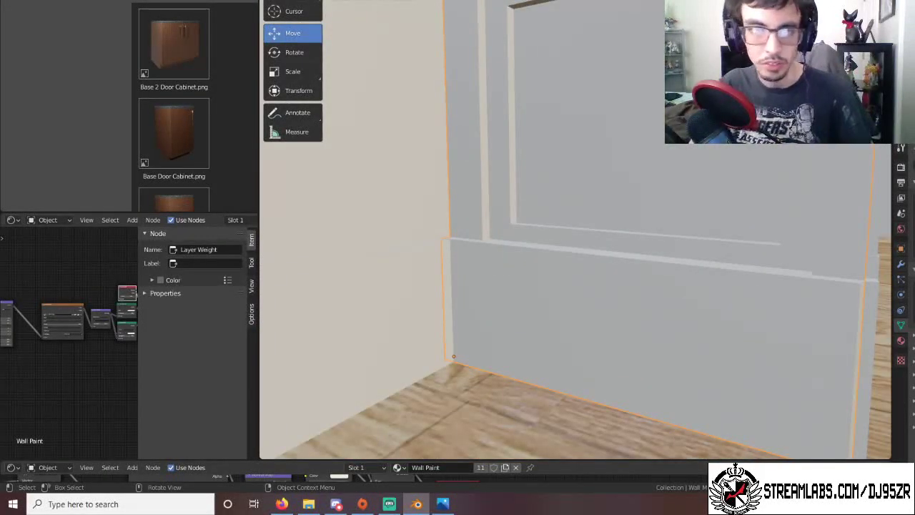
left_click(297, 1)
left_click(310, 1)
middle_click_drag(527, 69, 524, 101, "shift")
scroll(563, 89, "up", 2)
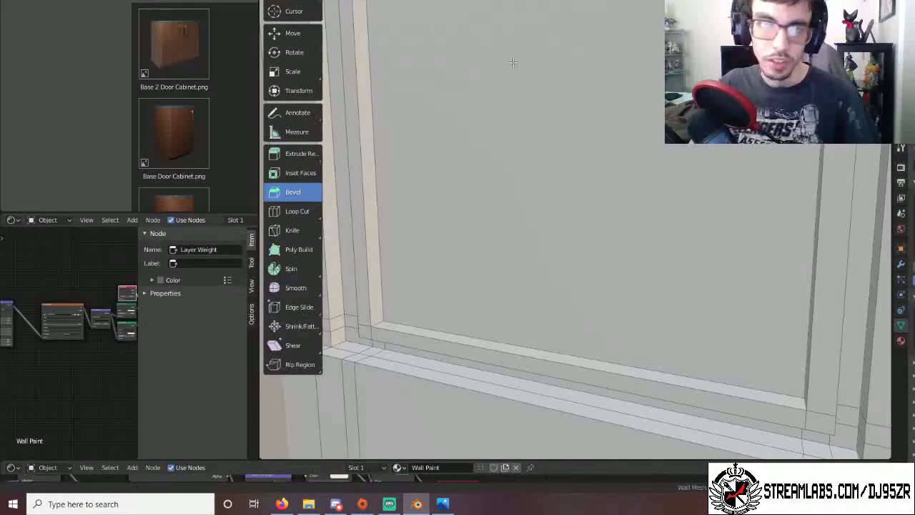
Select the narrow rim faces on all four sides of the framed wall's inner panel.
scroll(465, 43, "up", 2)
left_click(427, 16)
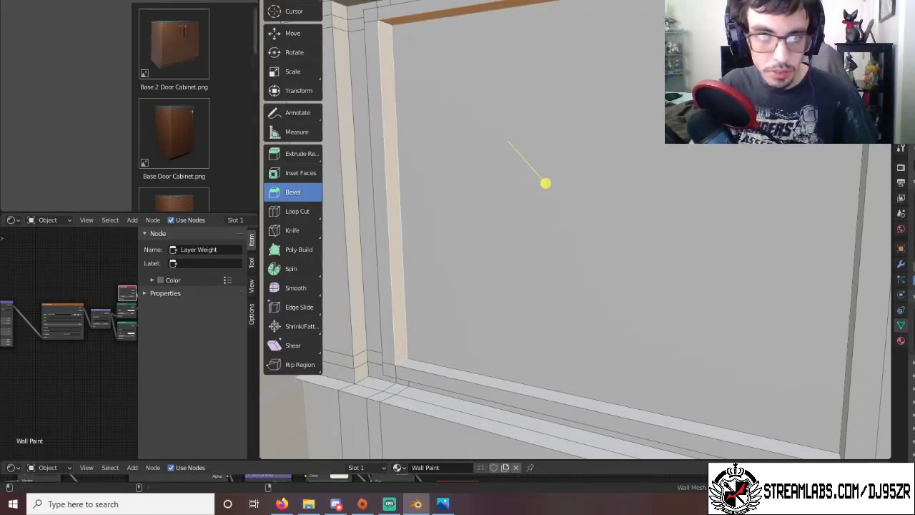
left_click(288, 2)
left_click(448, 376, "shift")
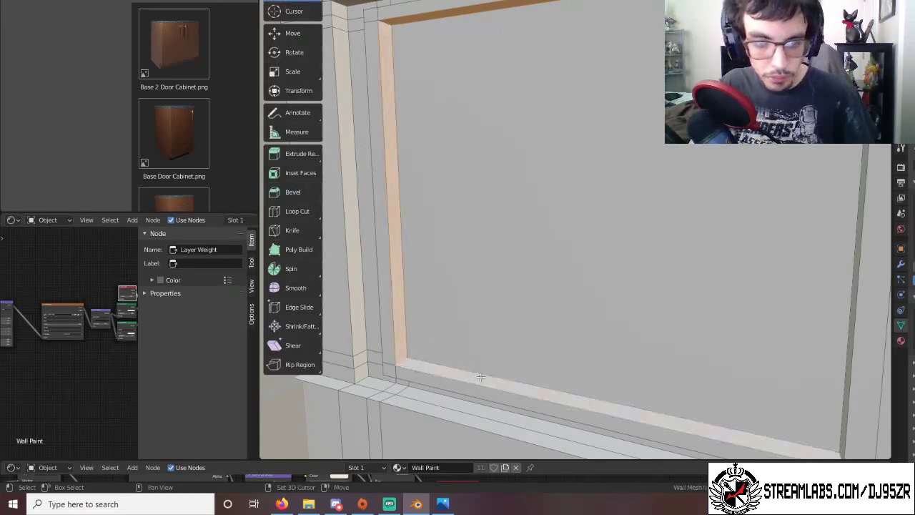
middle_click_drag(502, 366, 522, 350)
left_click(785, 279, "shift")
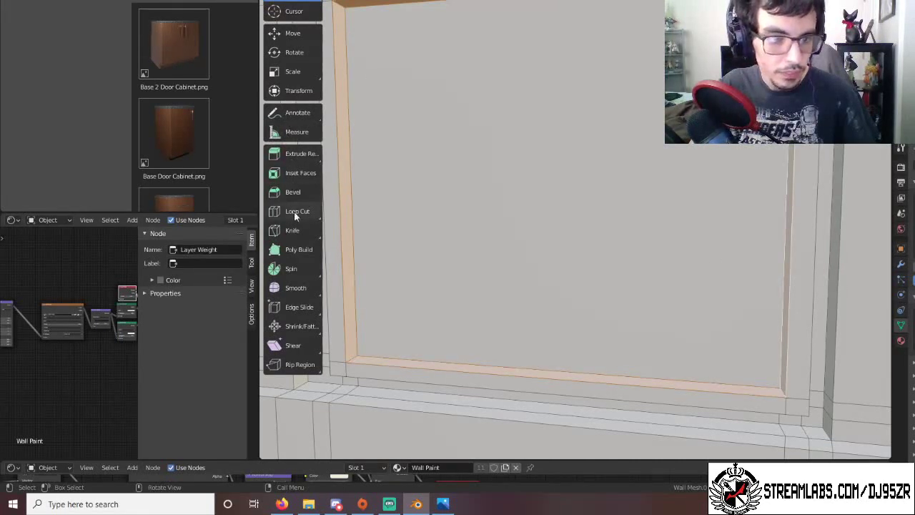
Try to scale the selected rim faces uniformly by about 1.018.
left_click(293, 71)
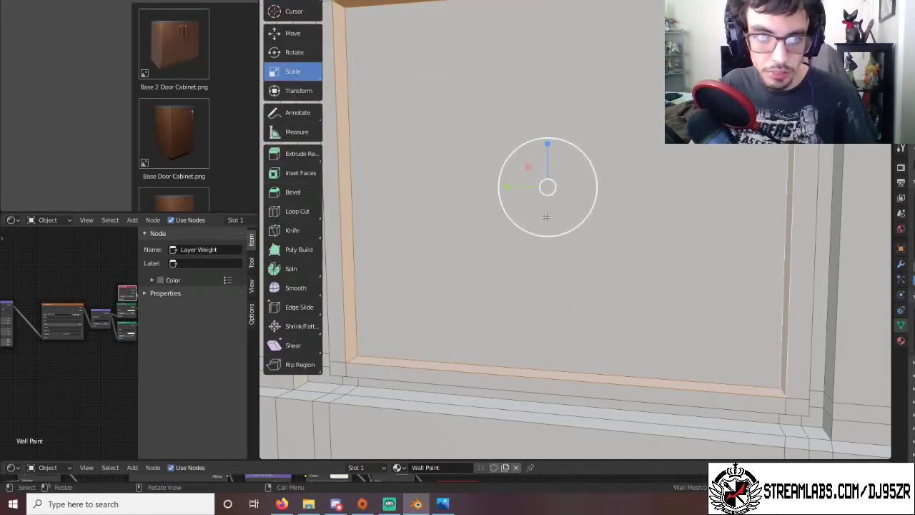
key("s")
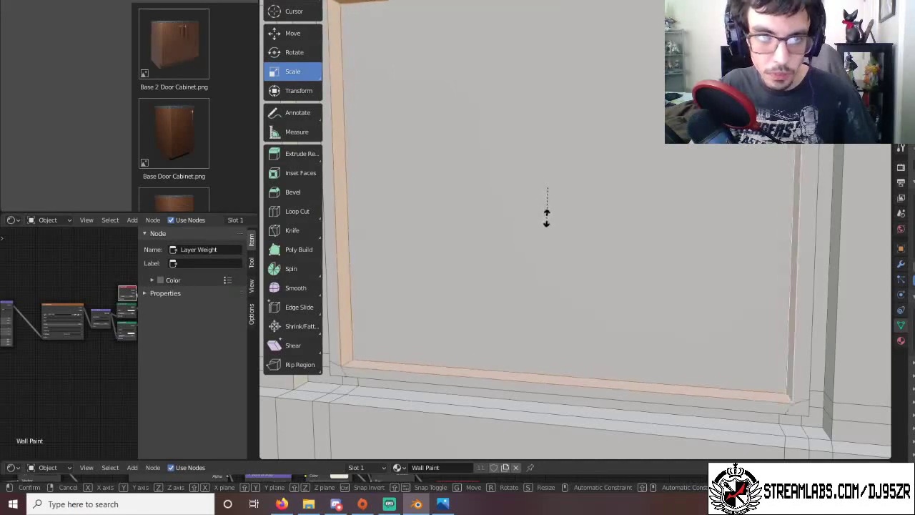
left_click(544, 218)
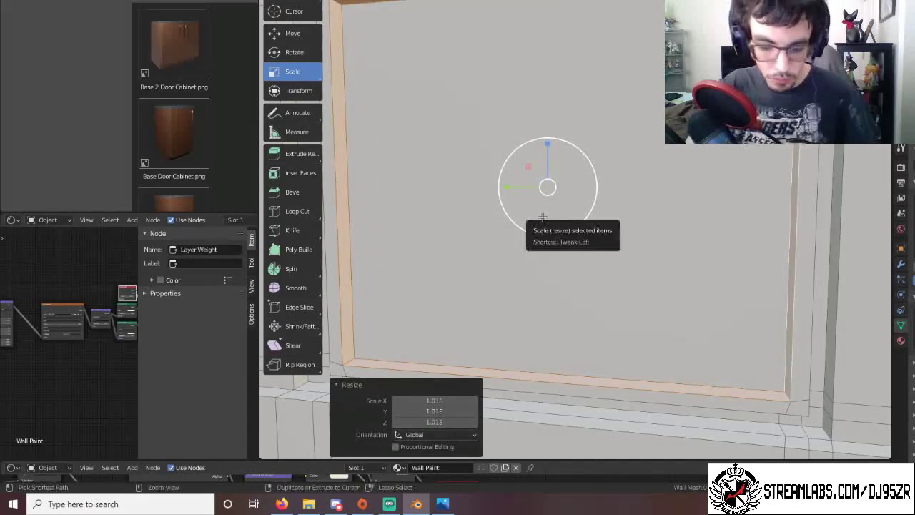
key("ctrl+z")
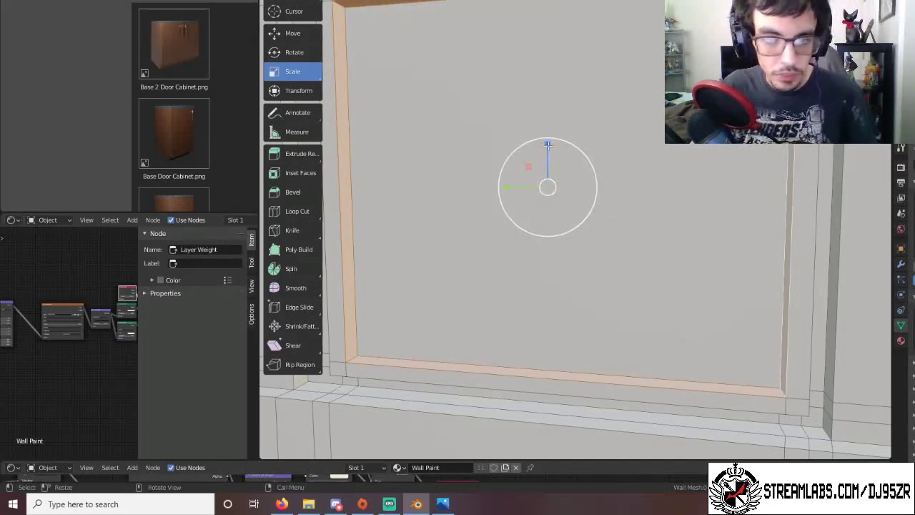
Scale the inner panel's rim faces to about 0.901 along Z and about 0.839 along Y.
left_click_drag(547, 147, 547, 153)
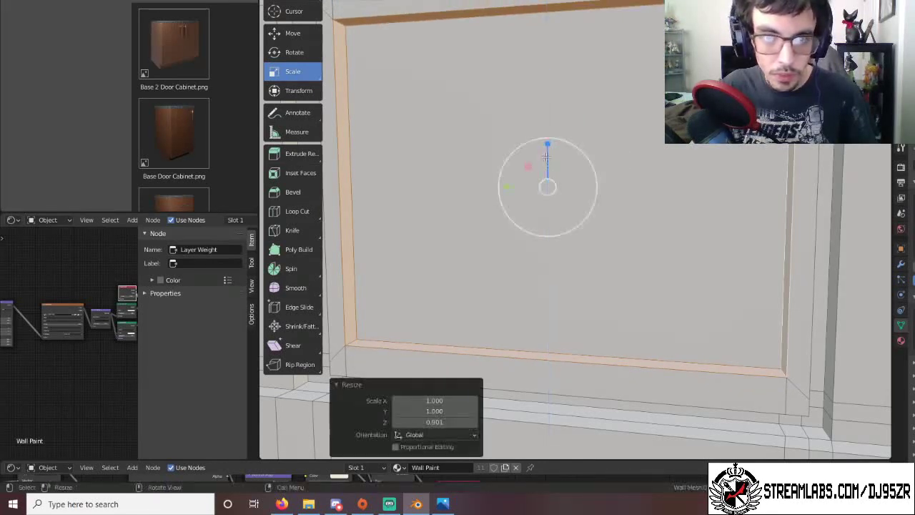
left_click_drag(515, 188, 518, 188)
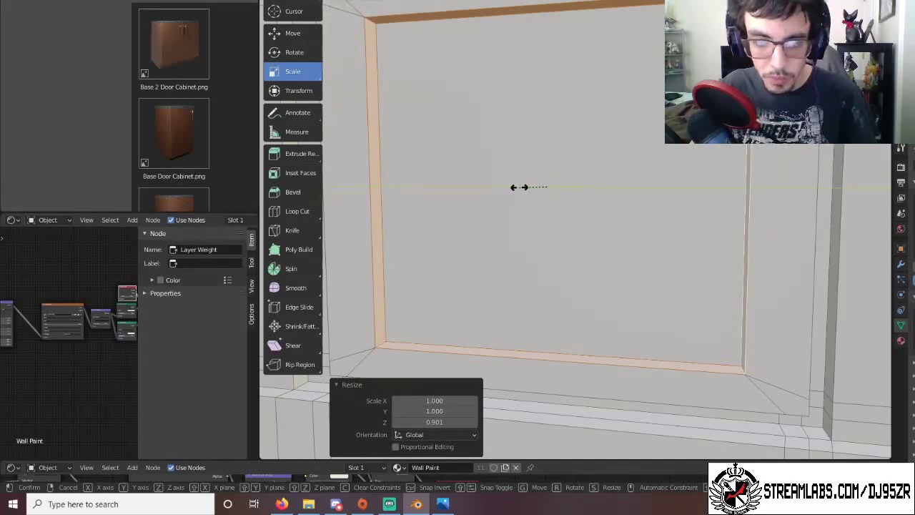
left_click_drag(520, 187, 521, 187)
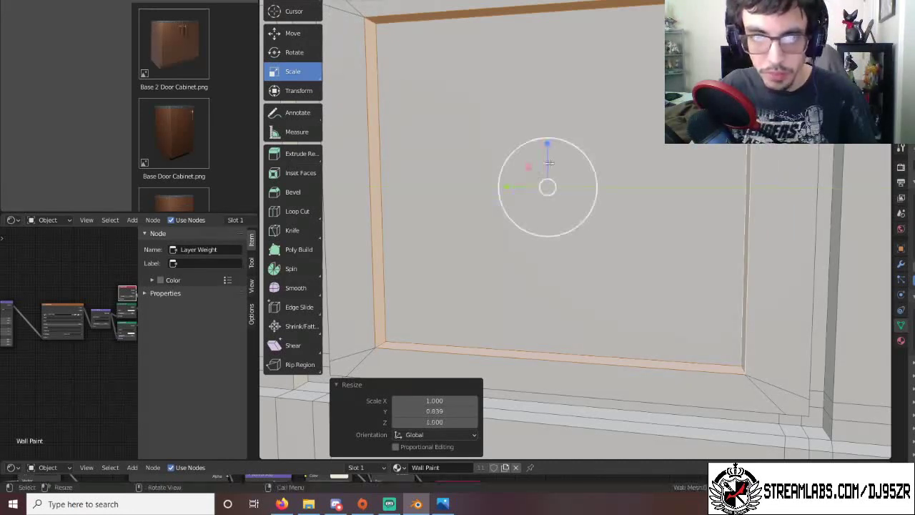
scroll(602, 158, "down", 5)
scroll(602, 156, "up", 2)
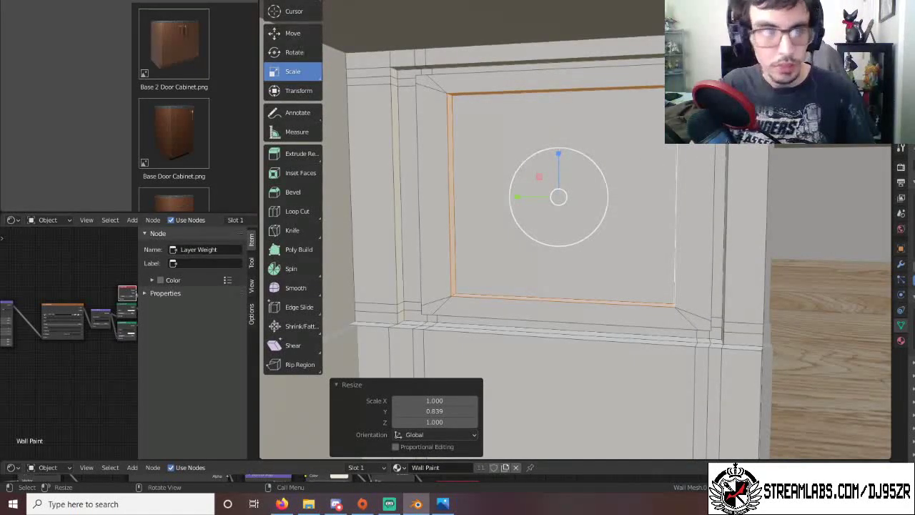
Add a centred loop cut through the sloped border on each of the four sides of the framed wall's inner panel.
left_click(297, 213)
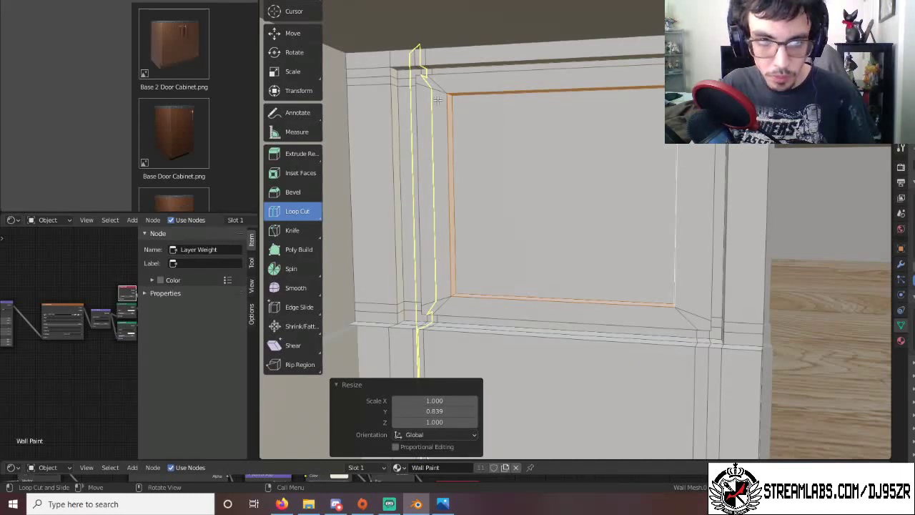
left_click(438, 100)
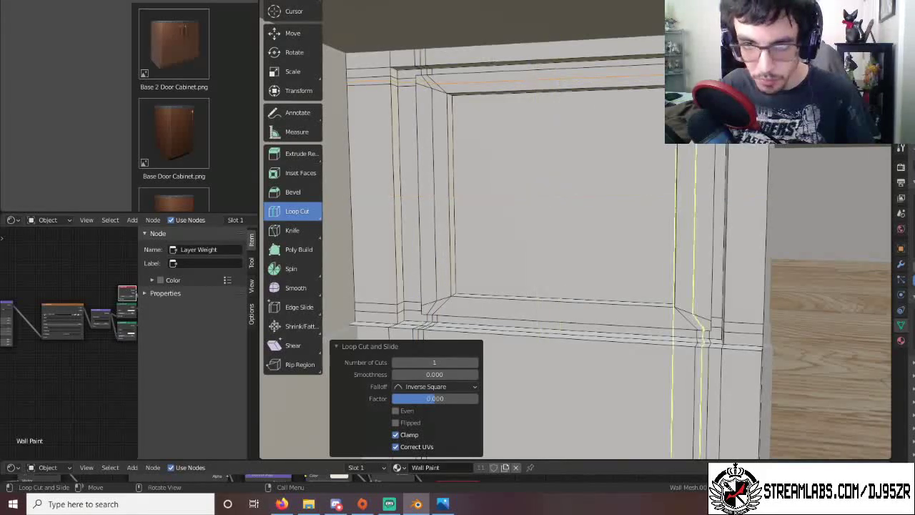
left_click(692, 97)
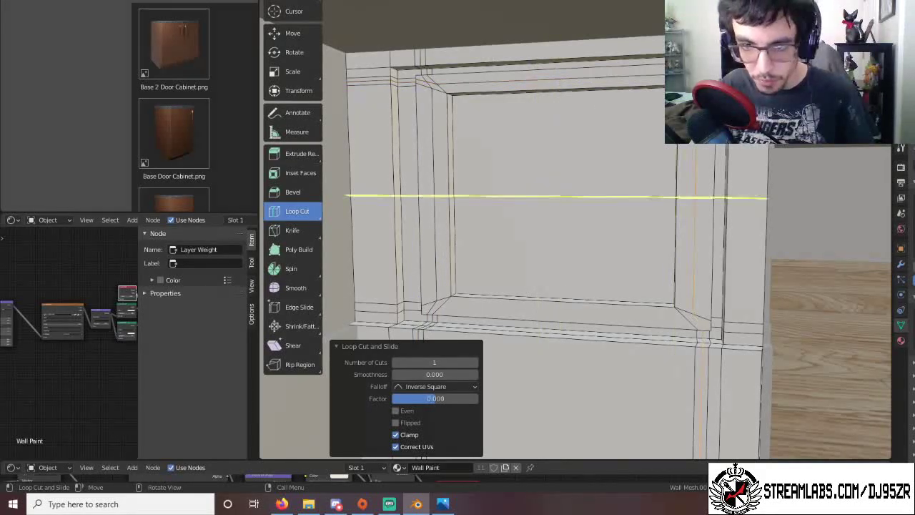
left_click(431, 308)
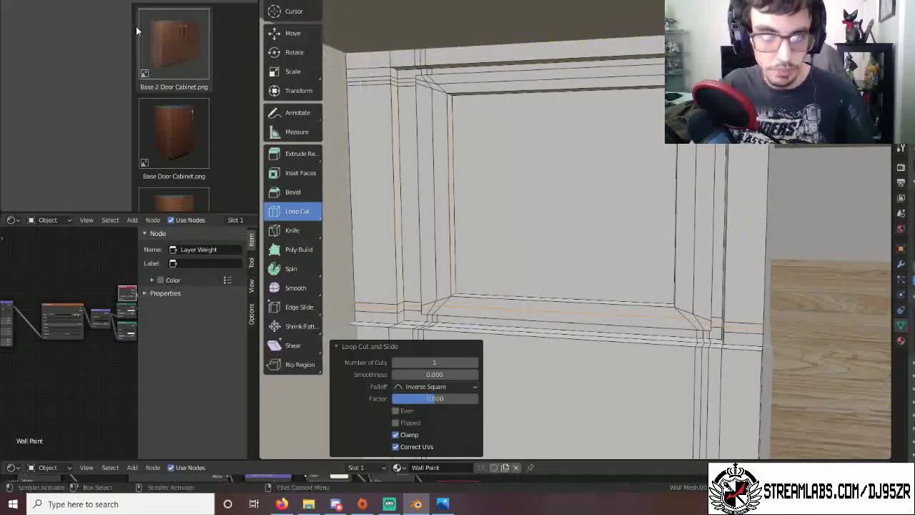
key("w")
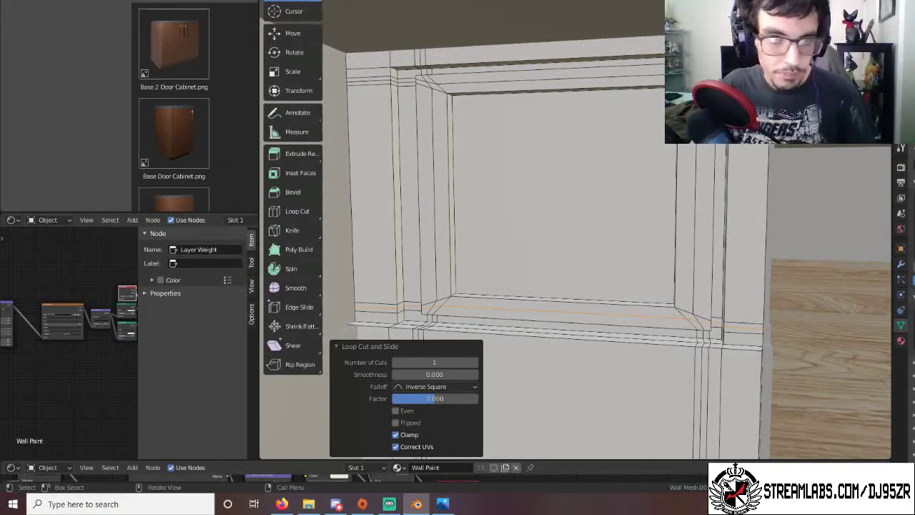
left_click(434, 155)
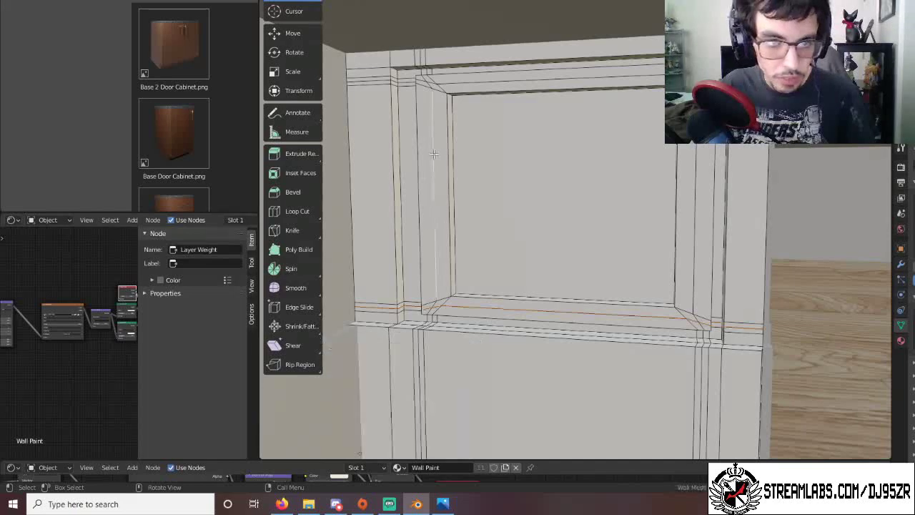
scroll(427, 122, "up", 3)
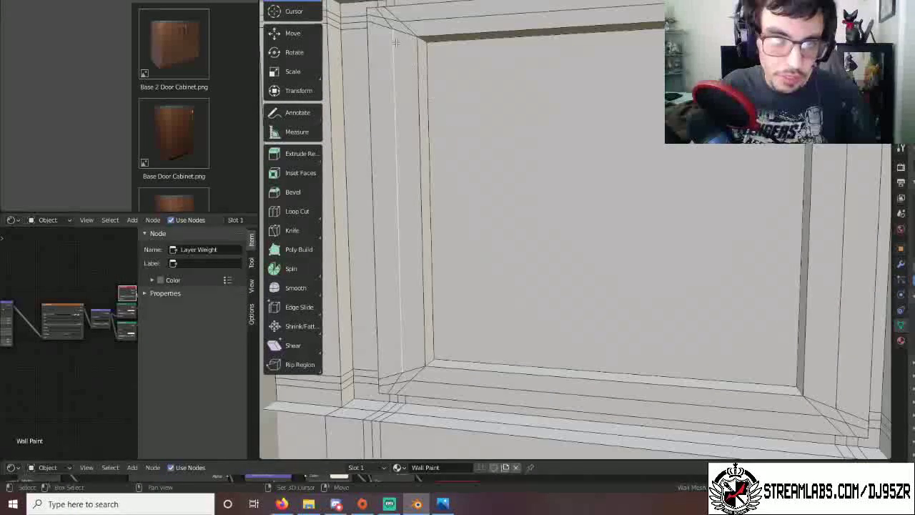
left_click(388, 24, "shift")
left_click(395, 20, "shift")
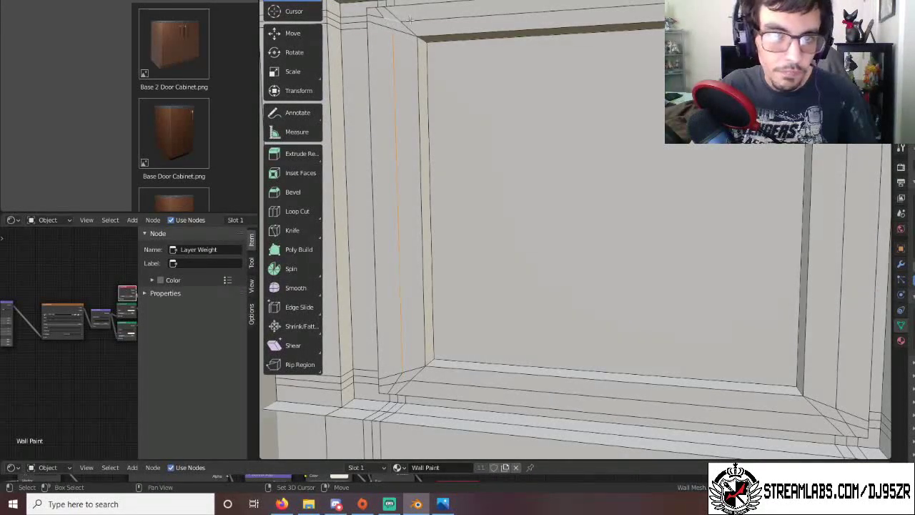
Adjust the new loop vertices at the inner panel's upper-left corner individually, shifting the loop intersection about -0.0307 m along Y.
key("1")
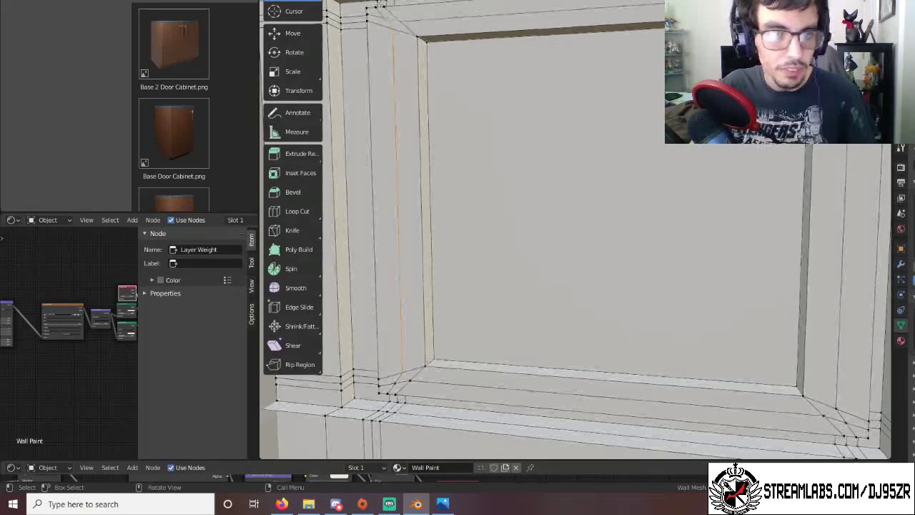
left_click(293, 33)
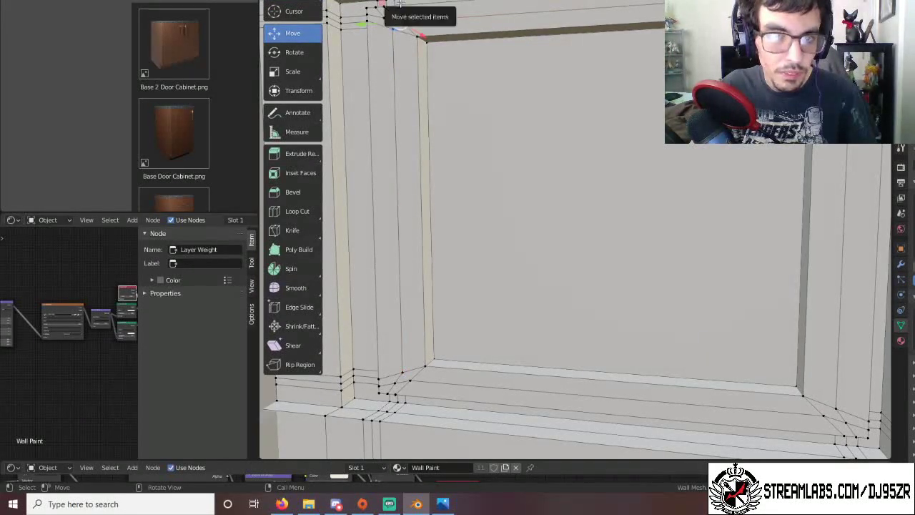
left_click_drag(400, 5, 400, 2)
left_click(368, 14)
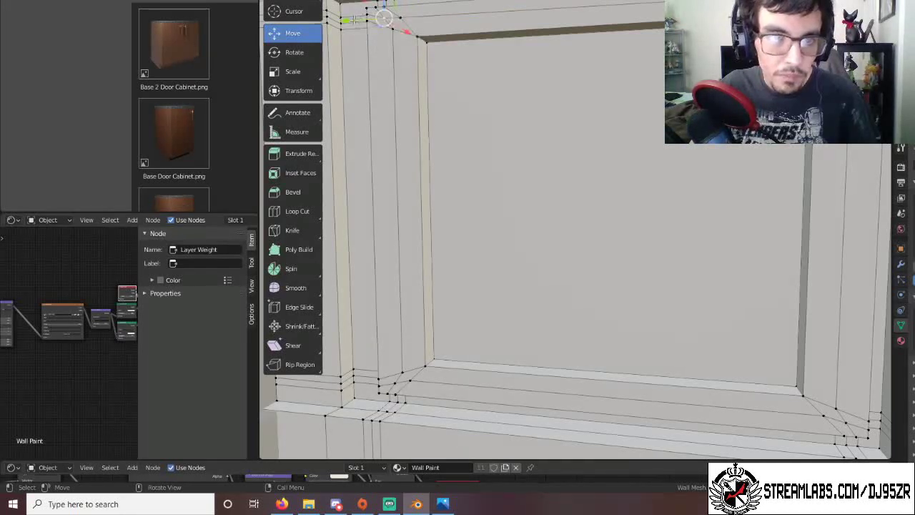
left_click_drag(364, 15, 364, 17)
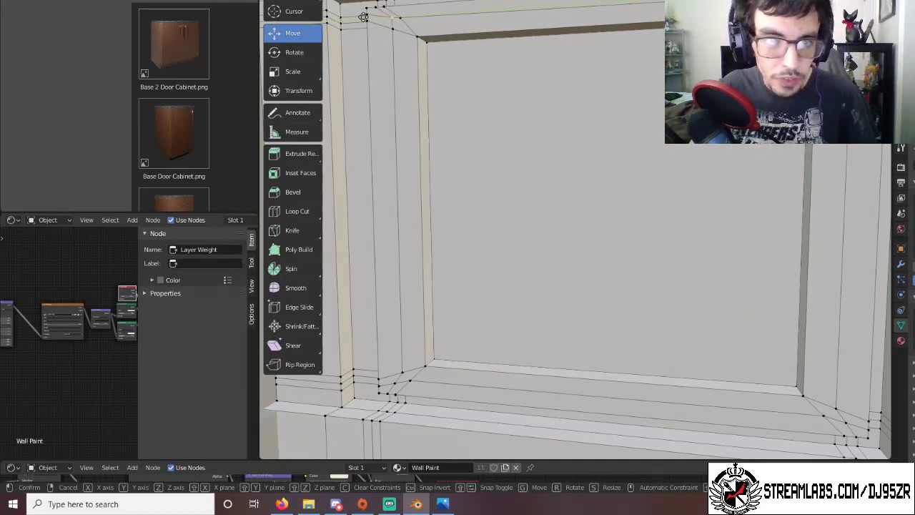
left_click_drag(364, 17, 364, 16)
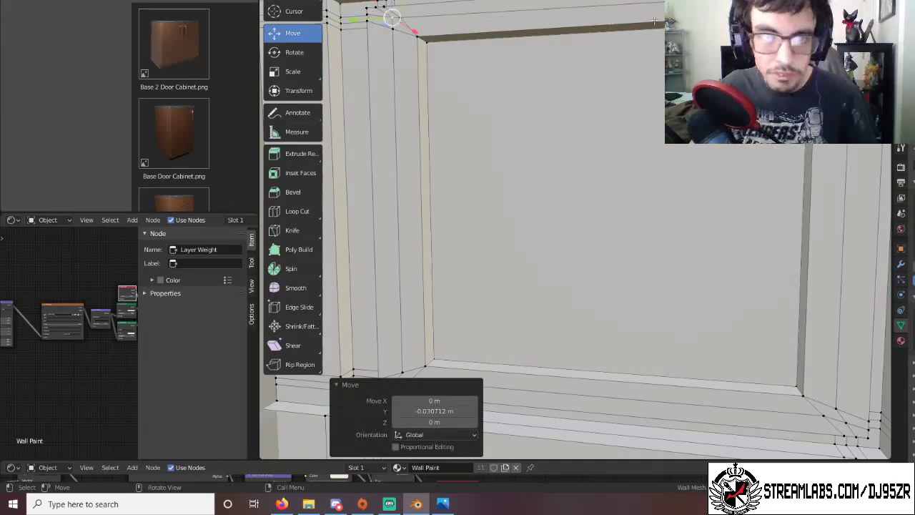
Reposition the new loop vertices at the inner panel's upper-right corner, using moves of about 0.0287 m along Y and -0.0061 m along Z.
middle_click_drag(544, 236, 412, 255, "shift")
left_click(698, 11)
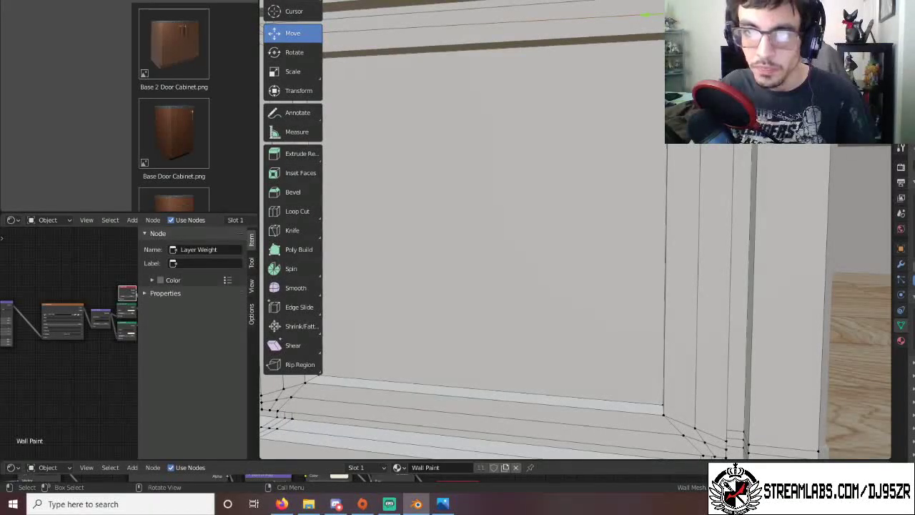
key("g")
key("z")
key("Return")
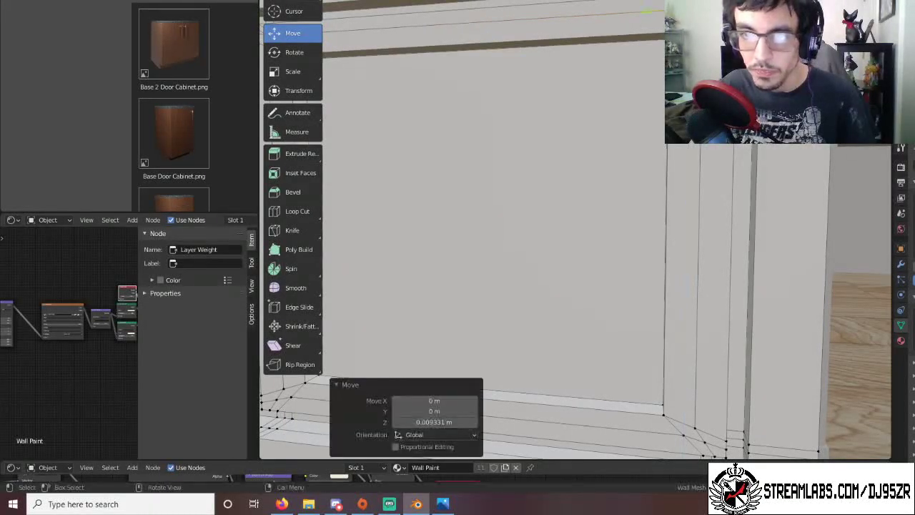
key("ctrl+z")
key("g")
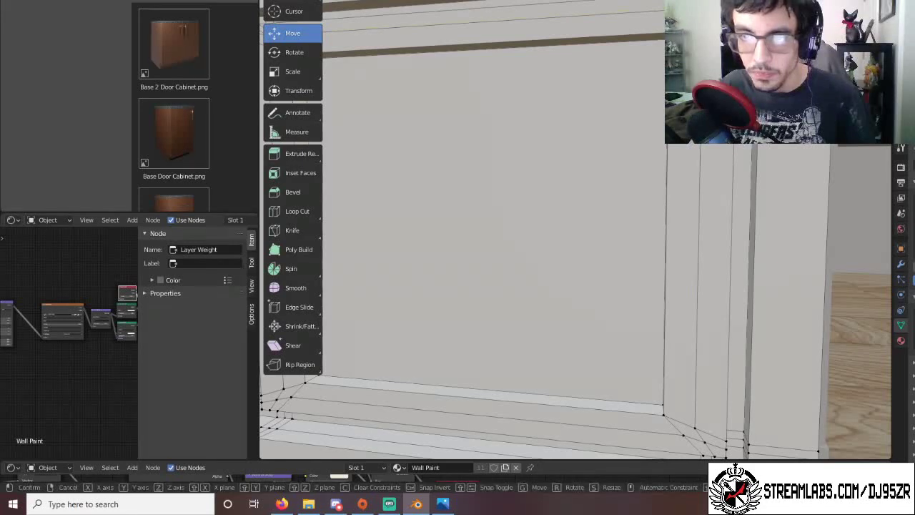
key("Return")
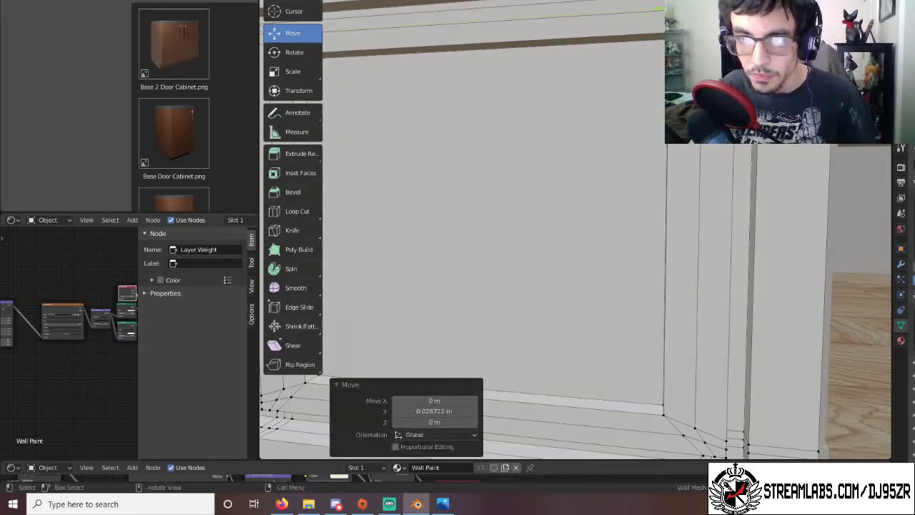
key("g")
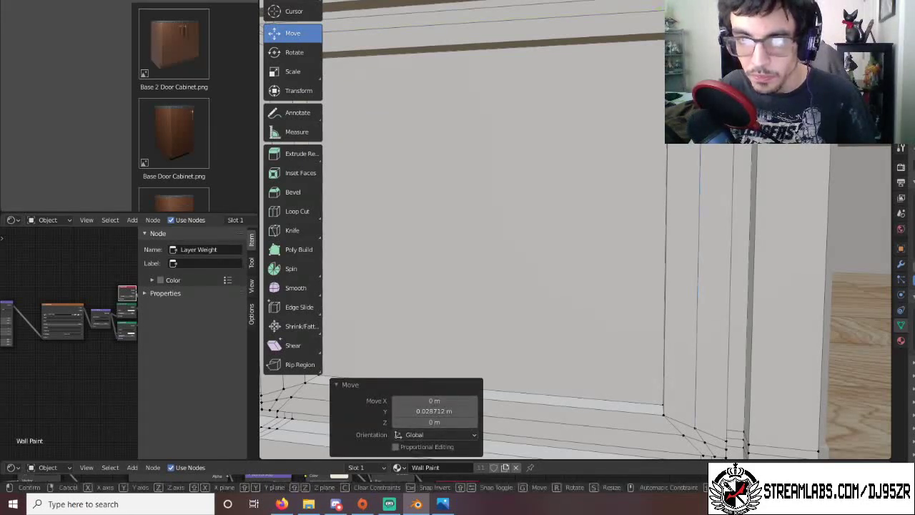
key("Return")
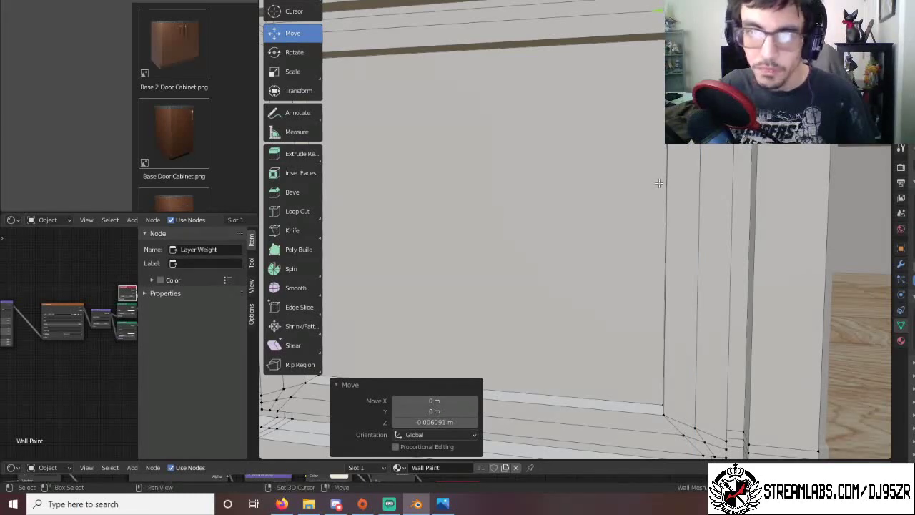
Raise two loop vertices at the inner panel's lower-right corner about 0.0301 m and 0.0117 m along Z, and shift the second along Y.
middle_click_drag(660, 184, 663, 1, "shift")
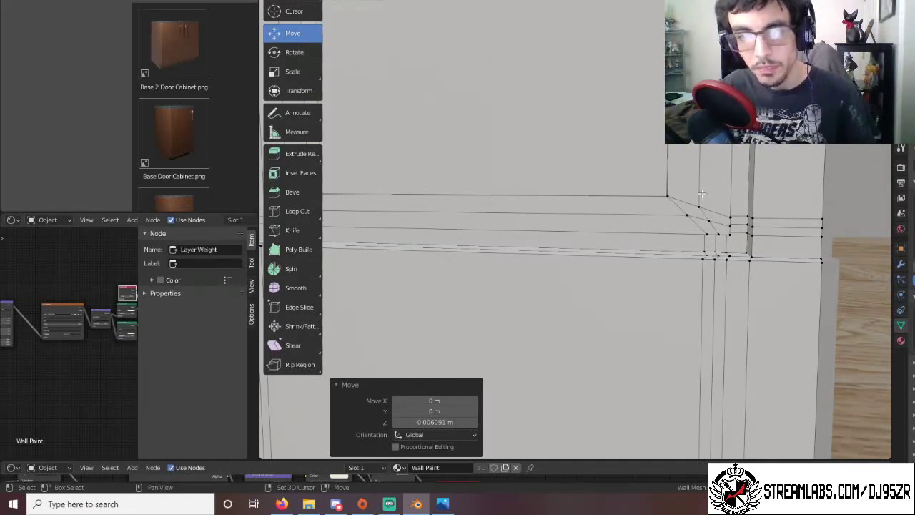
left_click(700, 206)
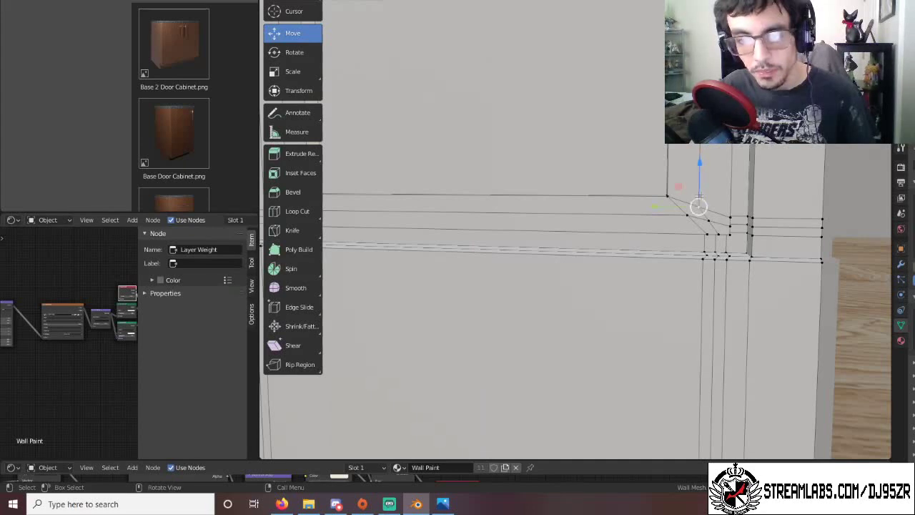
left_click_drag(699, 187, 699, 177)
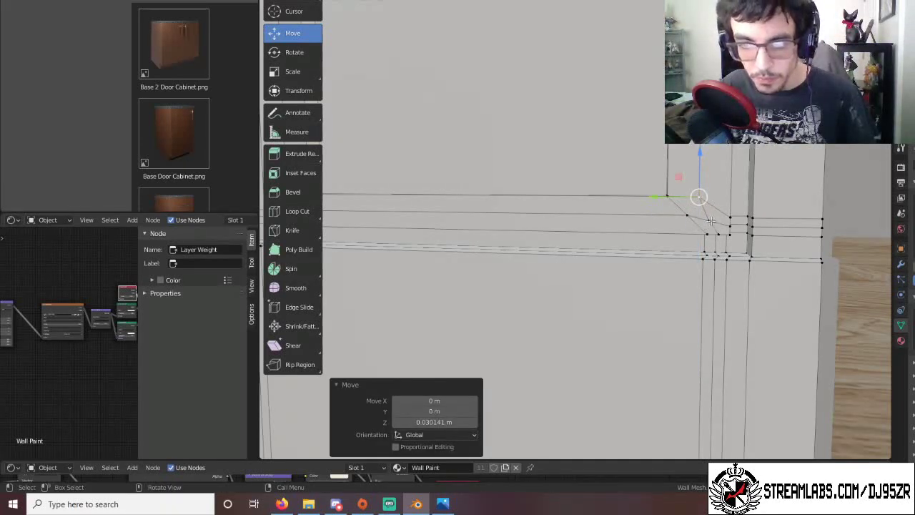
left_click(709, 222)
left_click_drag(708, 208, 708, 199)
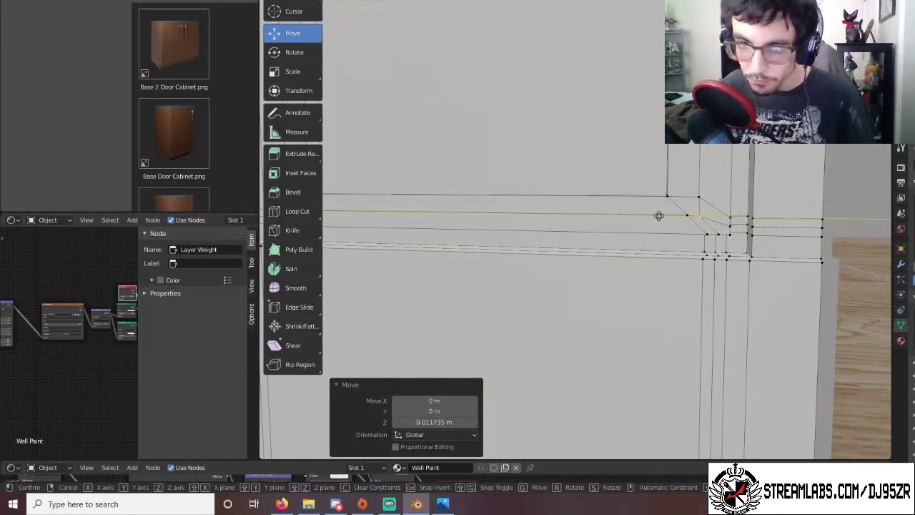
left_click(660, 216)
At the inner panel's lower-left corner, raise the vertical loop's vertex to the panel edge and slide the horizontal loop's vertex along Y beneath the panel corner.
middle_click_drag(534, 193, 660, 195, "shift")
left_click(669, 202)
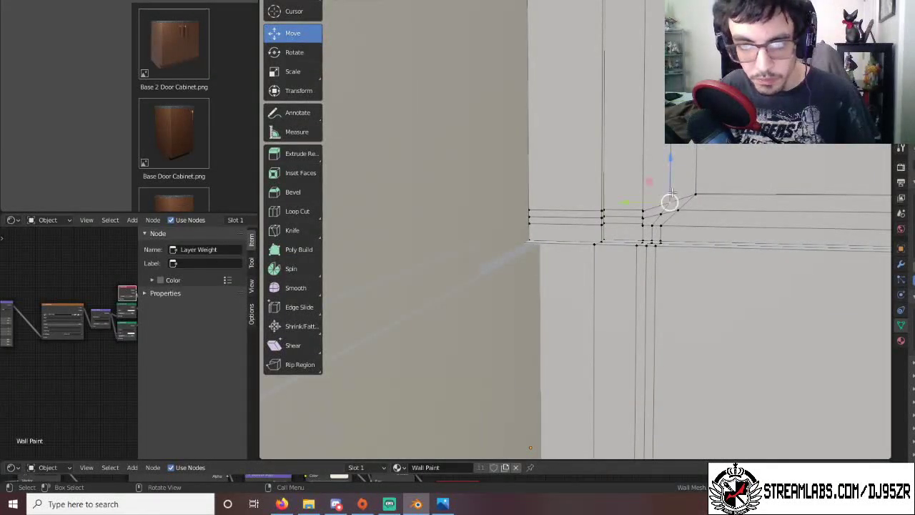
key("g")
key("z")
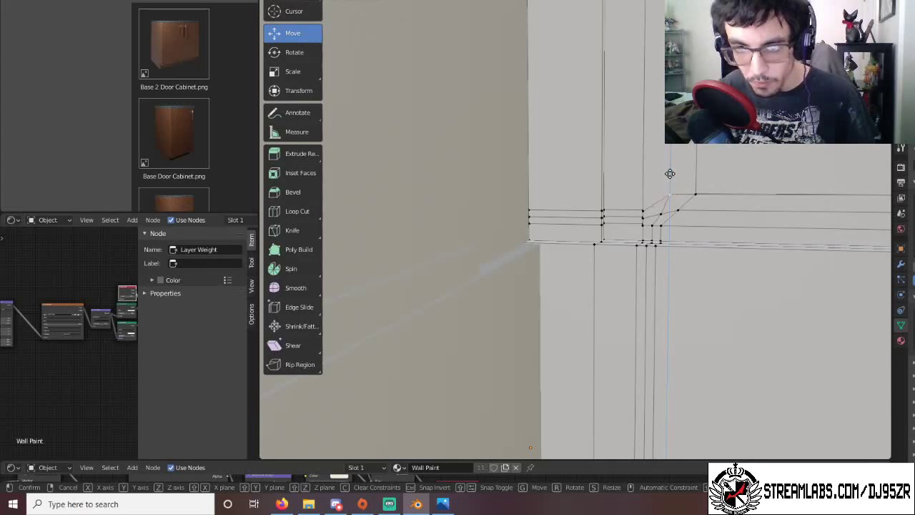
left_click(669, 174)
left_click(673, 210)
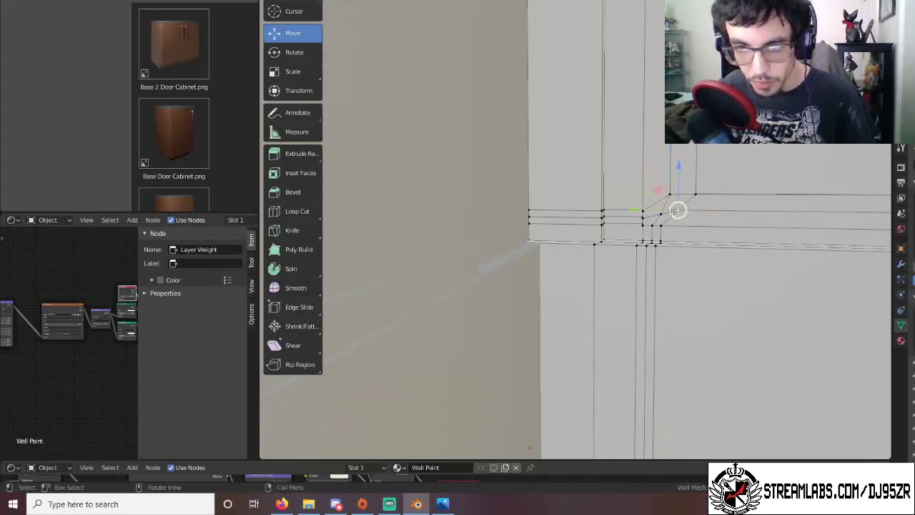
key("g")
key("y")
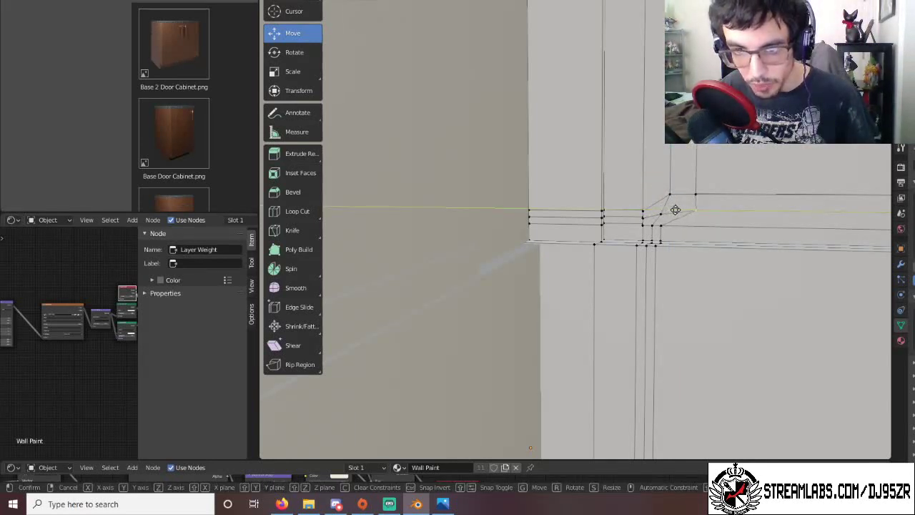
left_click(673, 210)
Move the loop intersection vertex at the lower-left corner about -0.0293 m along Y and 0.0120 m along Z.
left_click(659, 212)
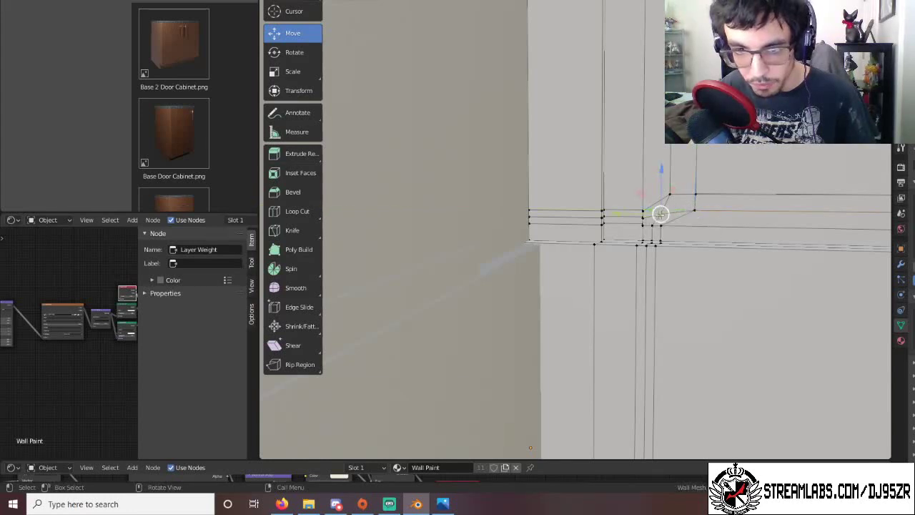
key("g")
key("y")
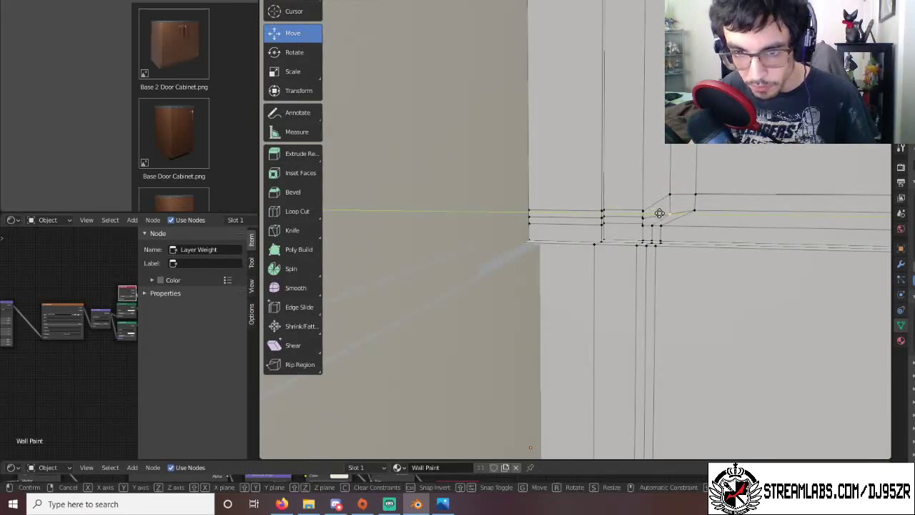
left_click(658, 211)
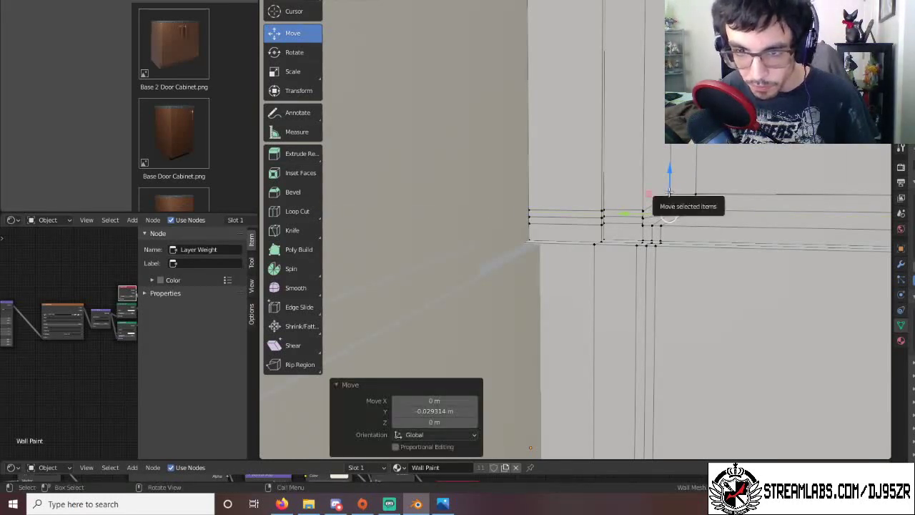
left_click_drag(670, 193, 670, 187)
In edge selection mode, select the middle loop edges on all four sides of the inner panel's frame.
scroll(684, 187, "down", 3)
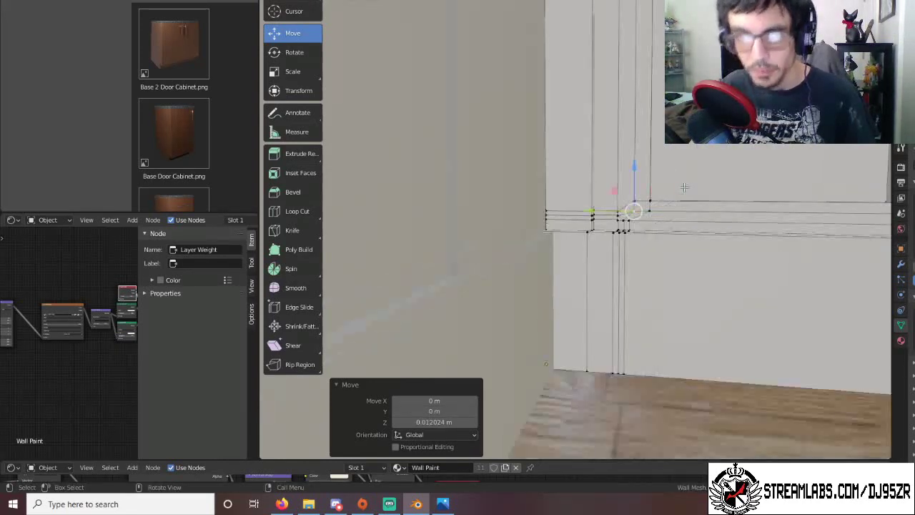
middle_click_drag(676, 50, 598, 58)
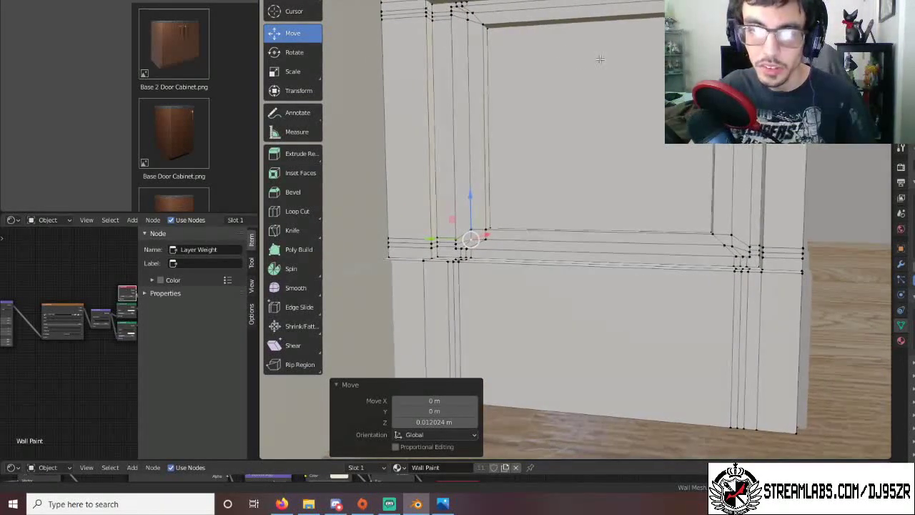
left_click(306, 3)
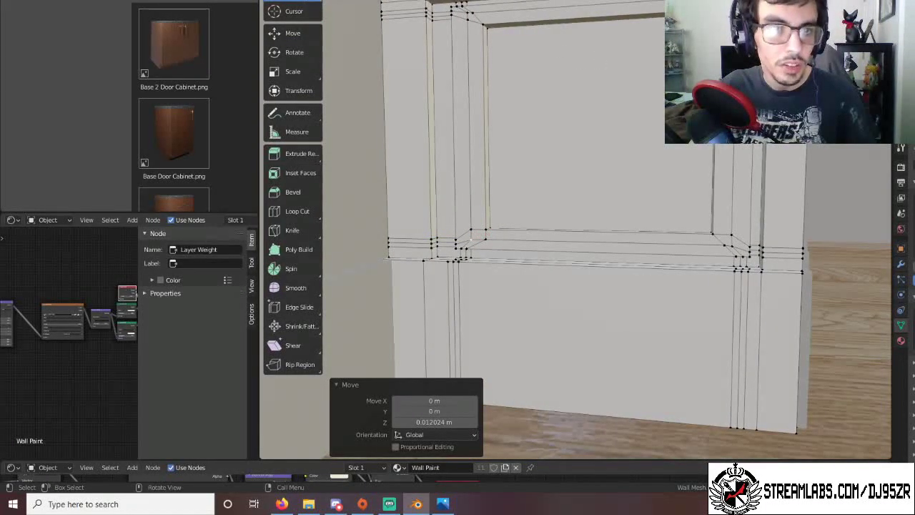
key("2")
left_click(467, 16)
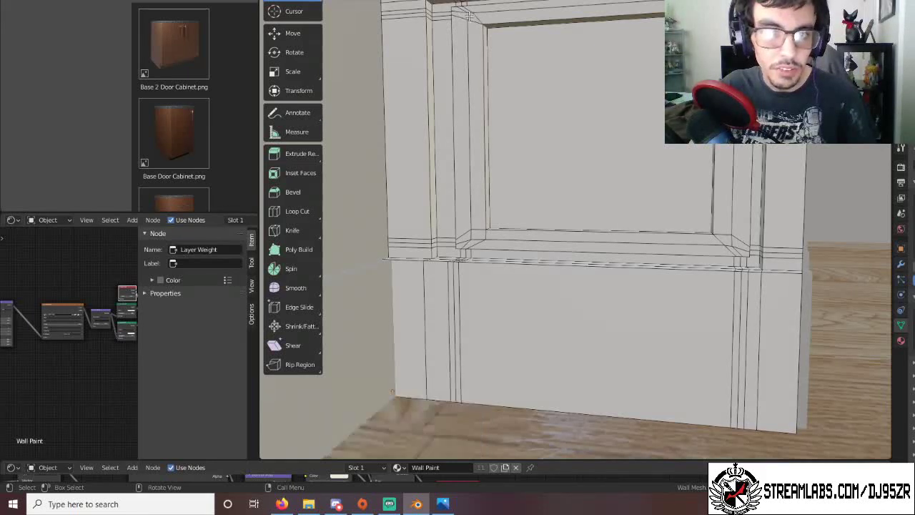
left_click(480, 11, "shift")
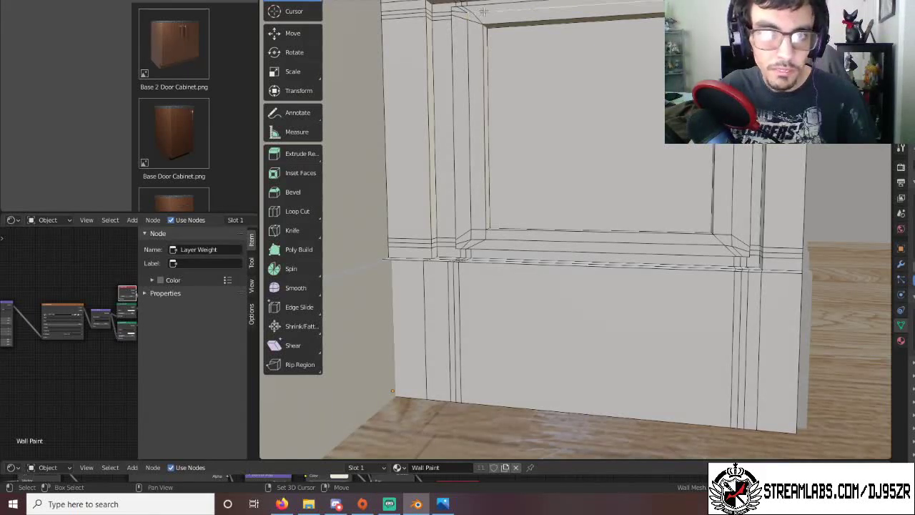
left_click(670, 6, "shift")
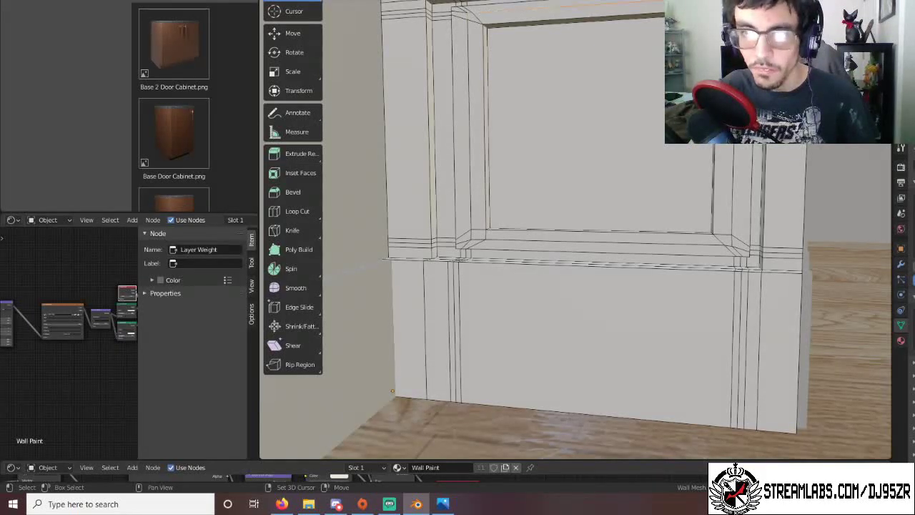
left_click(730, 241, "shift")
left_click(707, 246, "shift")
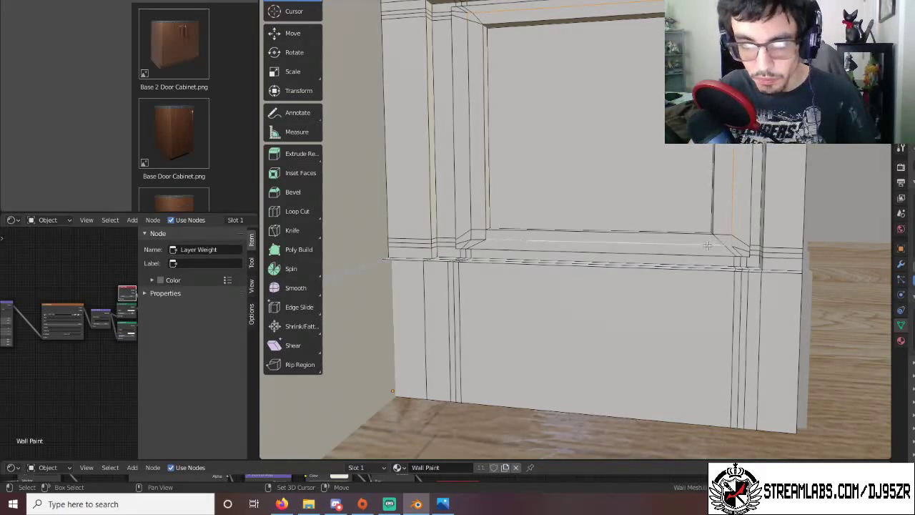
left_click(471, 237, "shift")
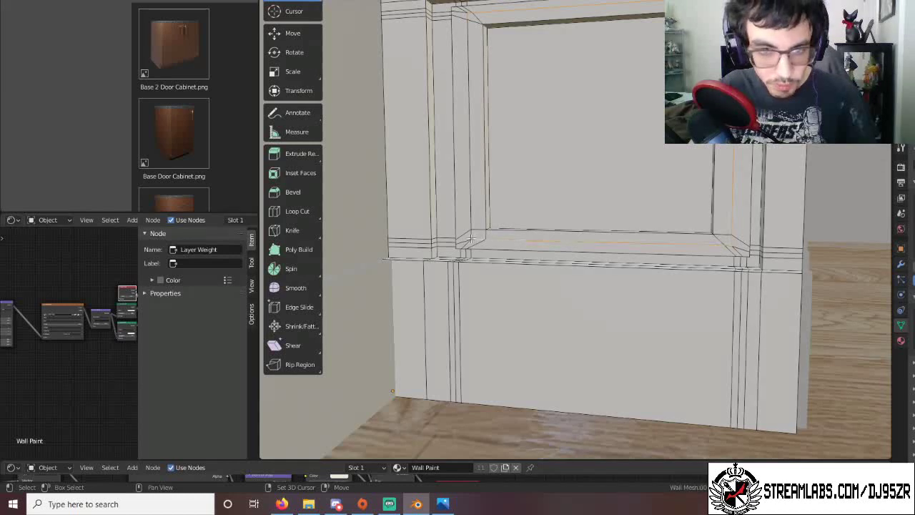
left_click(471, 200, "shift")
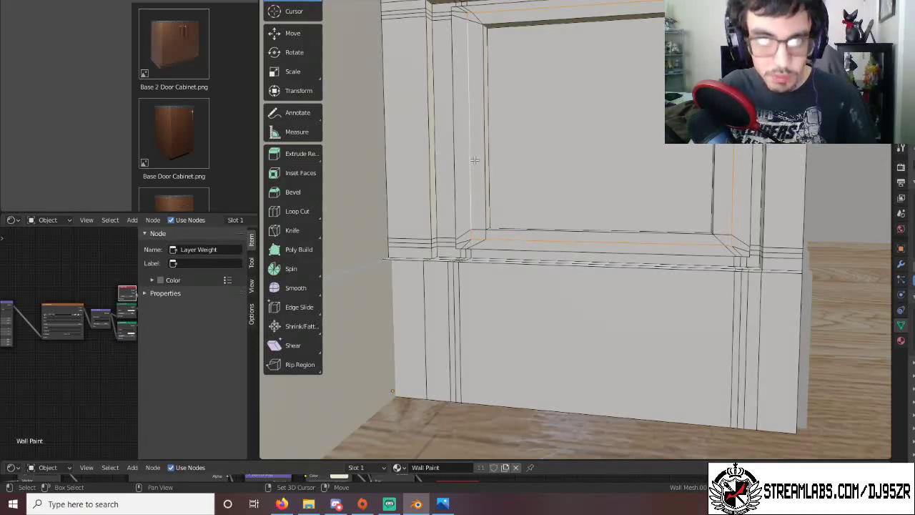
Move the selected frame edges about -0.0406 m along X.
left_click(300, 37)
middle_click_drag(573, 117, 589, 140)
scroll(501, 167, "up", 3)
middle_click_drag(384, 170, 443, 260, "shift")
left_click_drag(444, 269, 426, 268)
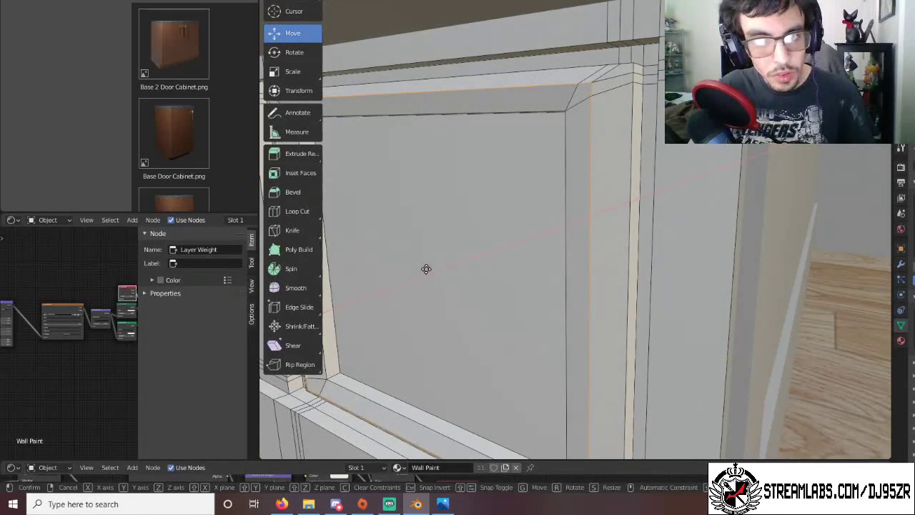
left_click_drag(425, 269, 425, 269)
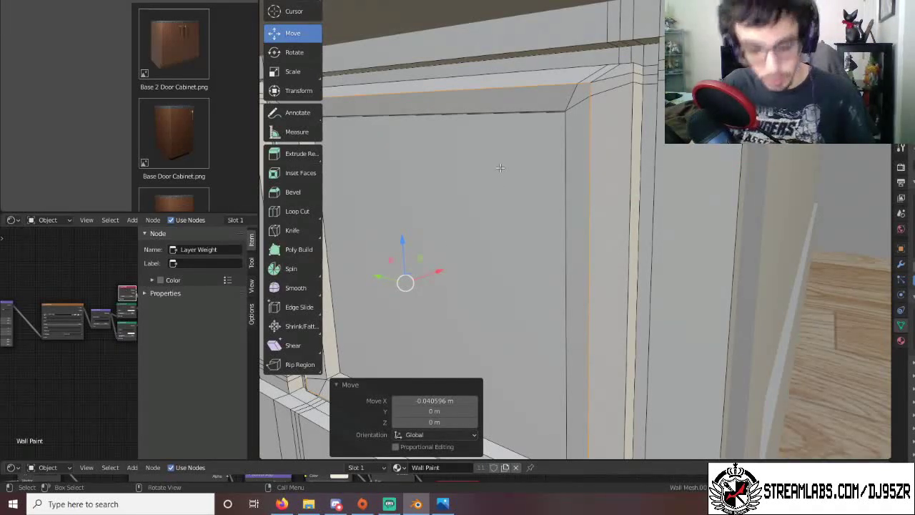
Bevel the selected frame edges with a width of 0.0542 m and 5 segments.
key("ctrl+b")
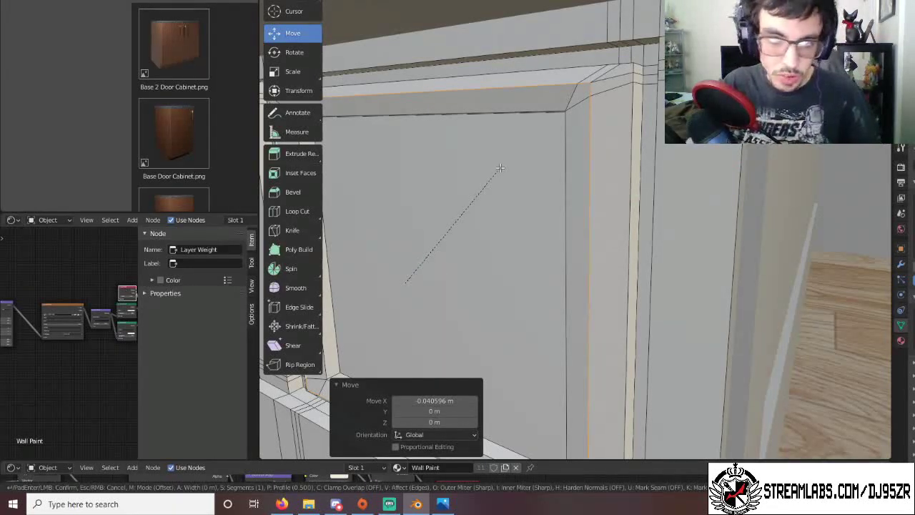
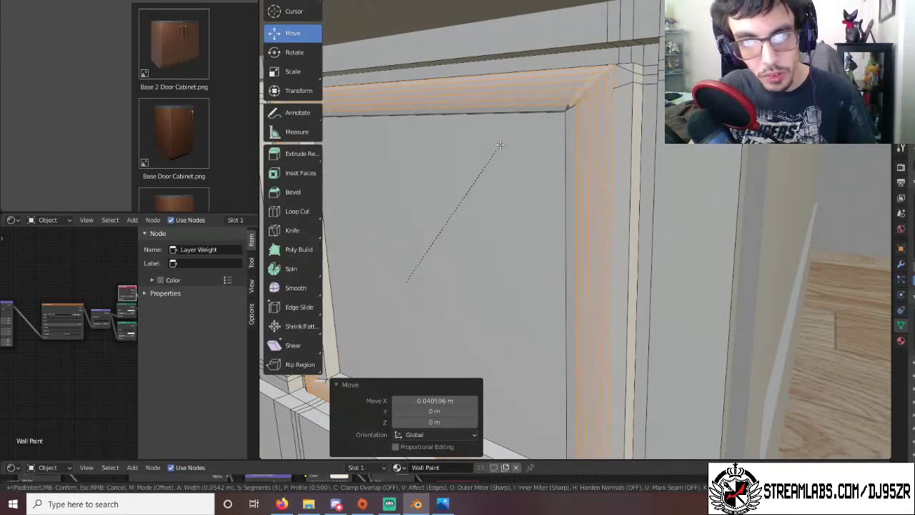
left_click(500, 145)
scroll(501, 145, "down", 3)
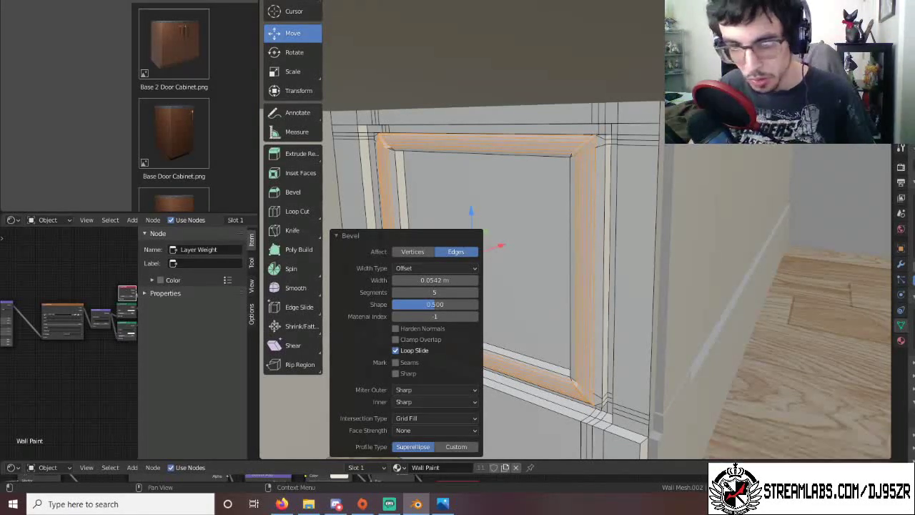
scroll(547, 131, "up", 3)
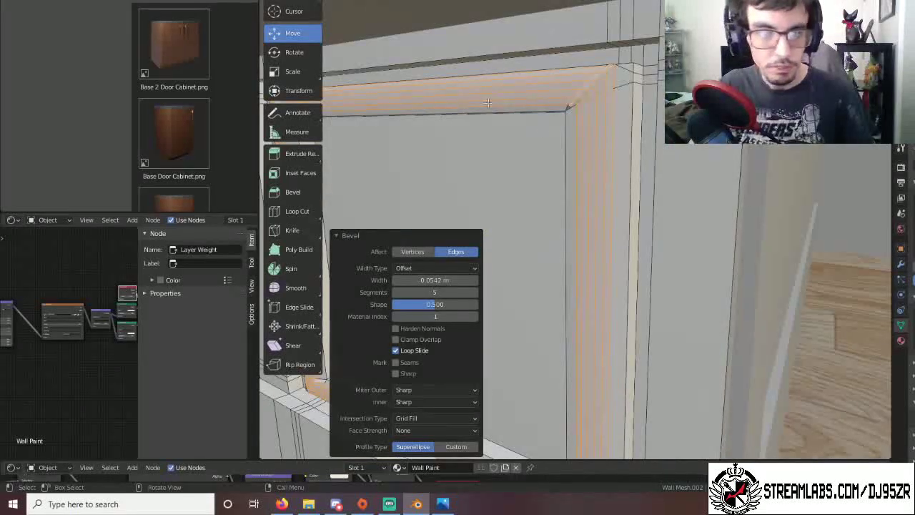
Inspect the bevelled frame's upper-left corner in Object Mode and return the wall to Edit Mode for a close view.
key("Tab")
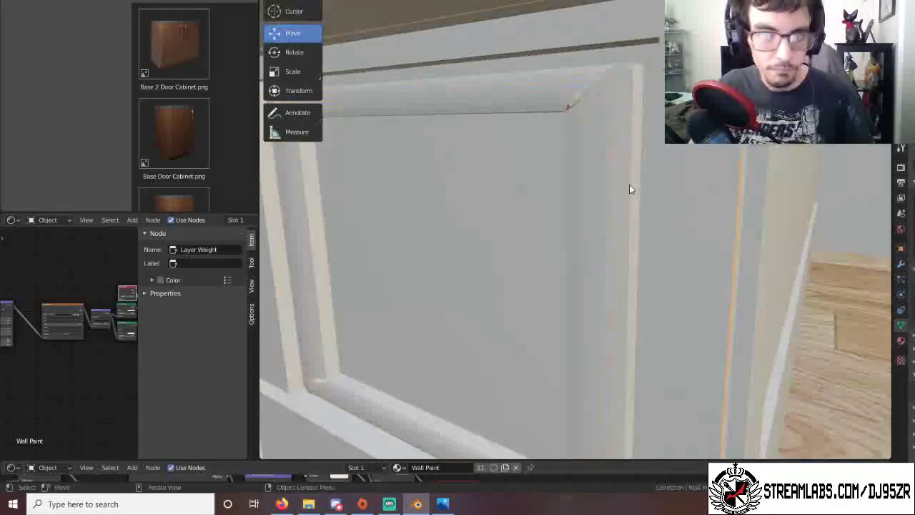
middle_click_drag(608, 176, 641, 177)
left_click(560, 55)
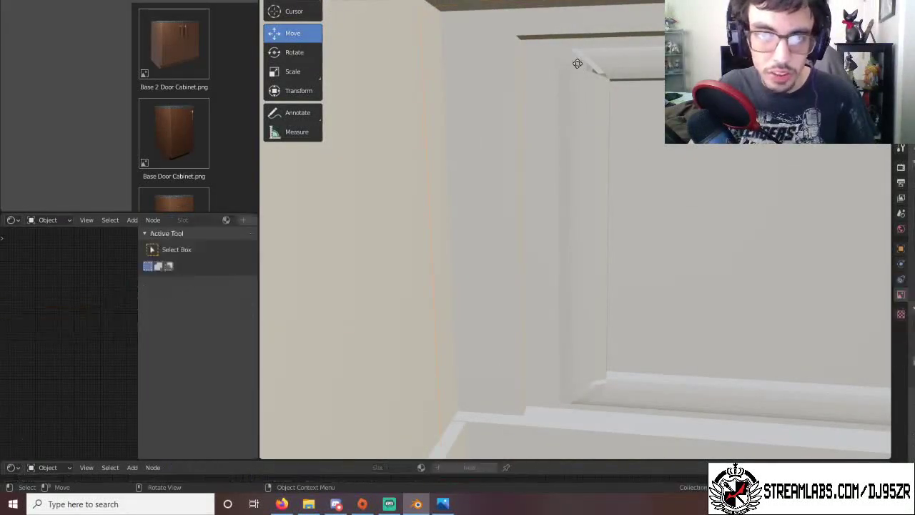
left_click(596, 63)
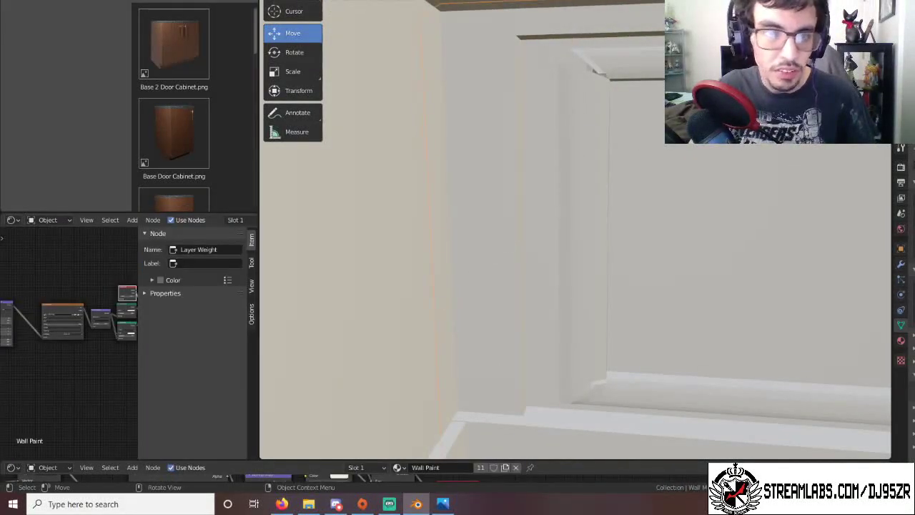
left_click(319, 2)
left_click(319, 1)
scroll(607, 53, "up", 3)
middle_click_drag(608, 53, 626, 73)
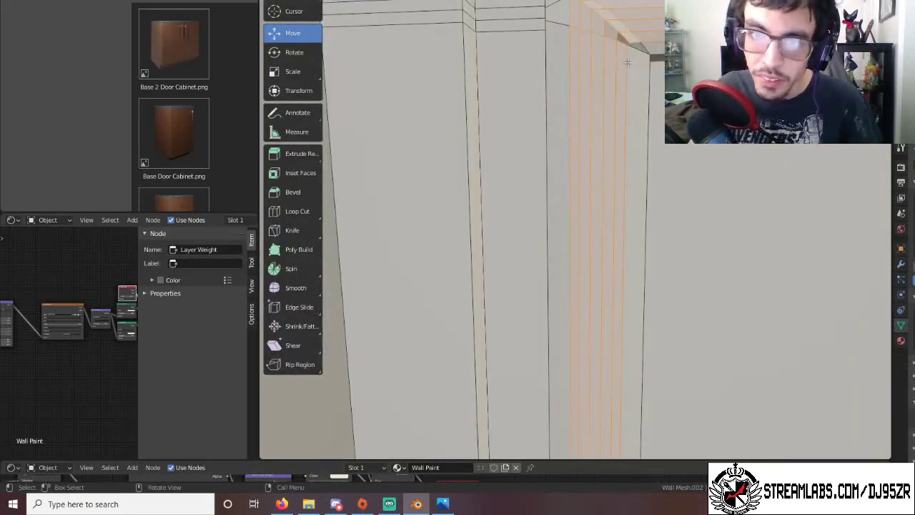
In vertex selection mode, merge the separated vertices at the bevelled frame's upper-left corner using At Last.
key("1")
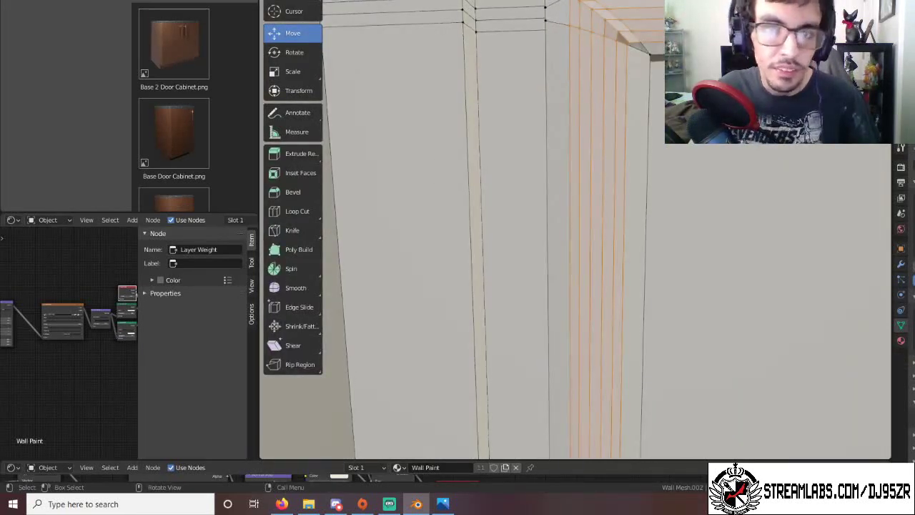
left_click(633, 42)
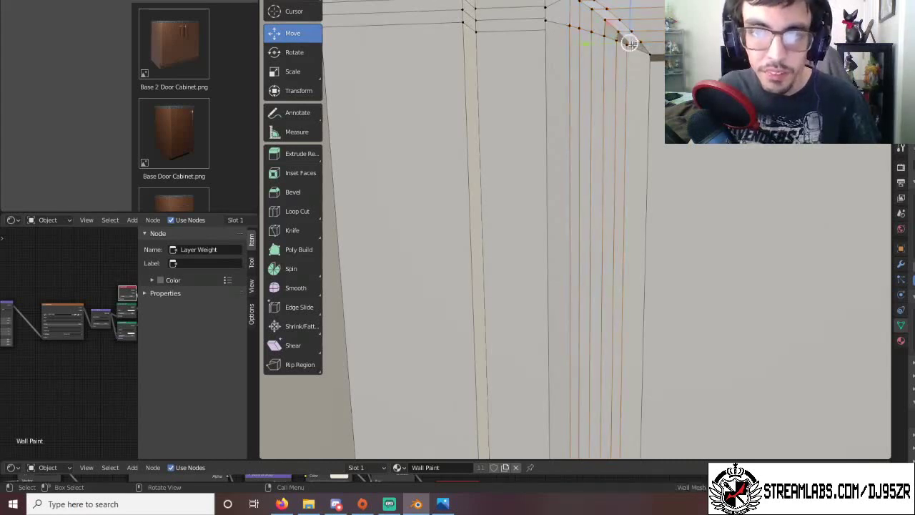
left_click(306, 7)
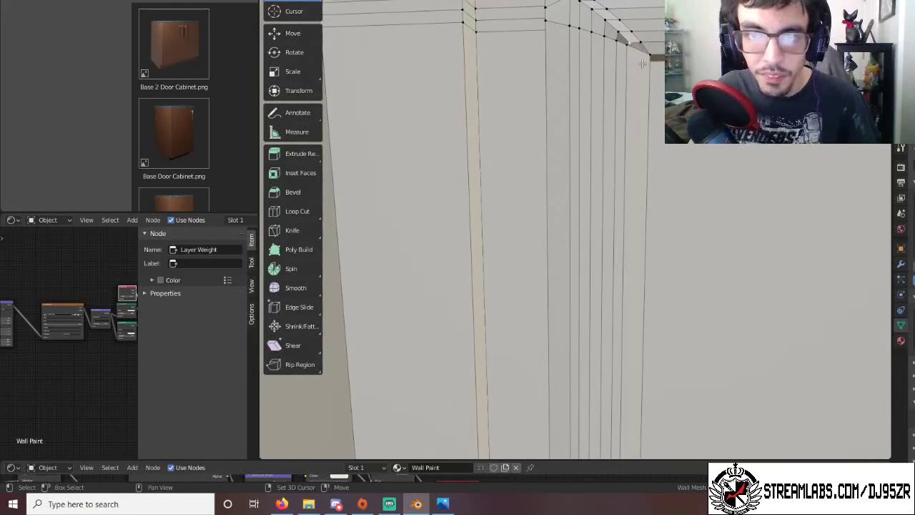
middle_click_drag(642, 64, 644, 89)
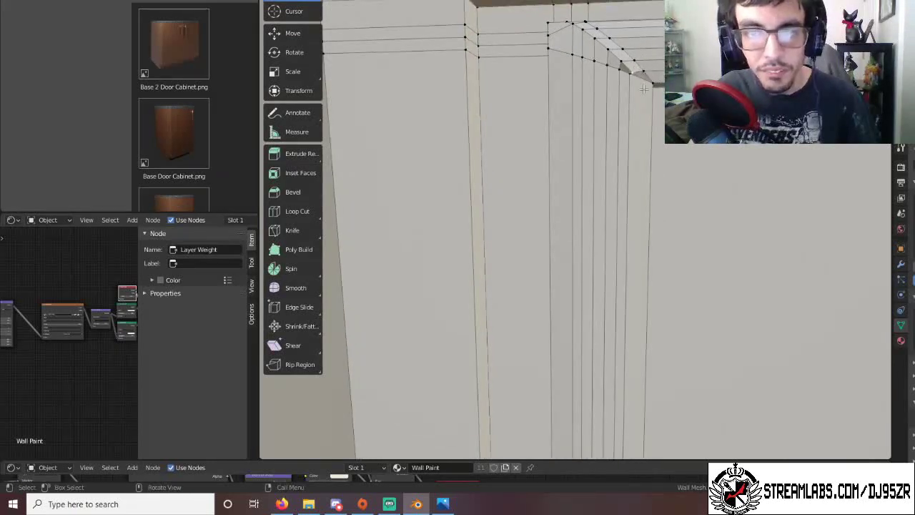
middle_click_drag(602, 46, 641, 71)
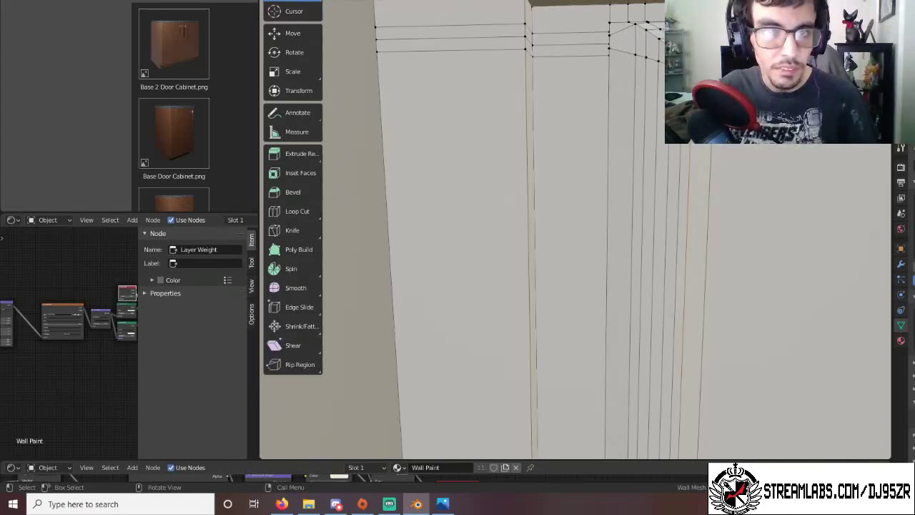
left_click(451, 1)
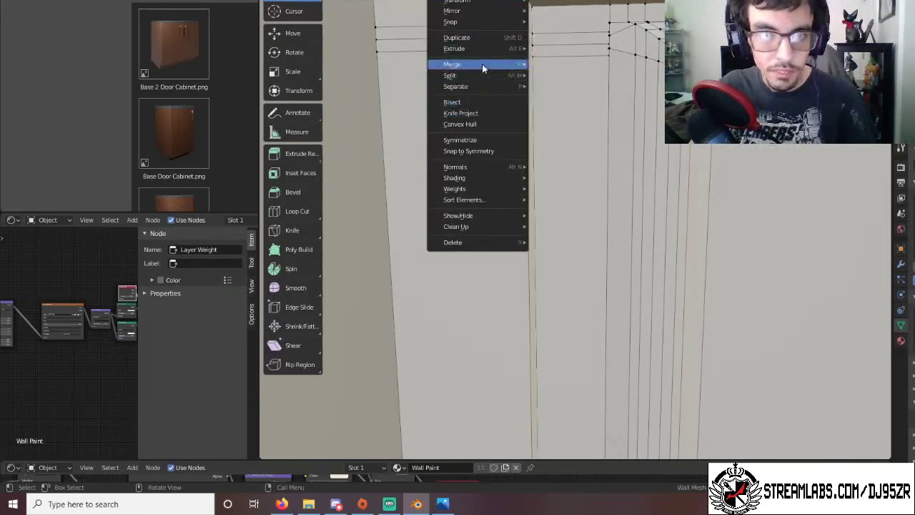
mouse_move(482, 64)
left_click(565, 75)
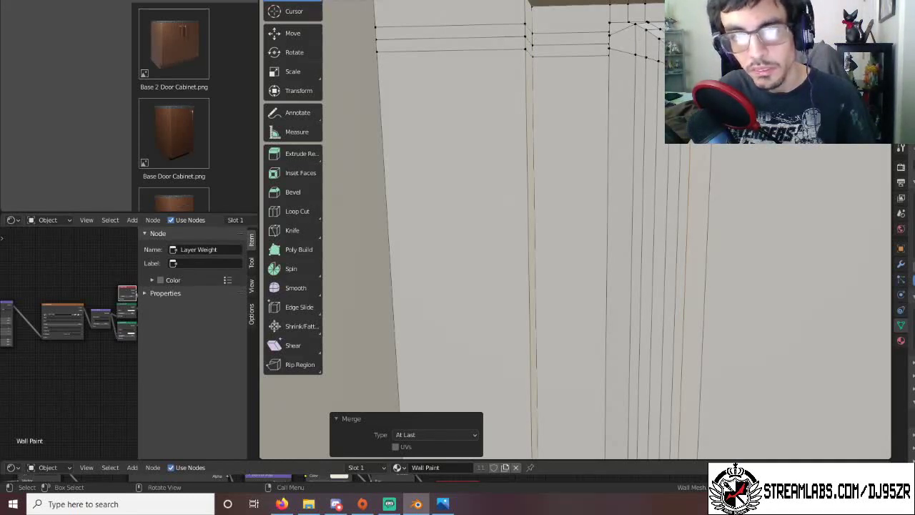
At the bevelled frame's upper-right corner, merge the separated vertices nearest the inner panel using At Last.
scroll(575, 230, "down", 4)
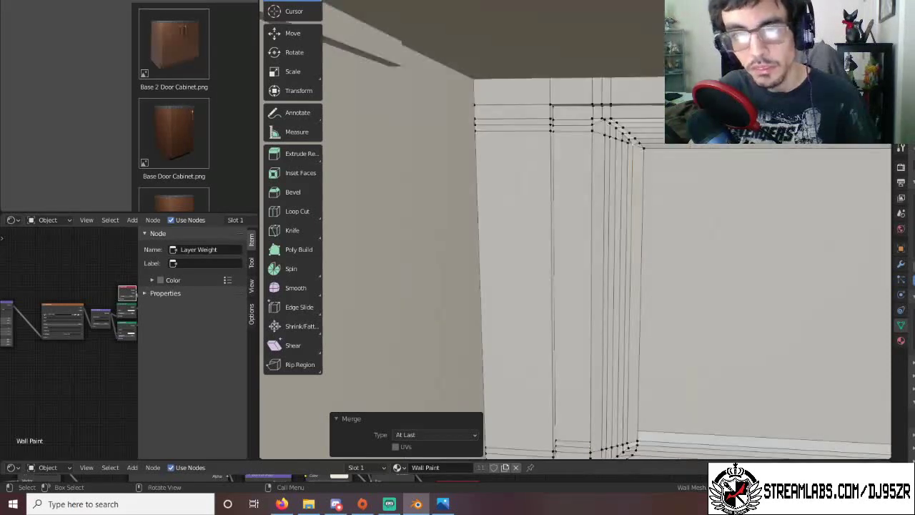
middle_click_drag(576, 229, 591, 230)
scroll(647, 127, "up", 2)
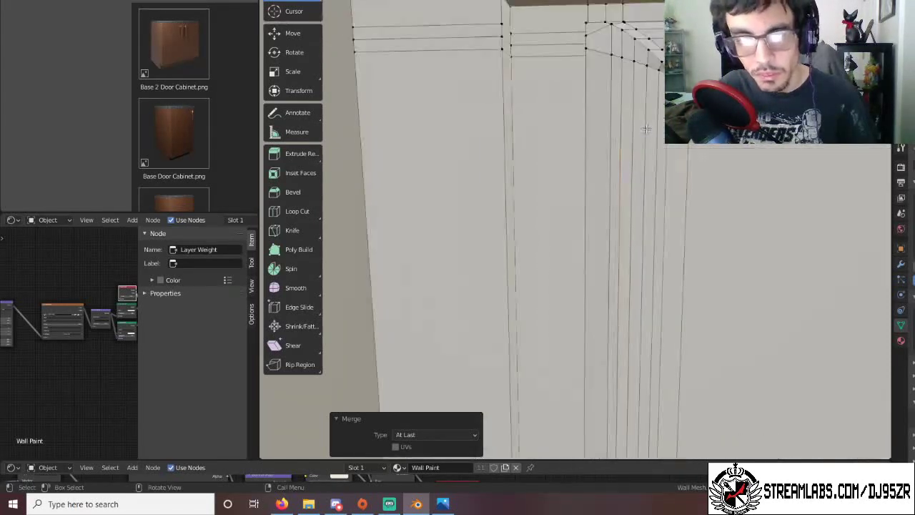
middle_click_drag(659, 98, 650, 97)
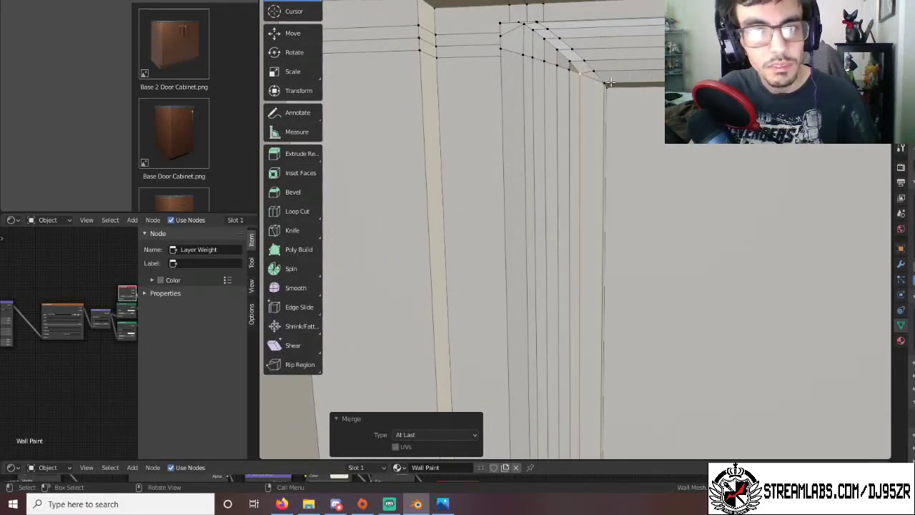
middle_click_drag(656, 87, 497, 80)
left_click(481, 8)
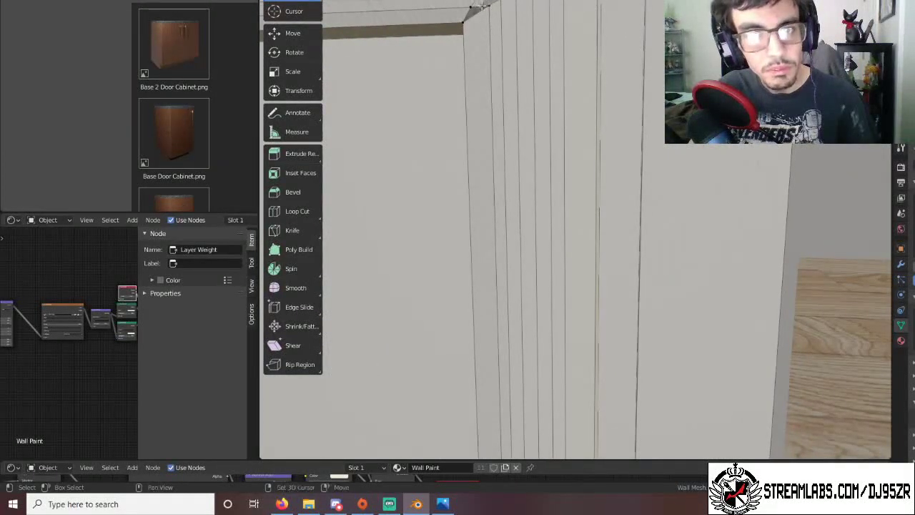
left_click(485, 7, "shift")
left_click(488, 6, "shift")
left_click(495, 13, "alt+shift")
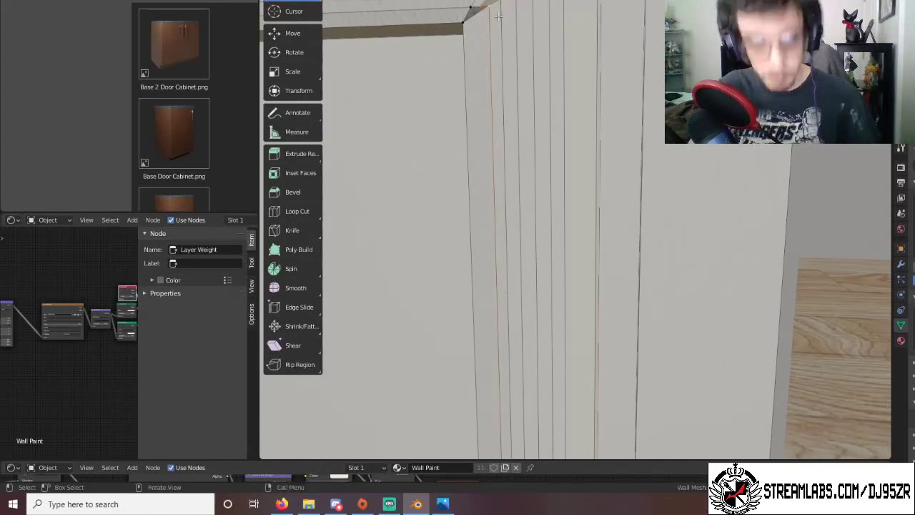
key("m")
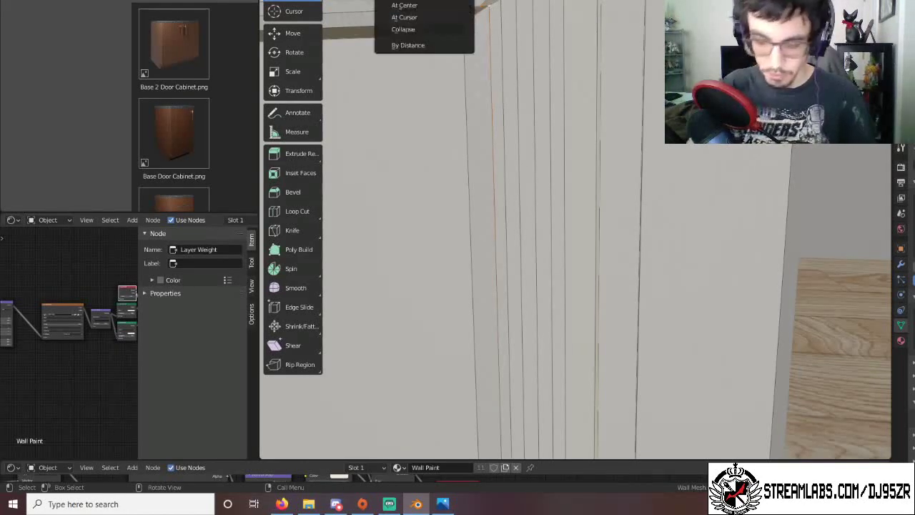
key("l")
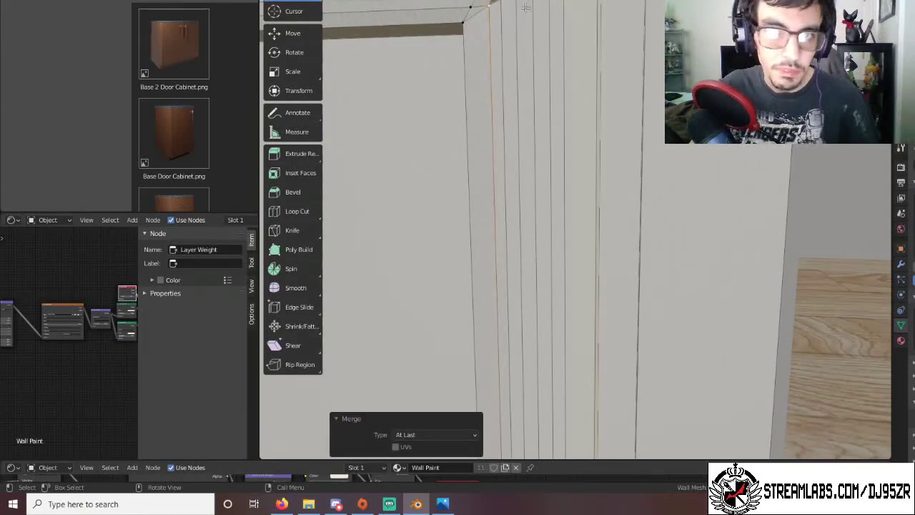
Merge the next pair of bevel vertices outward along the upper-right corner using At Last.
left_click(501, 5)
left_click(504, 2, "shift")
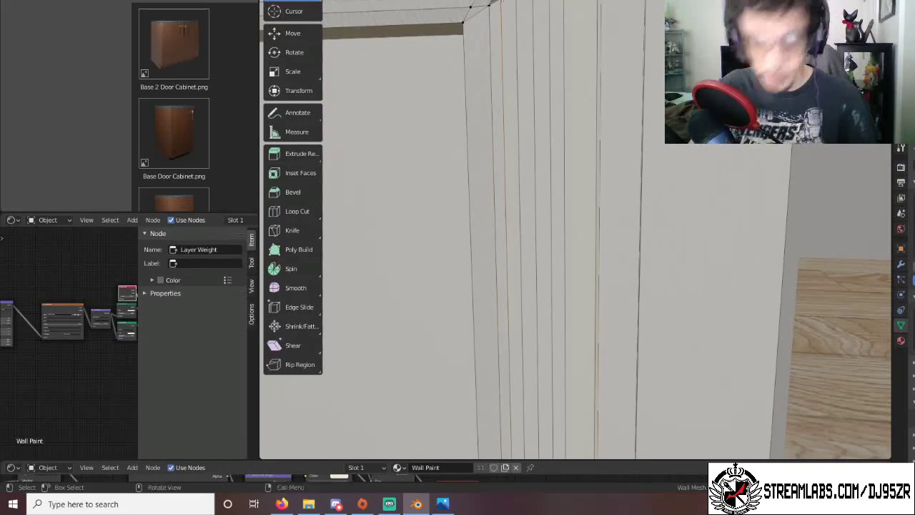
key("m")
left_click(502, 2)
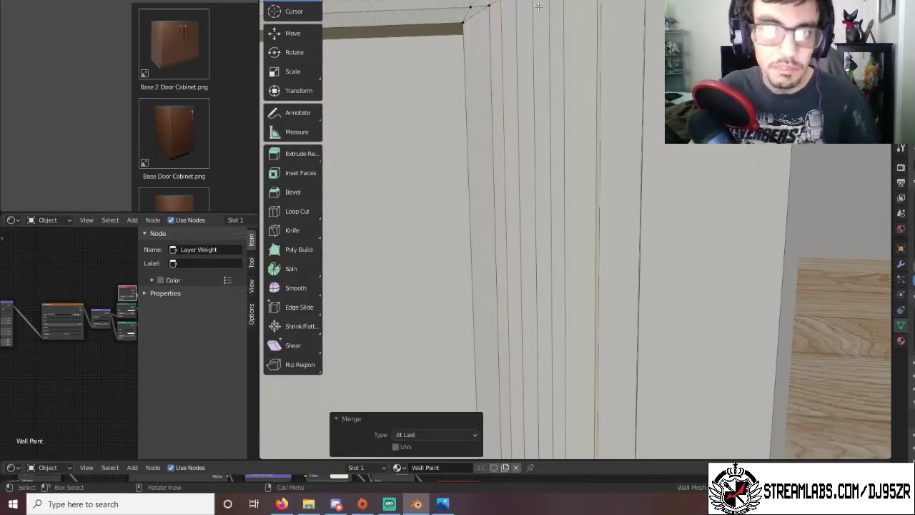
Inspect the bevelled frame's lower-right corner, and view the whole framed wall in Object Mode from across the room and close up.
middle_click_drag(538, 7, 544, 373)
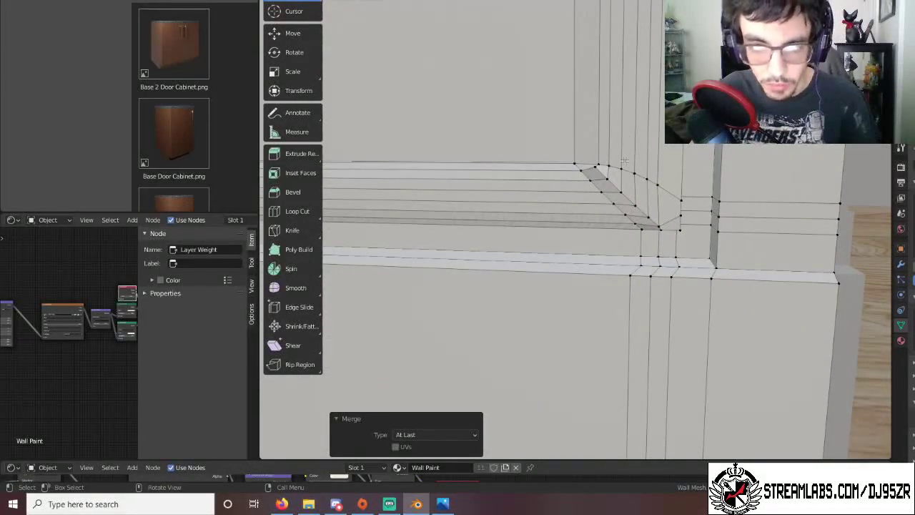
middle_click_drag(624, 161, 649, 150)
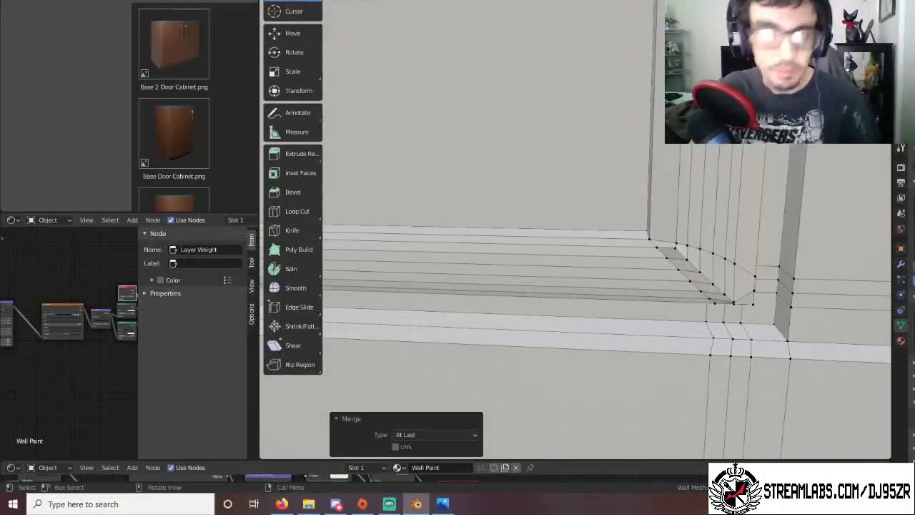
left_click(297, 1)
left_click(297, 1)
scroll(535, 154, "down", 7)
middle_click_drag(542, 162, 581, 182)
scroll(535, 166, "up", 2)
scroll(520, 165, "down", 5)
scroll(520, 165, "up", 5)
scroll(611, 177, "down", 5)
scroll(582, 182, "down", 8)
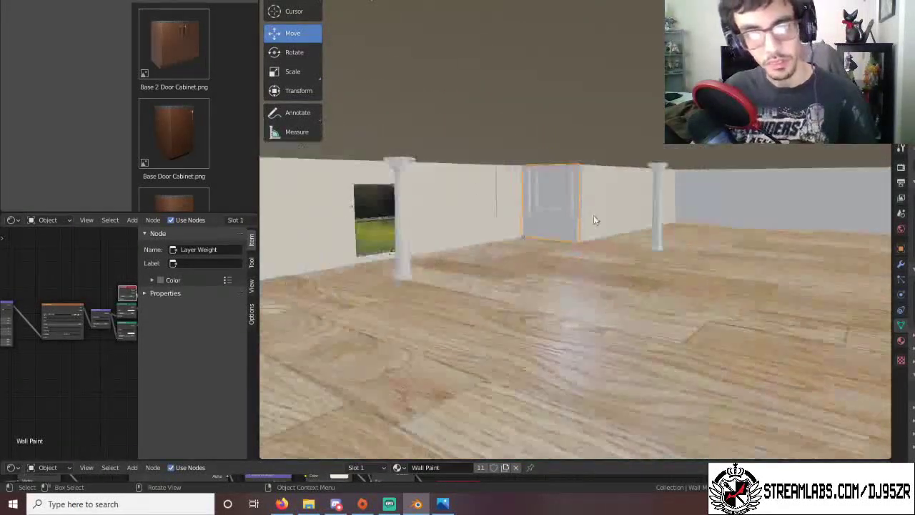
scroll(595, 222, "up", 3)
scroll(596, 225, "down", 4)
scroll(597, 227, "down", 5)
middle_click_drag(602, 226, 634, 222)
scroll(633, 223, "up", 8)
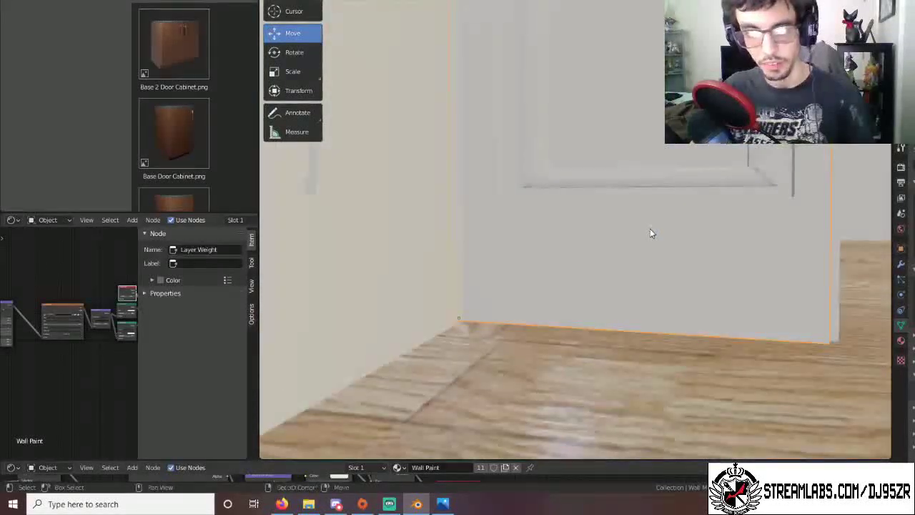
scroll(652, 233, "up", 2)
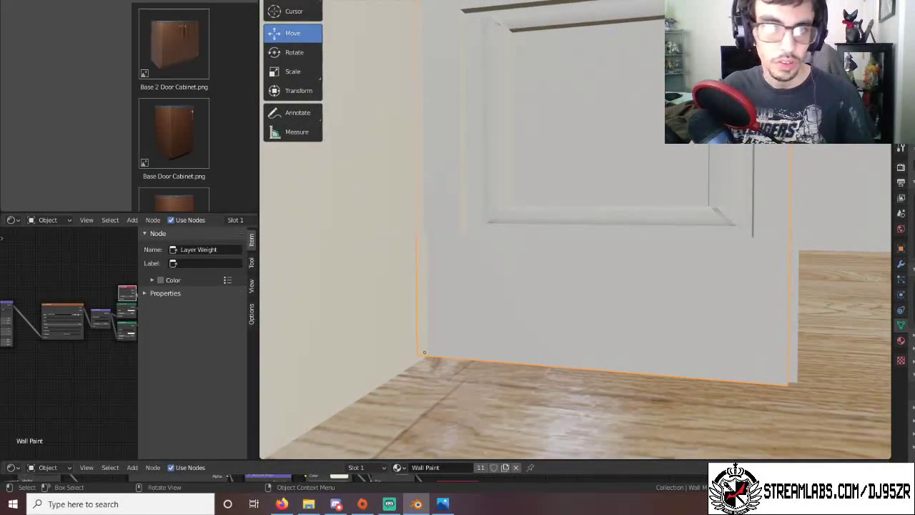
Select the flat inner panel face of the framed wall in Edit Mode and create a new material named painting in Slot 2.
key("Tab")
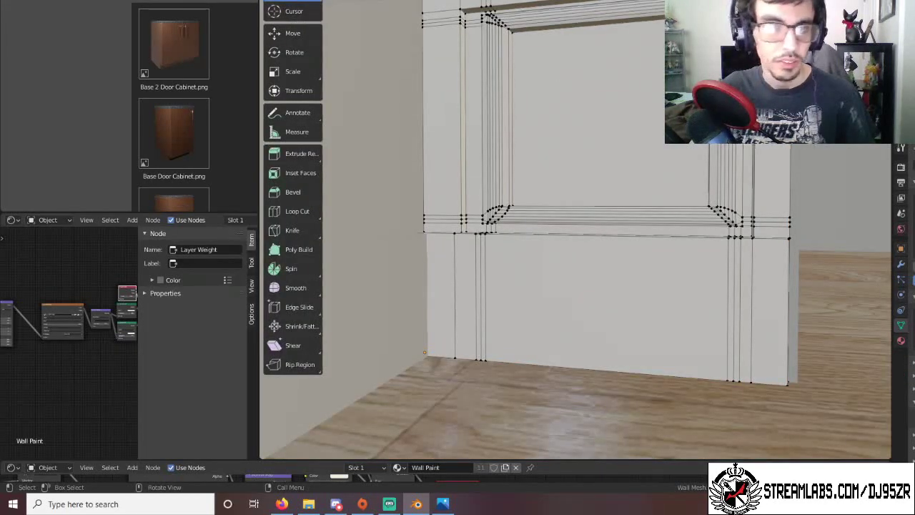
key("3")
left_click(653, 104)
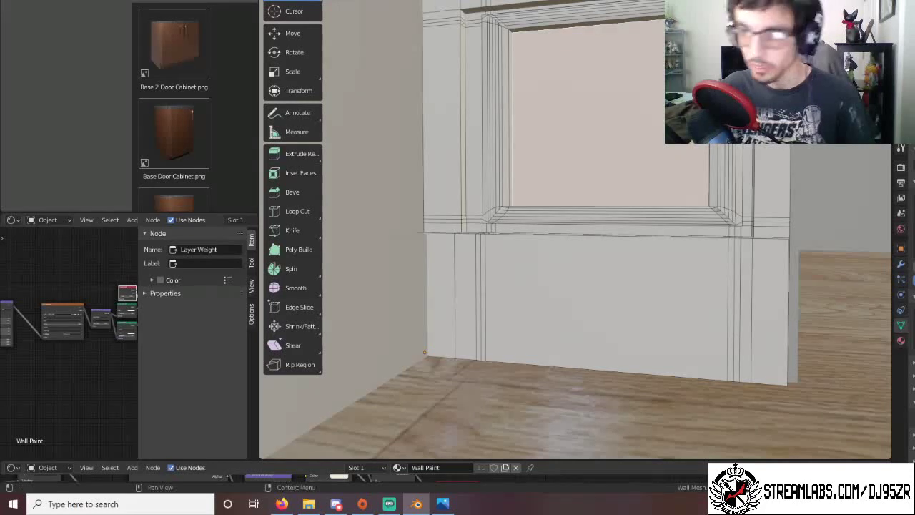
left_click(901, 341)
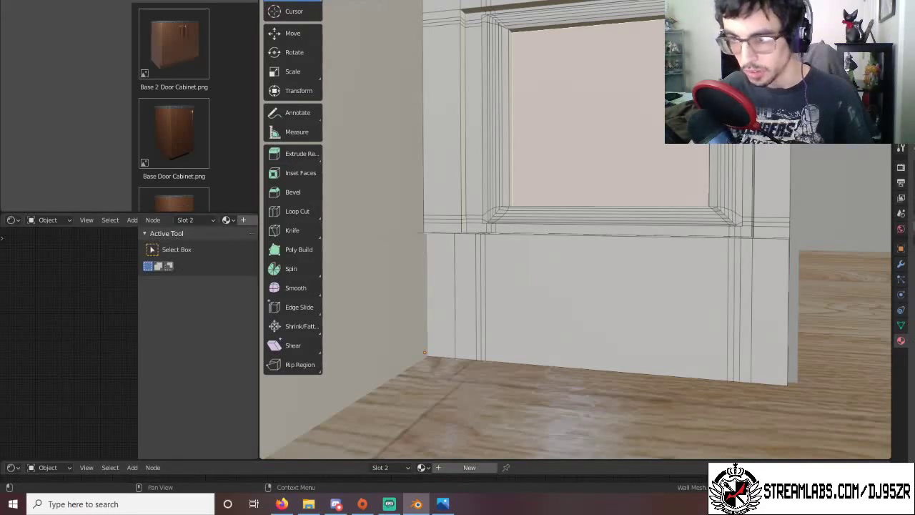
left_click(469, 467)
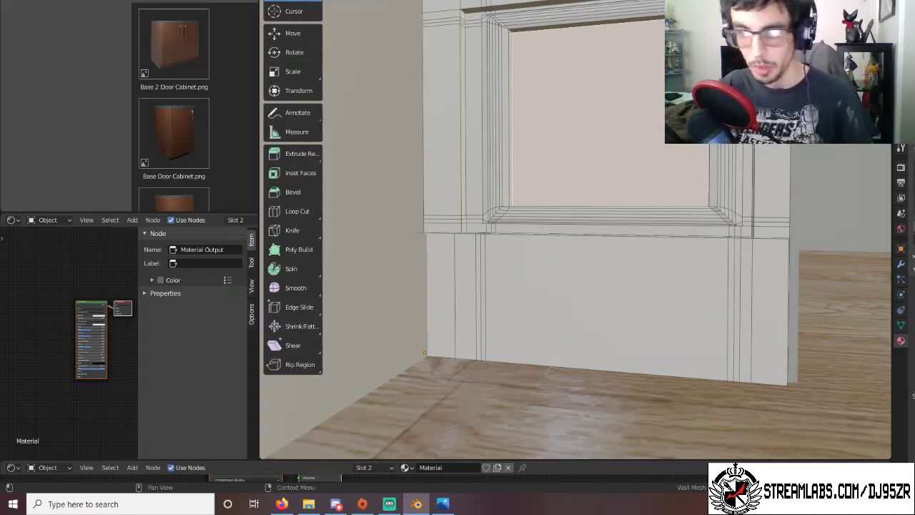
key("Return")
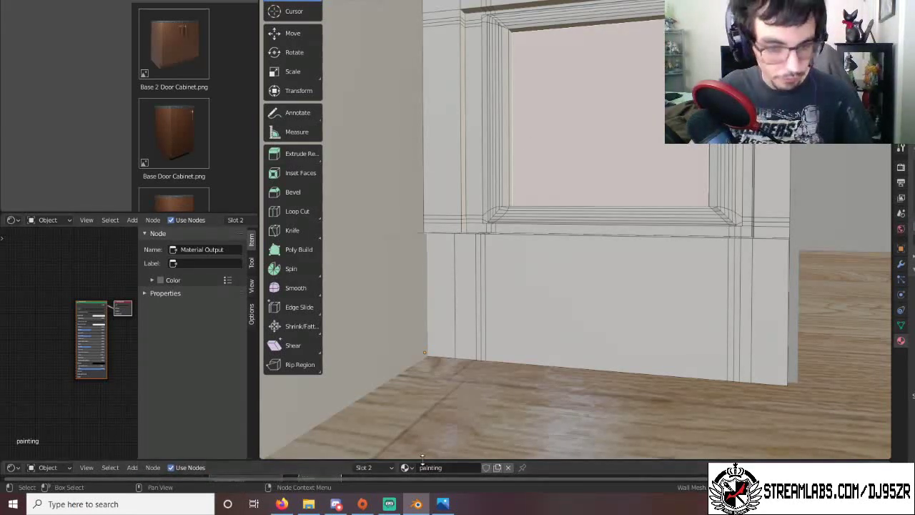
Enlarge the node editor and set the painting material's Principled BSDF Roughness to 0.000 and Clearcoat to 1.000.
left_click_drag(386, 461, 442, 204)
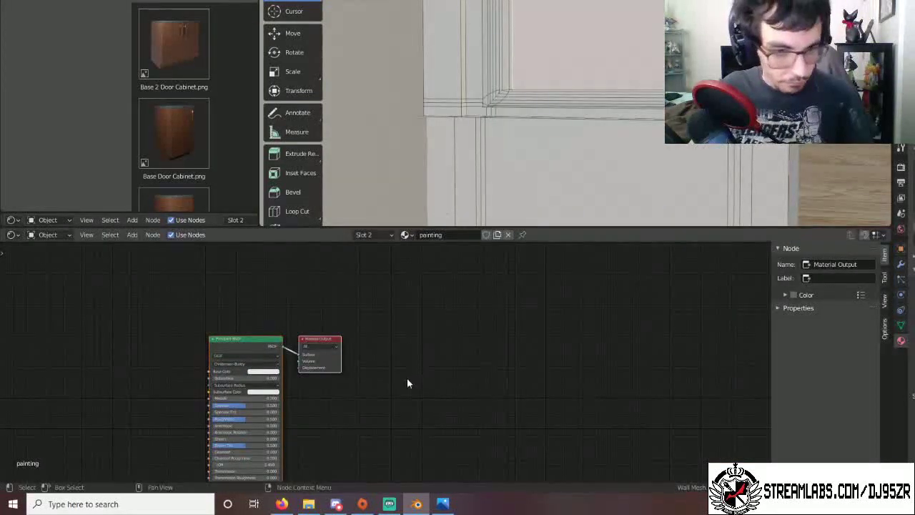
scroll(406, 379, "up", 3)
middle_click_drag(423, 355, 537, 298)
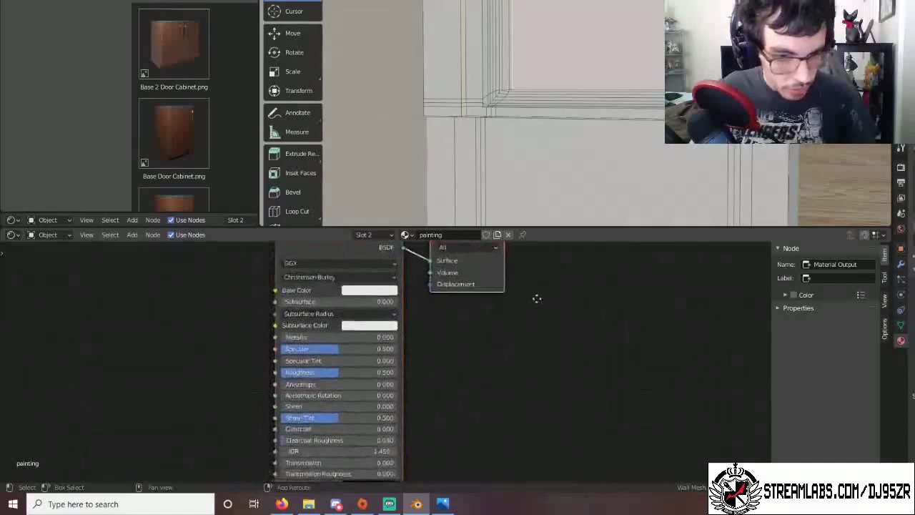
scroll(470, 352, "up", 2)
middle_click_drag(464, 363, 504, 356)
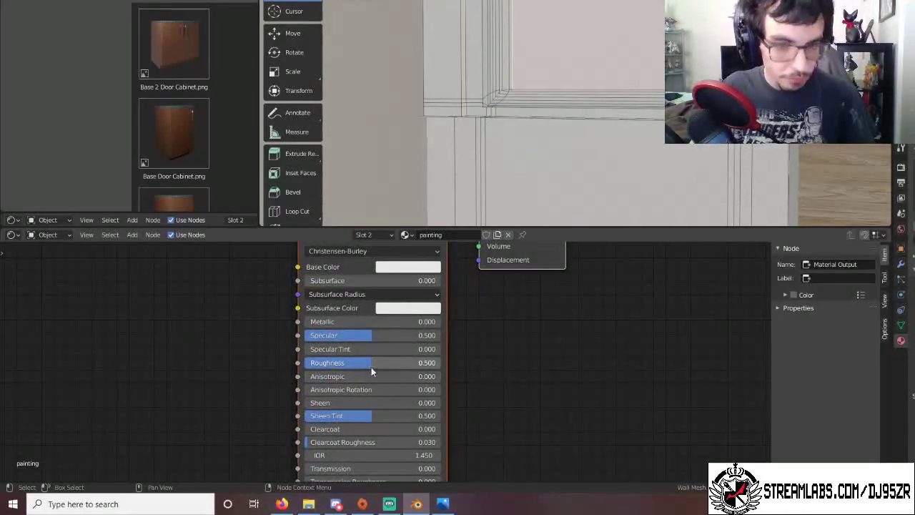
left_click_drag(370, 363, 302, 363)
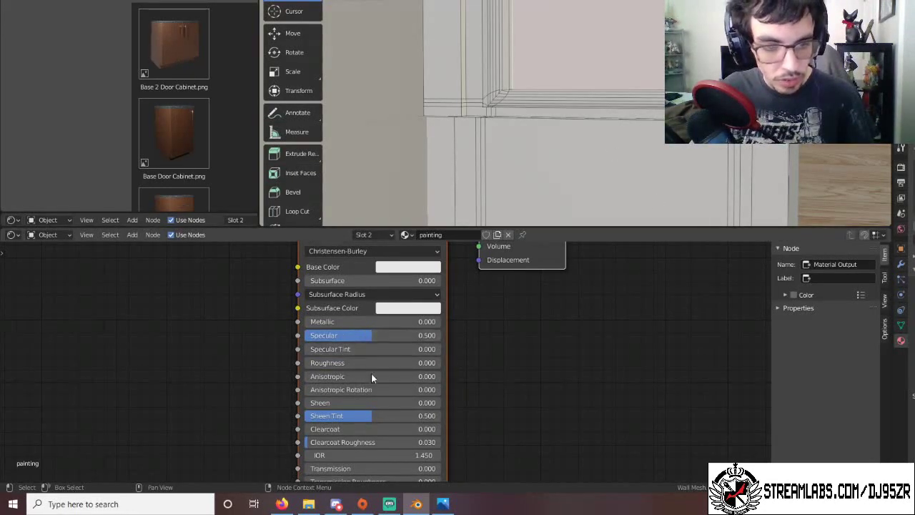
middle_click_drag(371, 372, 371, 321)
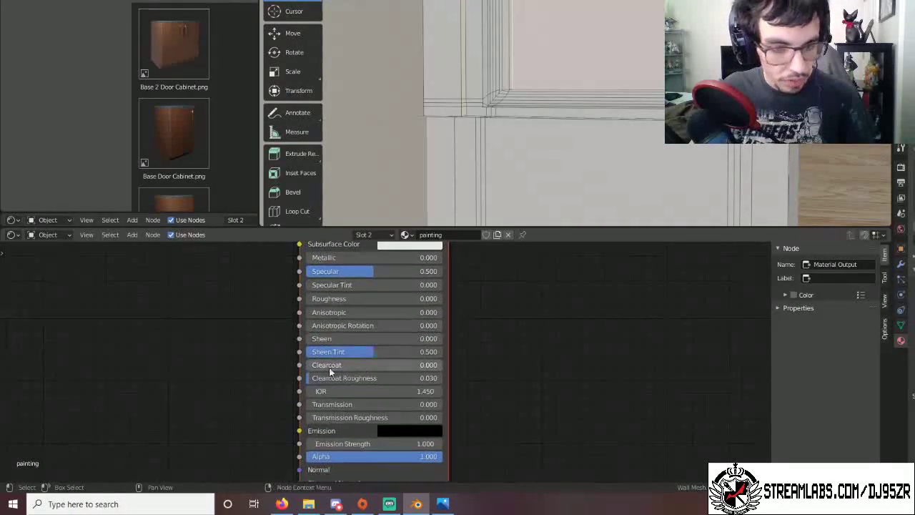
left_click_drag(329, 366, 442, 365)
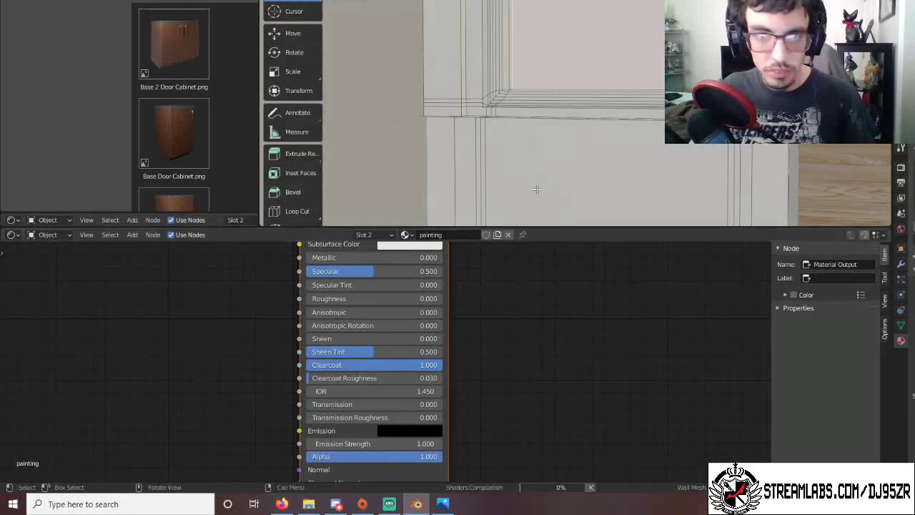
Examine the glossy inner panel in Object Mode from several angles and distances, leaving the framed wall selected.
scroll(577, 82, "down", 6)
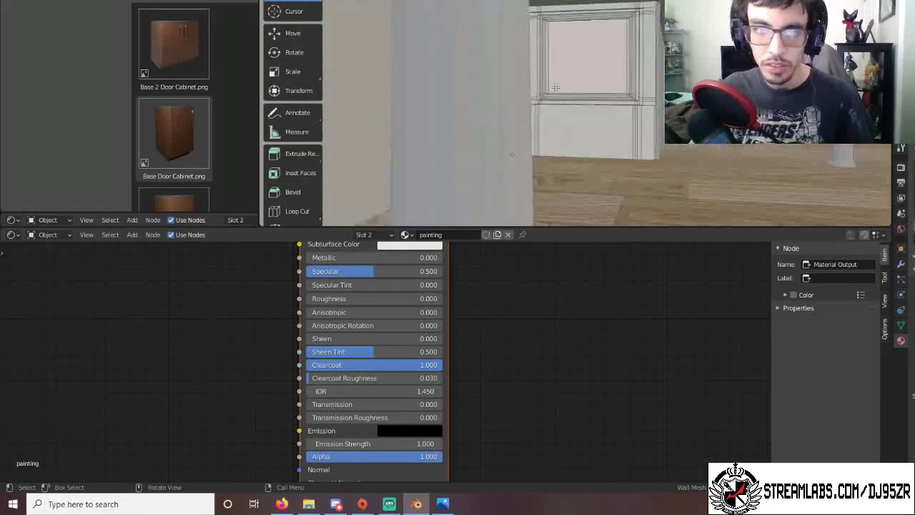
scroll(577, 81, "up", 3)
left_click(297, 1)
left_click(297, 1)
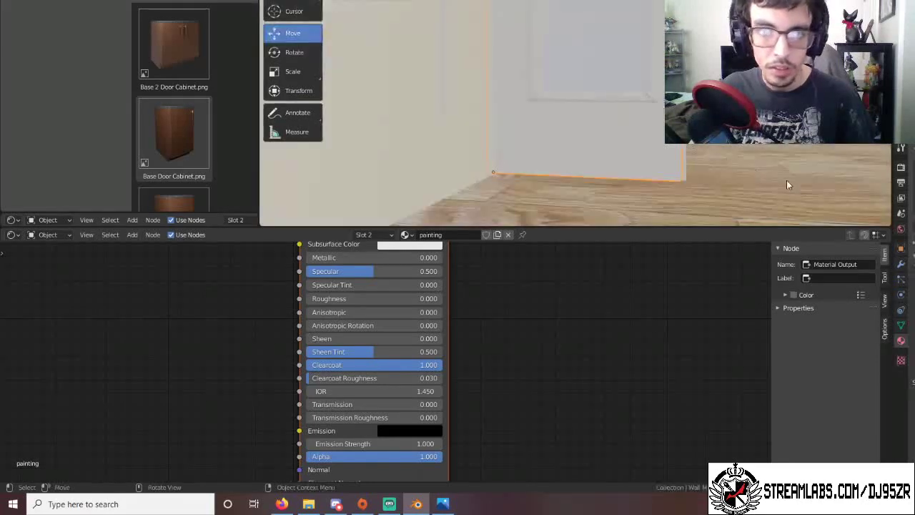
left_click(753, 153)
mouse_move(753, 151)
middle_mouse_down()
mouse_move(720, 144)
mouse_move(724, 127)
mouse_move(753, 144)
middle_mouse_up()
scroll(754, 143, "down", 3)
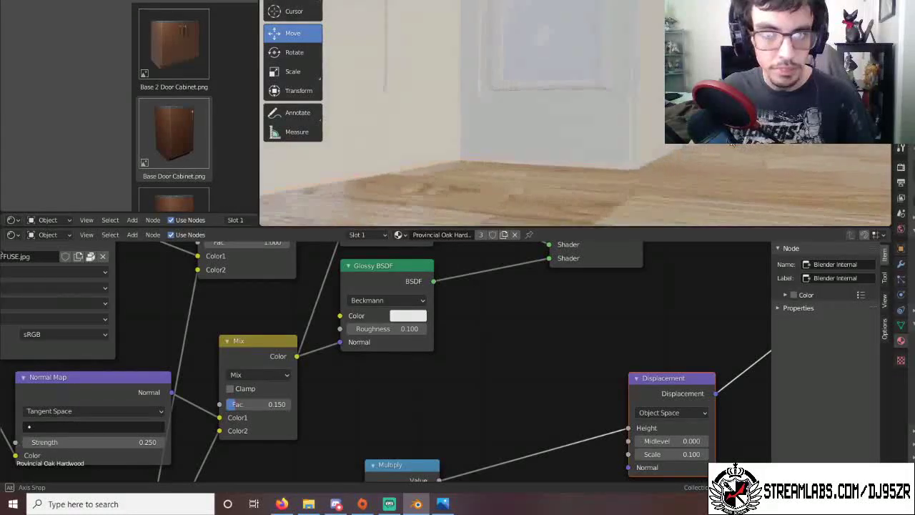
scroll(754, 141, "up", 3)
scroll(739, 144, "up", 5)
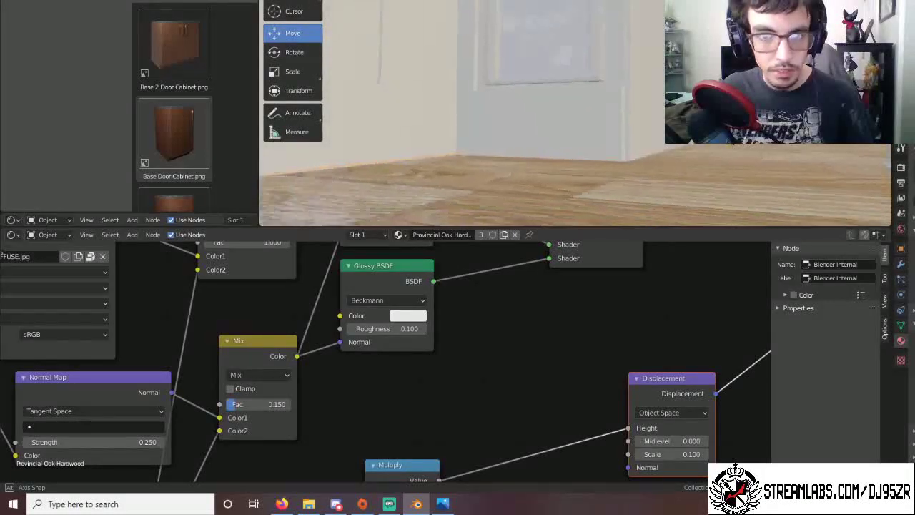
middle_click_drag(739, 144, 649, 88)
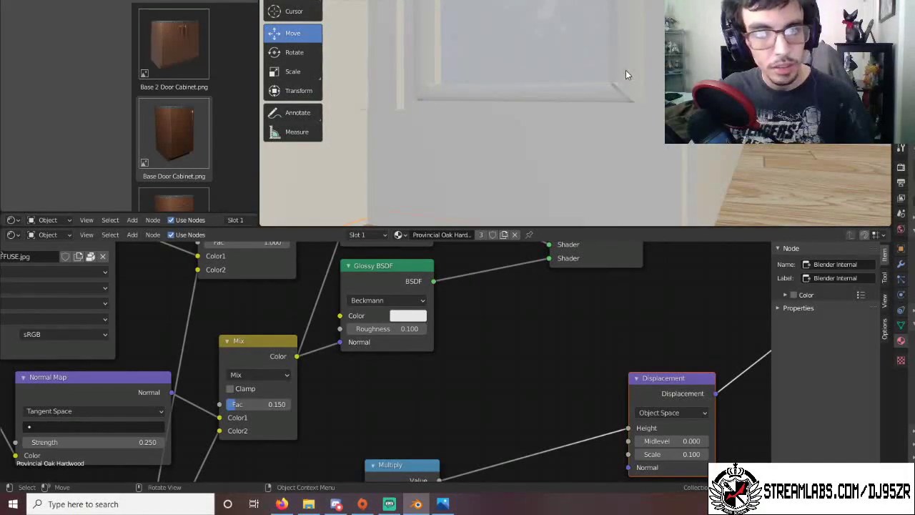
left_click(626, 71)
scroll(609, 92, "down", 2)
scroll(609, 91, "down", 2)
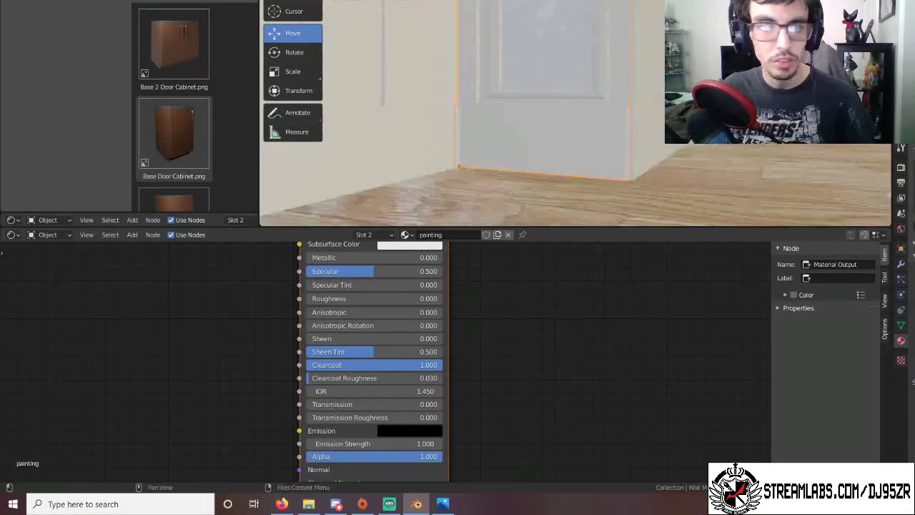
In Edit Mode, select the bevelled faces of the frame's left vertical trim, leaving out the flat face beside them.
left_click(293, 2)
left_click(298, 2)
scroll(469, 97, "up", 5)
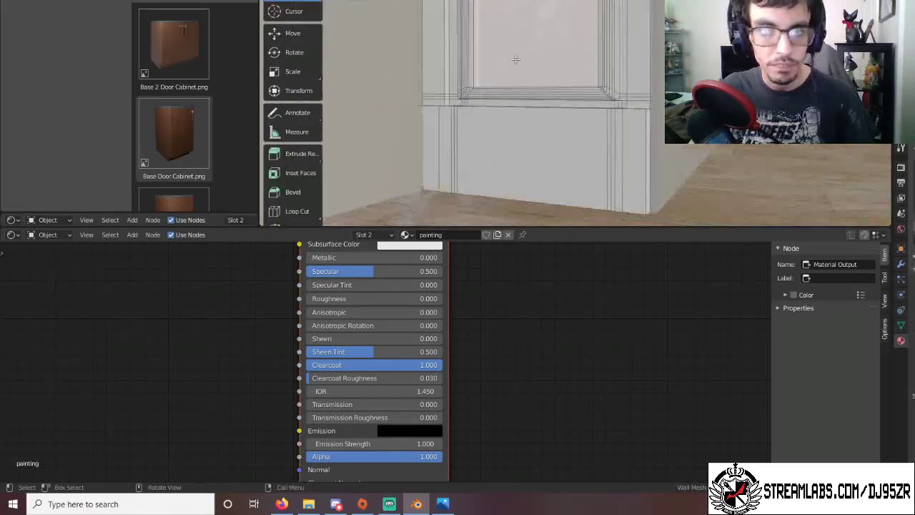
middle_click_drag(470, 97, 499, 126, "shift")
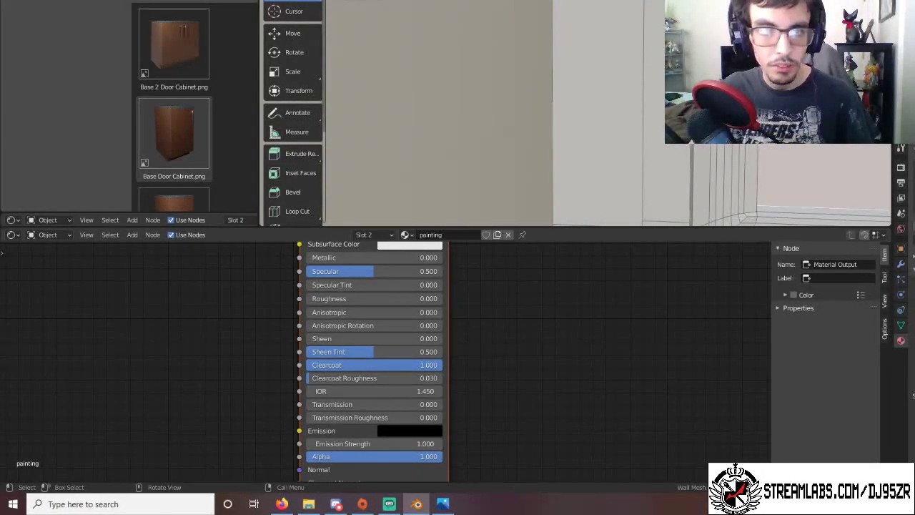
key("b")
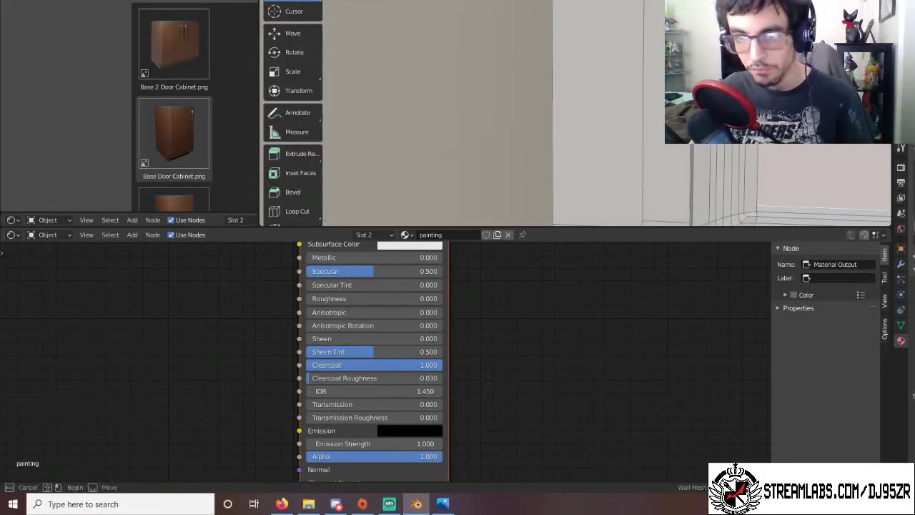
left_click_drag(755, 152, 757, 155)
middle_click_drag(737, 157, 468, 118, "shift")
left_click(498, 124)
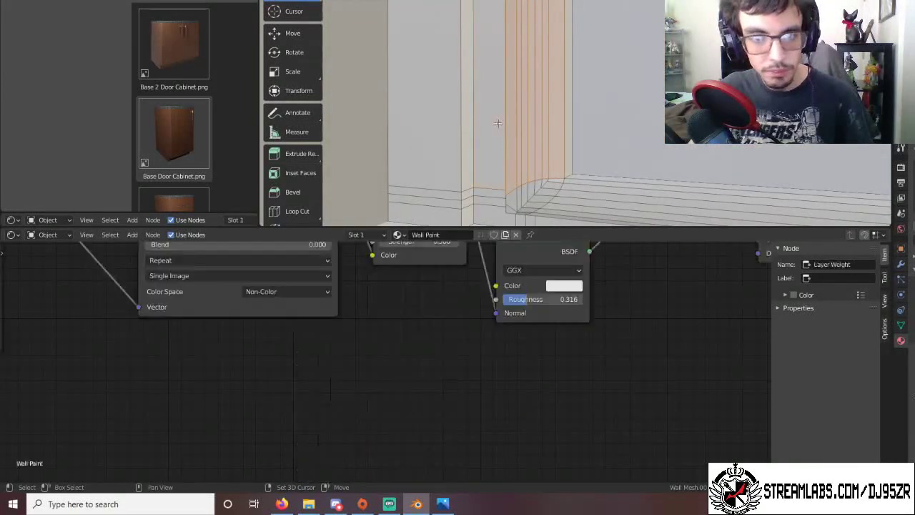
left_click(568, 166, "shift")
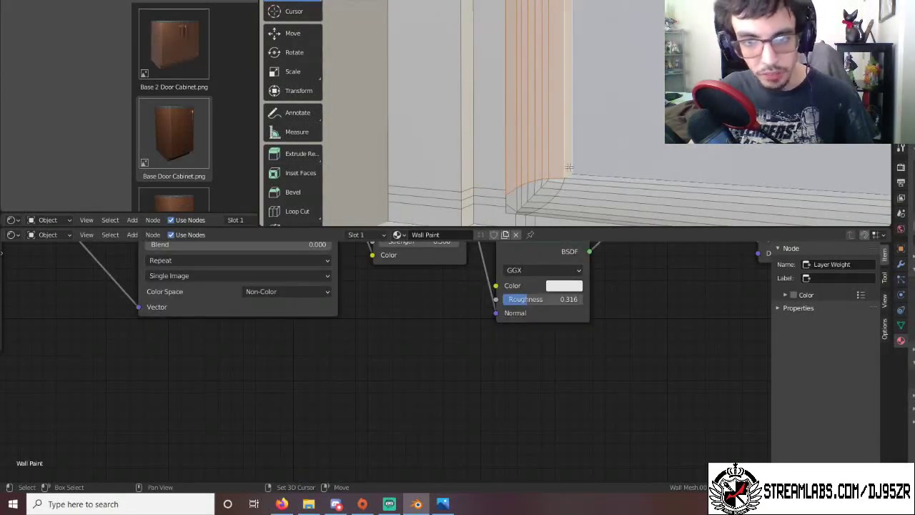
left_click(574, 177, "shift")
Extend the face selection along the bevelled strips of the frame's bottom trim, including its corners.
middle_click_drag(576, 178, 743, 105, "shift")
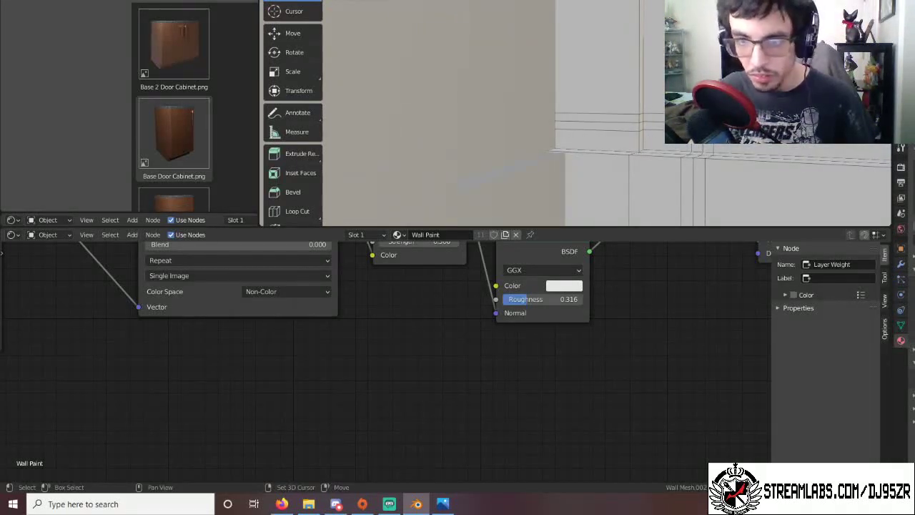
key("b")
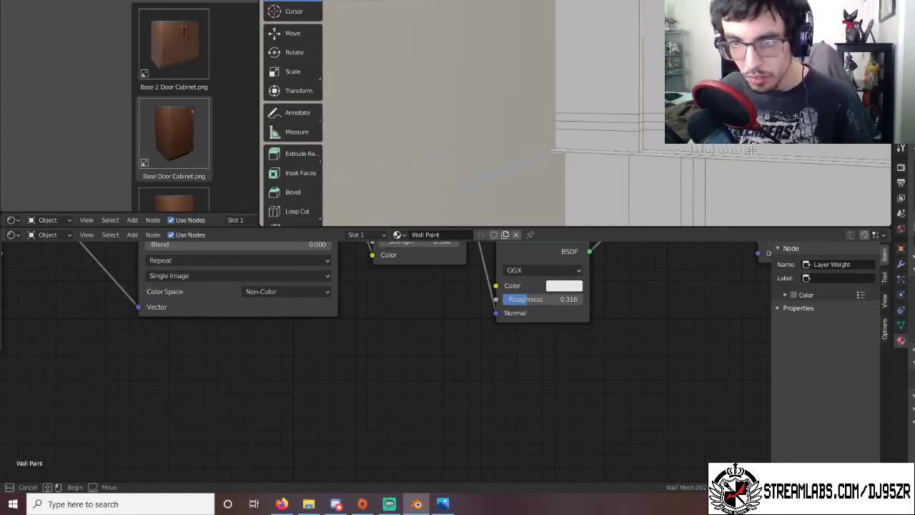
left_click_drag(679, 148, 749, 151)
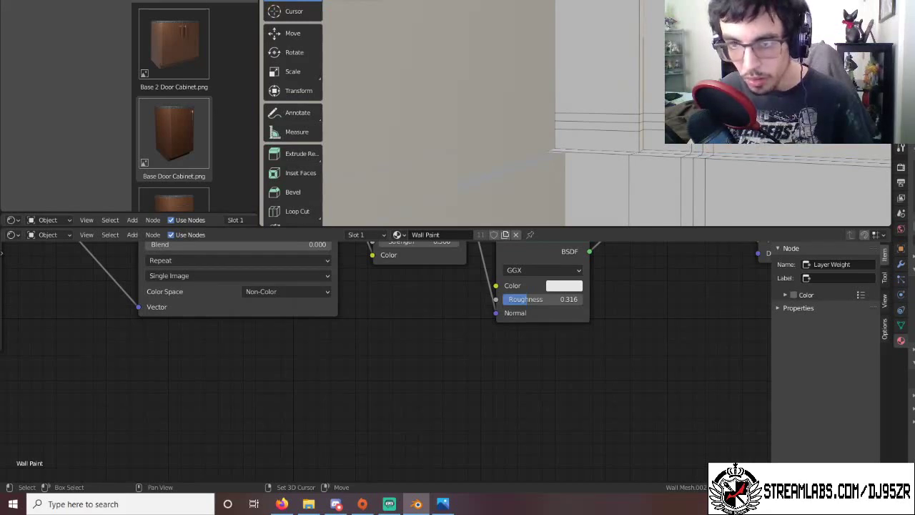
middle_click_drag(824, 146, 655, 72)
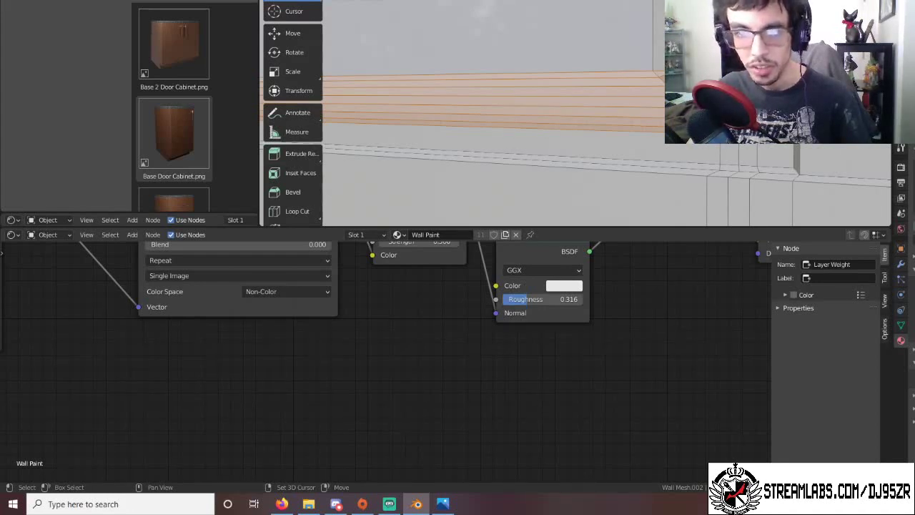
middle_click_drag(500, 121, 651, 156, "shift")
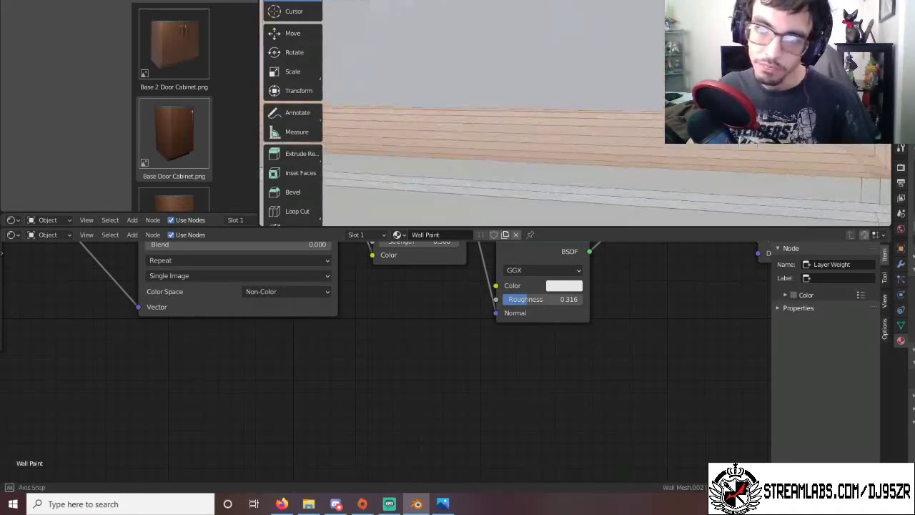
Extend the face selection along the bevelled strips of the frame's top trim, including its upper corners.
middle_click_drag(858, 29, 794, 225, "shift")
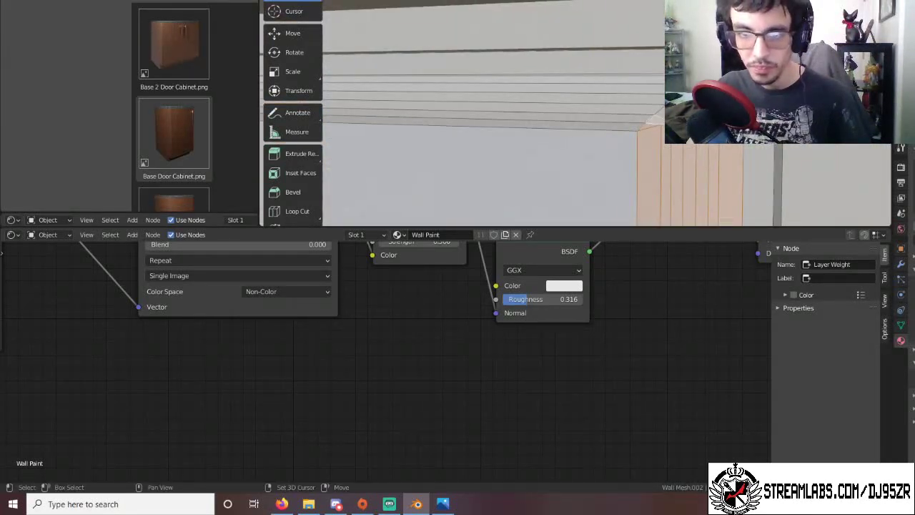
left_click(679, 107, "shift")
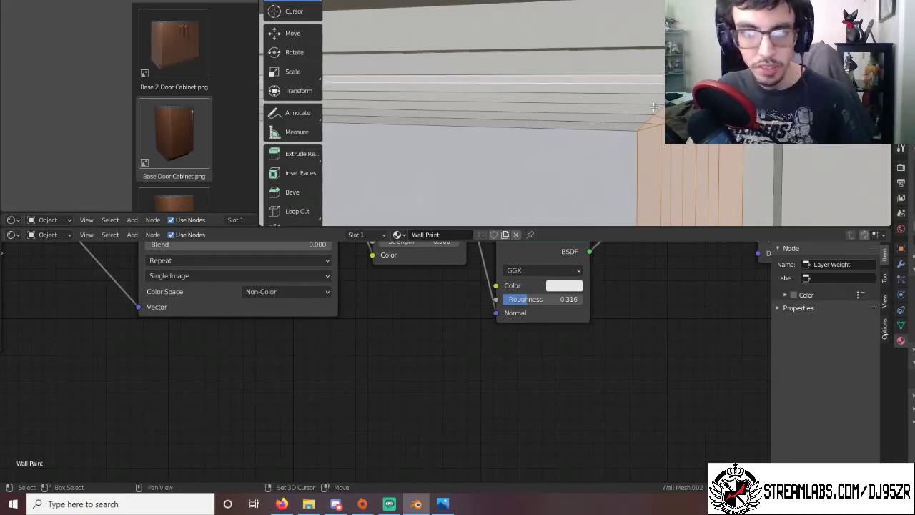
middle_click_drag(653, 107, 651, 150)
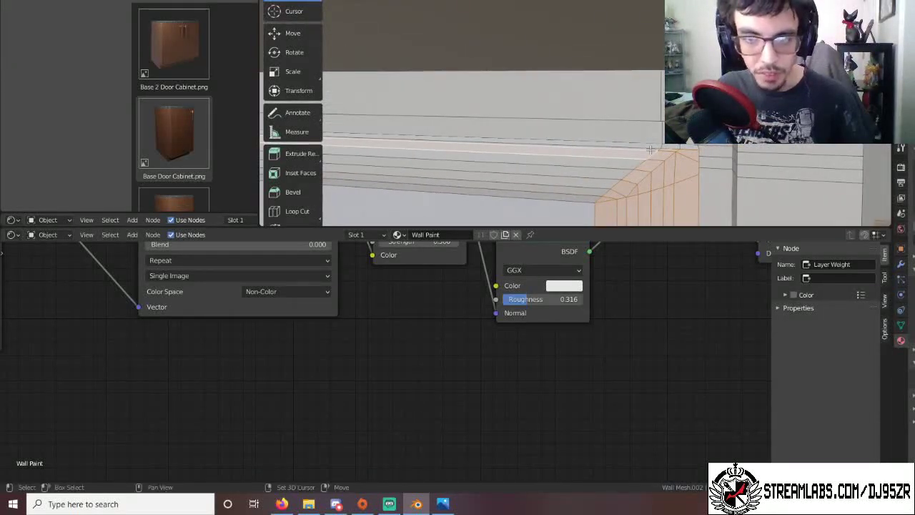
left_click(653, 149, "shift")
left_click(603, 170, "shift")
left_click(603, 166, "shift")
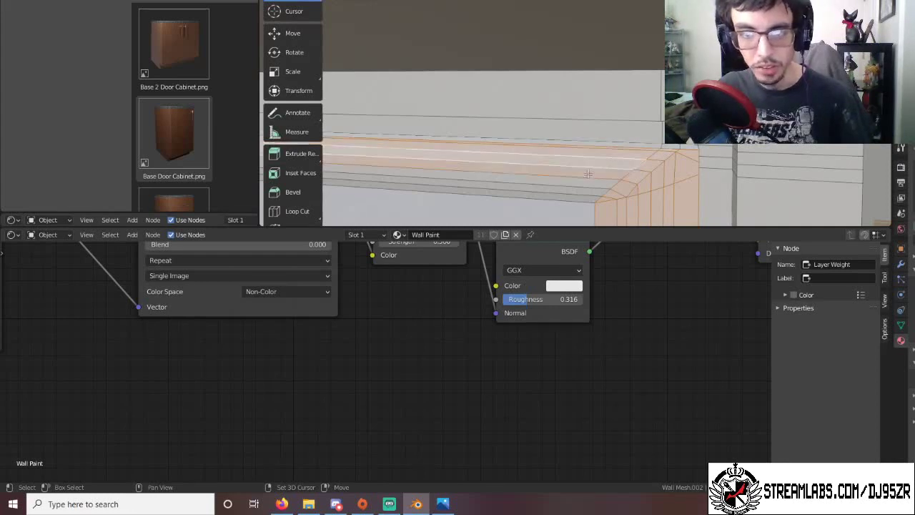
left_click(585, 184, "shift")
left_click(575, 192, "shift")
left_click(573, 199, "shift")
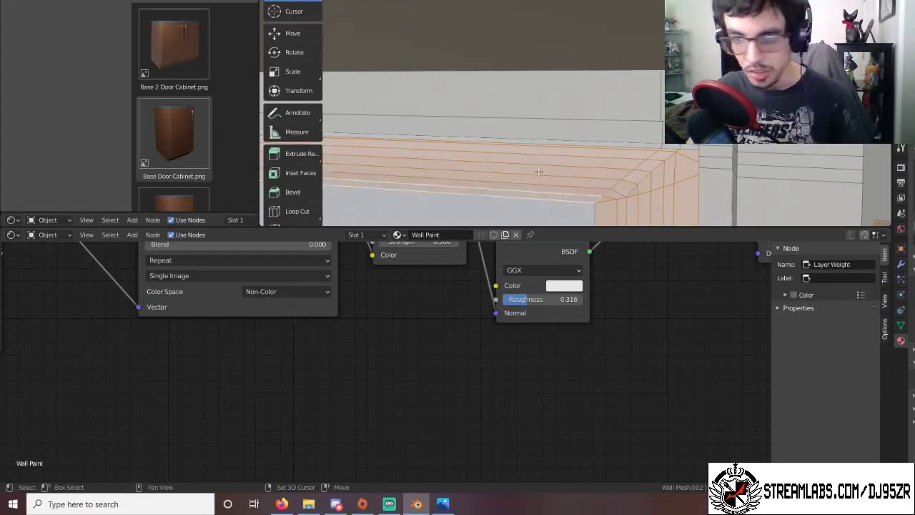
middle_click_drag(537, 170, 675, 163)
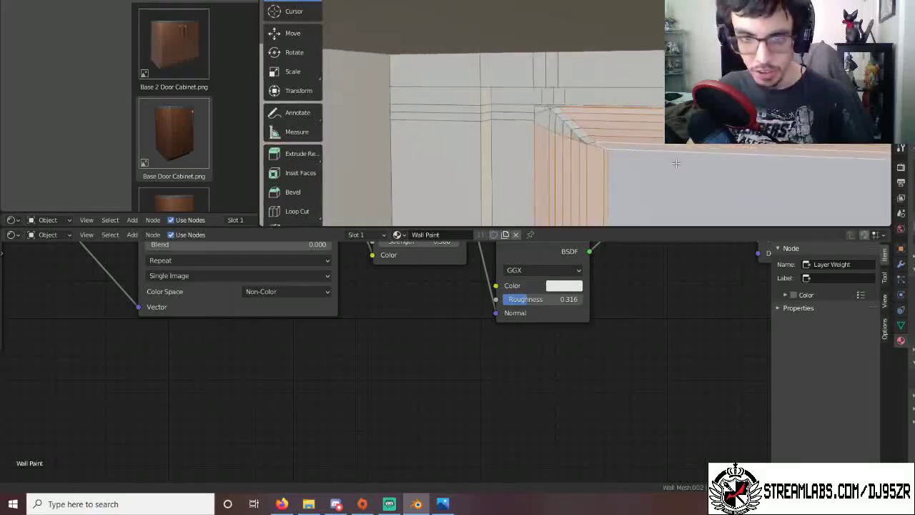
left_click(592, 145, "alt+shift")
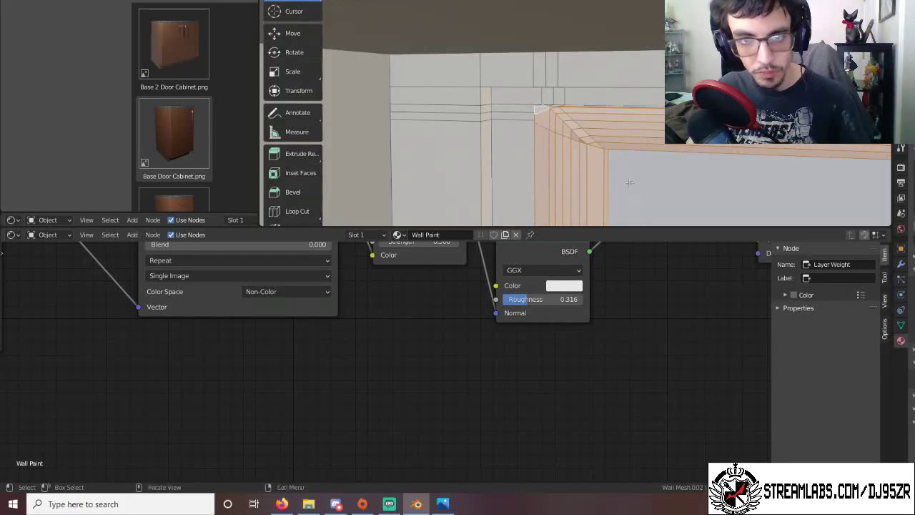
Make the painting material slot active for the selected trim faces and return the framed wall to Object Mode.
scroll(660, 159, "down", 3)
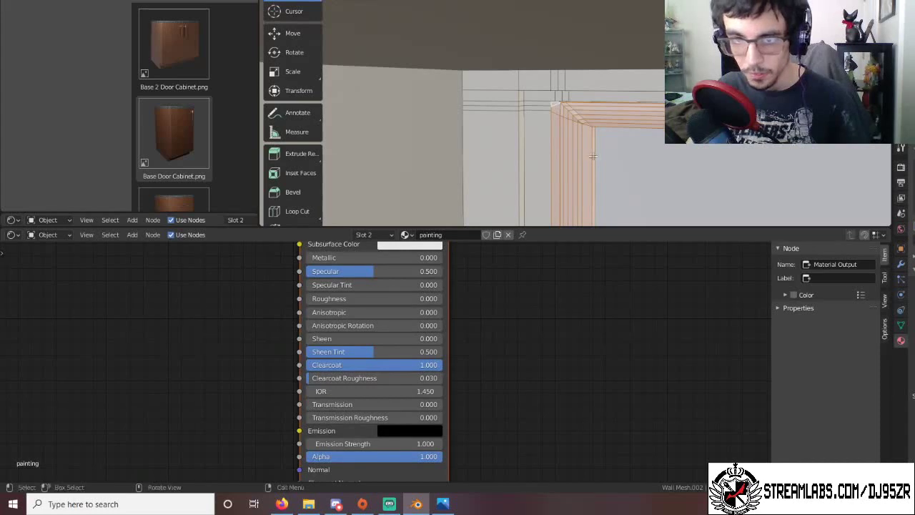
scroll(593, 155, "down", 4)
scroll(593, 156, "up", 2)
left_click(284, 2)
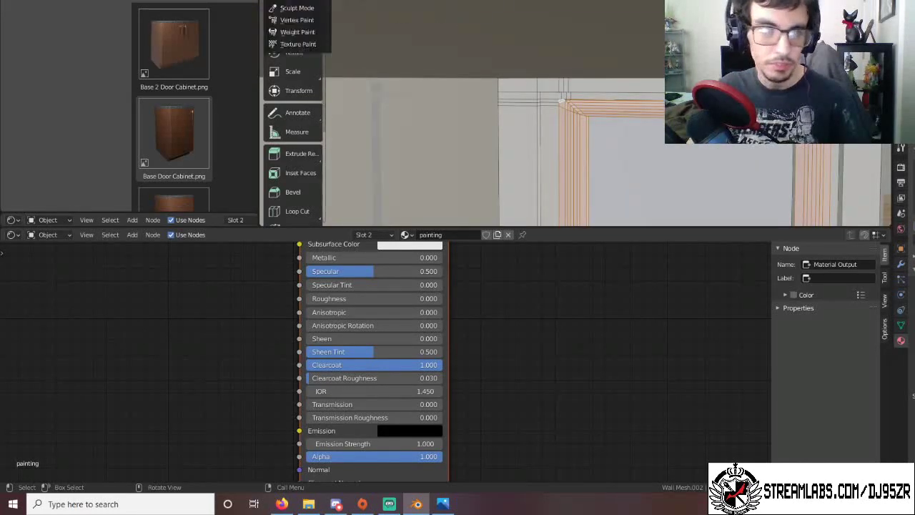
left_click(284, 0)
Examine the framed wall's trim up close, through the camera view, and from across the room.
scroll(651, 136, "down", 2)
scroll(646, 133, "up", 2)
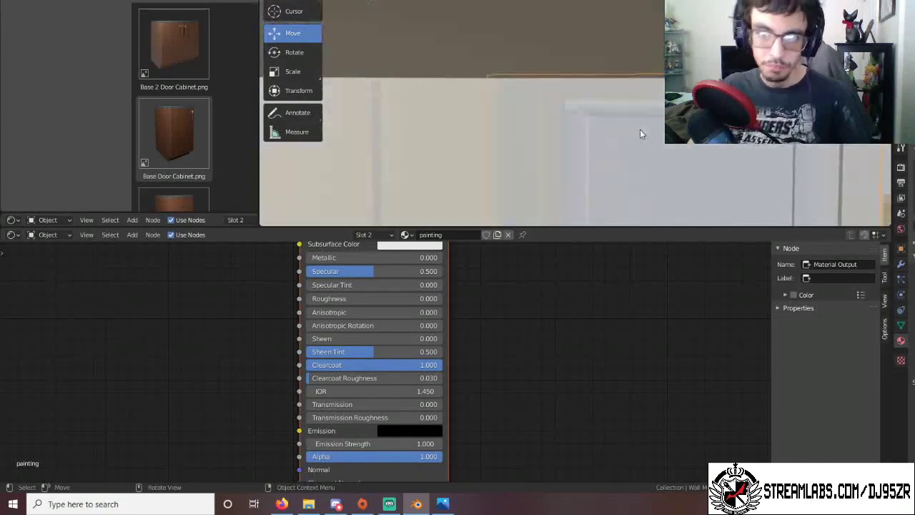
middle_click_drag(641, 130, 553, 56, "shift")
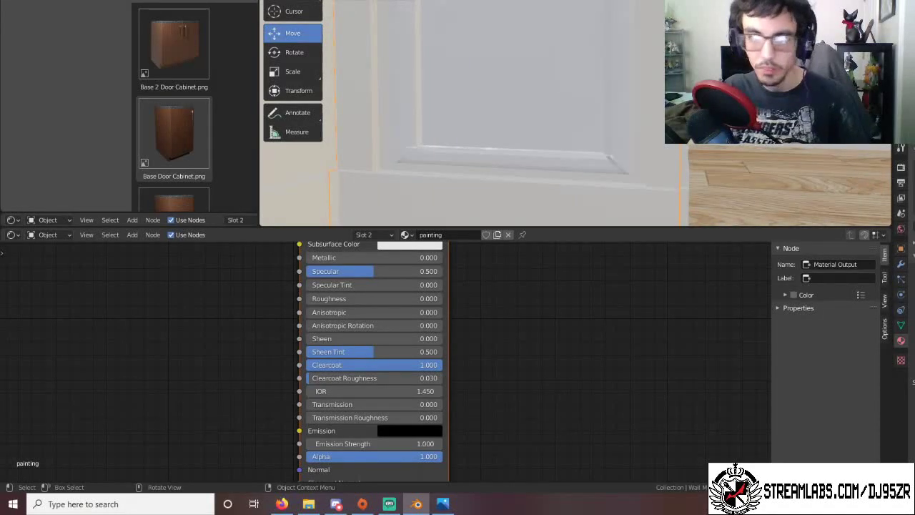
key("KP_0")
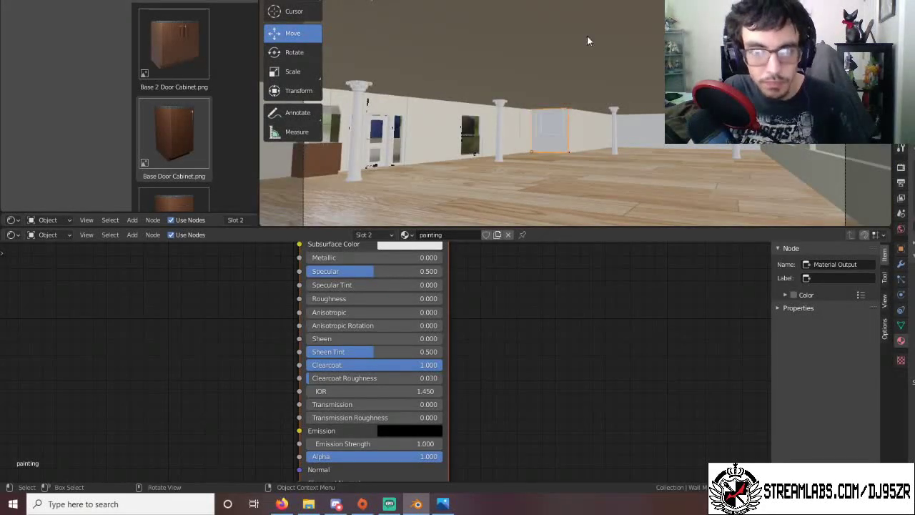
left_click(640, 135)
scroll(641, 142, "up", 10)
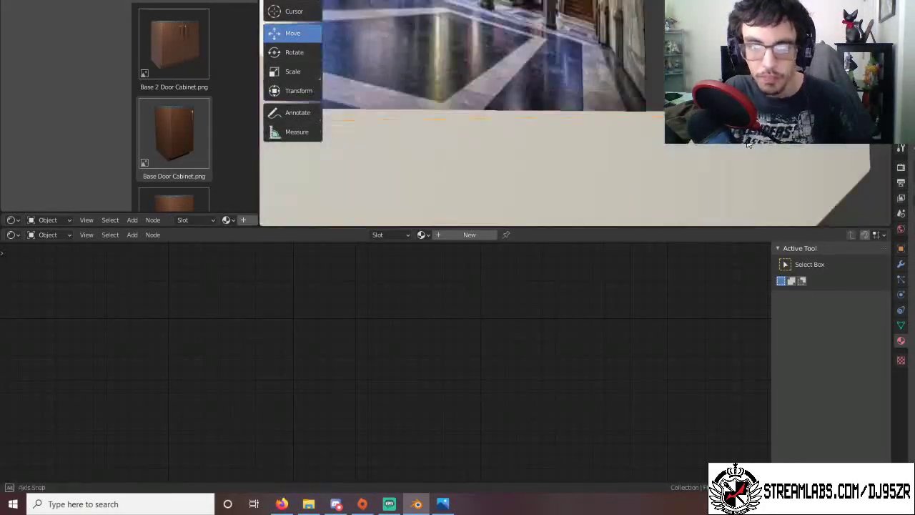
scroll(748, 145, "down", 10)
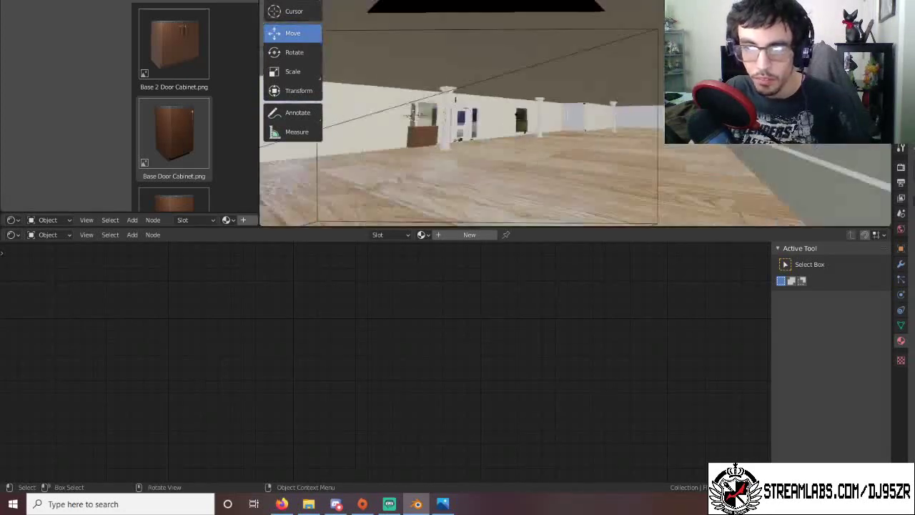
scroll(668, 148, "up", 10)
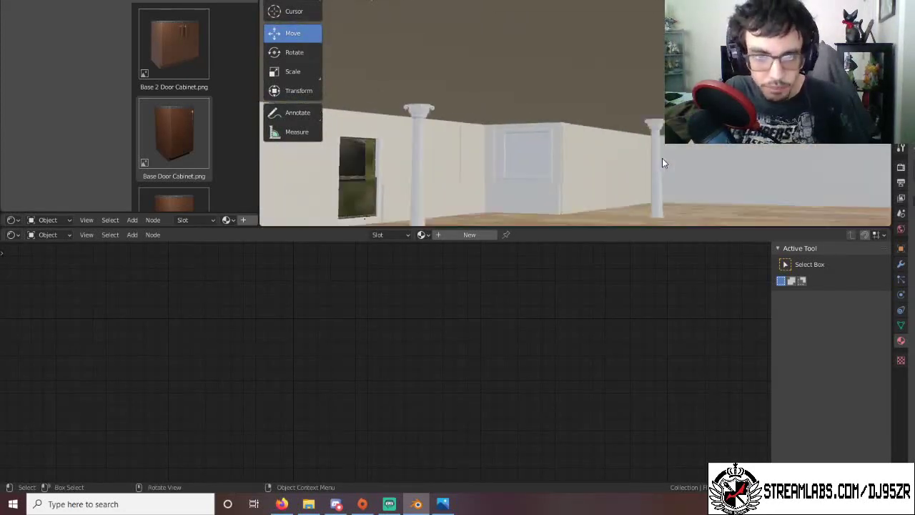